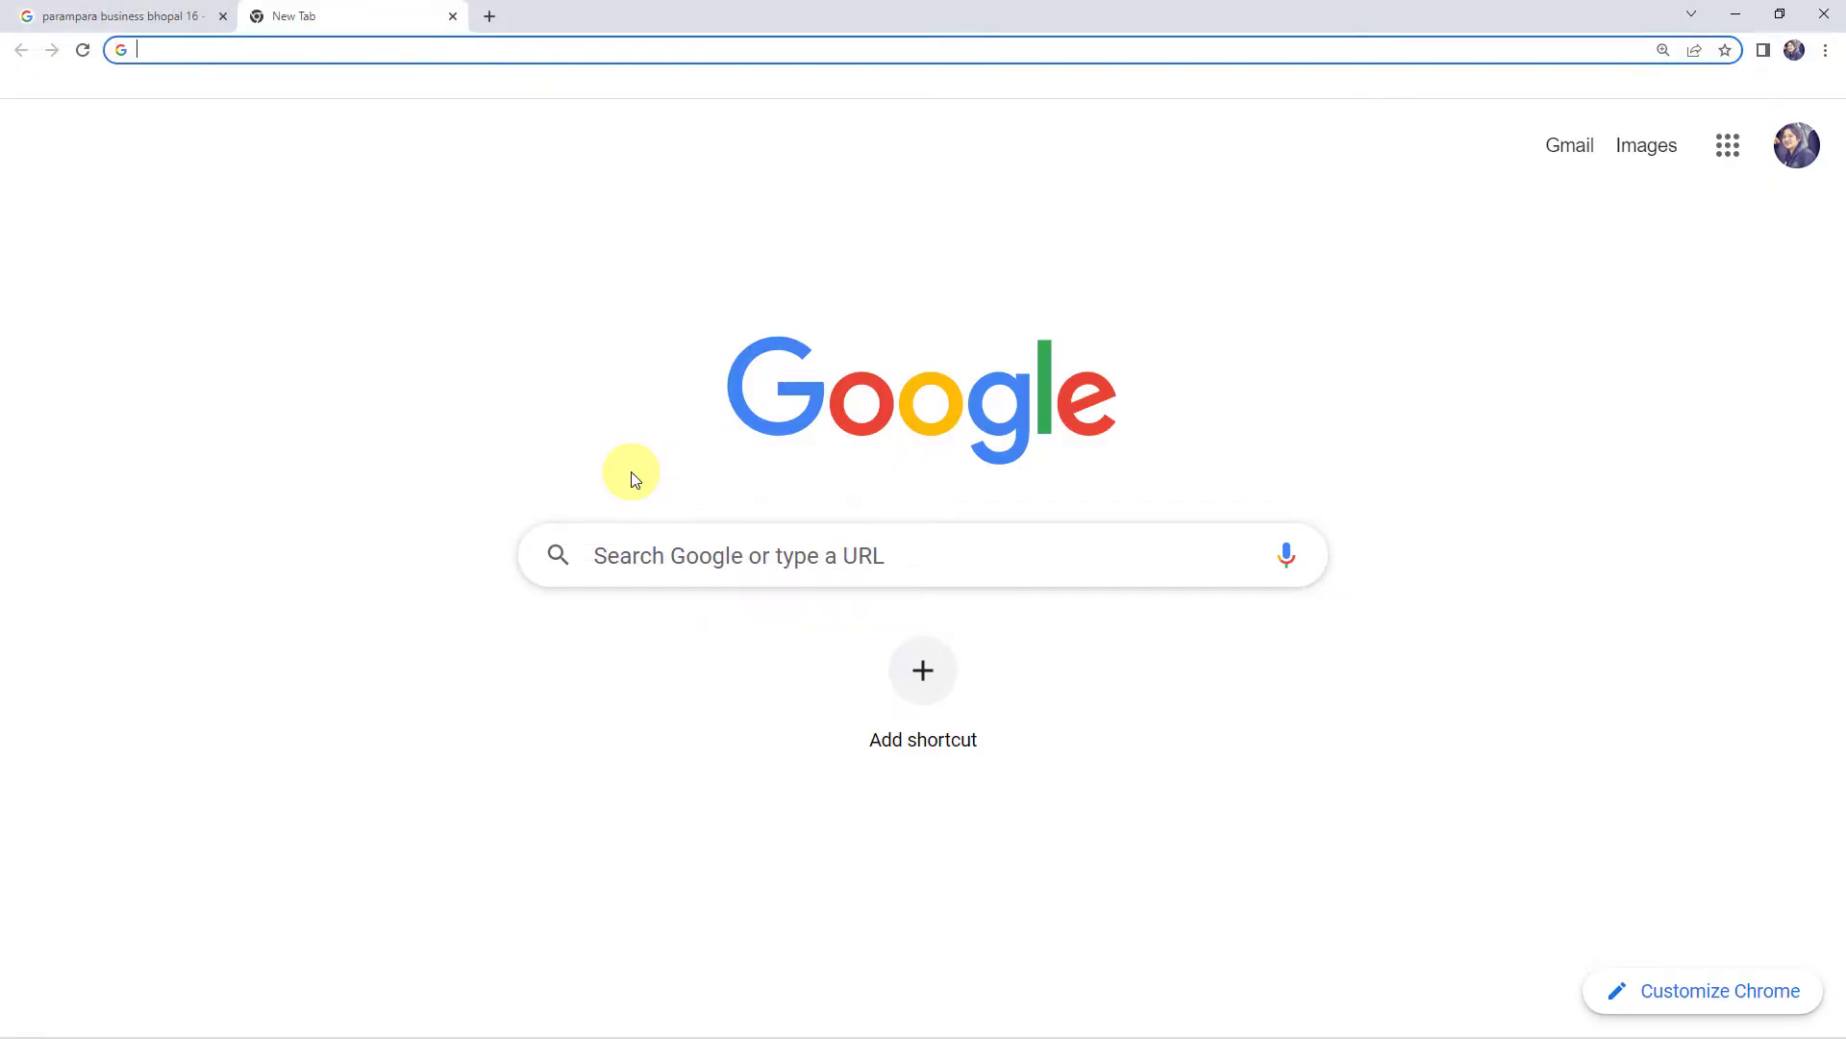
- Go to pabbly.com and open the Pabbly Connect product page
type("pabbly")
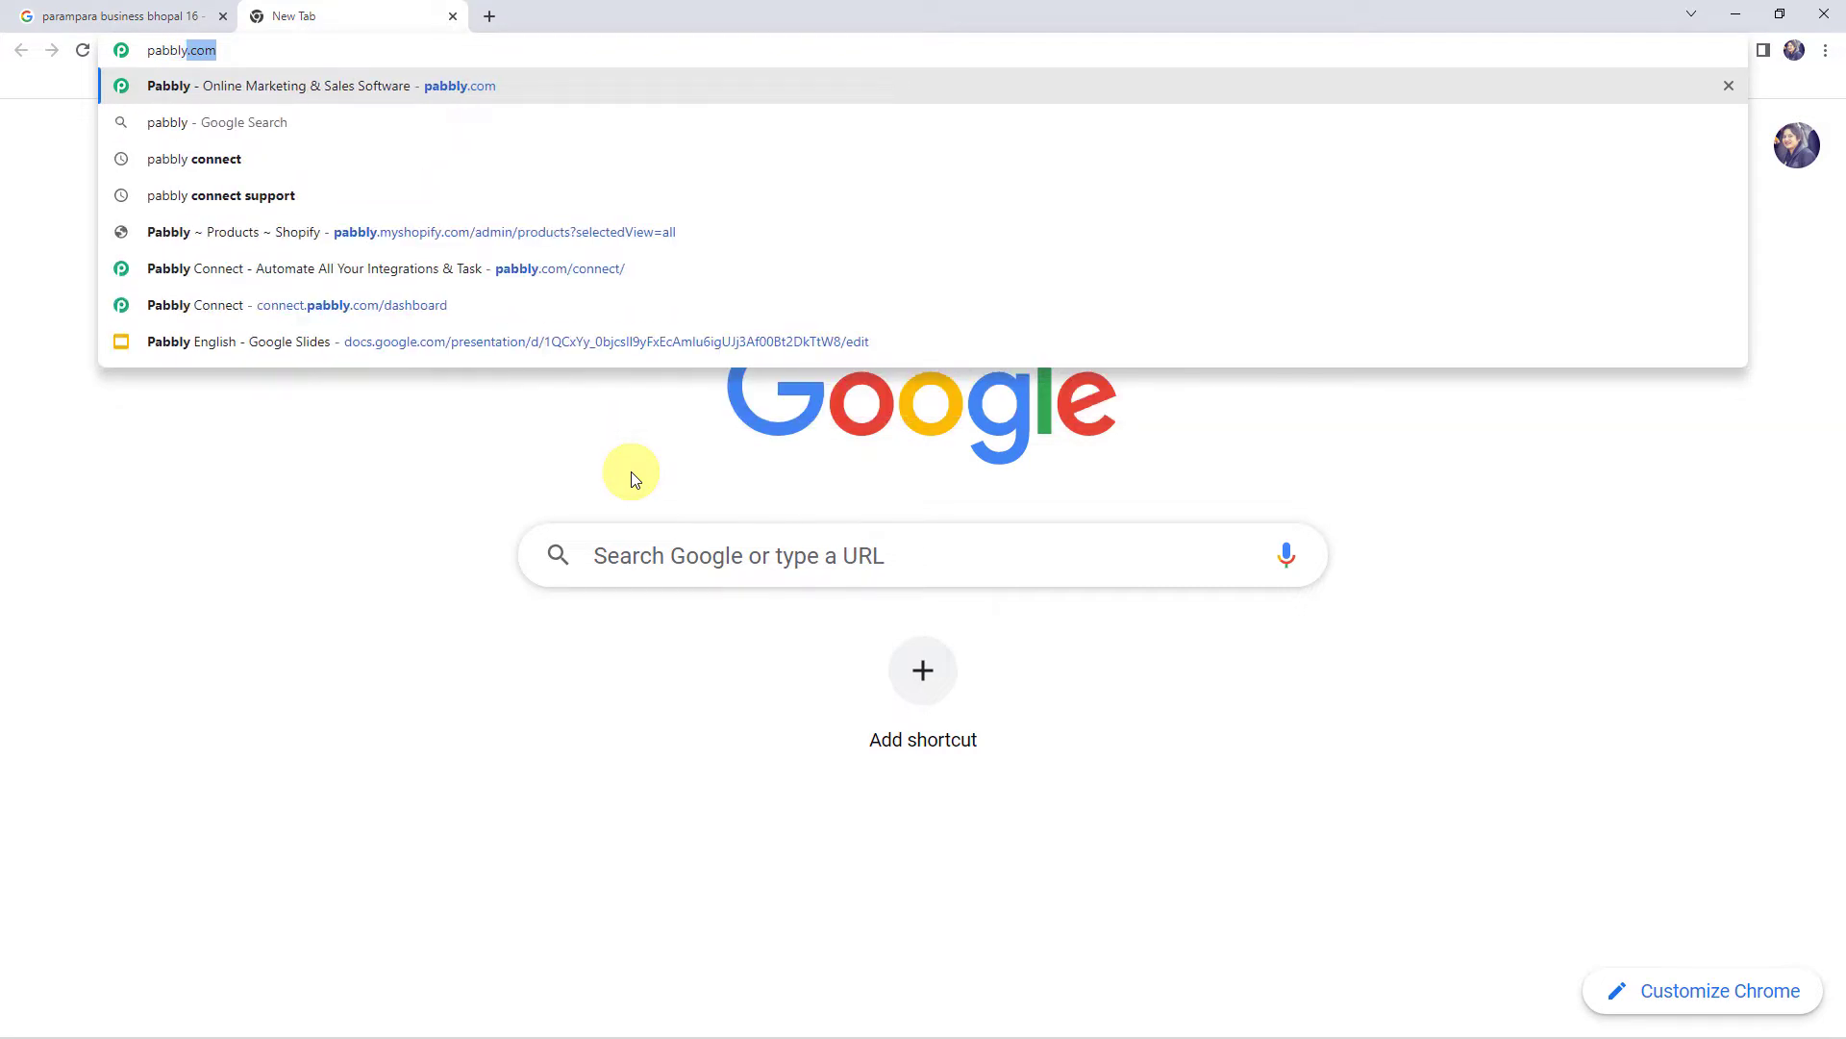
key("Return")
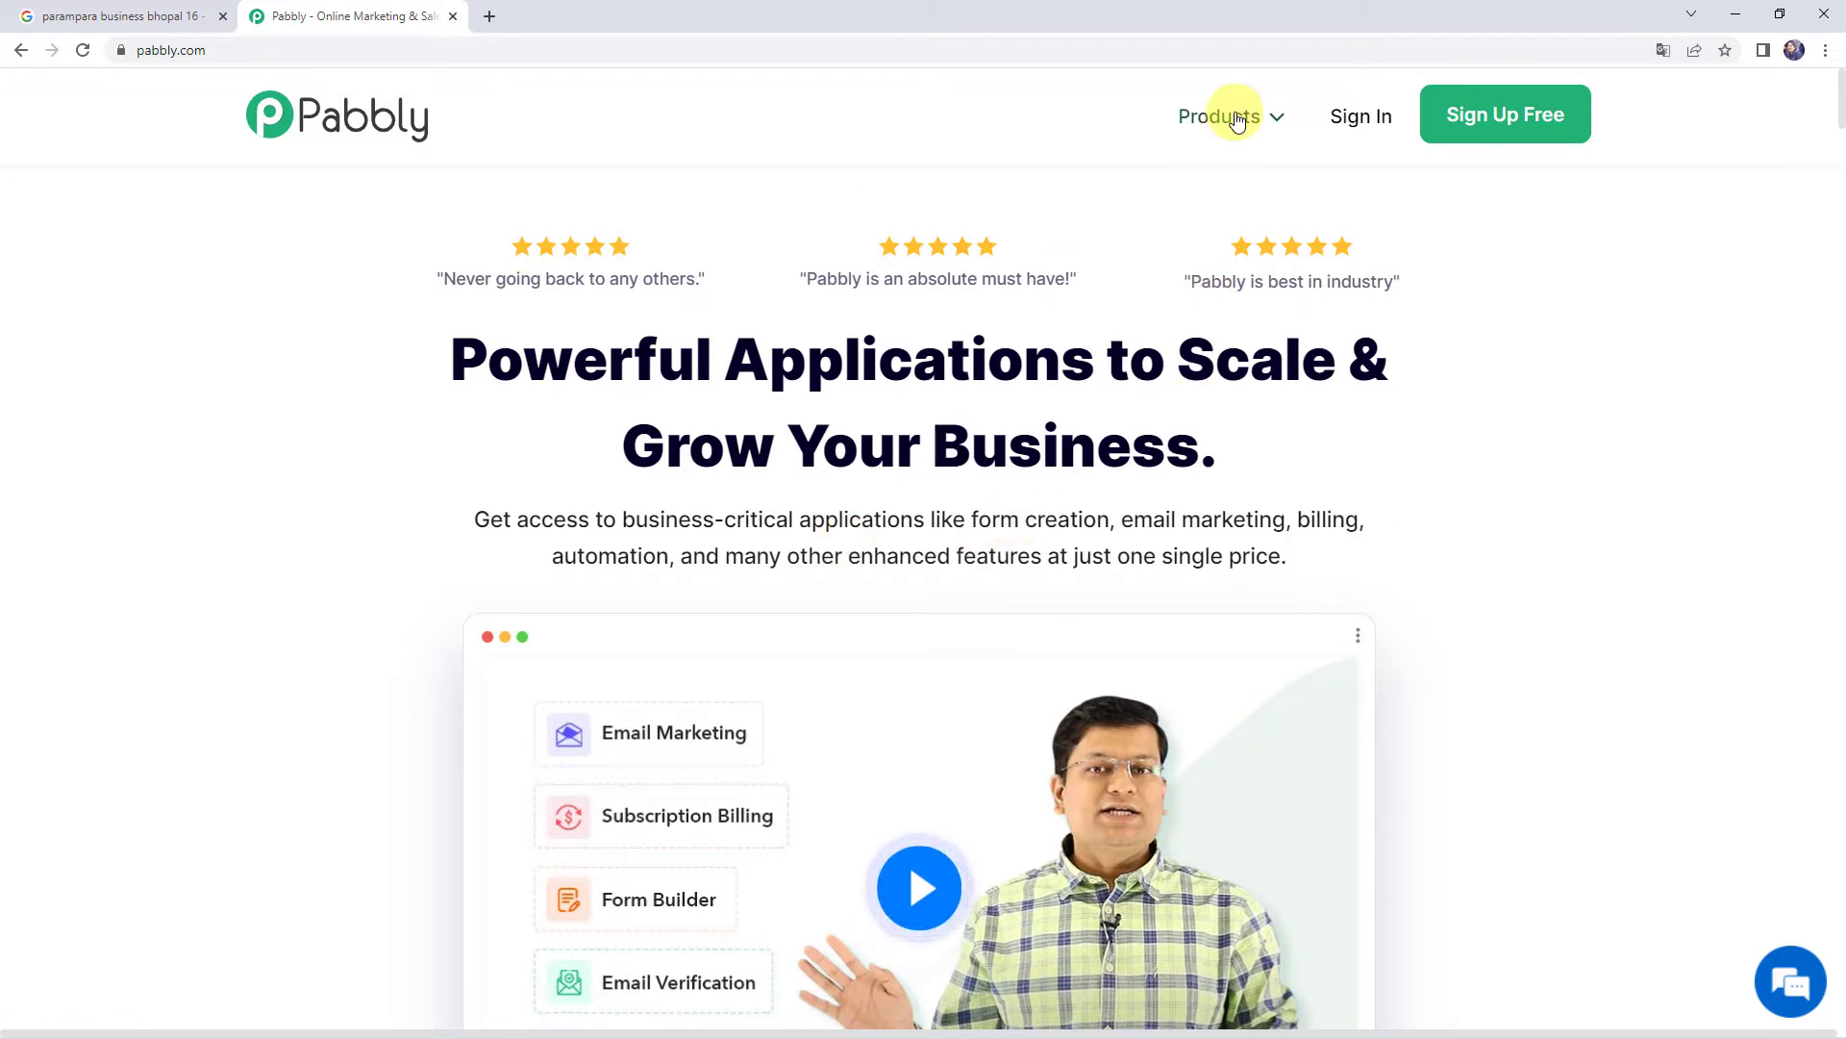
mouse_move(1224, 115)
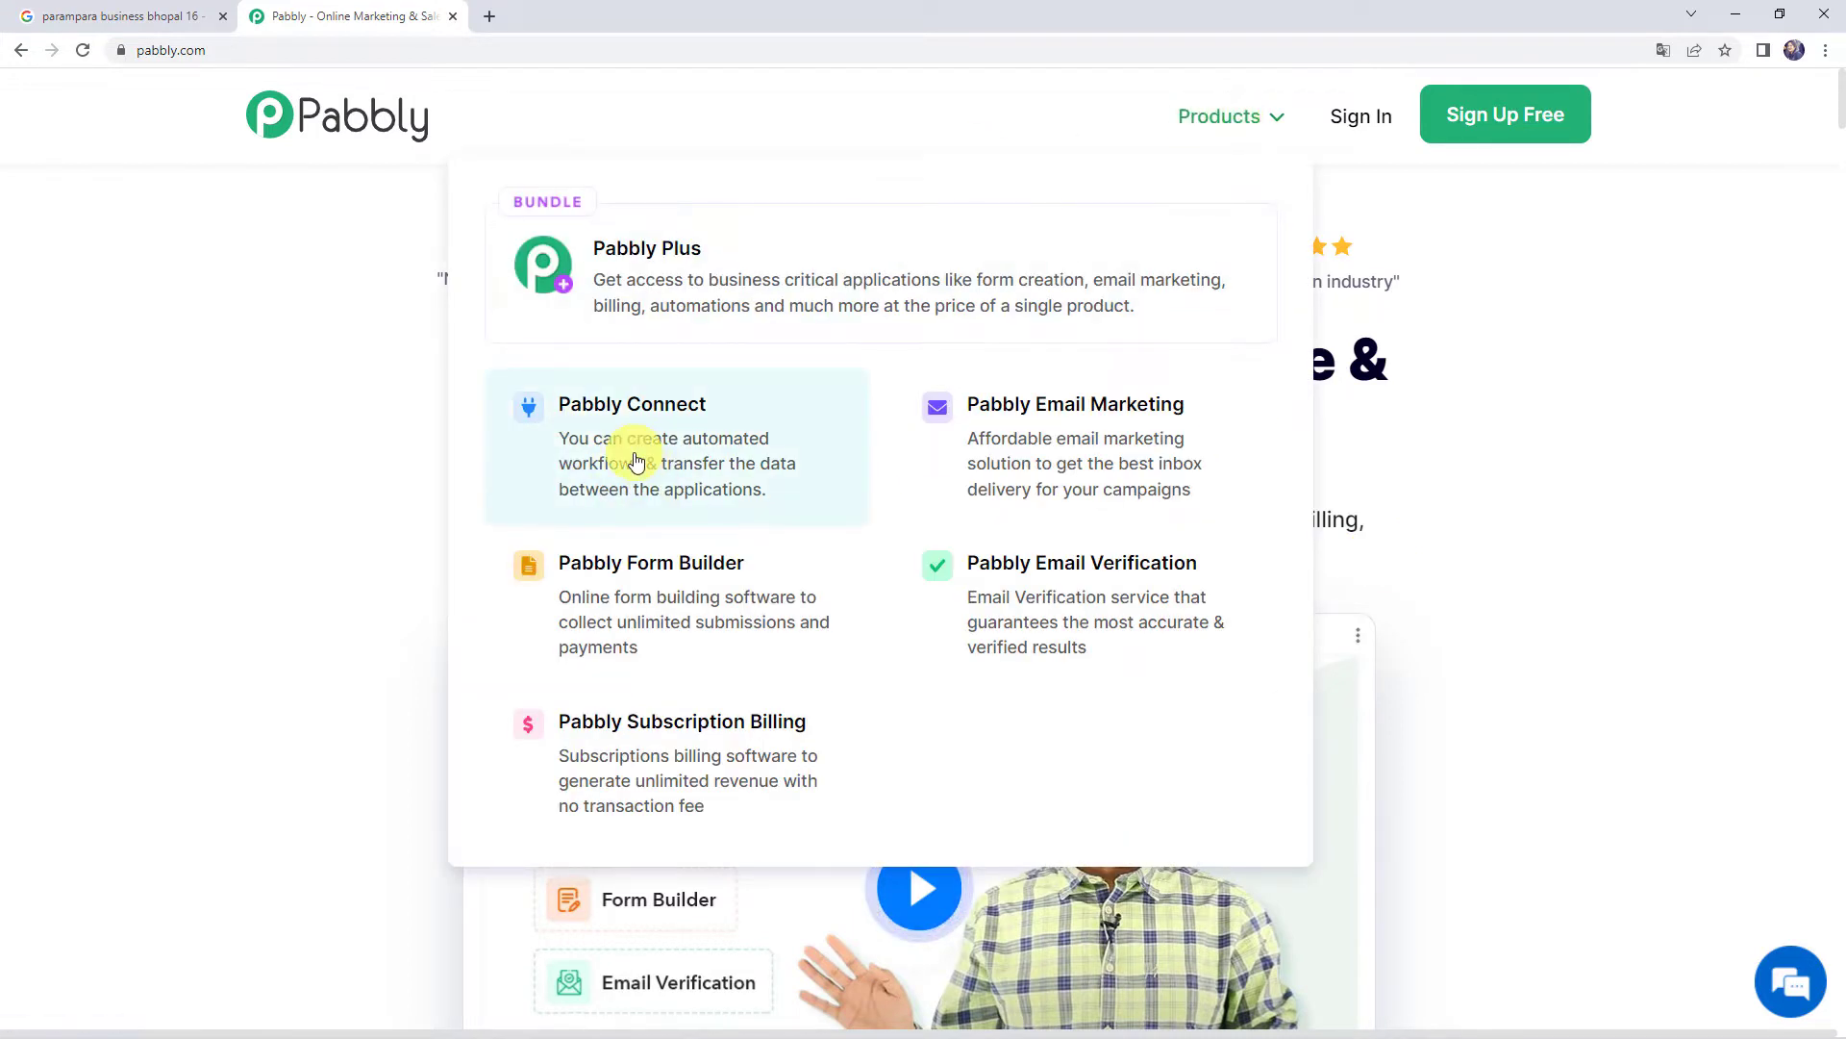
left_click(635, 462)
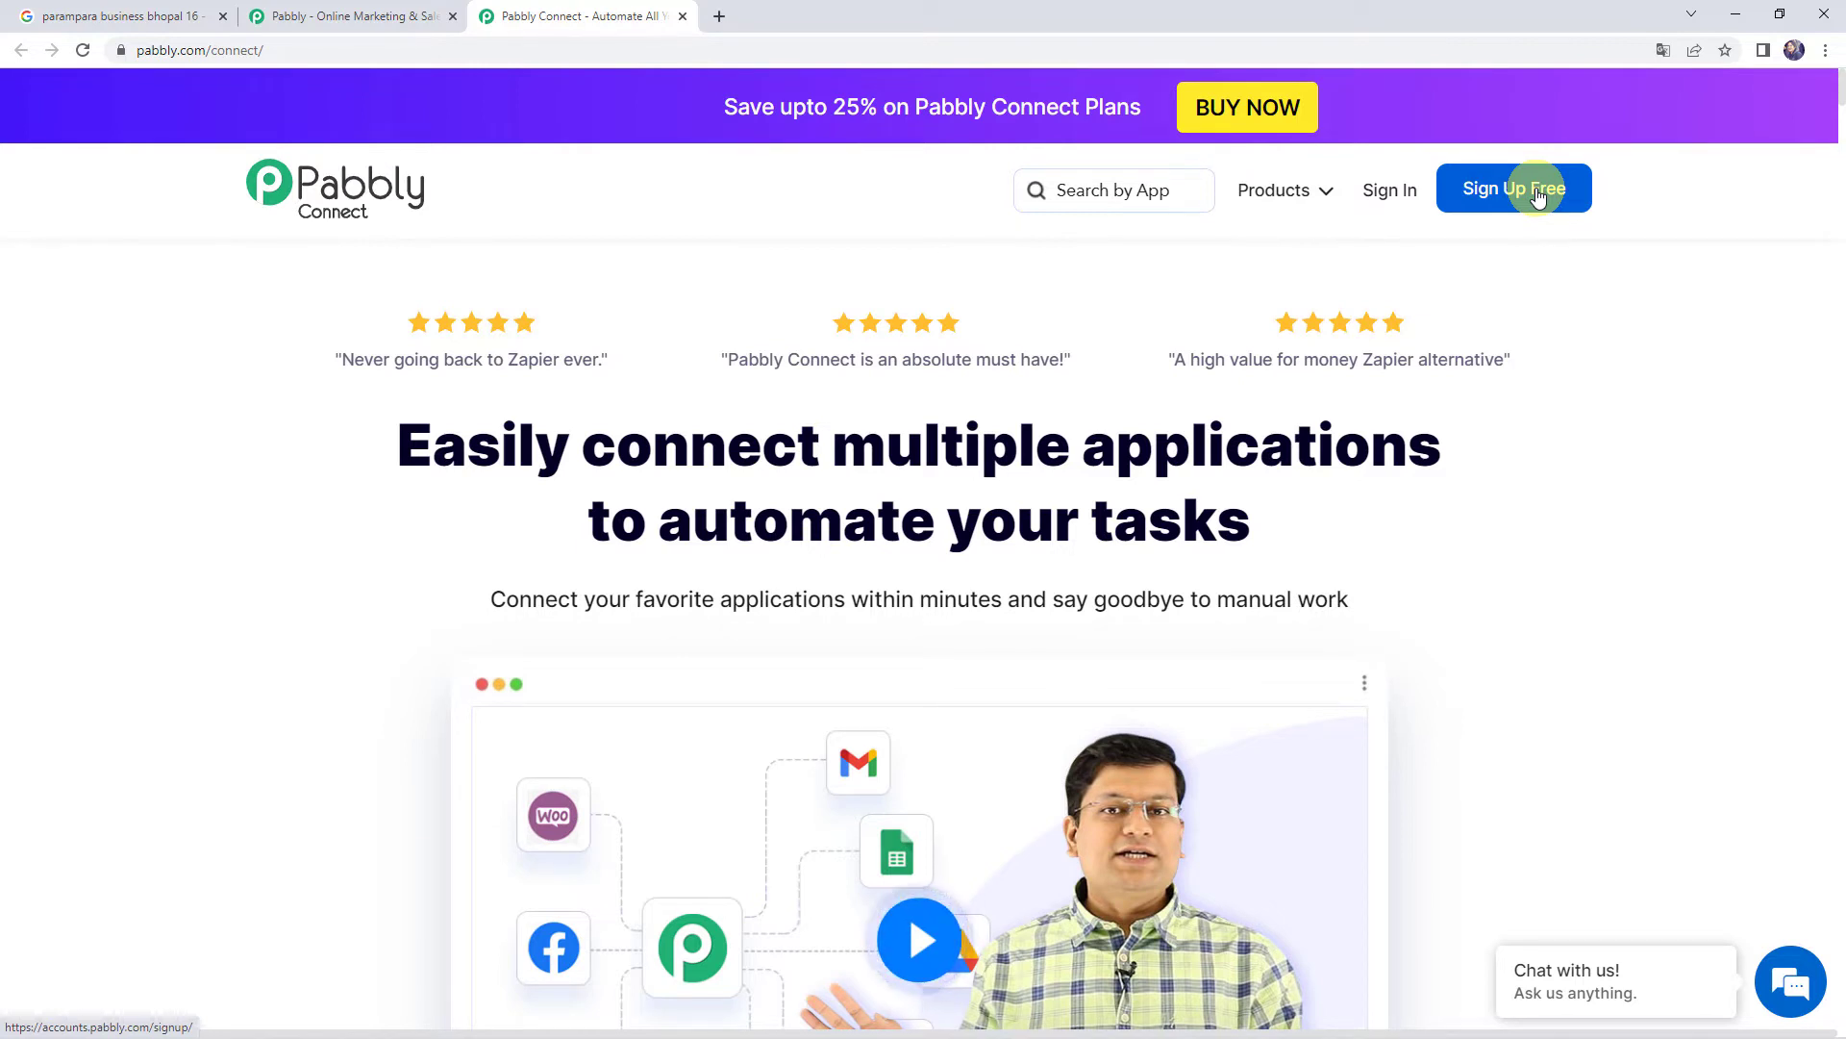
- Sign in to the Pabbly account and open the Pabbly Connect dashboard
left_click(1385, 198)
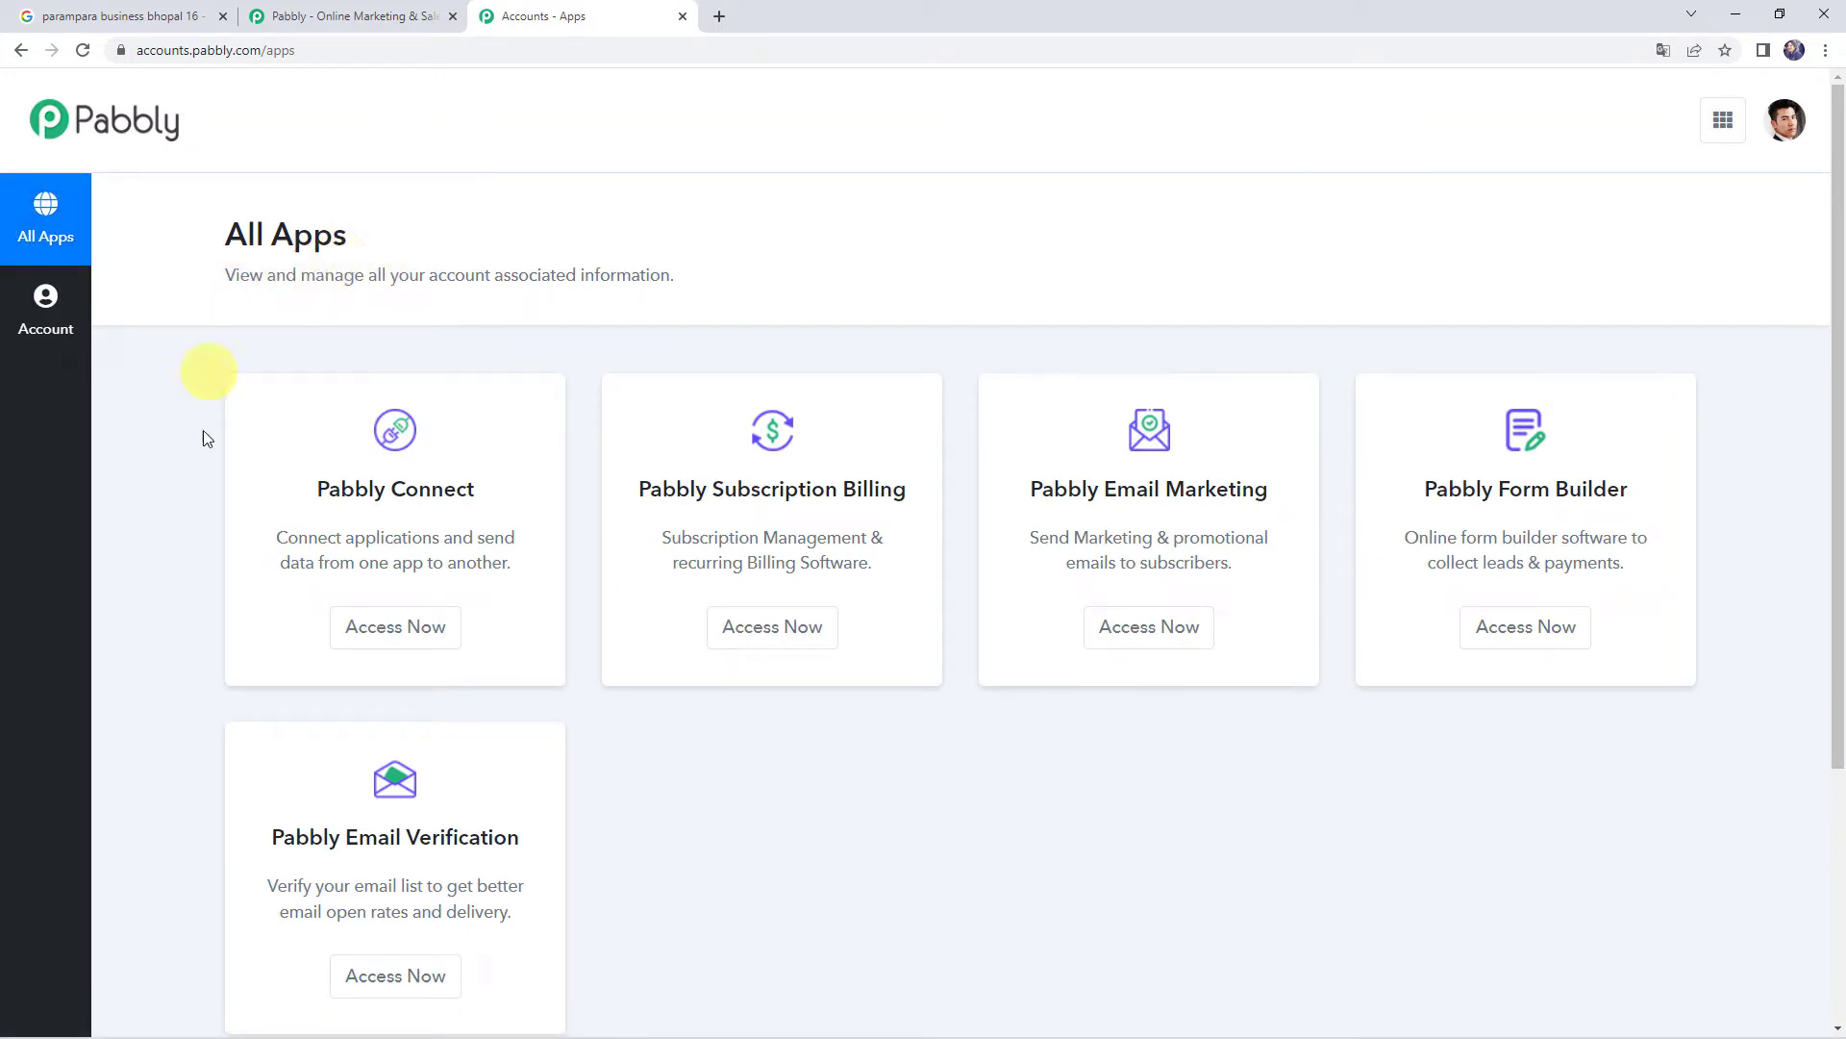
left_click(396, 633)
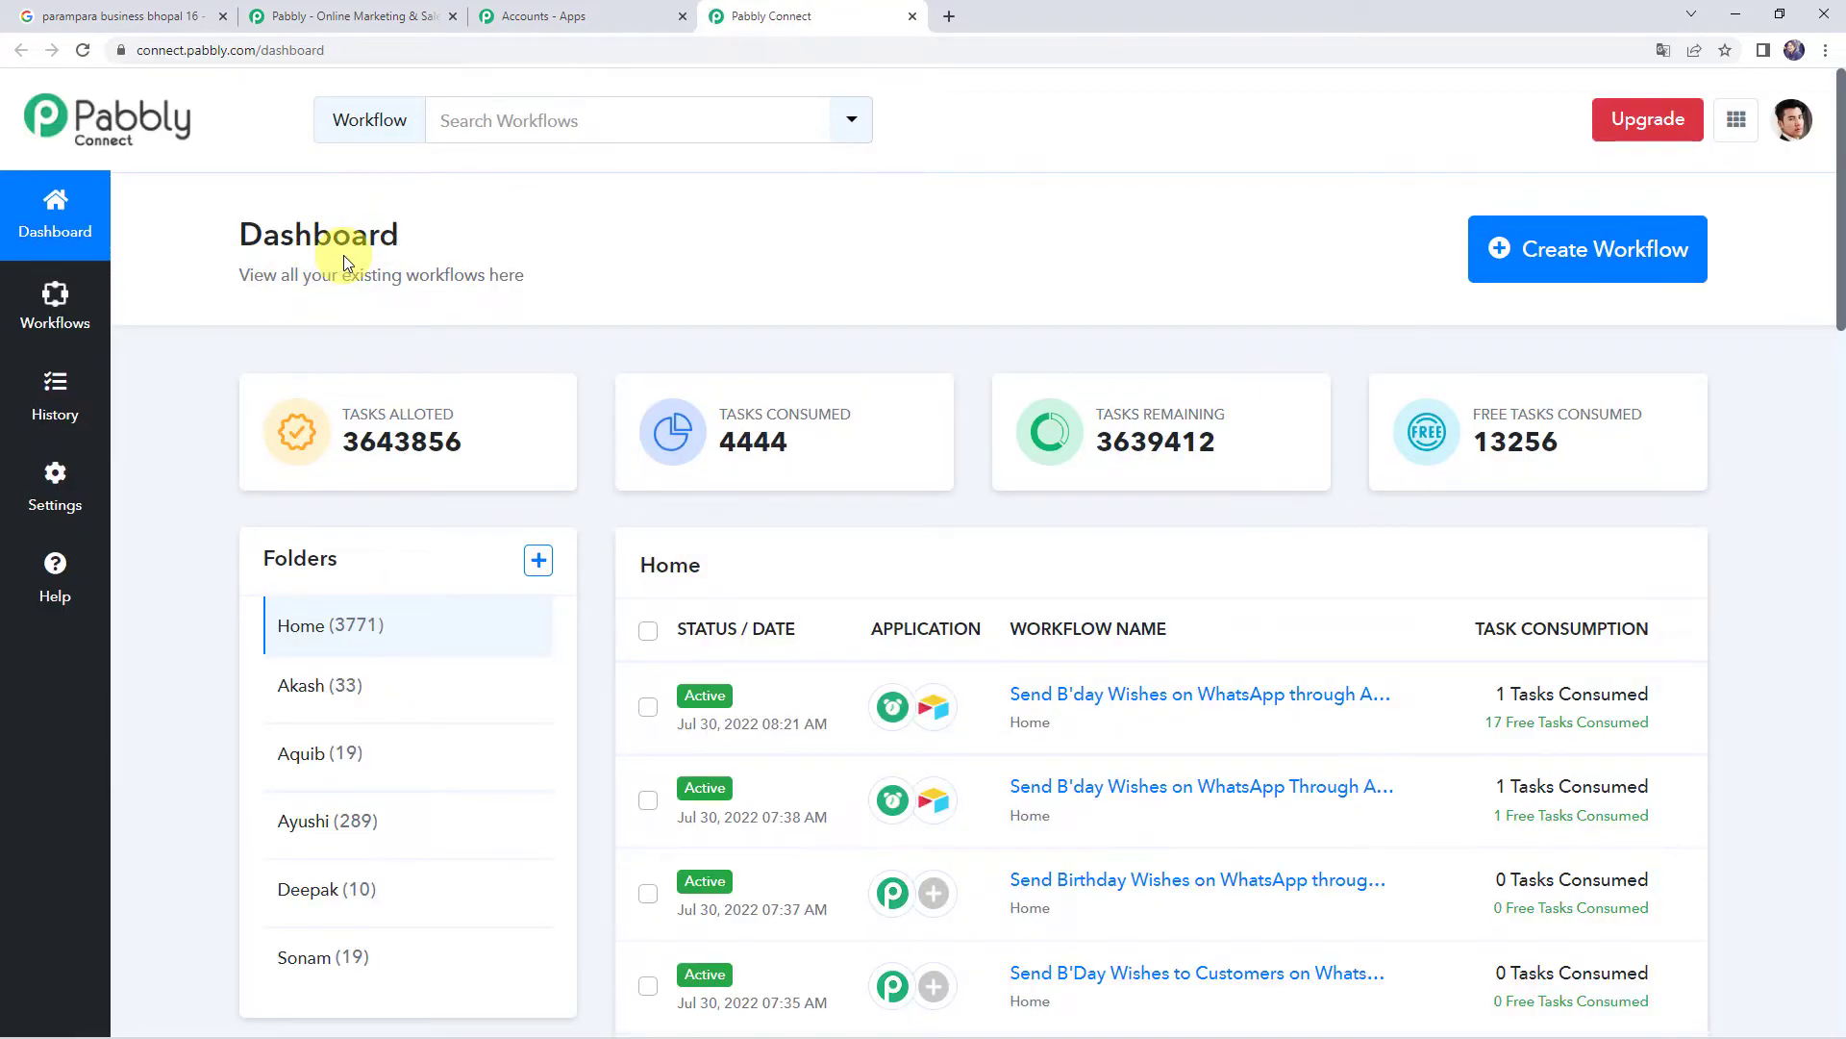
scroll(956, 568, "down", 7)
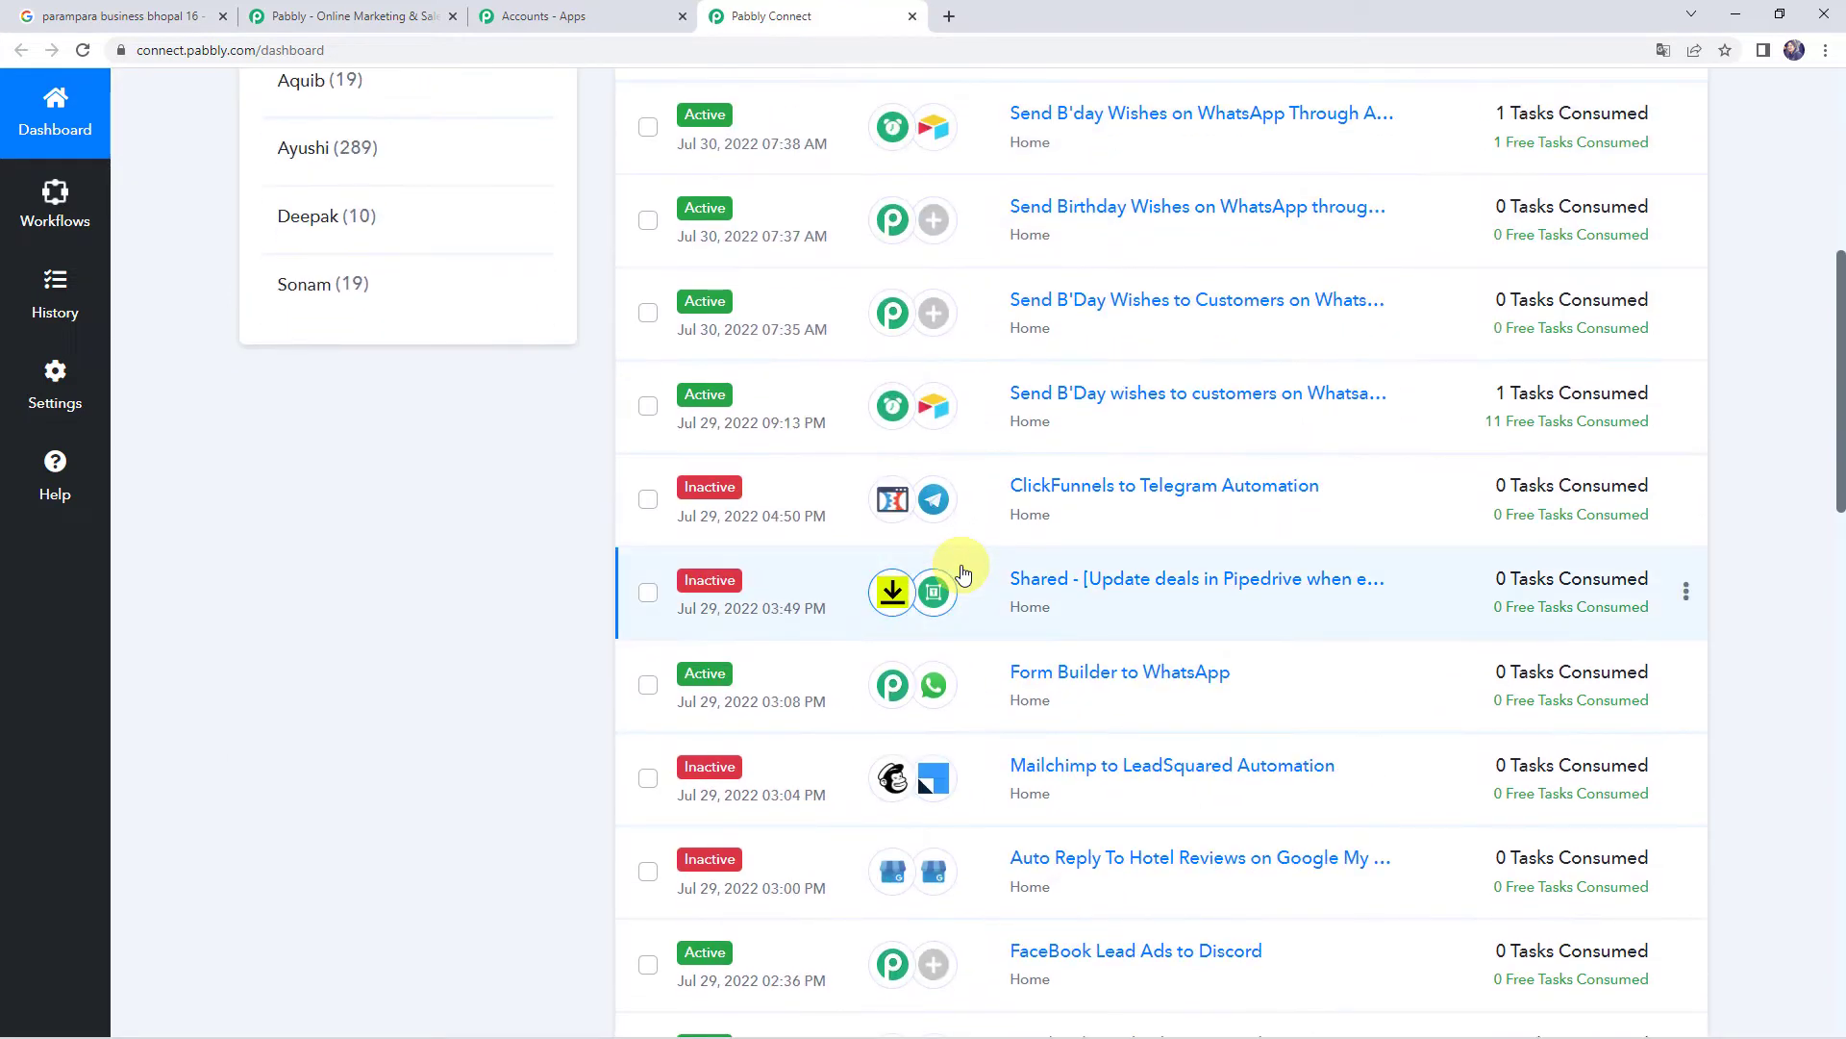
scroll(962, 574, "up", 7)
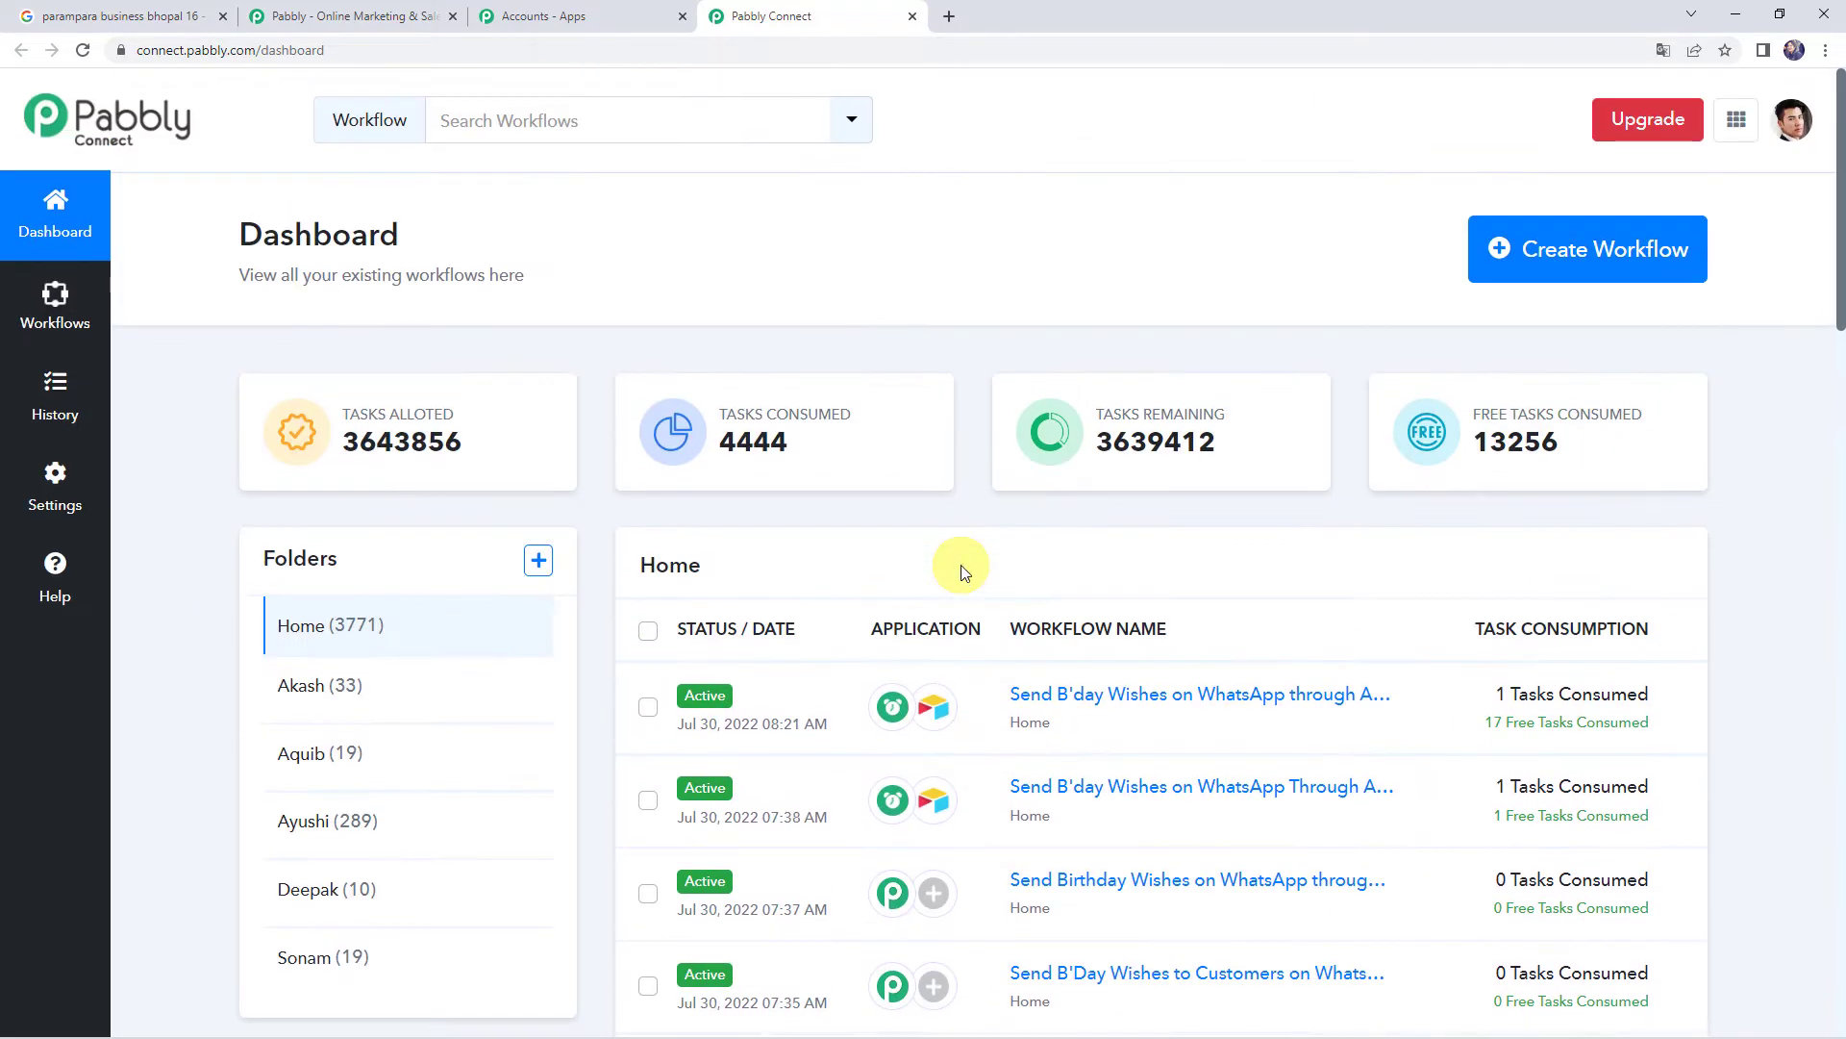
- Create a workflow named "Share Multiple Response to Google My Business Based on Specific Keywords"
left_click(1565, 260)
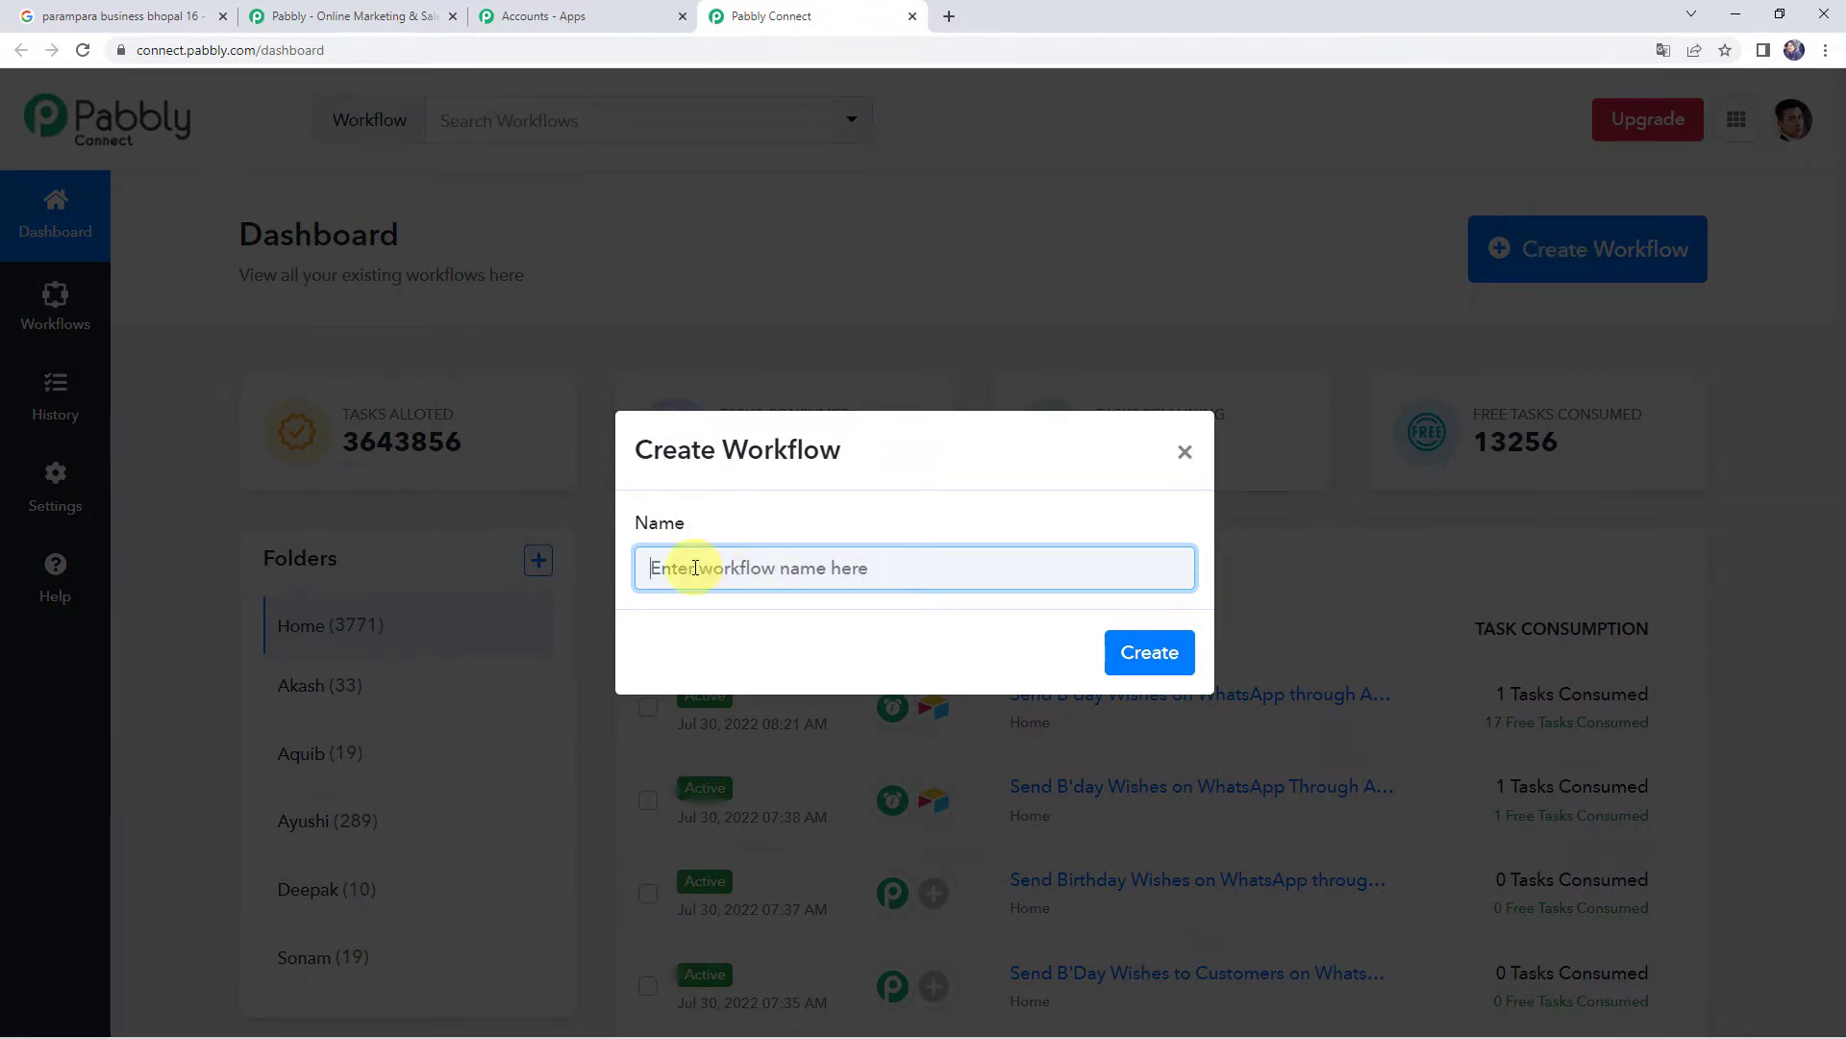
key("ctrl+v")
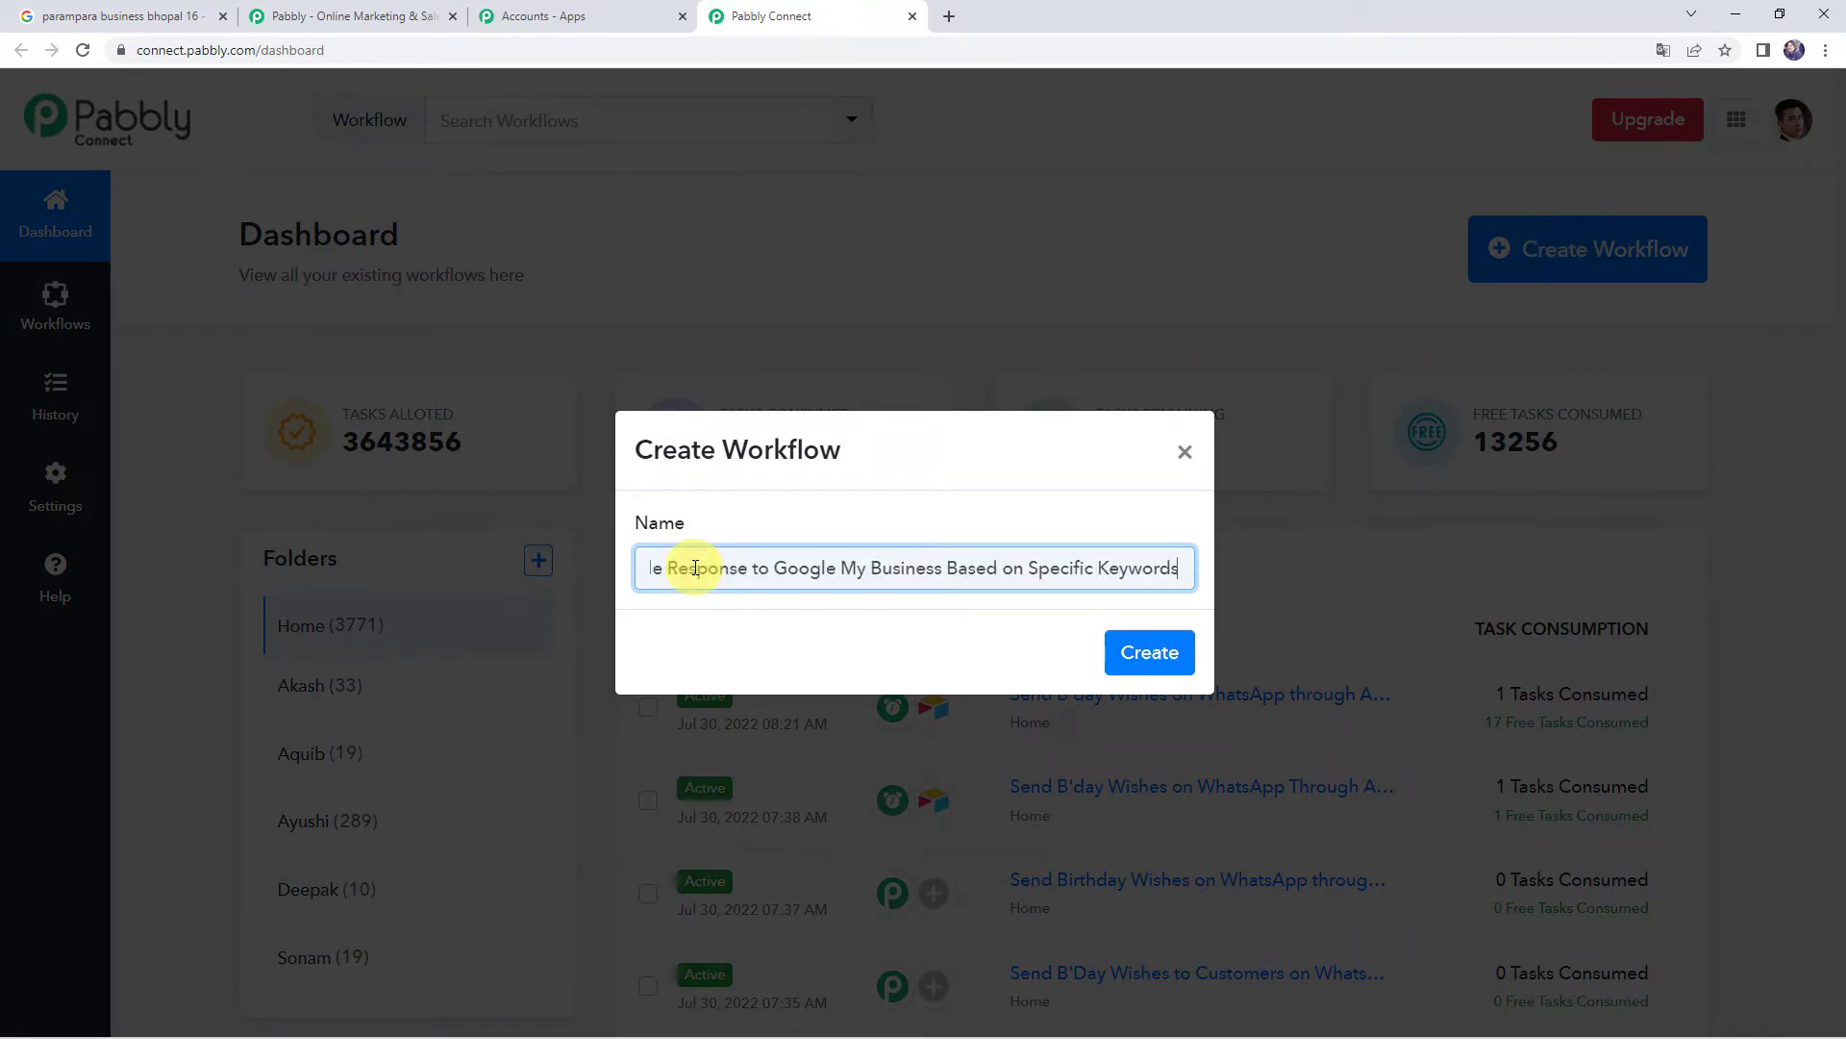
key("Home")
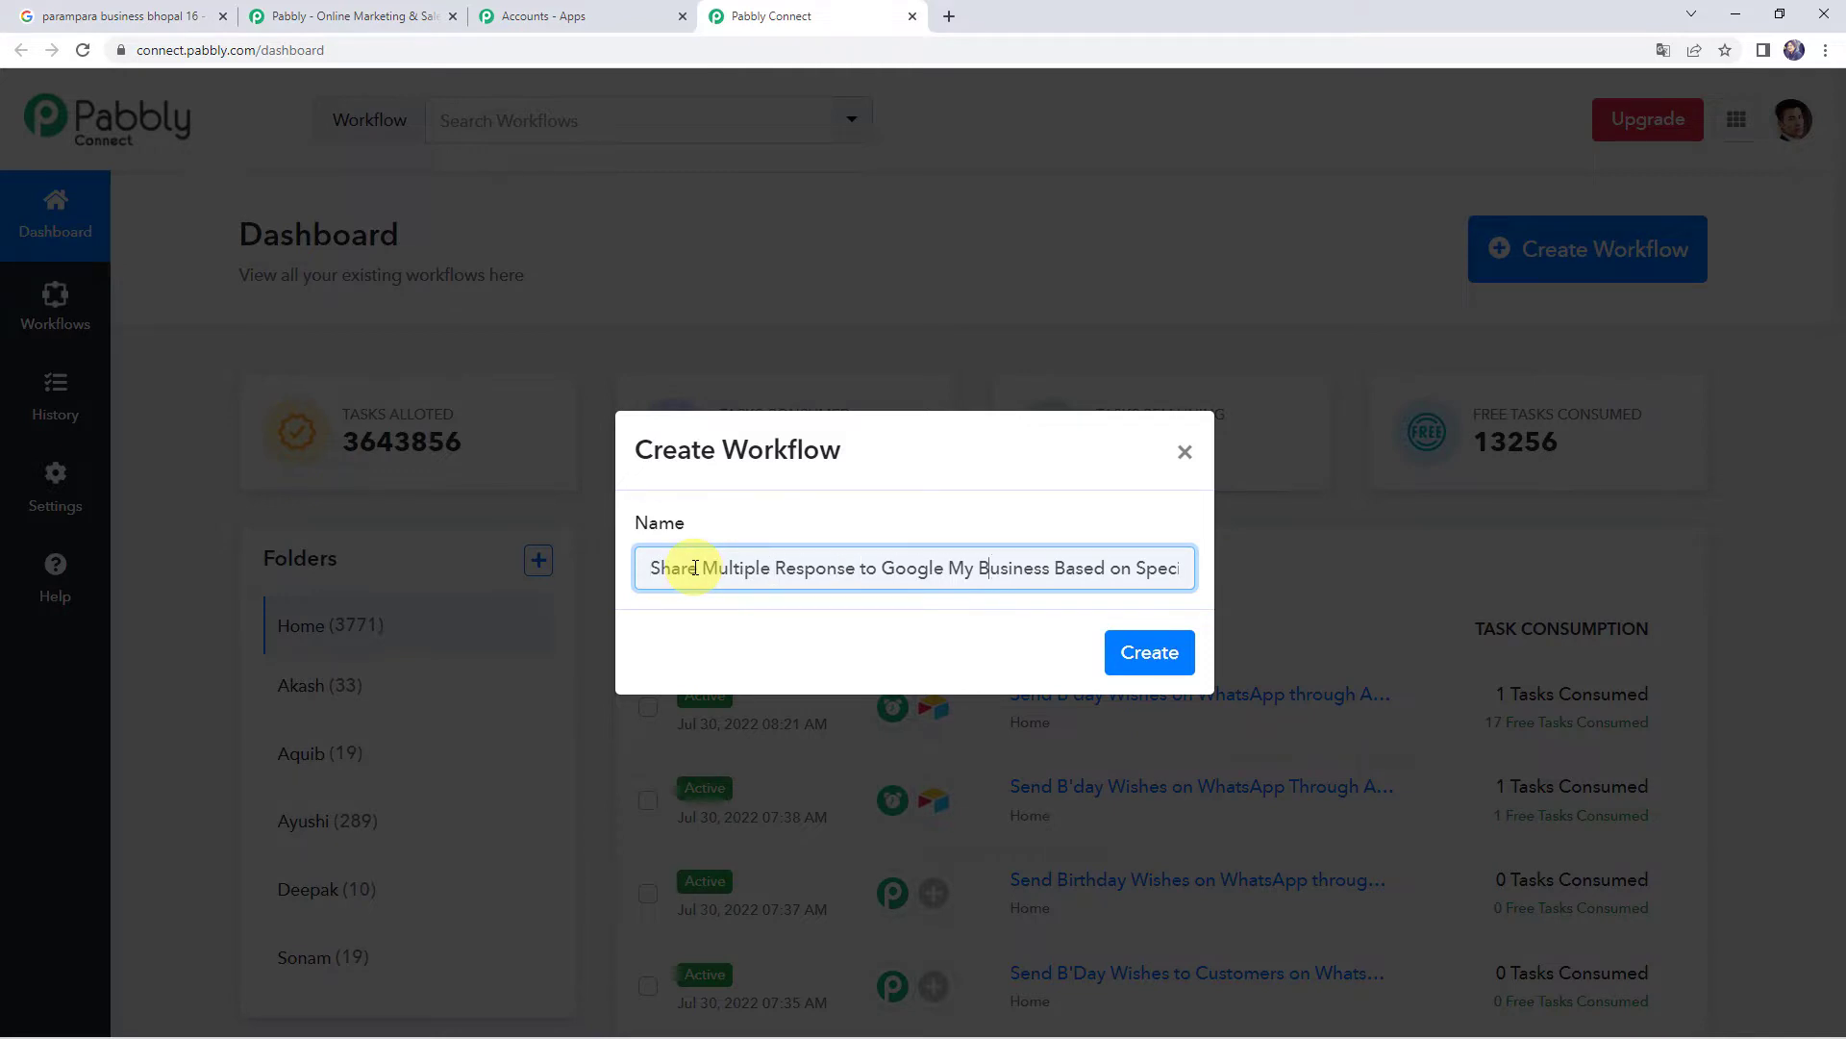
key("Right")
key("Right")
key("Right")
key("Right")
key("Right")
key("Right")
key("Right")
key("Right")
key("Right")
key("Right")
key("Right")
key("Right")
key("Right")
key("Right")
key("Right")
key("Right")
key("Right")
key("Right")
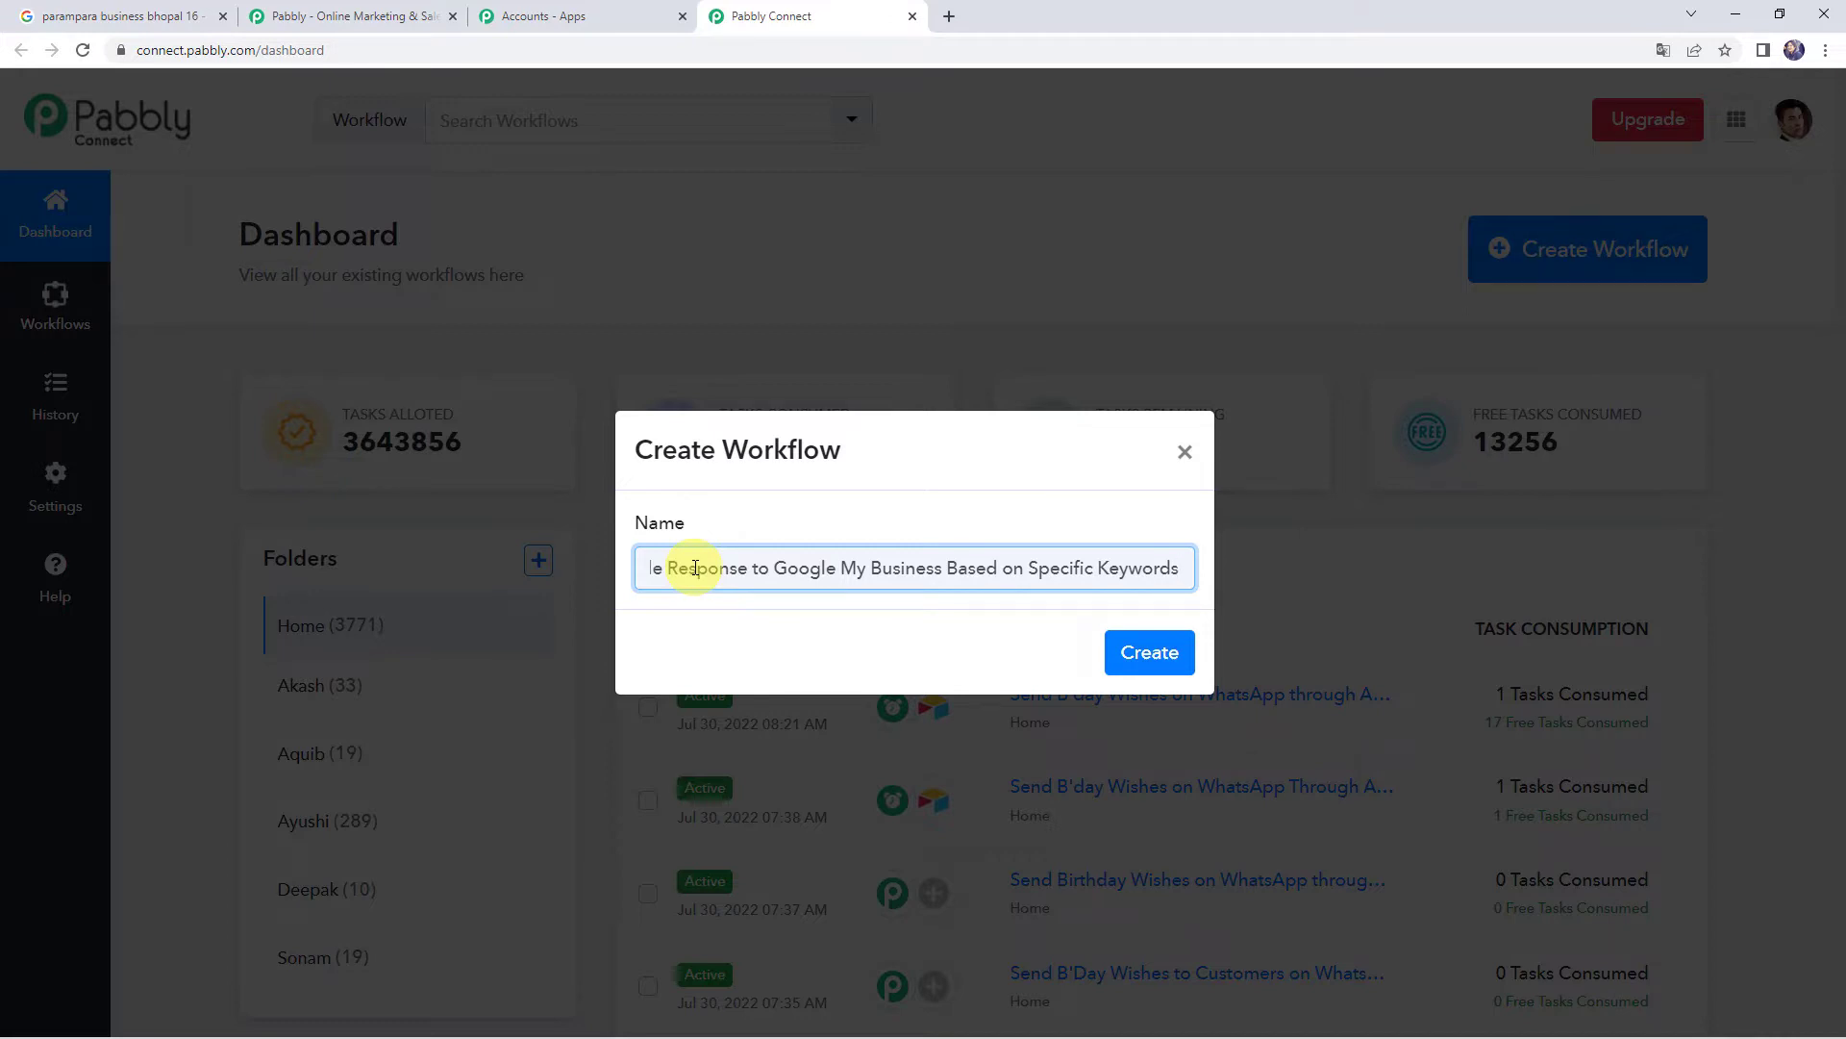
left_click(1150, 650)
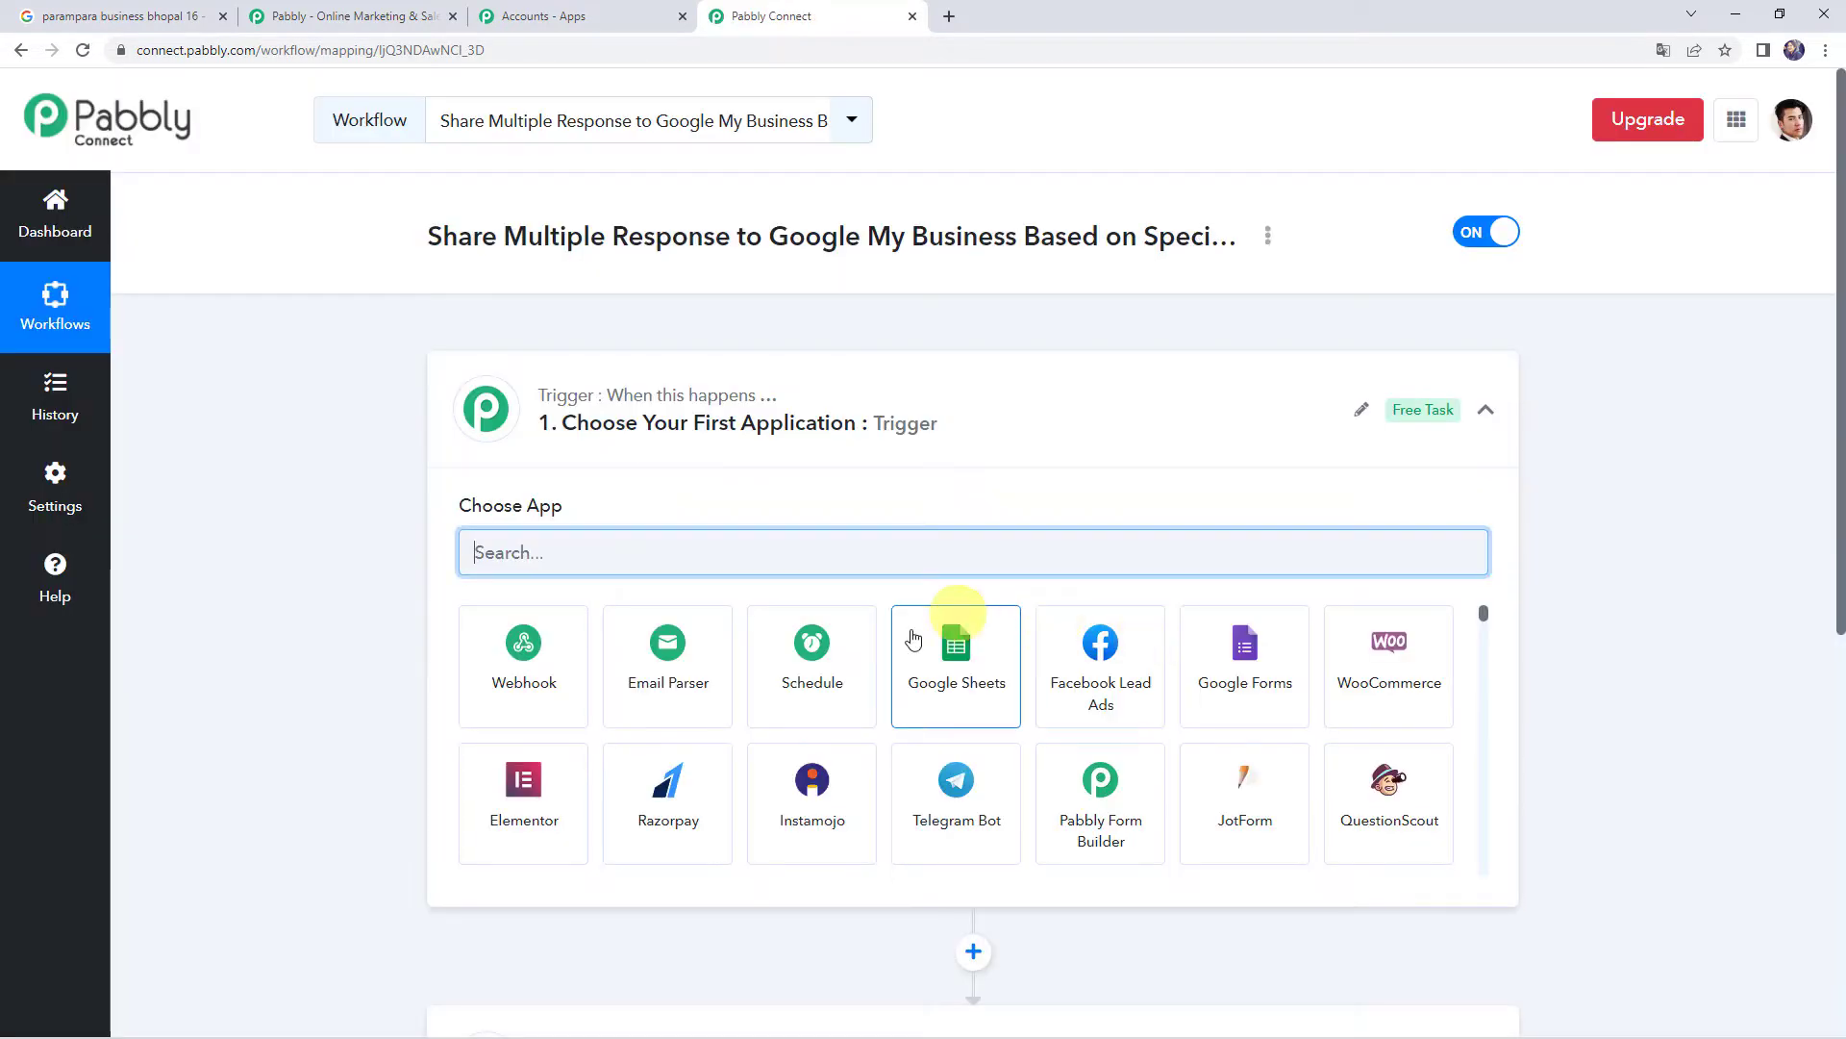
- Set the workflow's trigger app to Google My Business with the trigger event New Review Multi Location
left_click(933, 399)
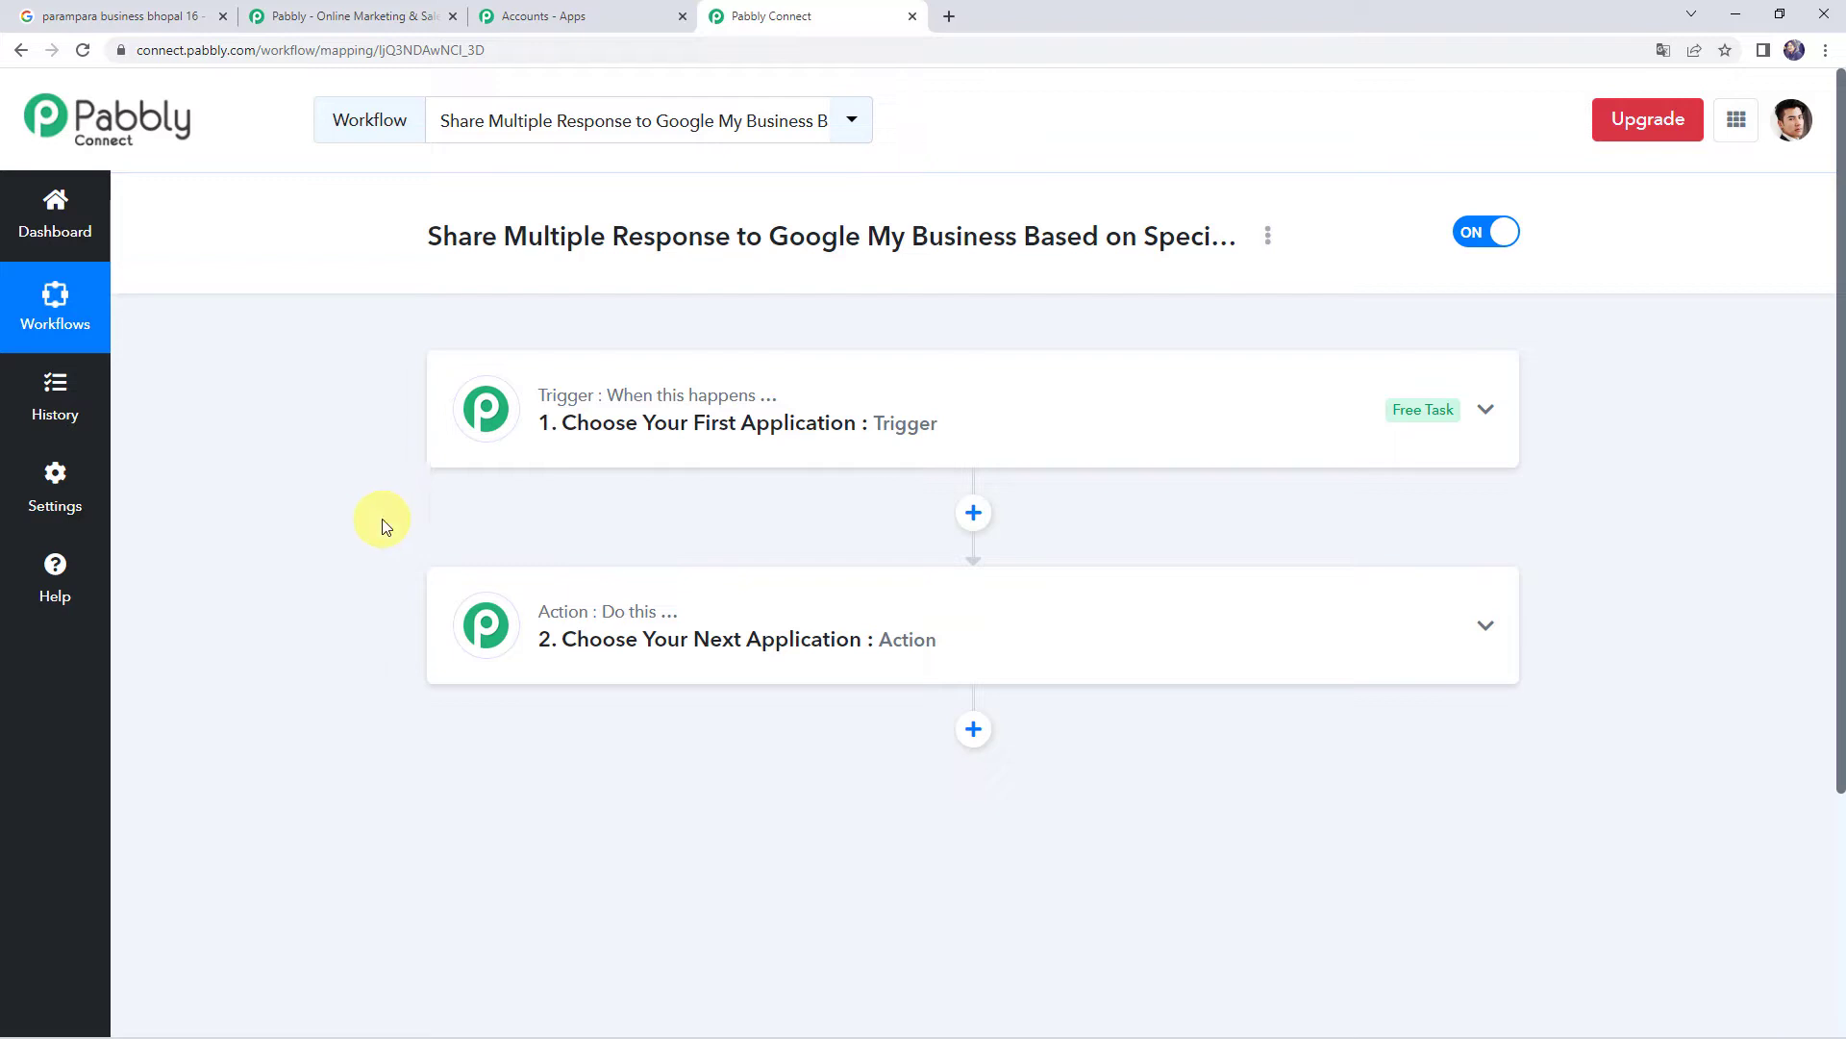
left_click(923, 423)
left_click(527, 553)
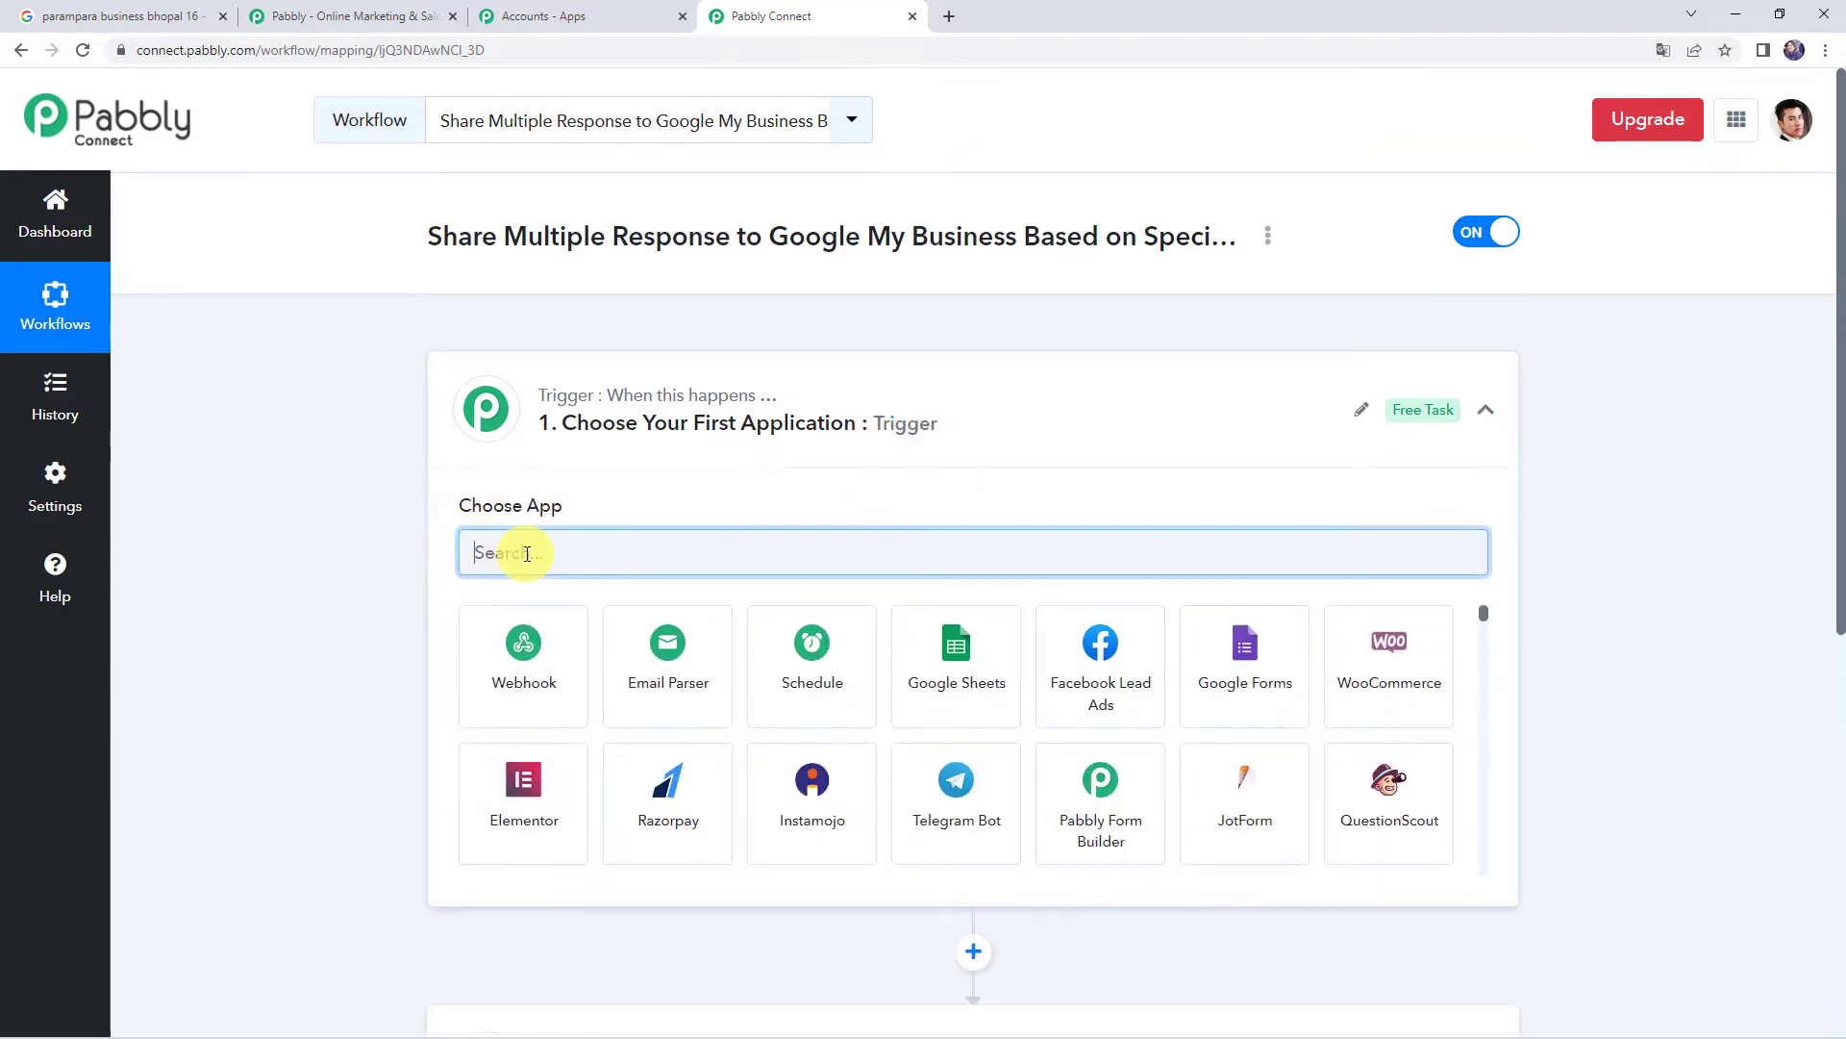
type("Goo")
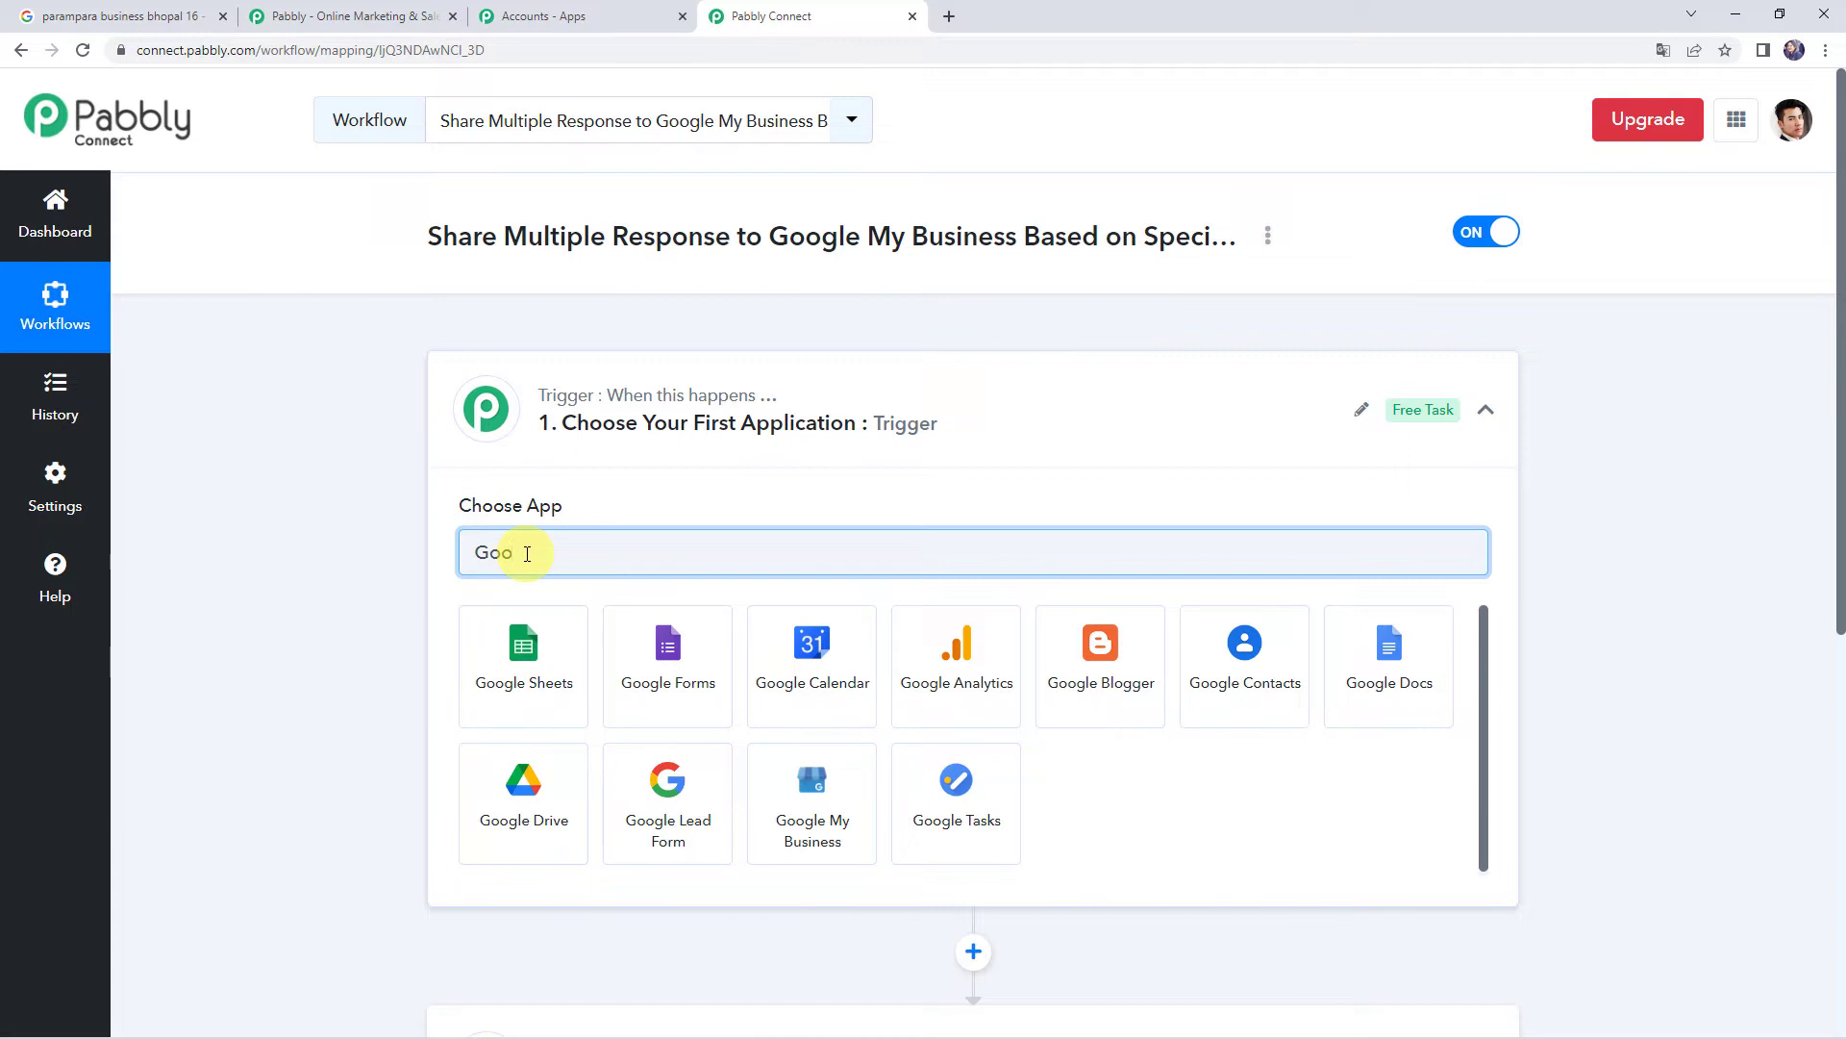
left_click(814, 835)
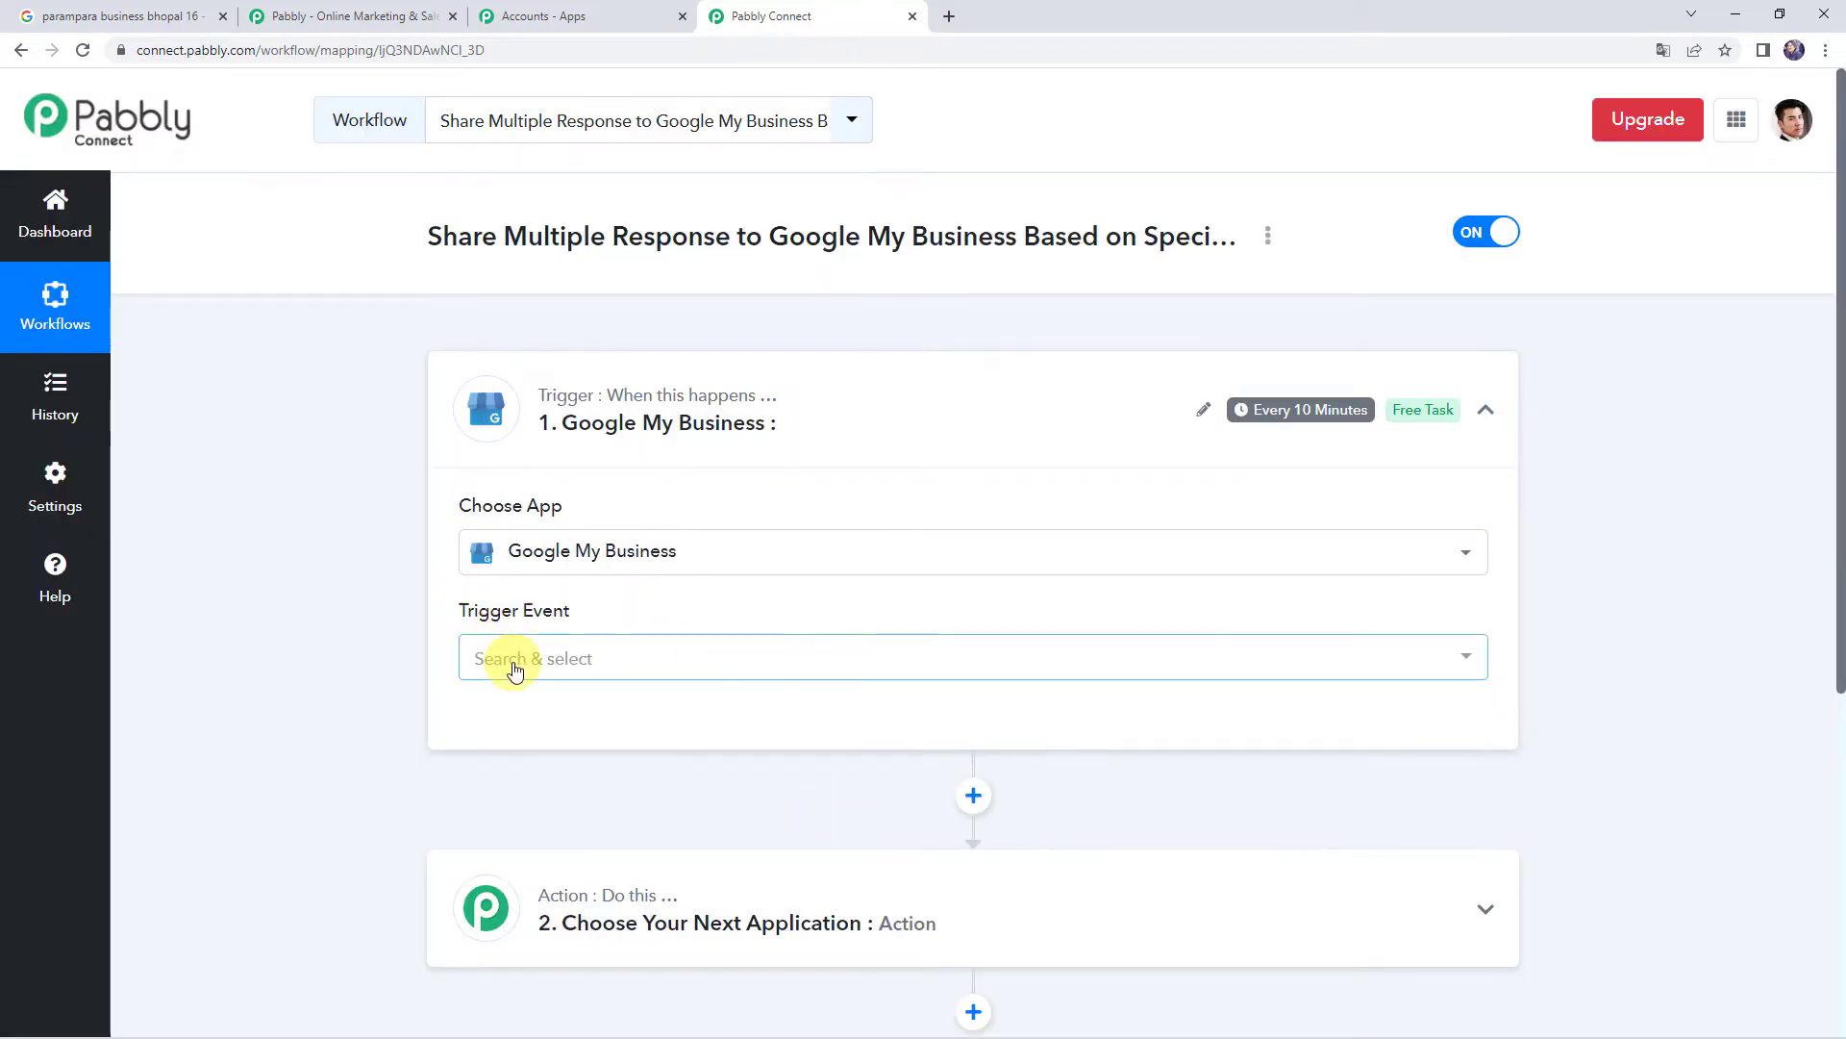
left_click(514, 668)
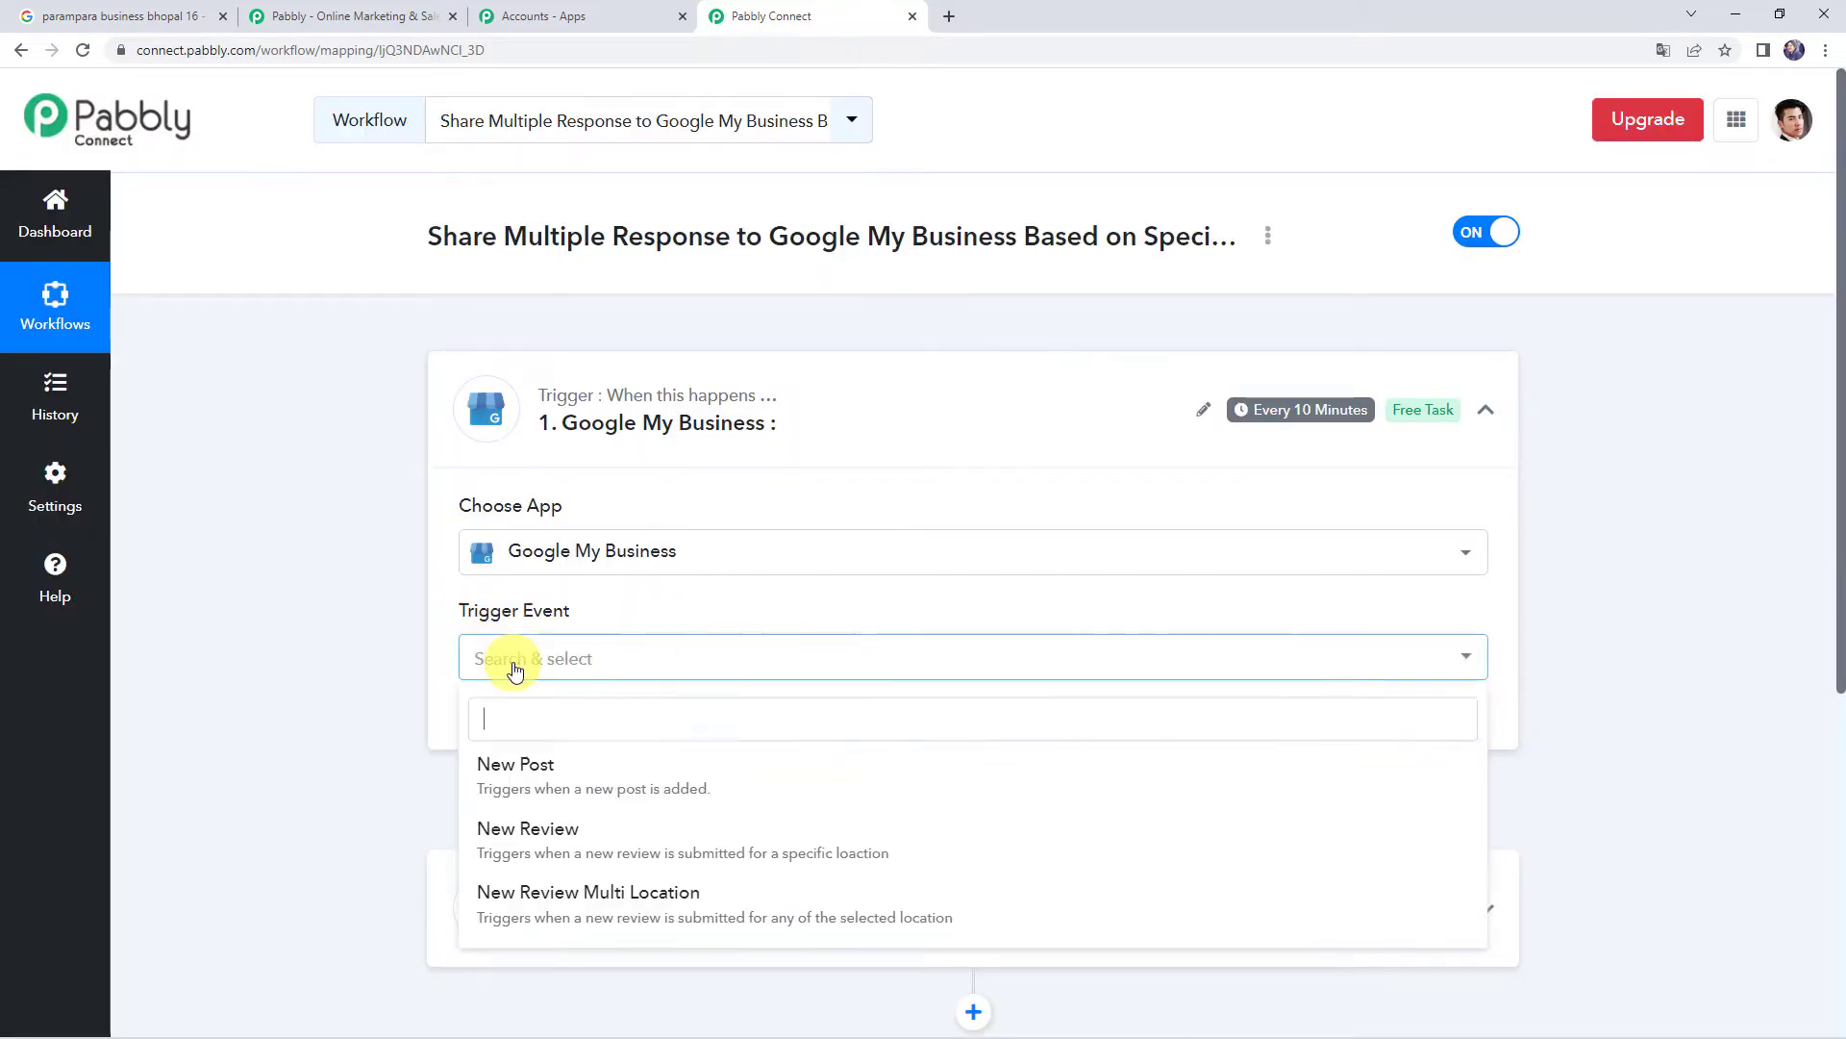
left_click(600, 912)
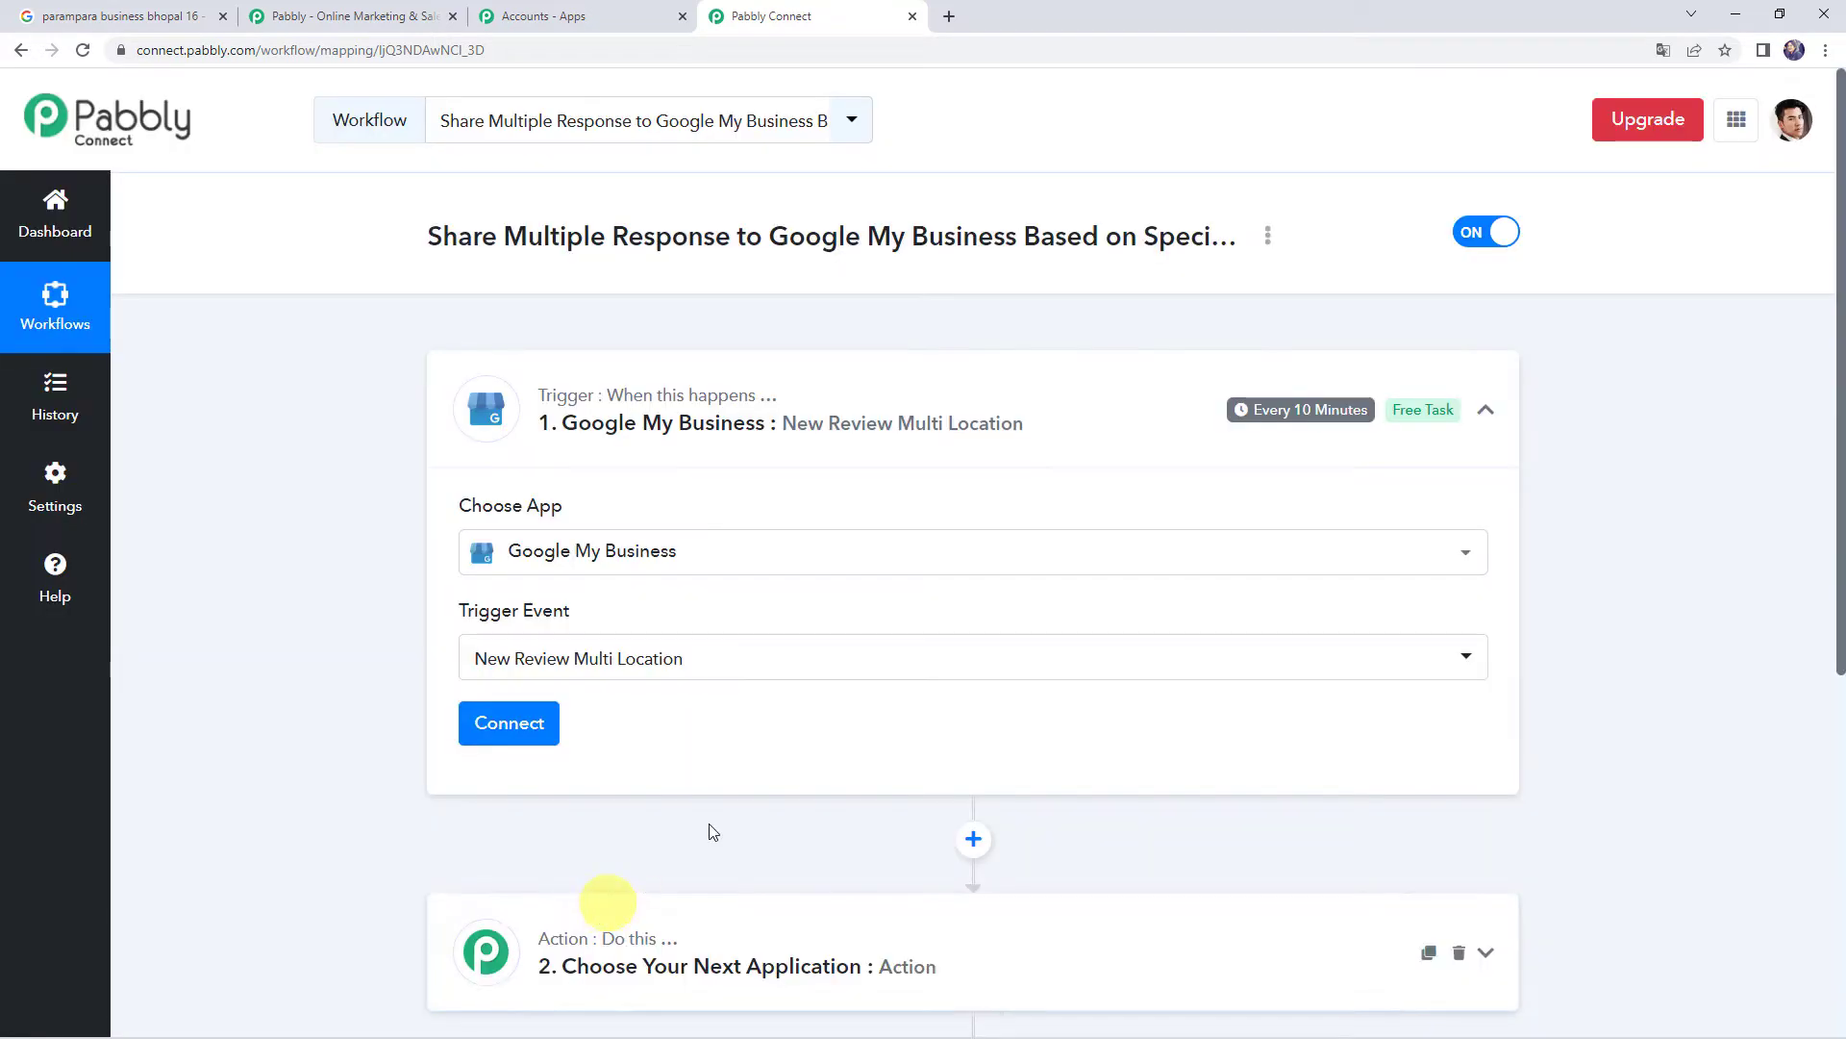
- Add a new Google My Business connection for the trigger and grant pabbly.com access to the business's Google account
left_click(520, 723)
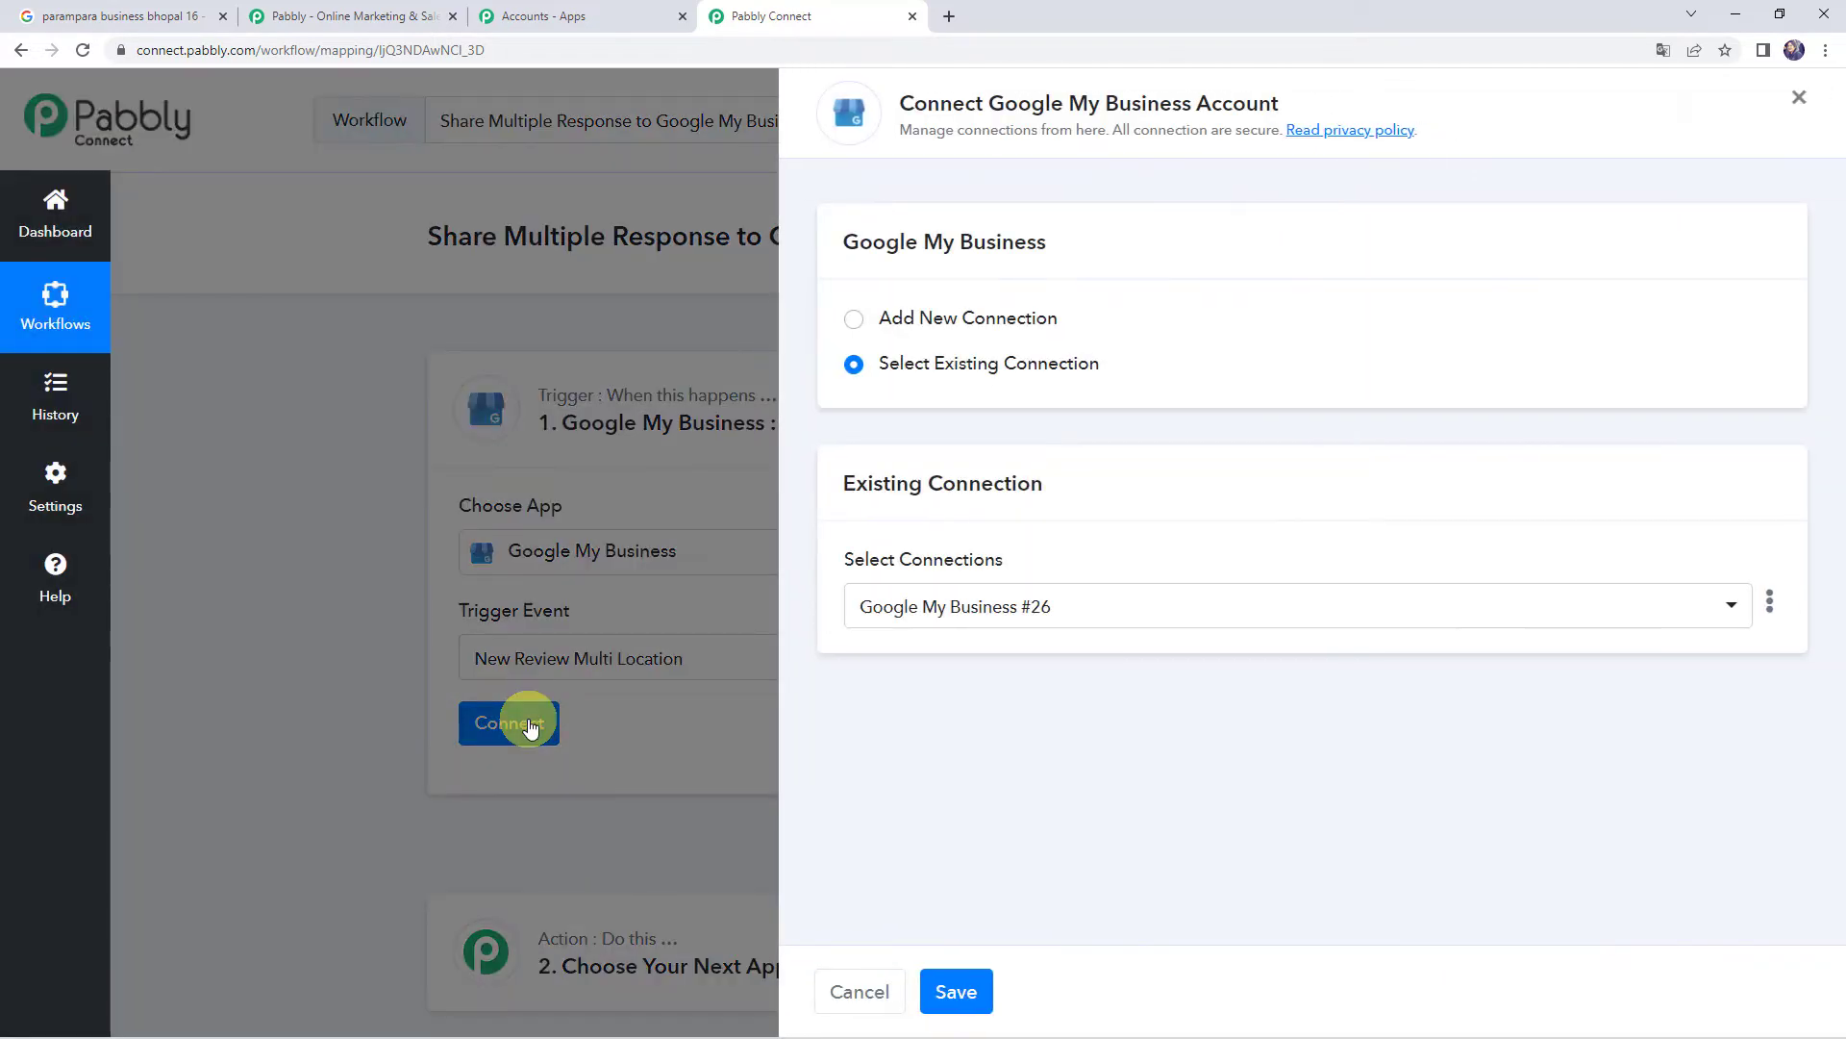
left_click(1010, 327)
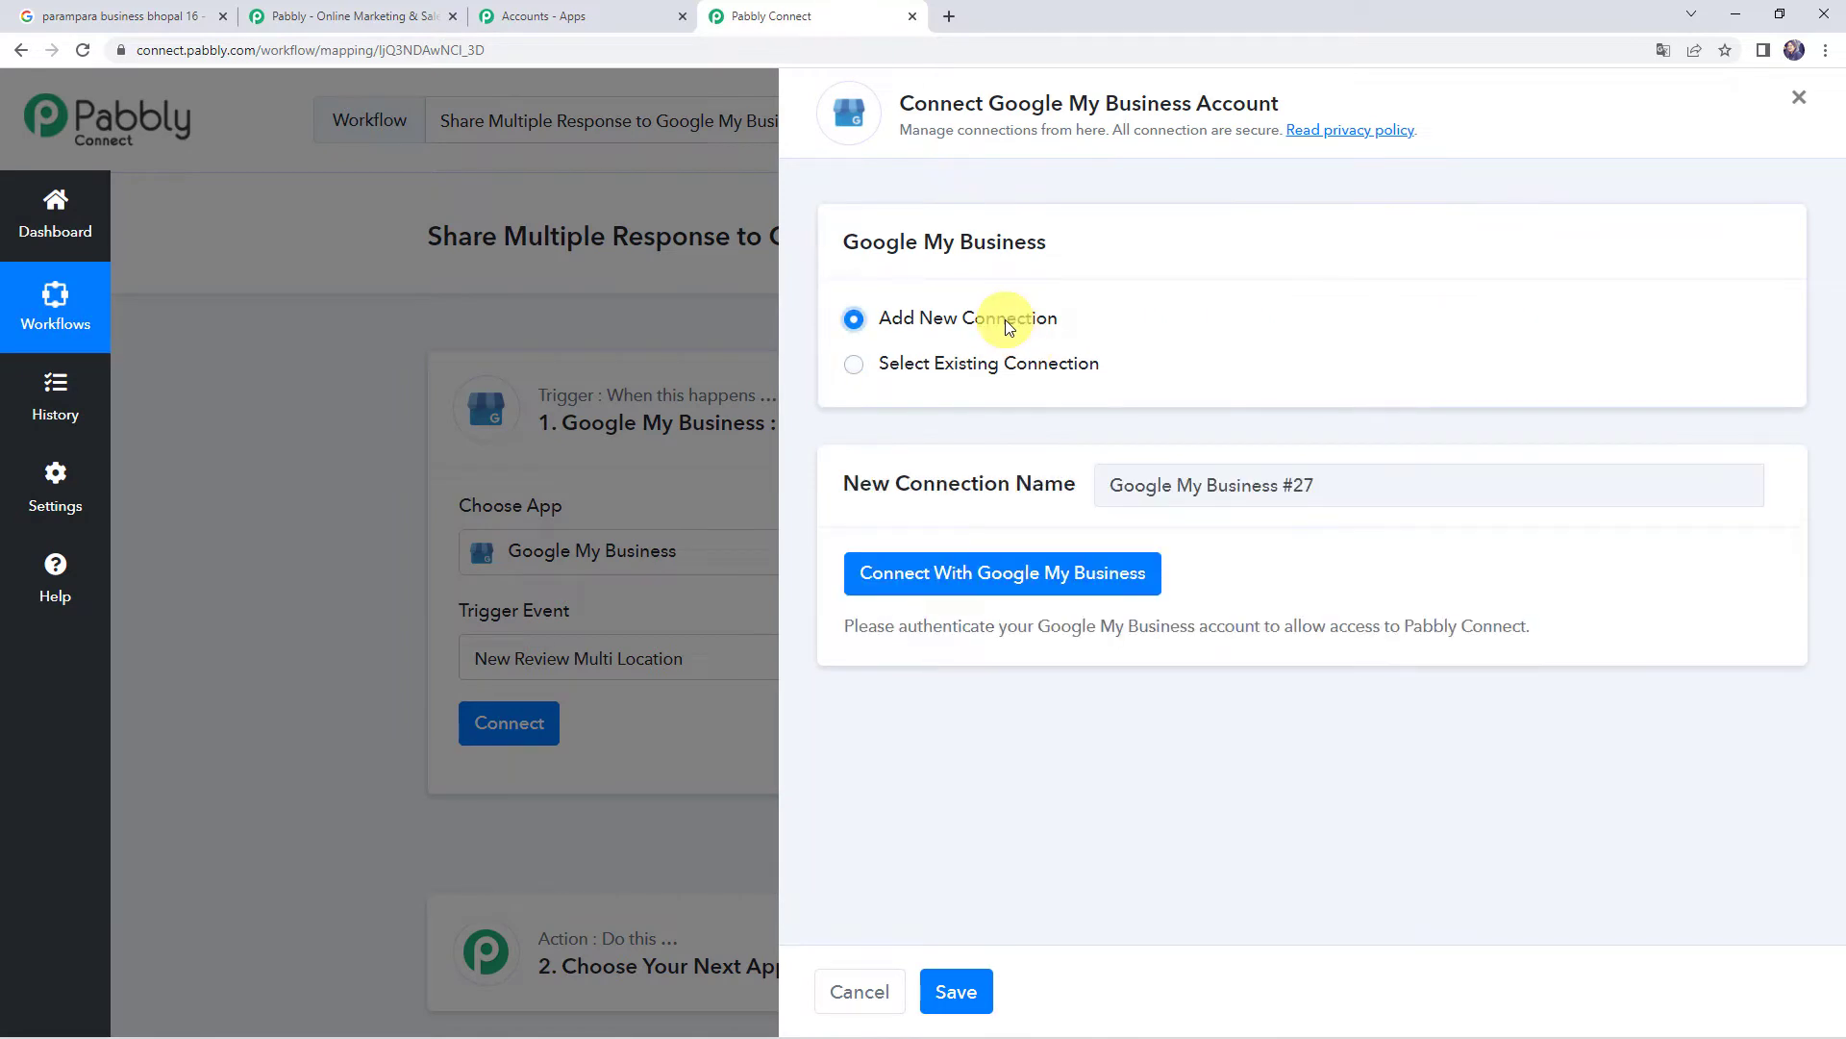
left_click(995, 590)
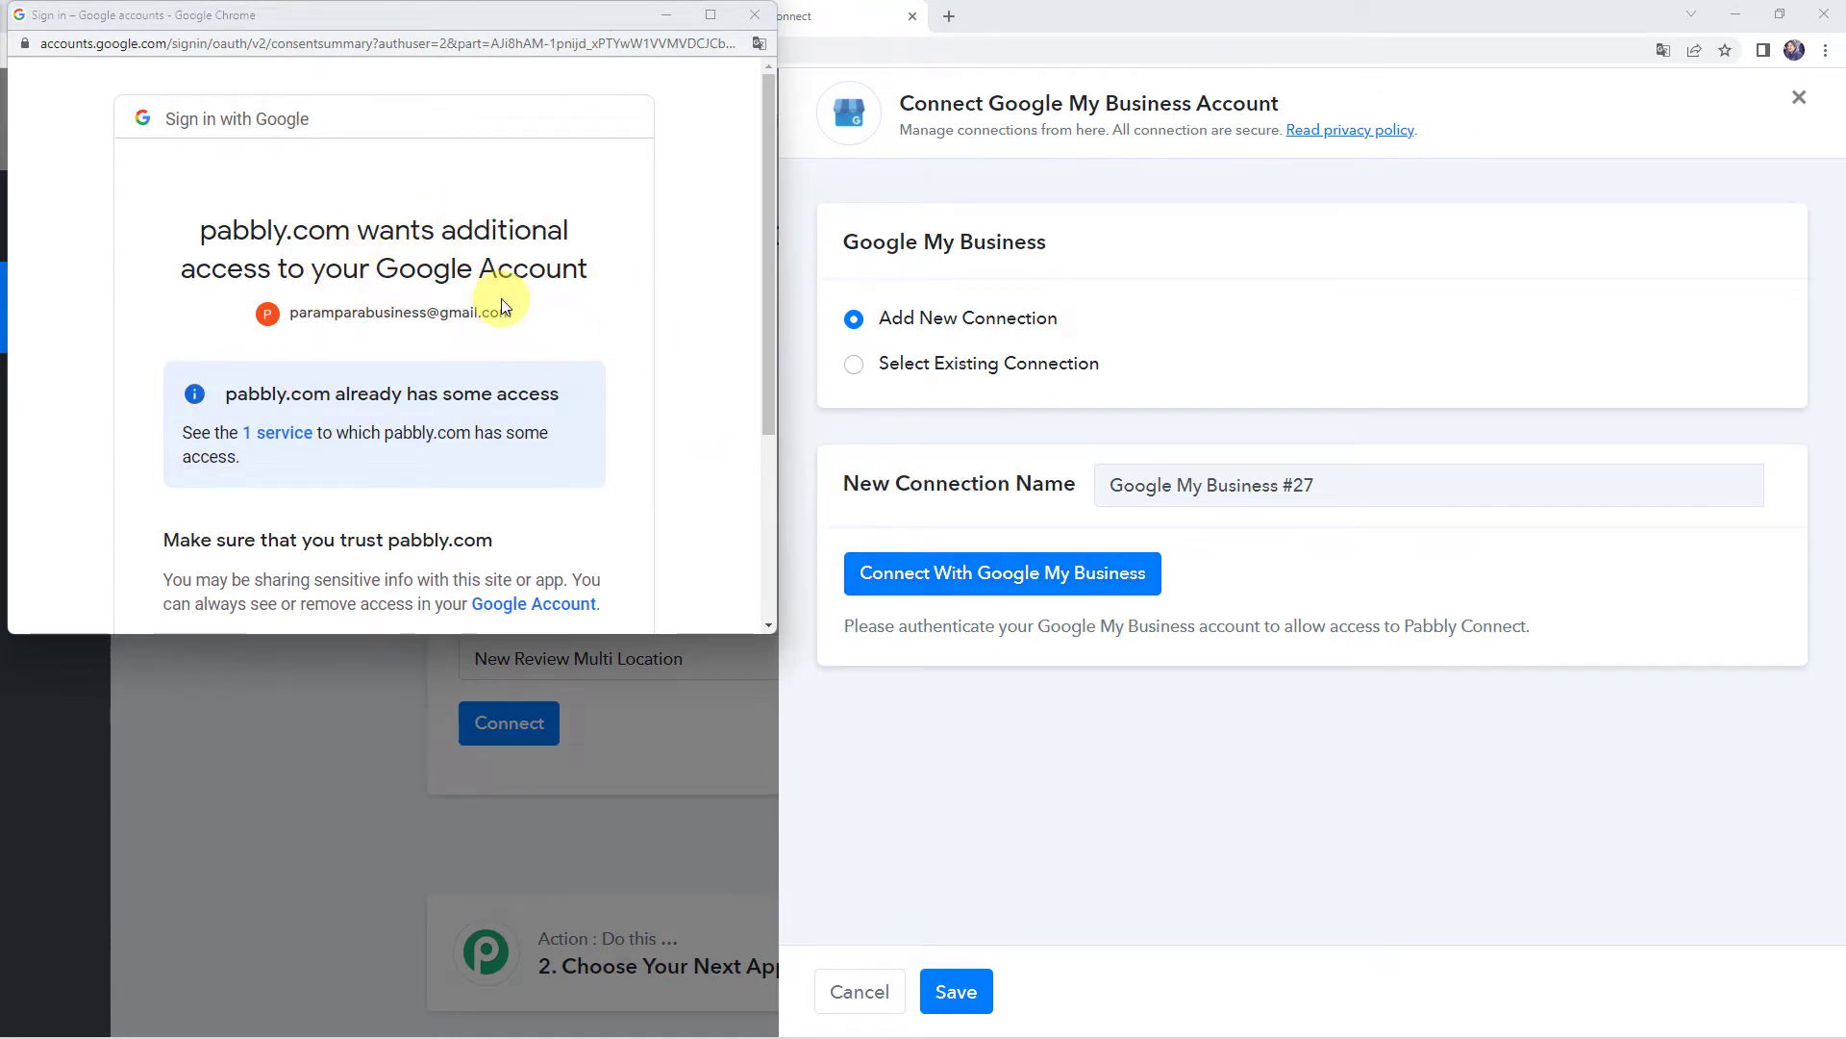
scroll(500, 298, "down", 3)
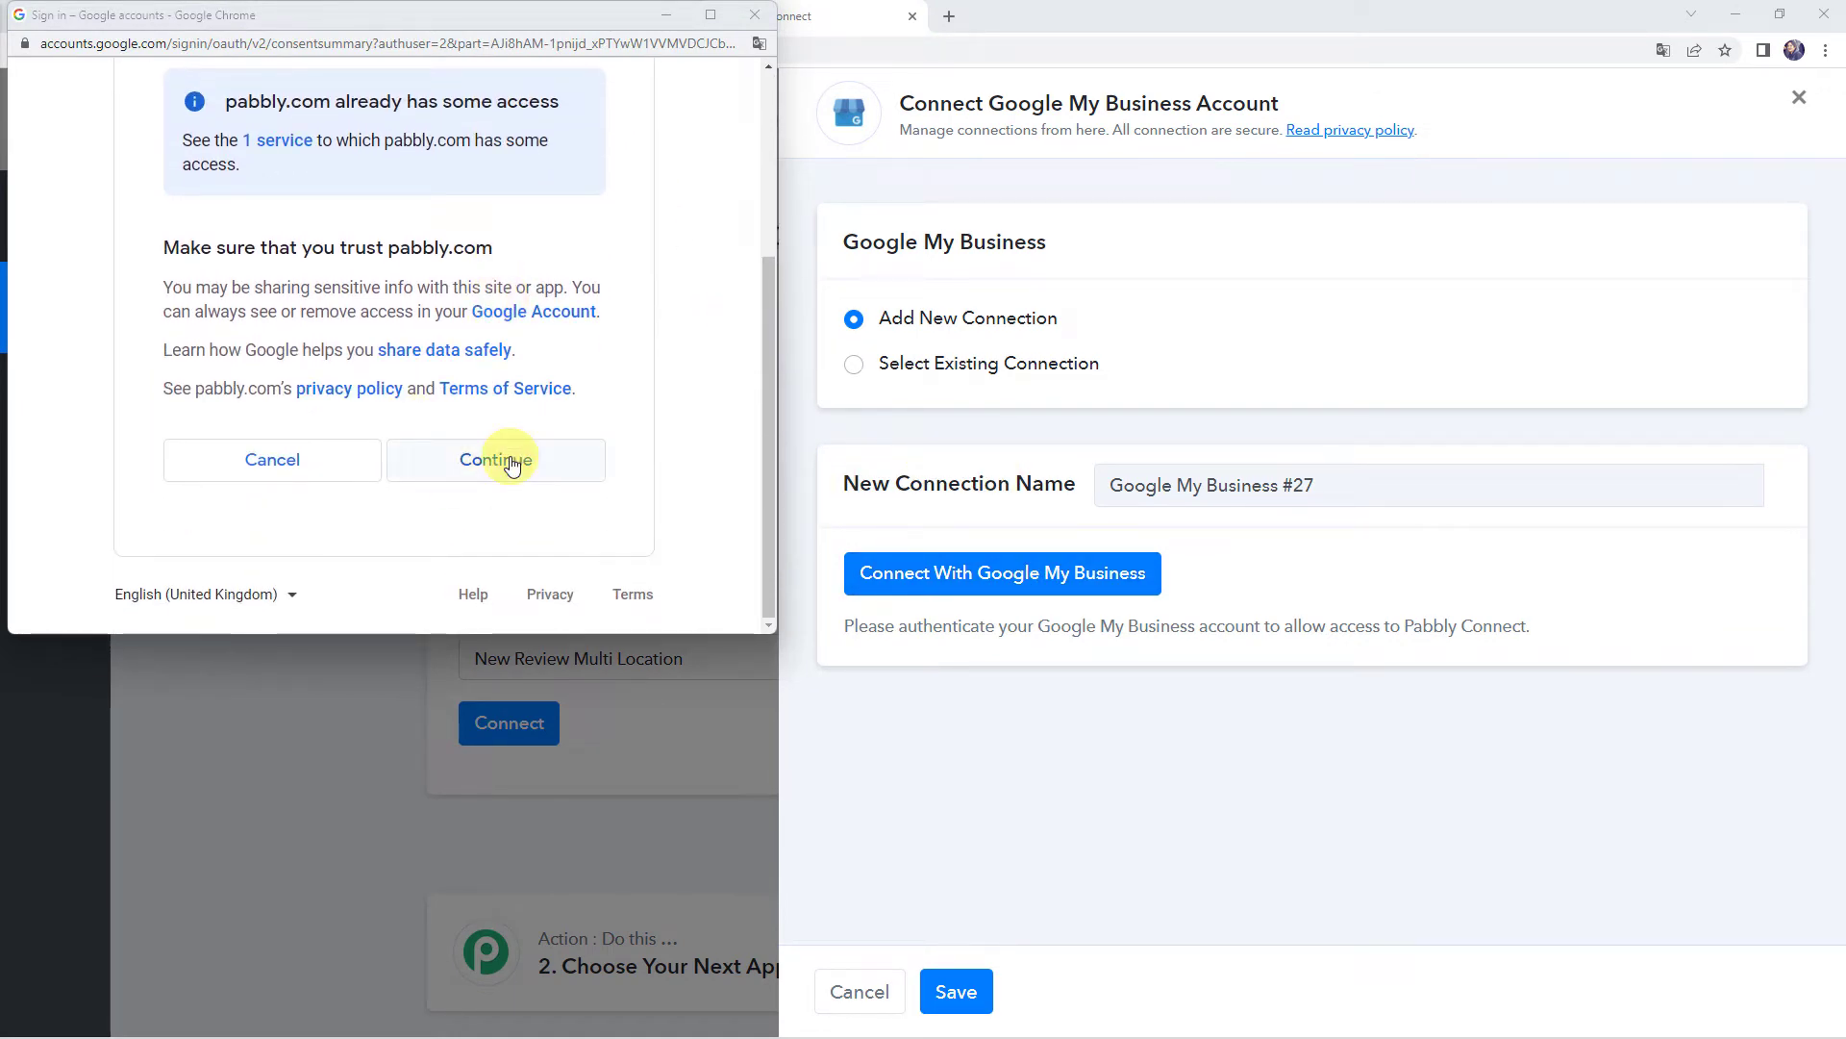
left_click(512, 461)
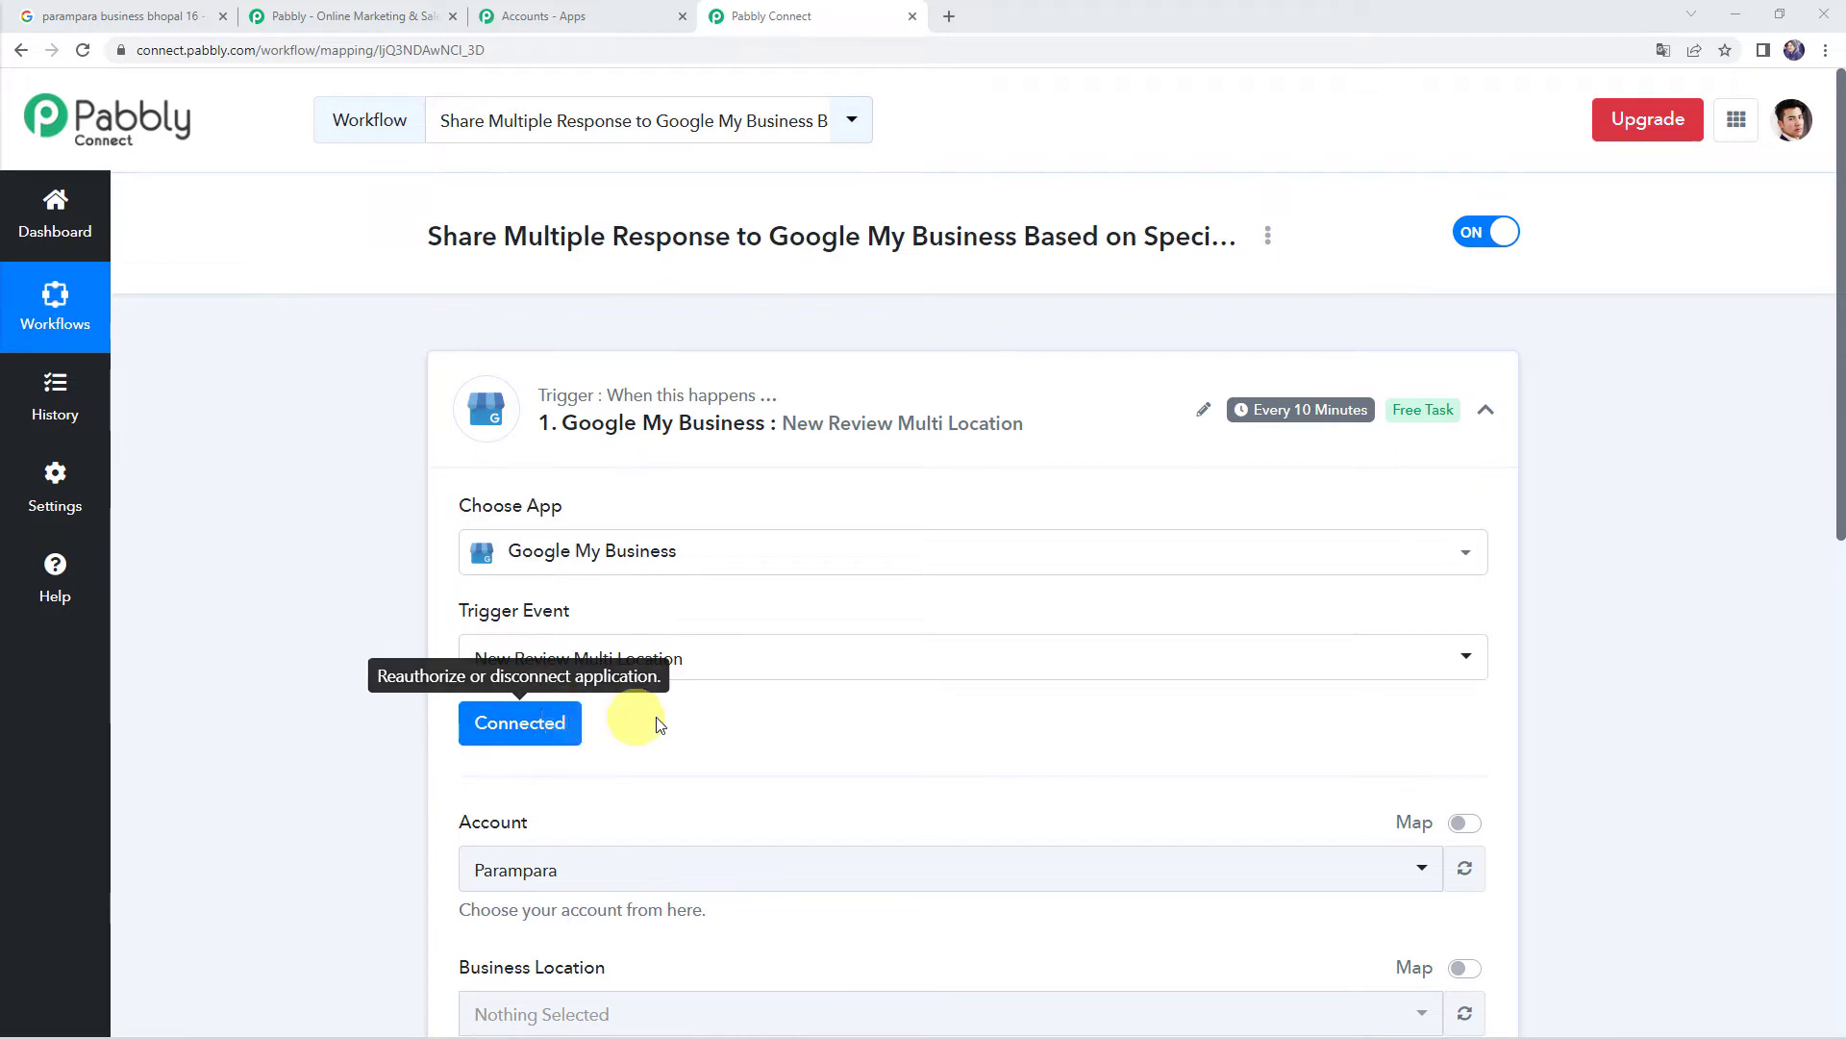
- Select Parampara as the trigger's business location
scroll(278, 565, "down", 2)
scroll(279, 565, "down", 1)
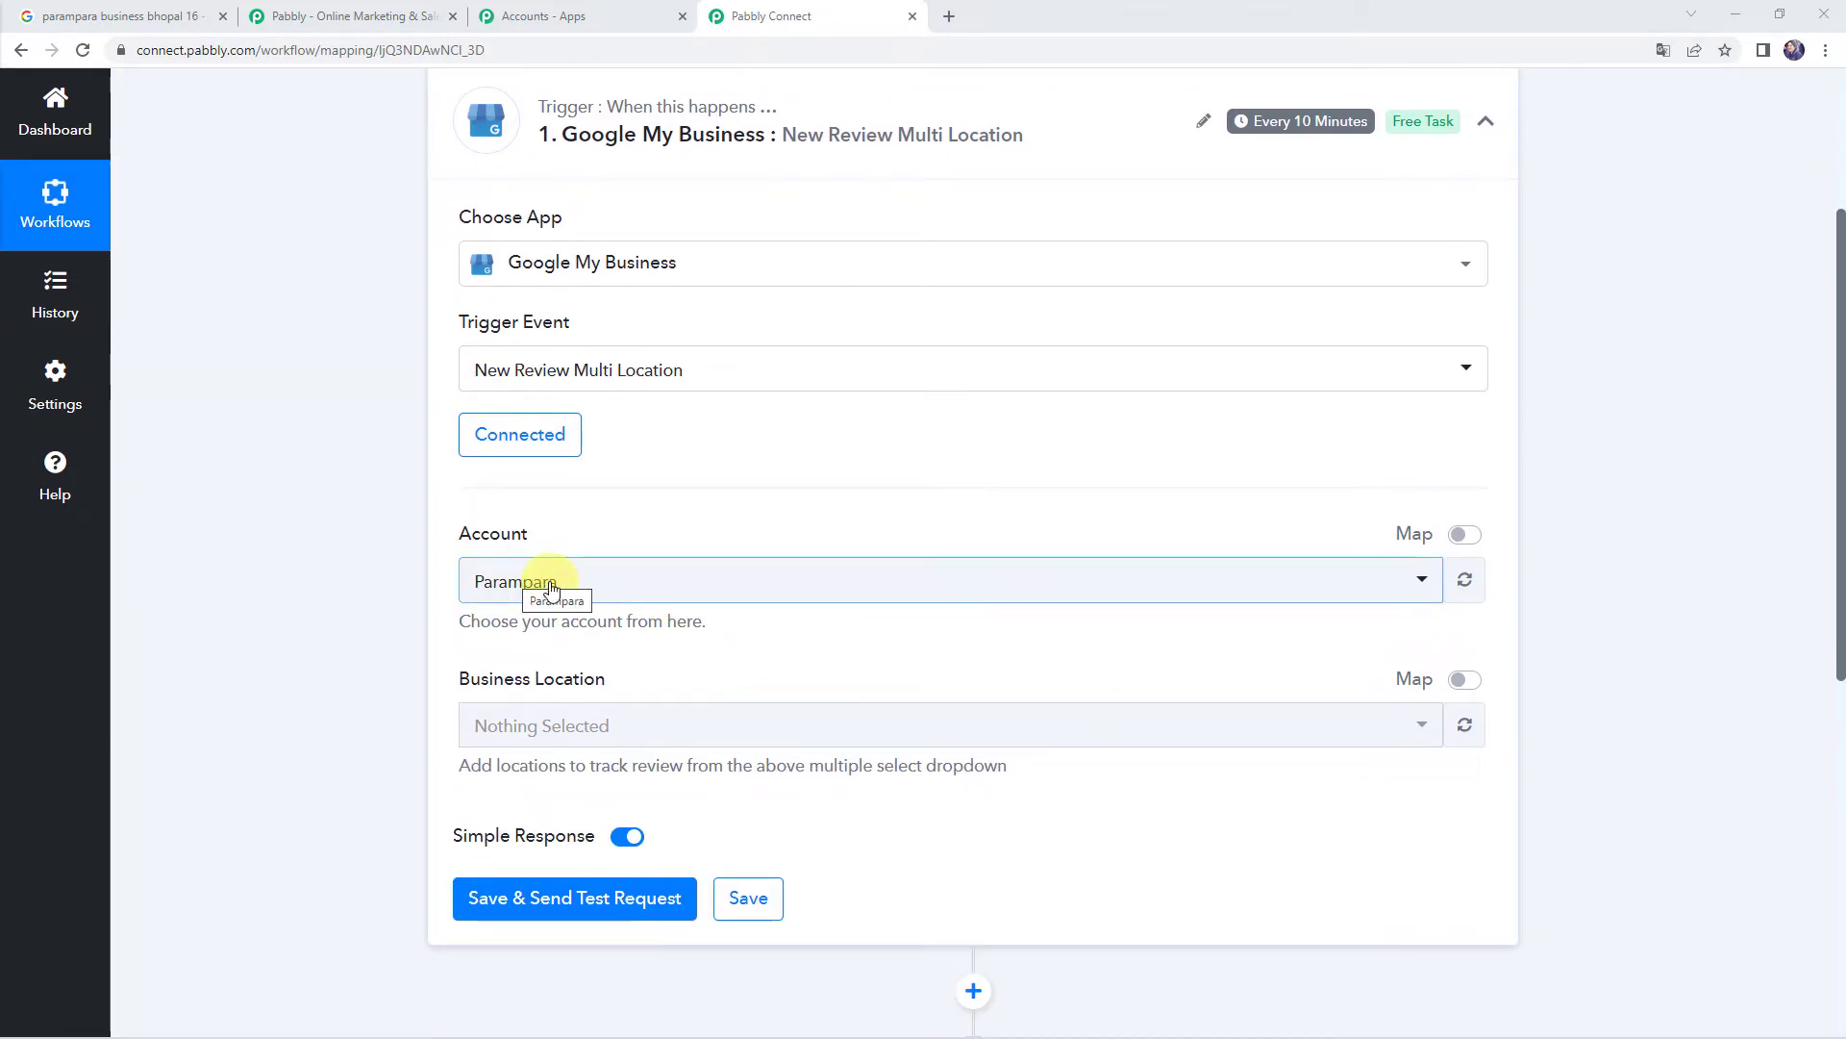
scroll(406, 706, "down", 3)
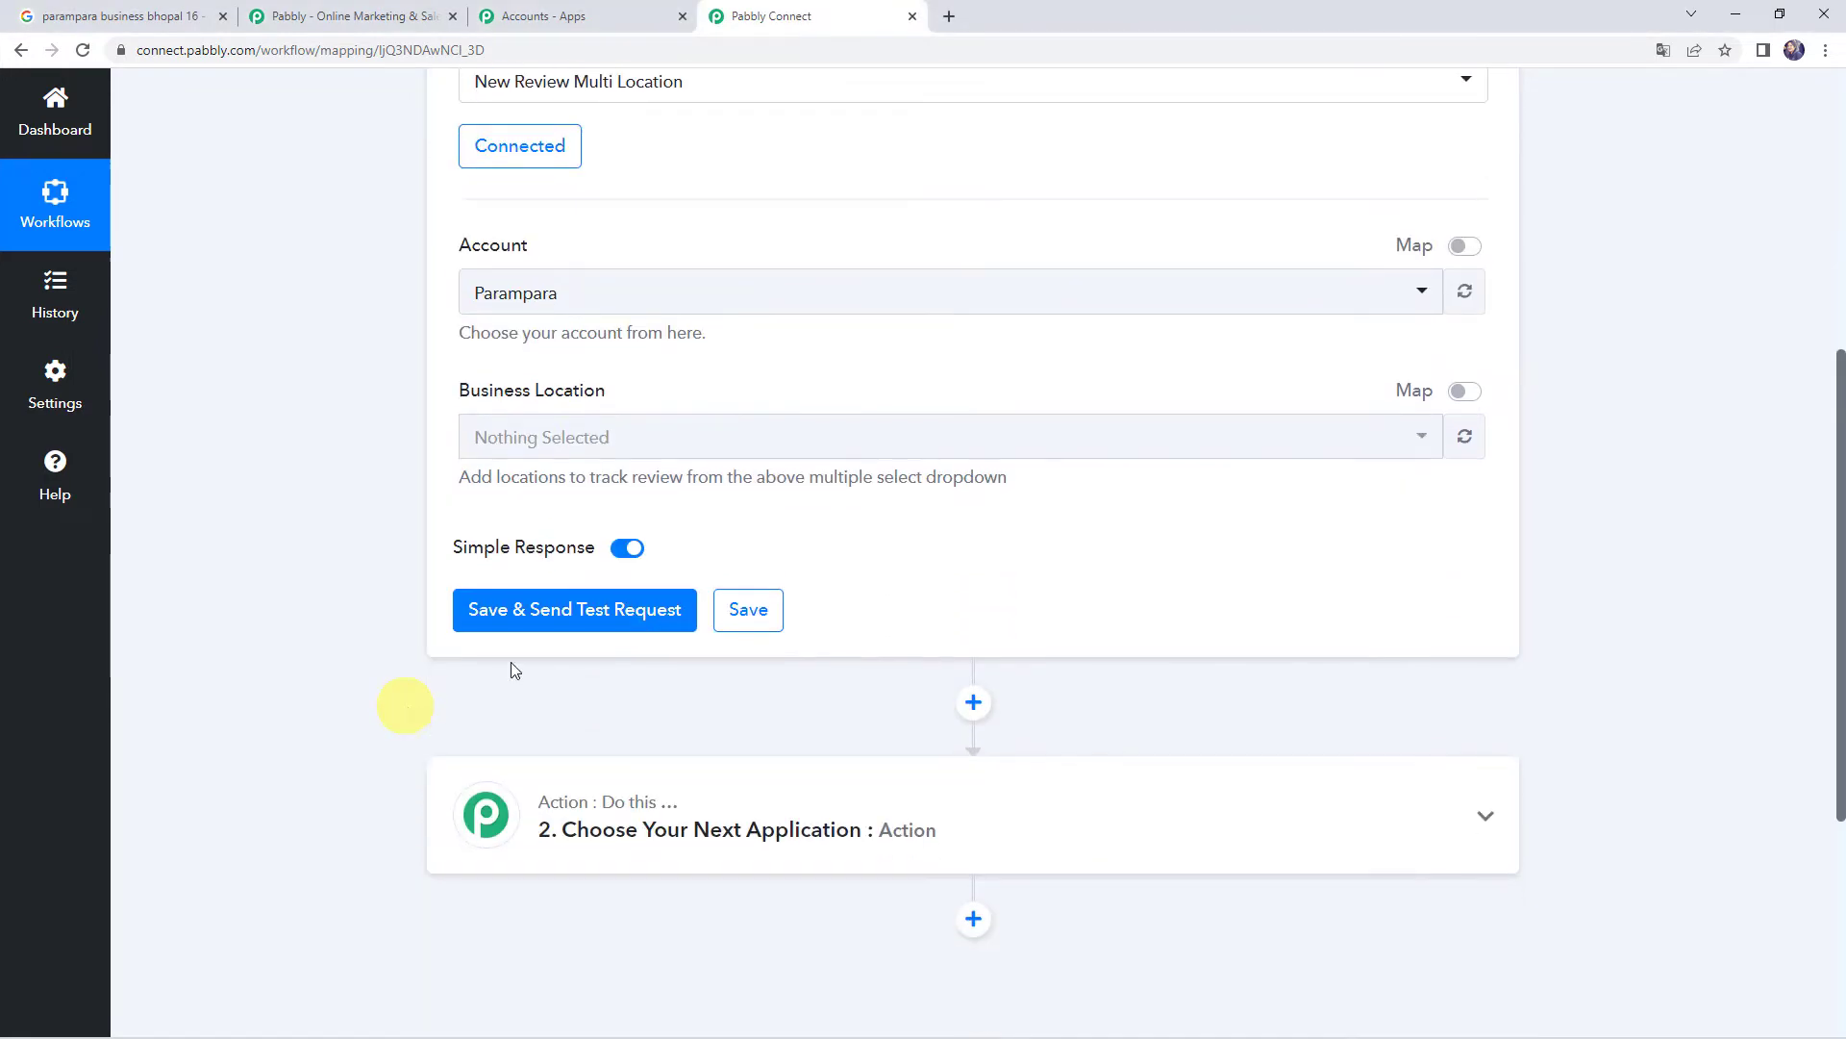
left_click(564, 434)
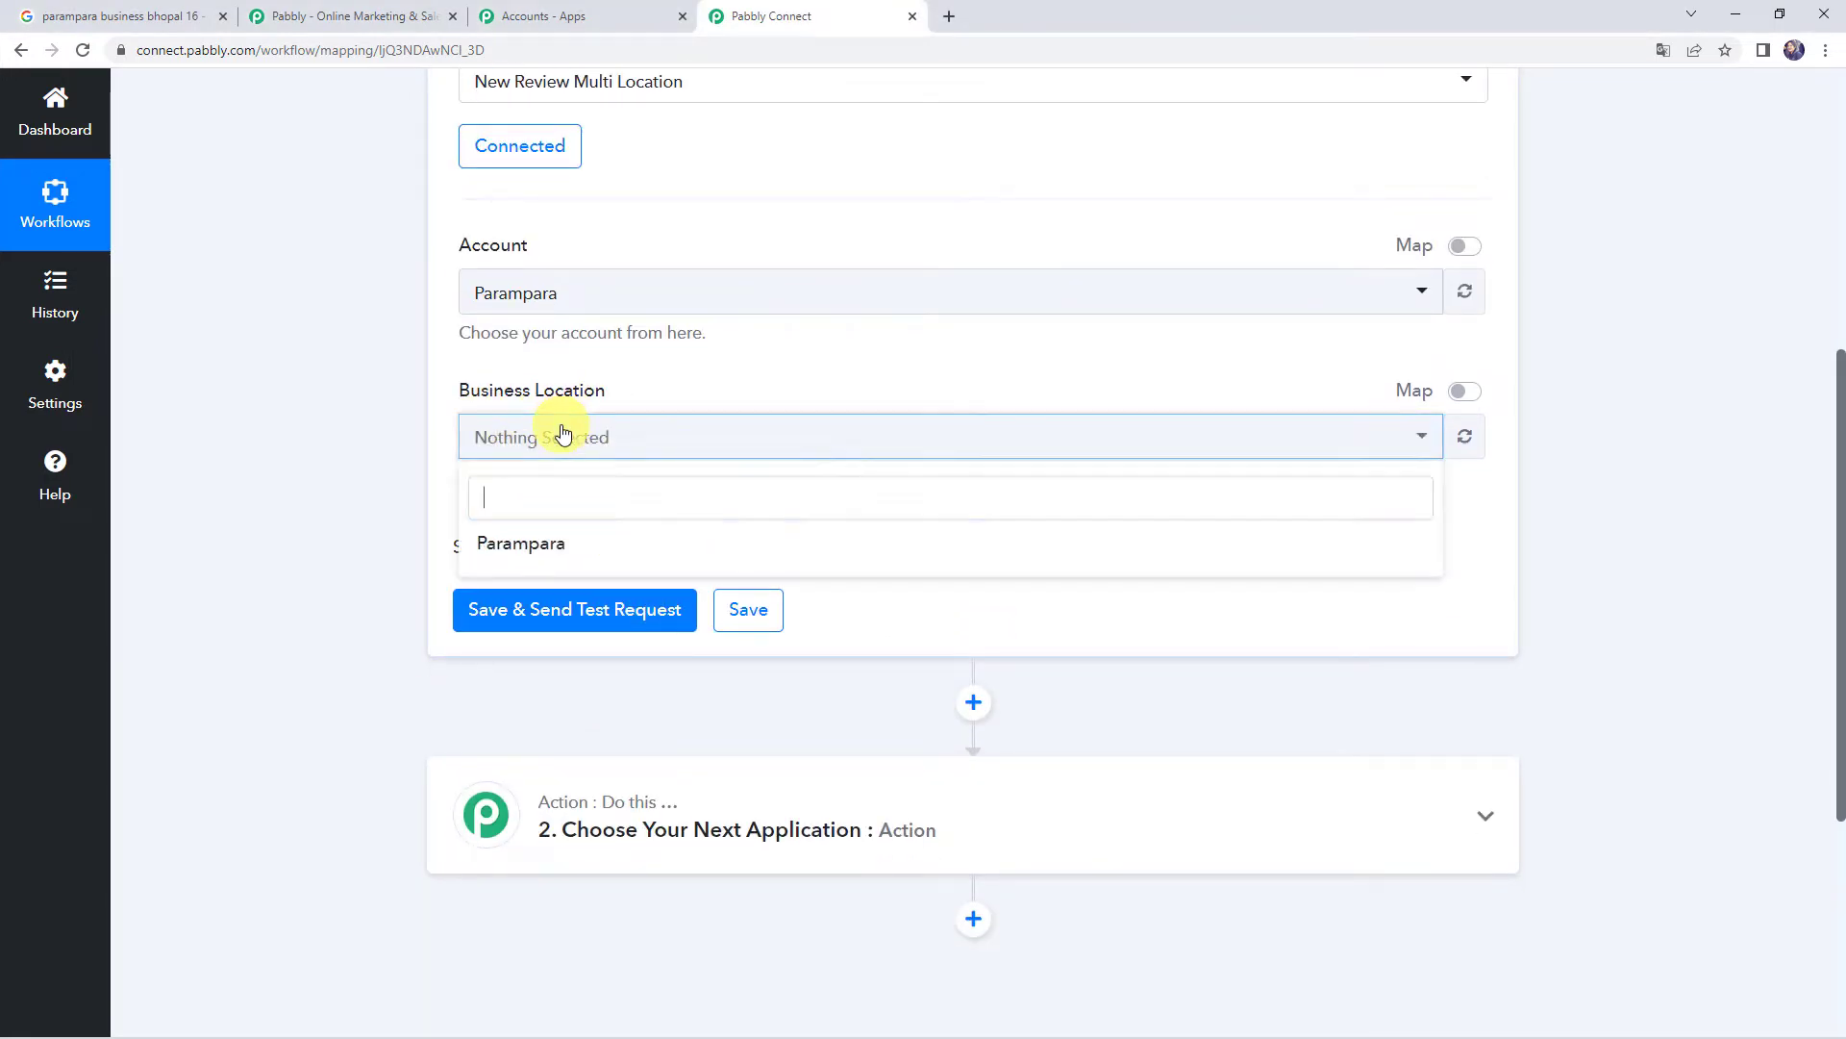
left_click(525, 544)
left_click(400, 497)
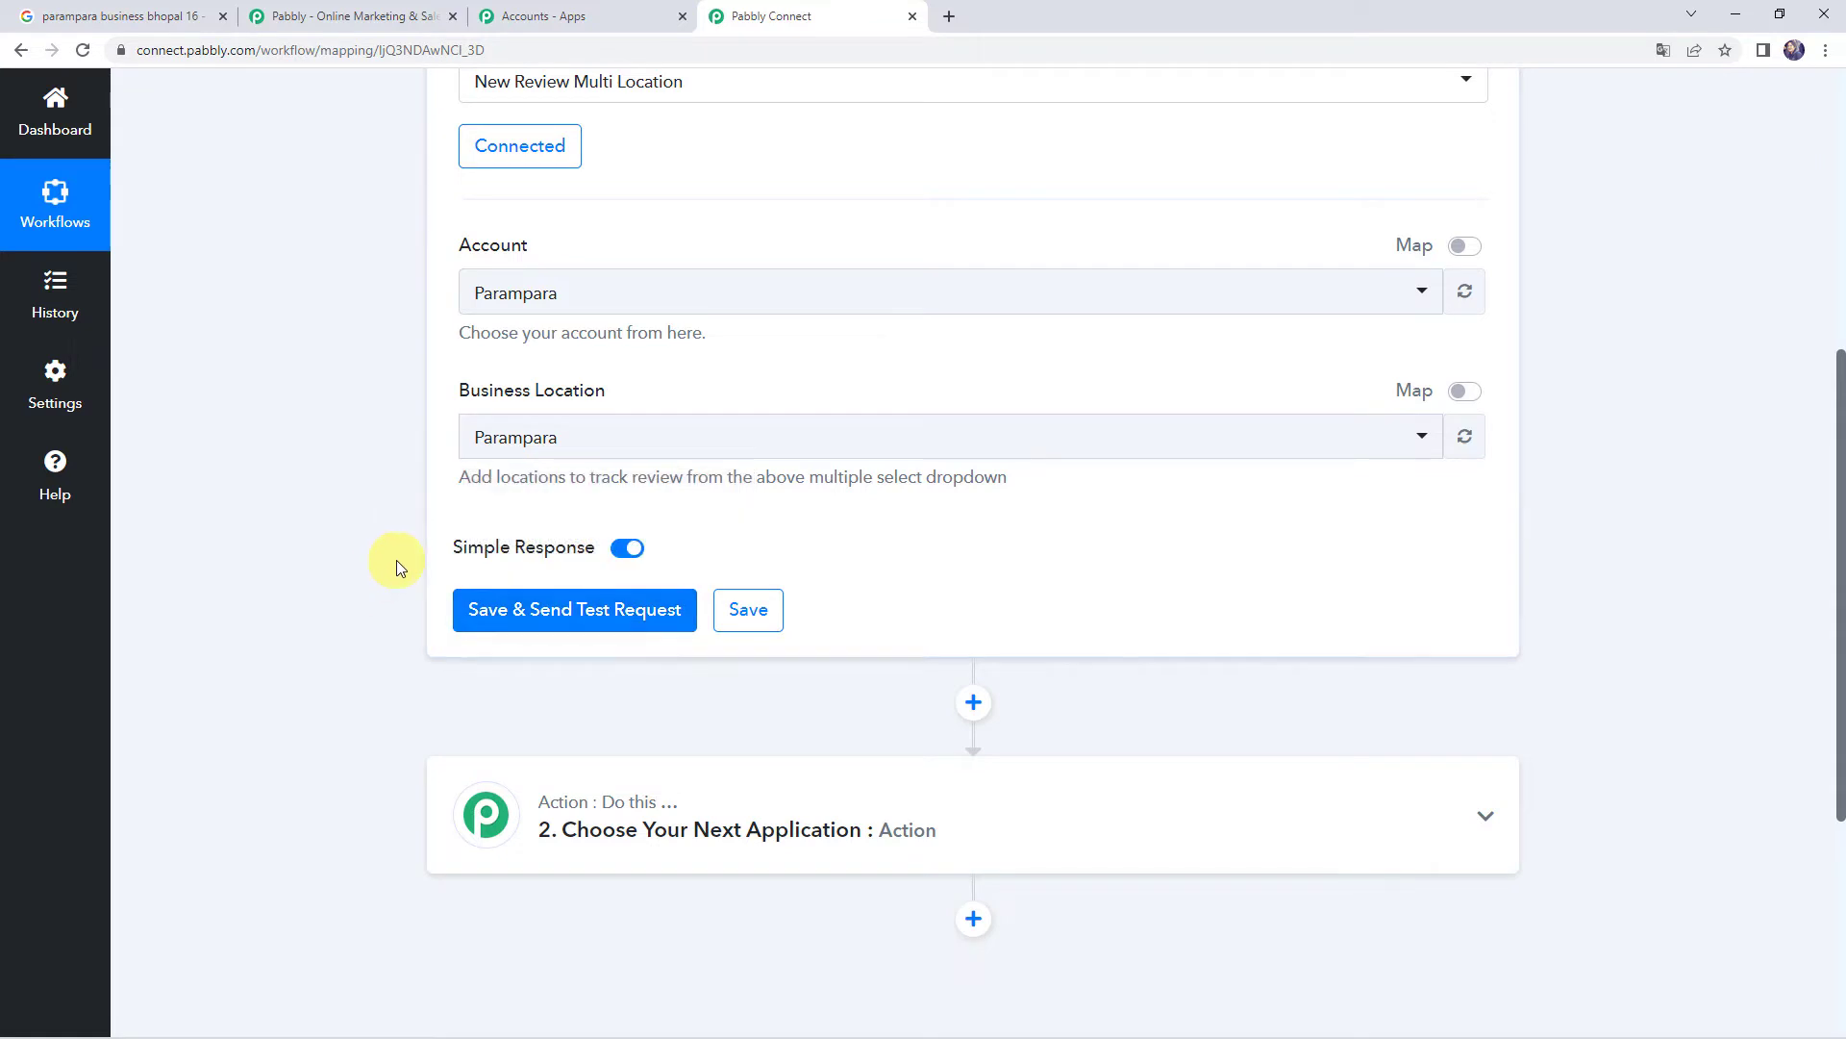
scroll(336, 615, "up", 2)
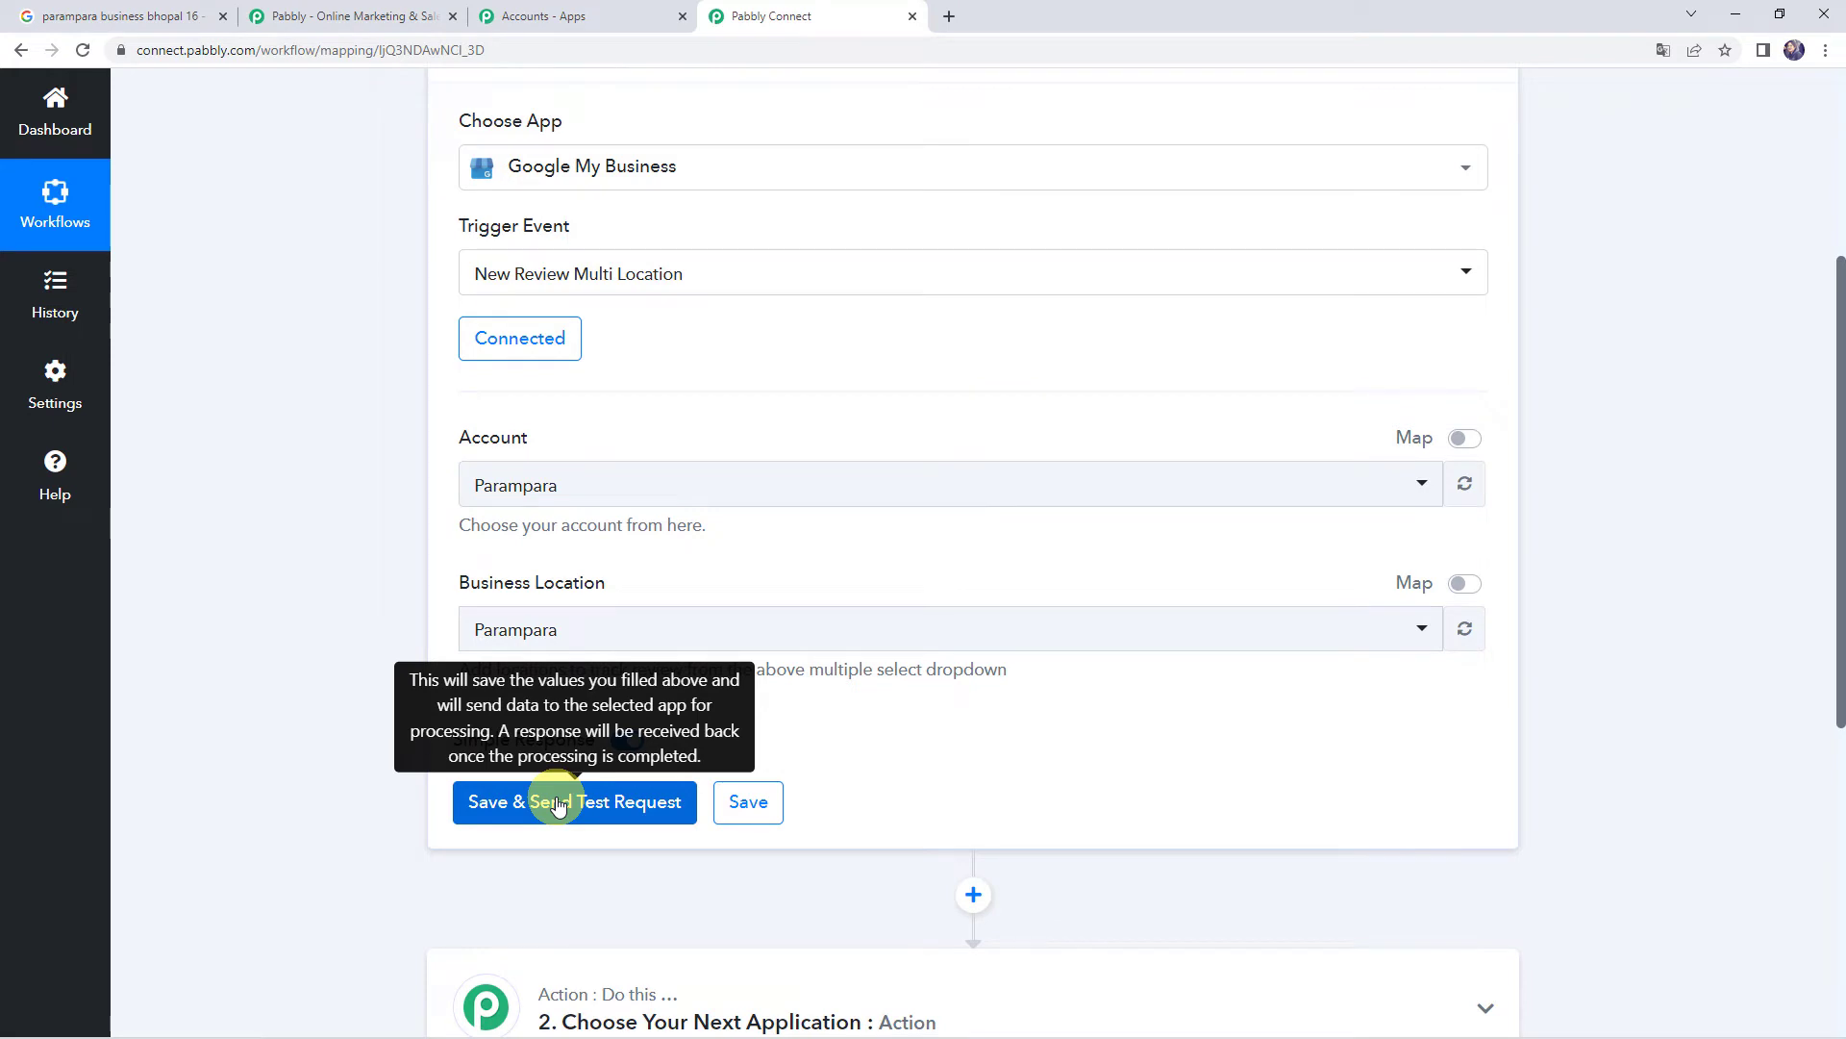
- Post a one-star Google review of Parampara reading "Unhappy with the service provided. Highly Disappointed." and open the business's review list
left_click(108, 16)
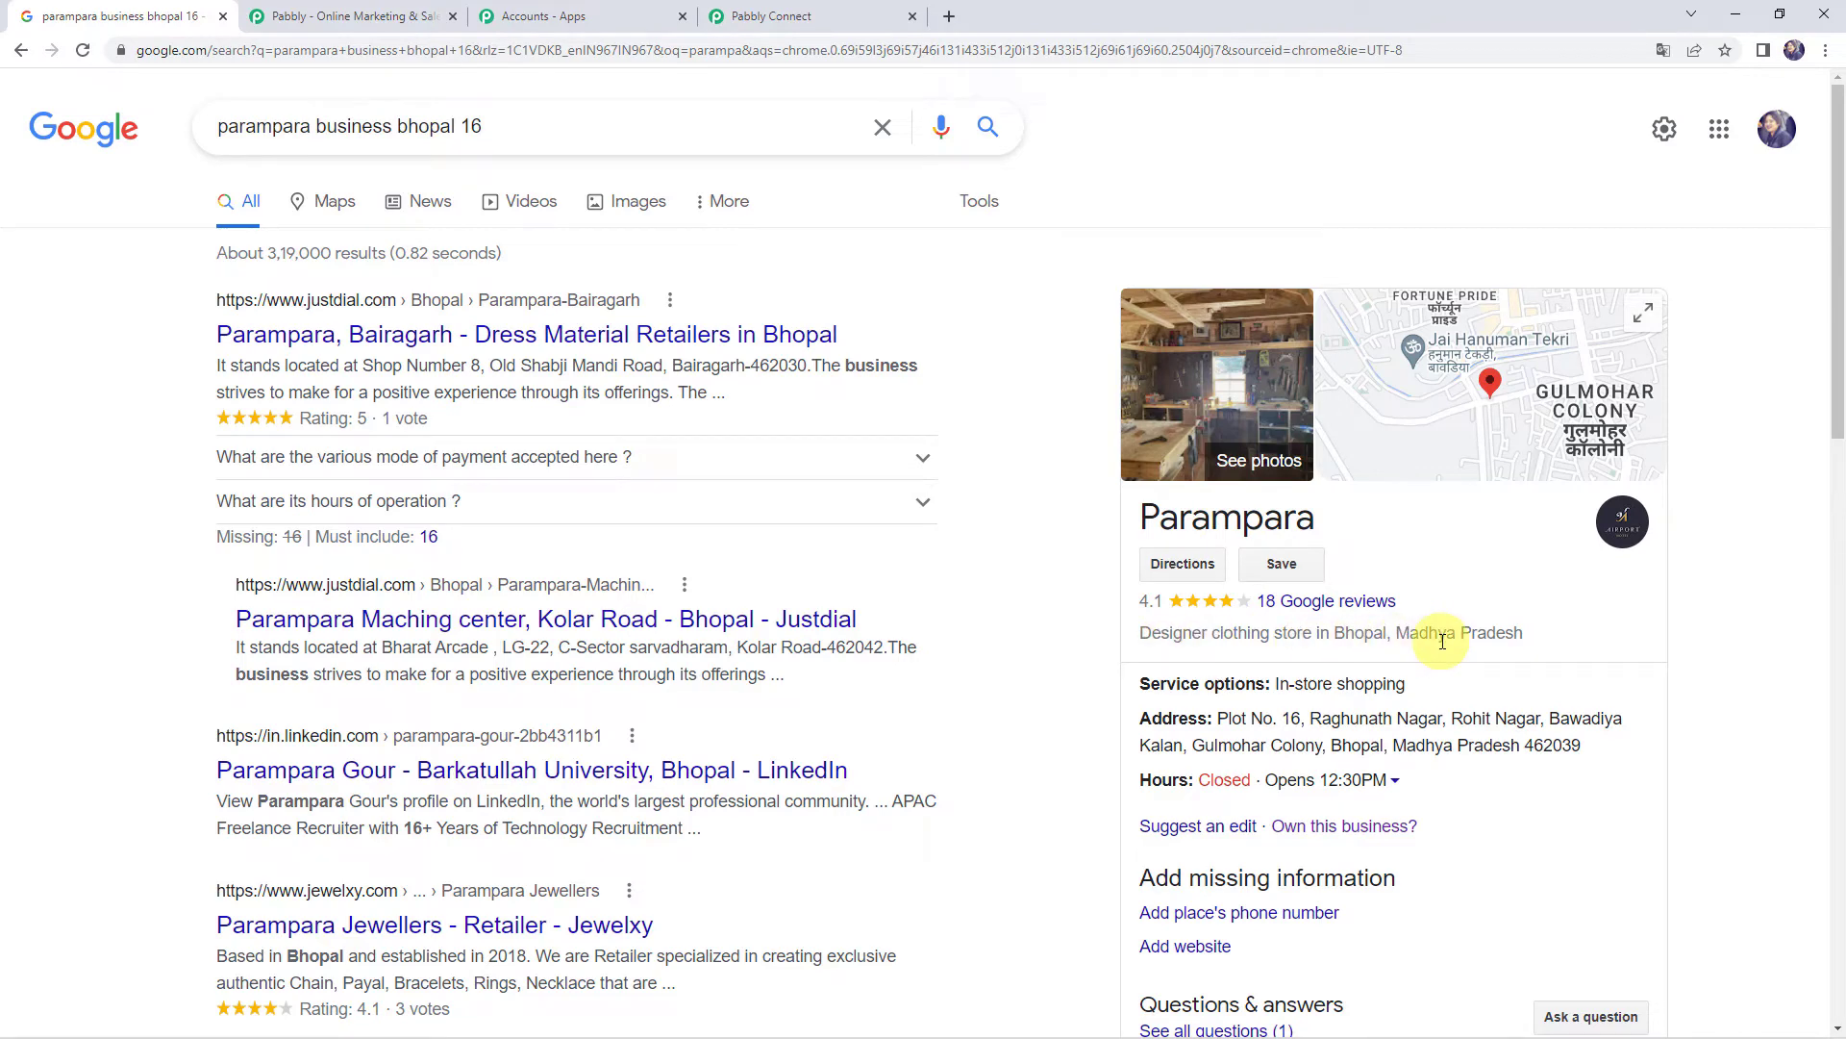
scroll(1337, 731, "down", 4)
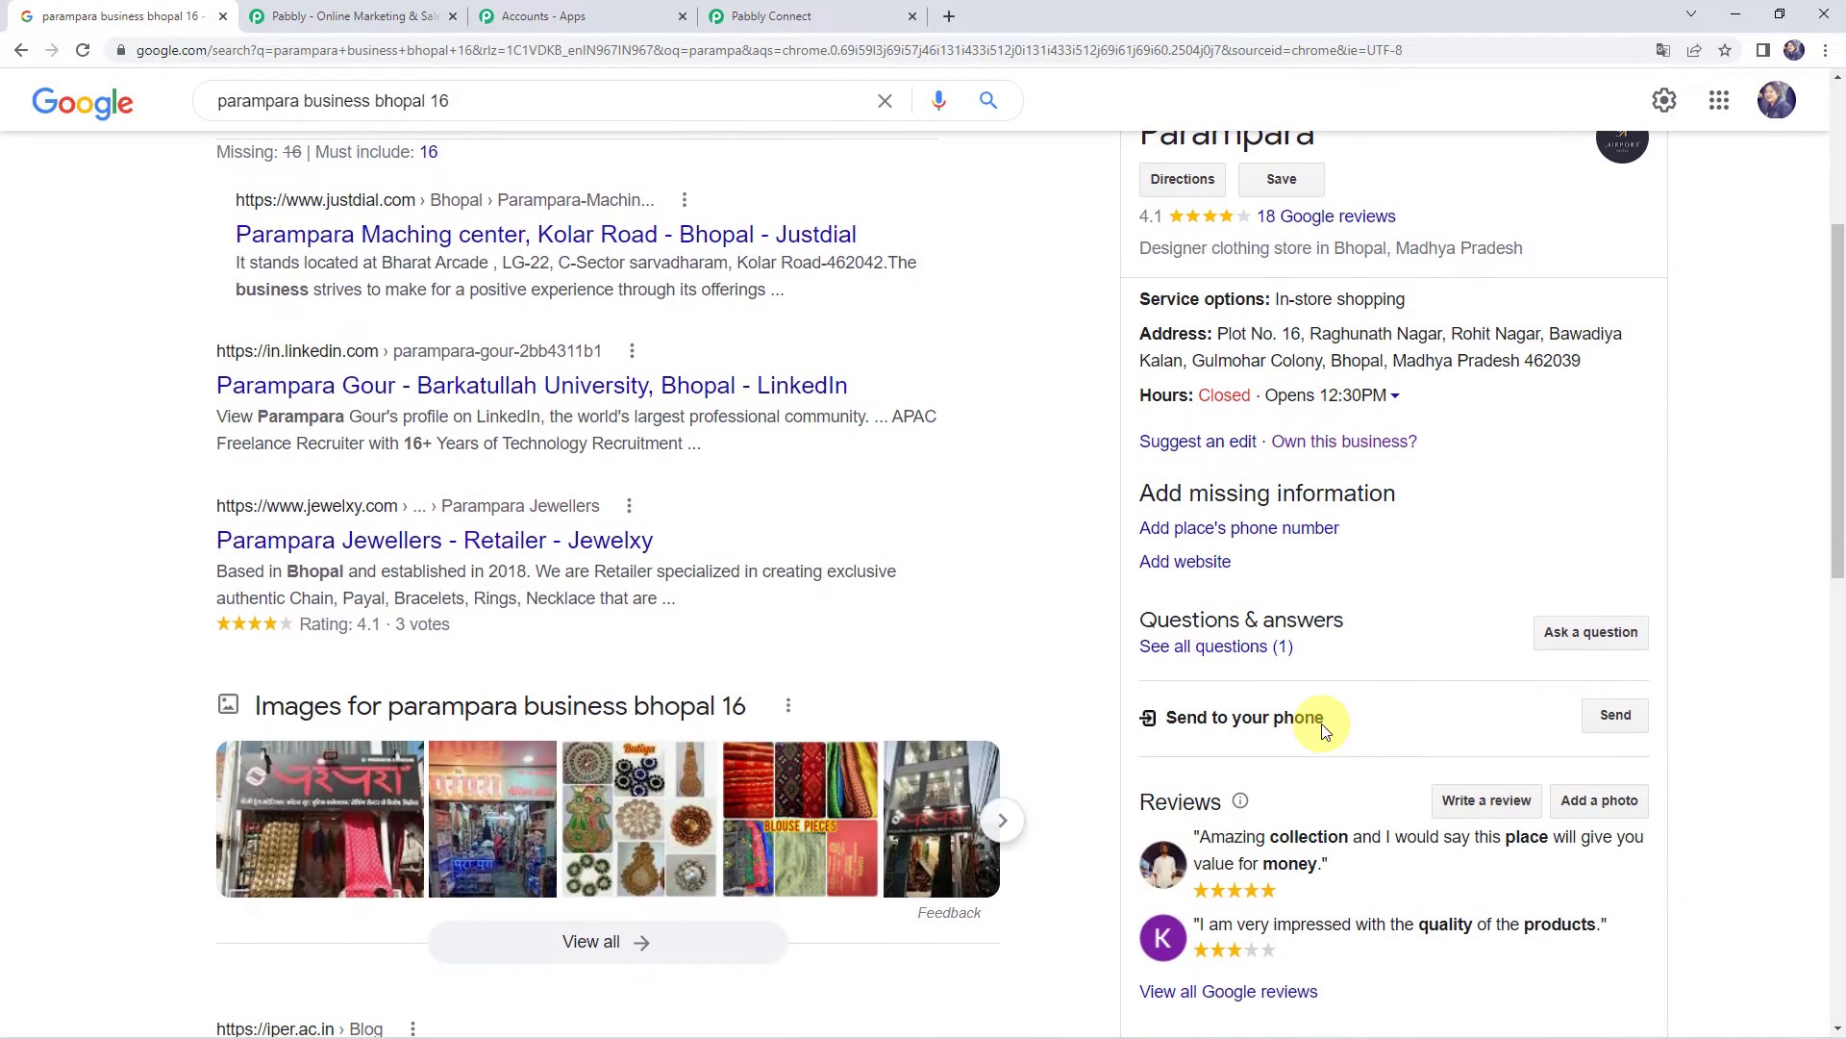
left_click(1484, 813)
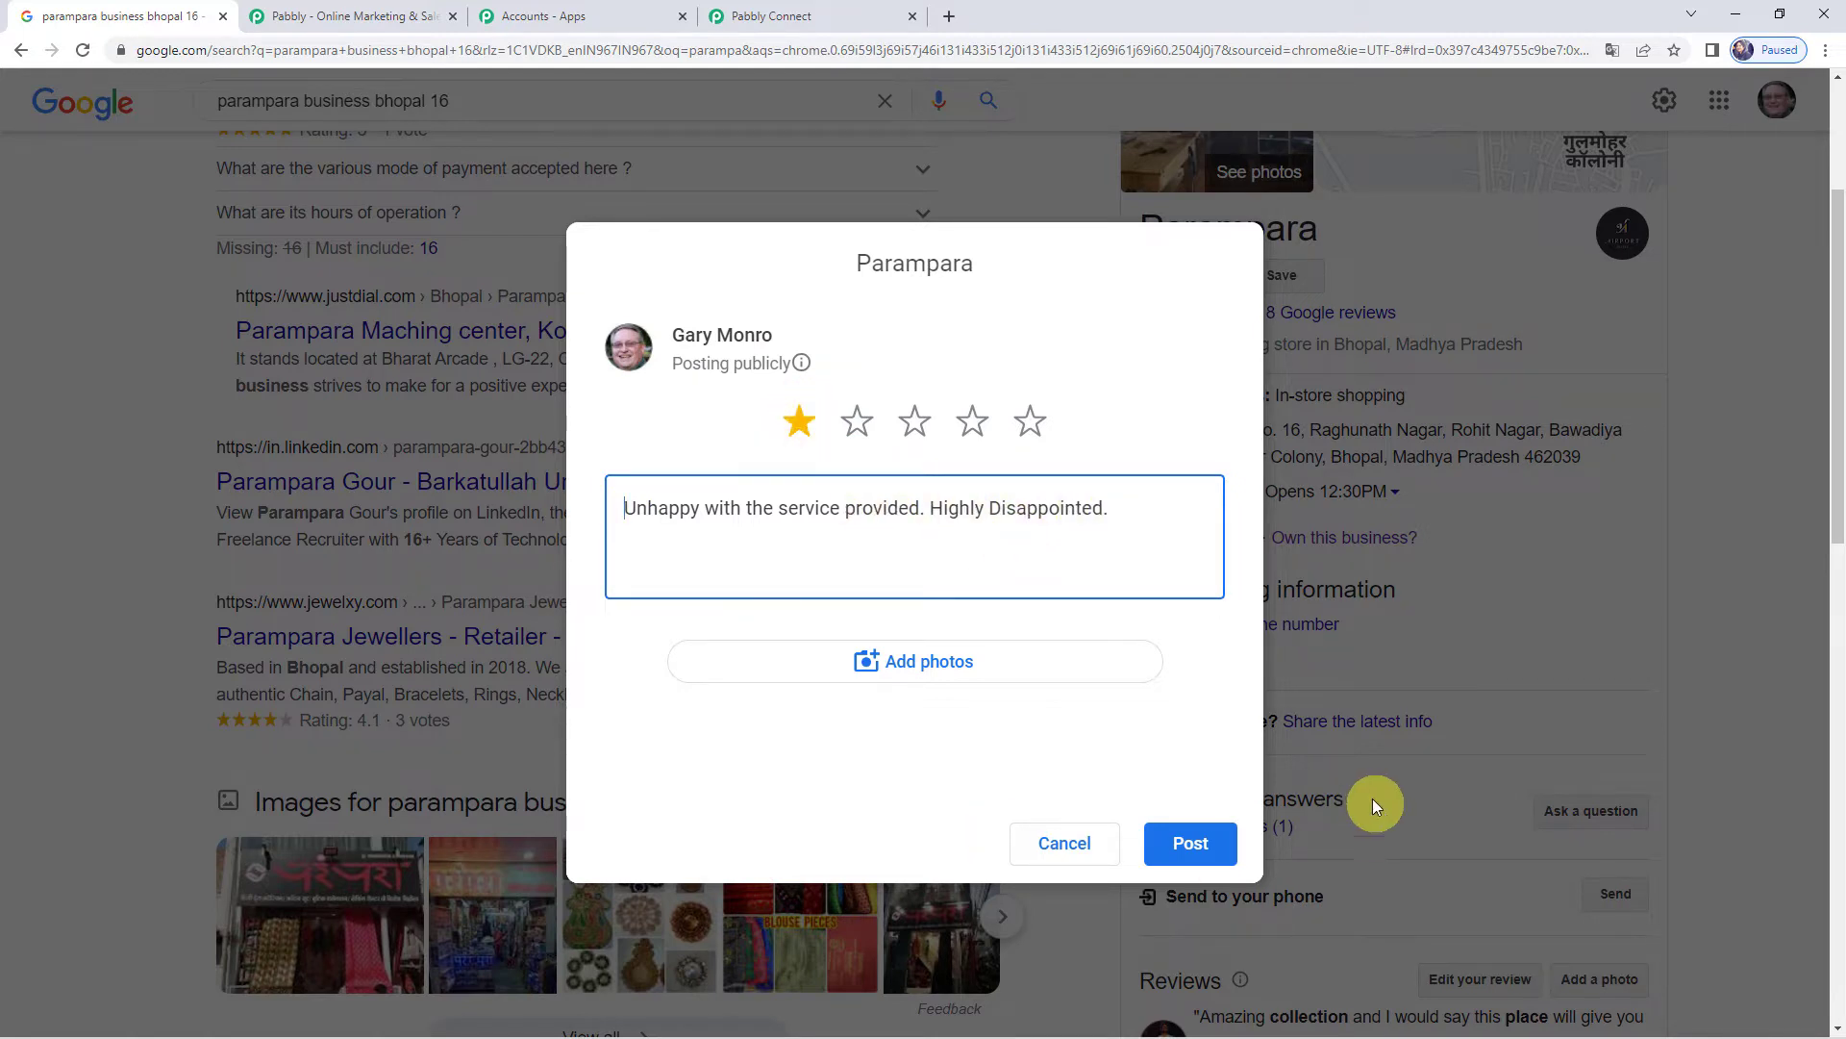
left_click(1192, 847)
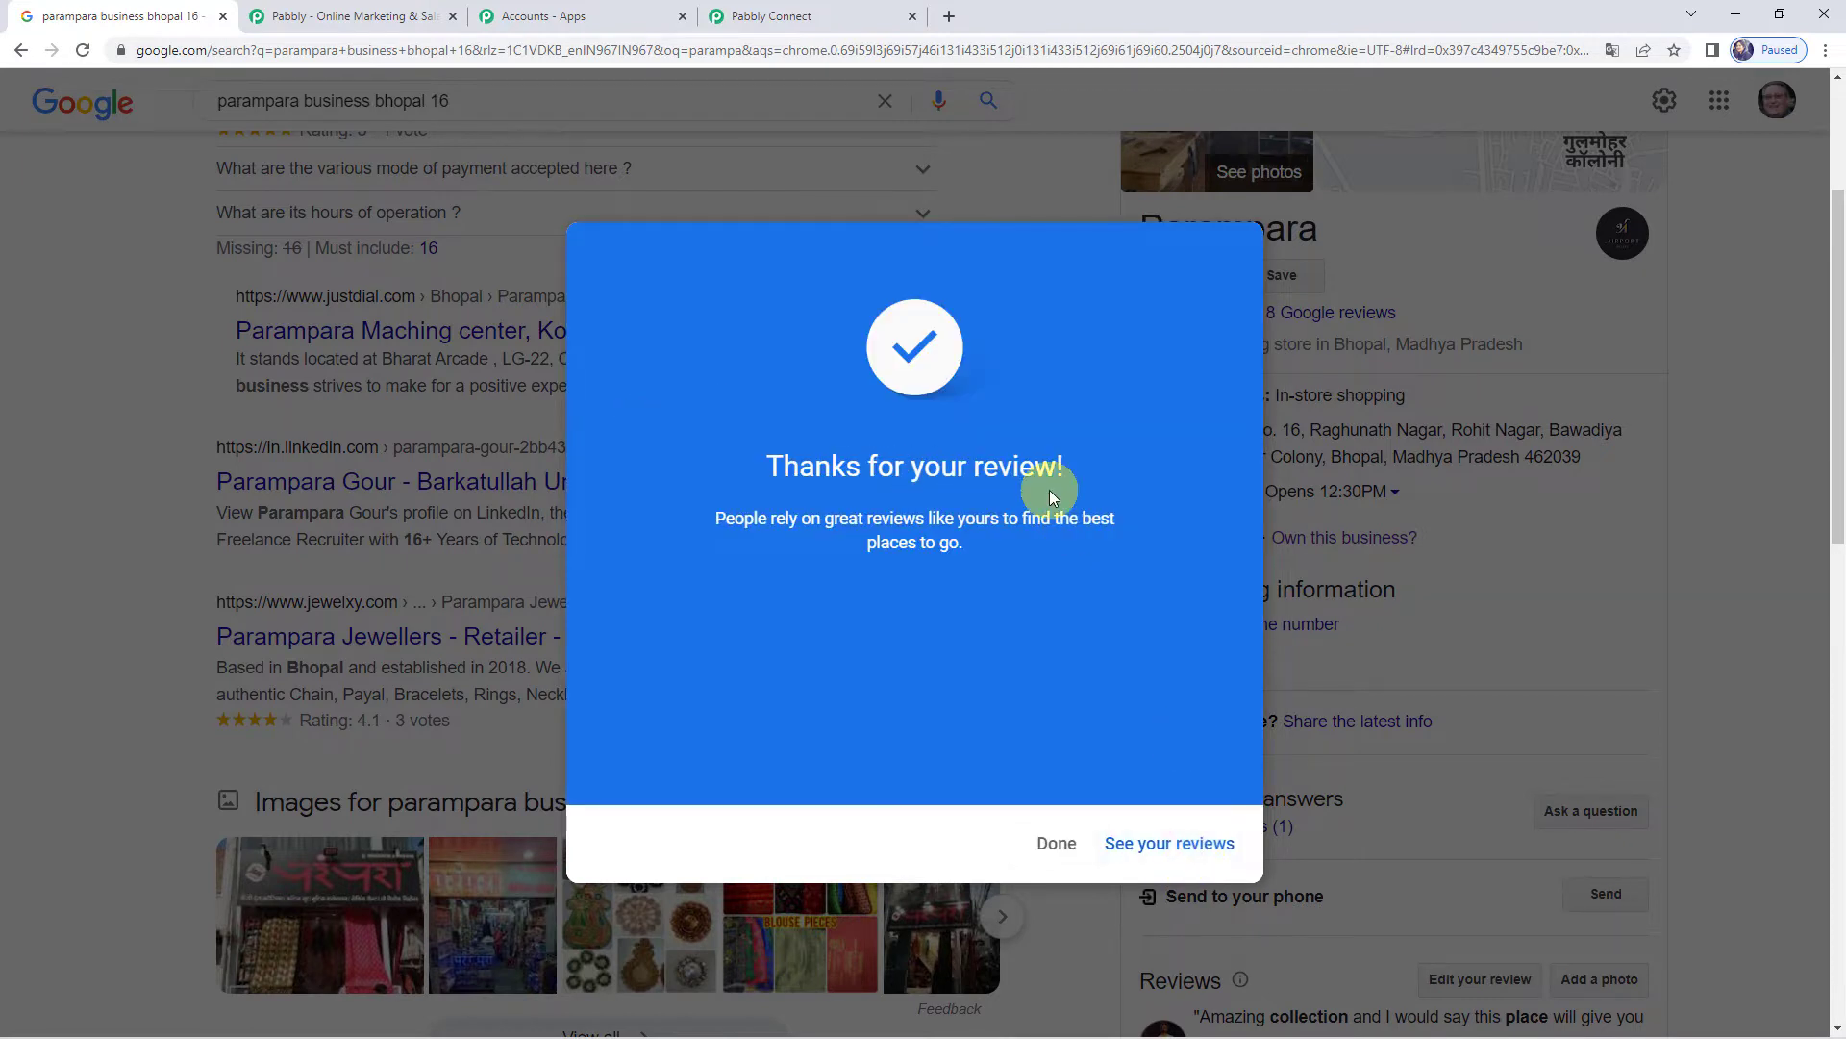
left_click(1056, 846)
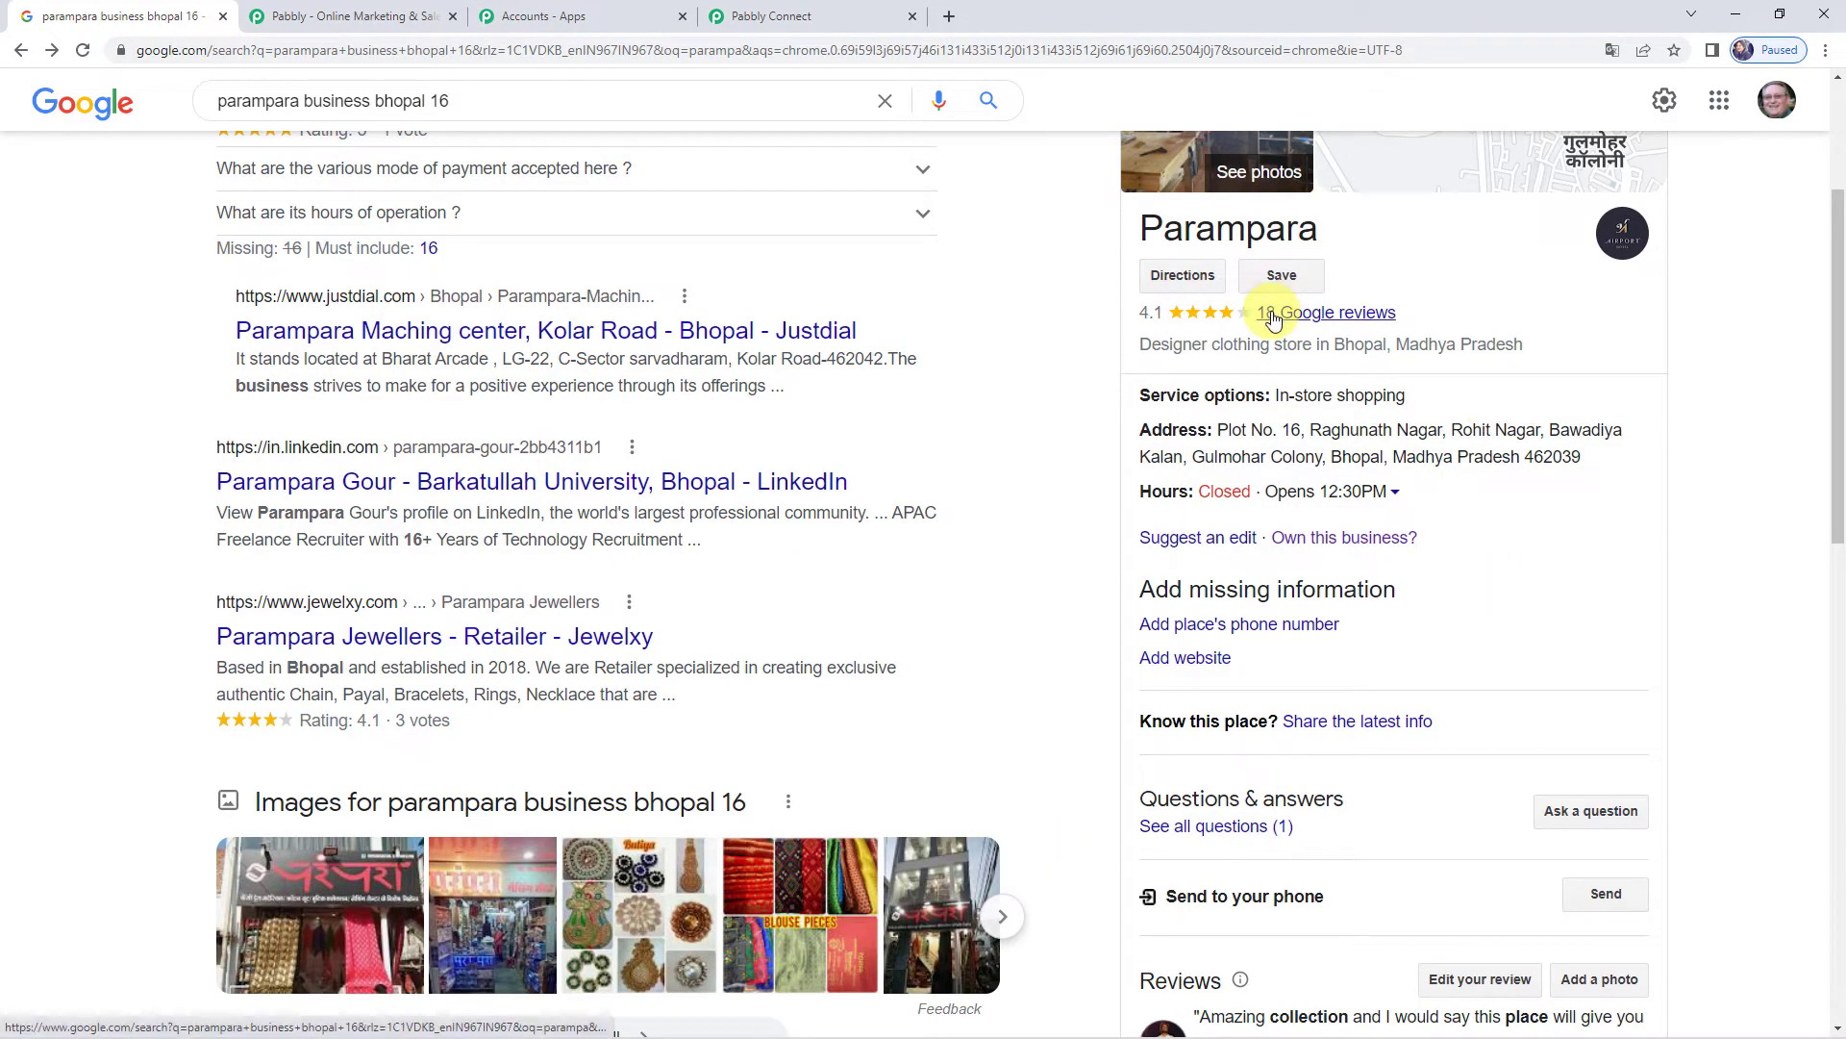
left_click(1327, 320)
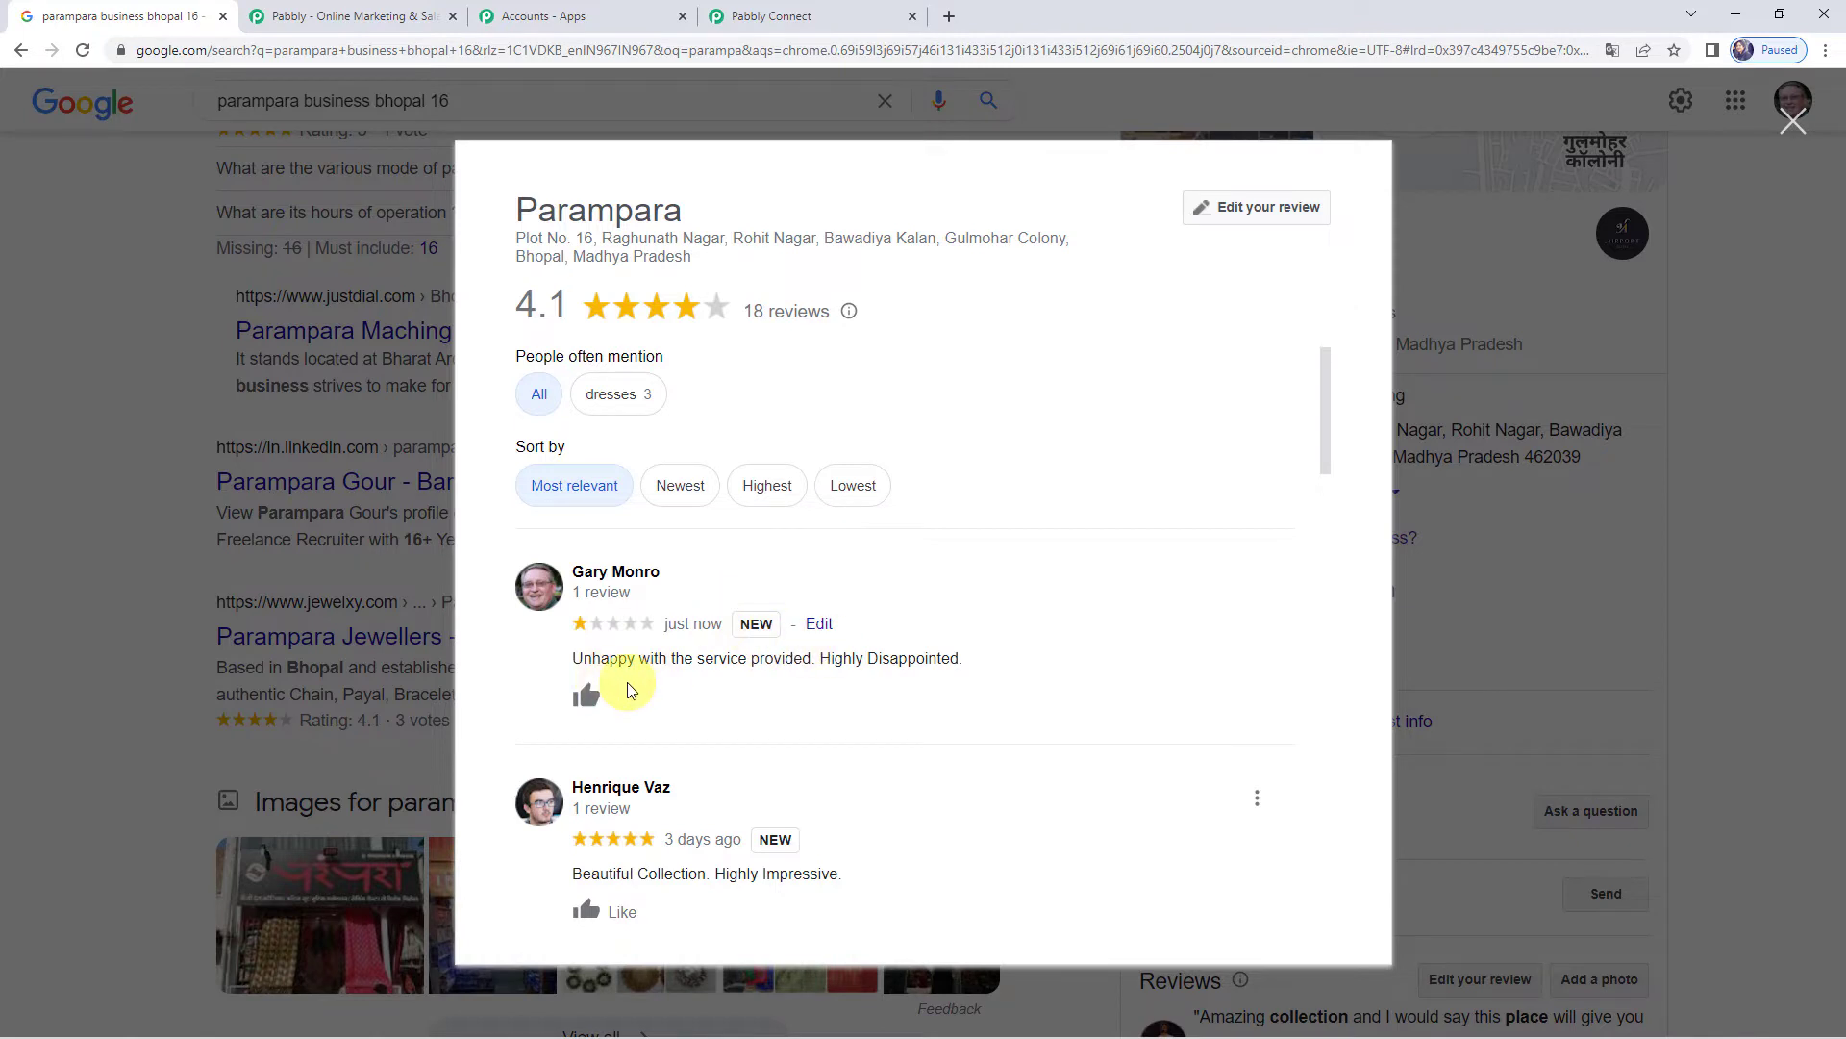
- Switch back to the Pabbly Connect workflow, then save the Google My Business trigger and send a test request
left_click(806, 19)
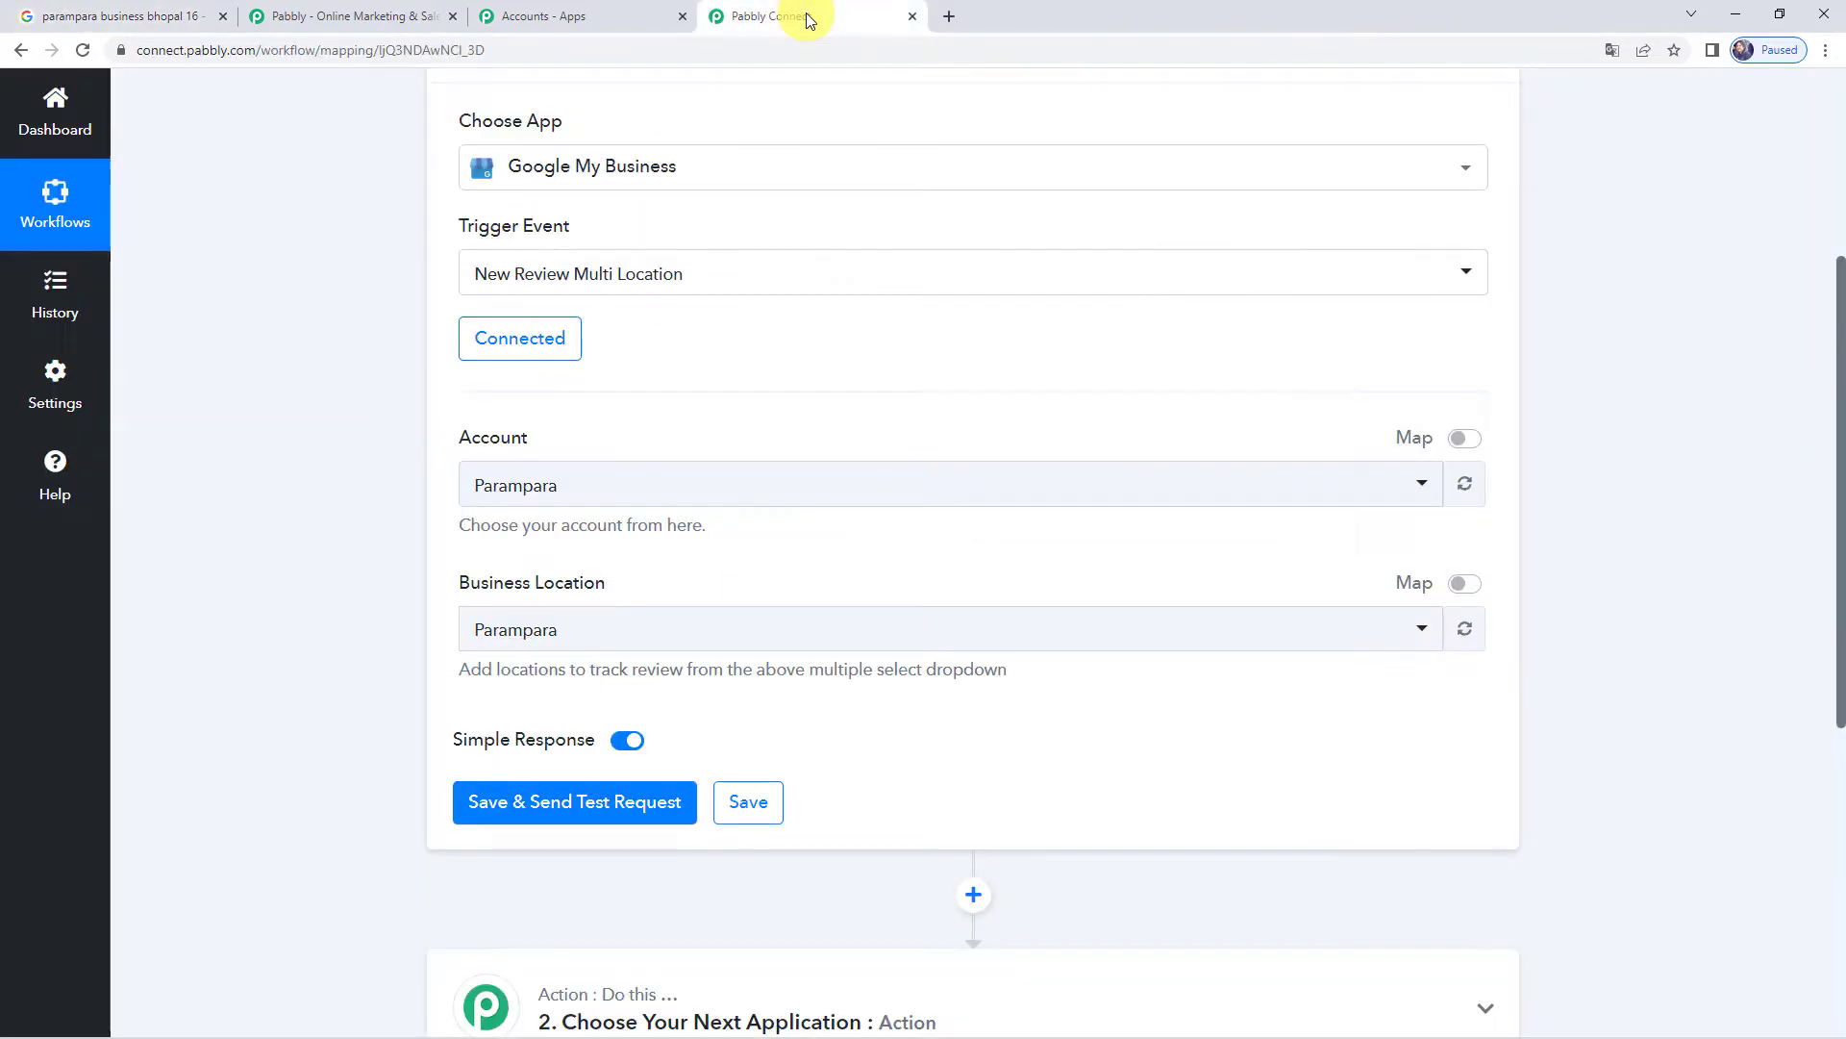
left_click(547, 813)
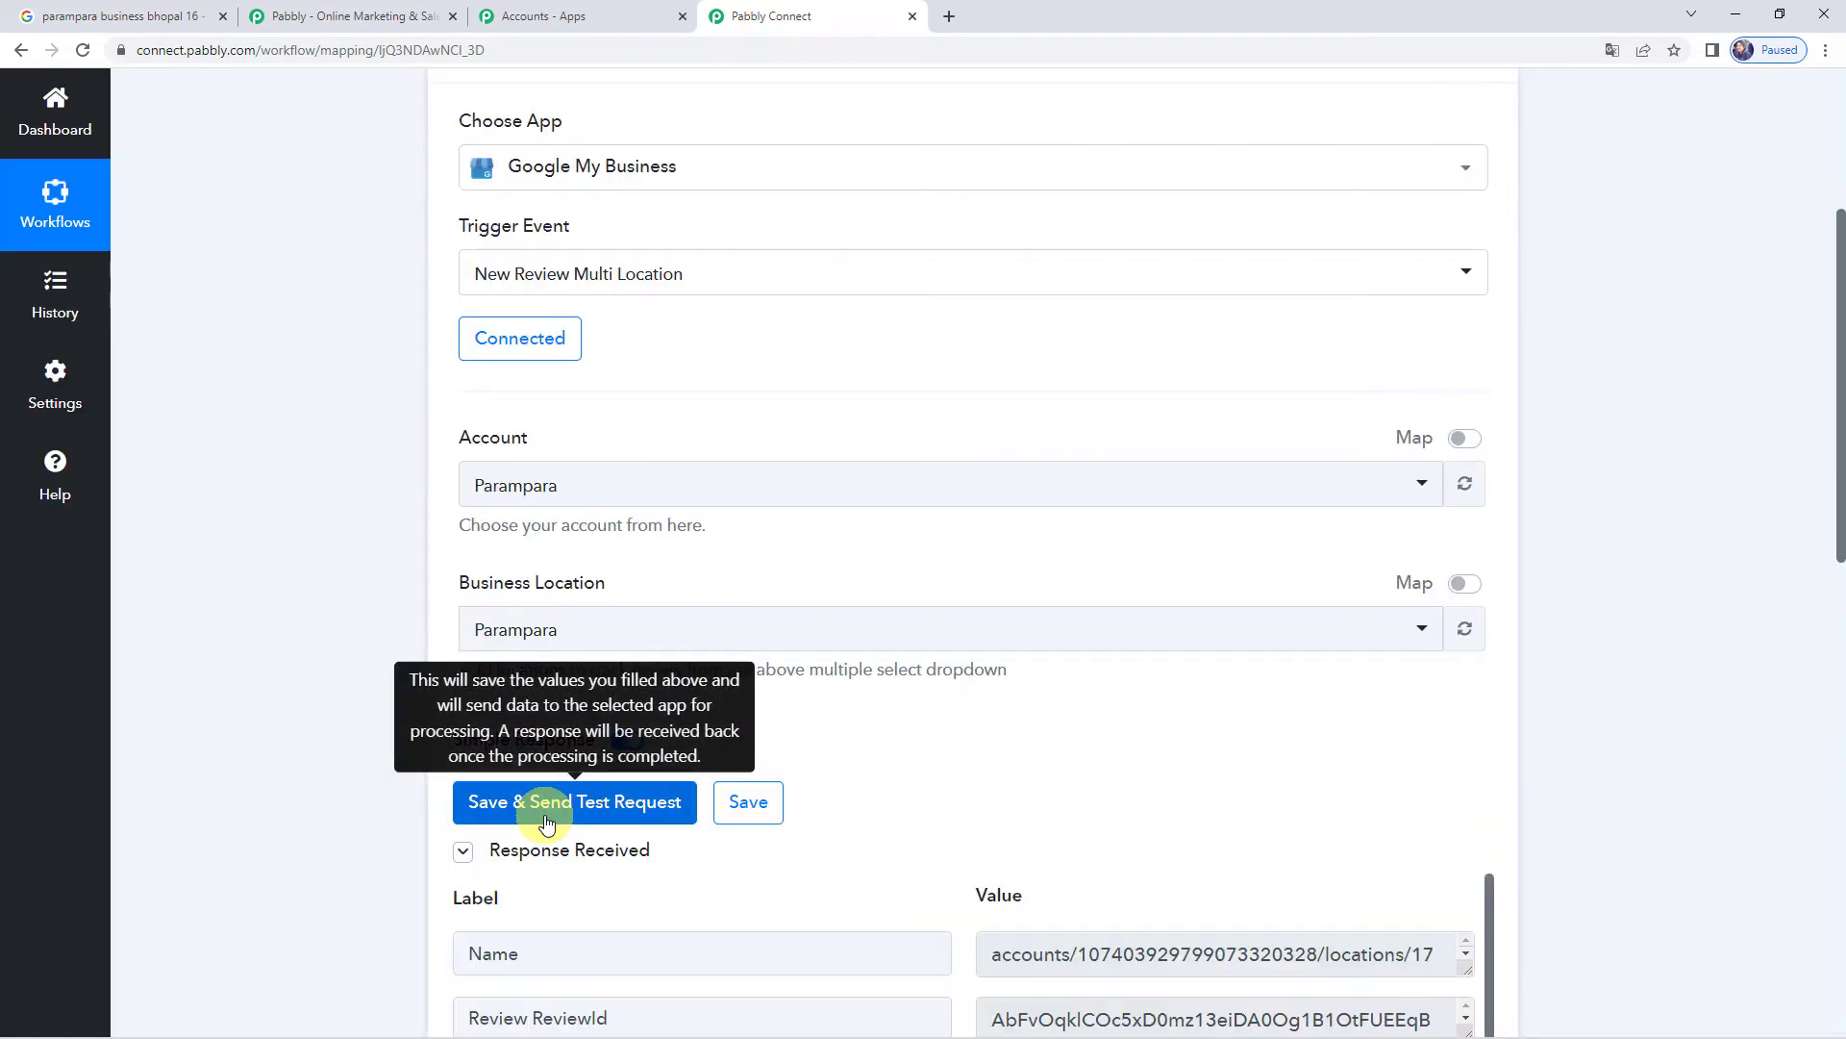
scroll(360, 763, "down", 6)
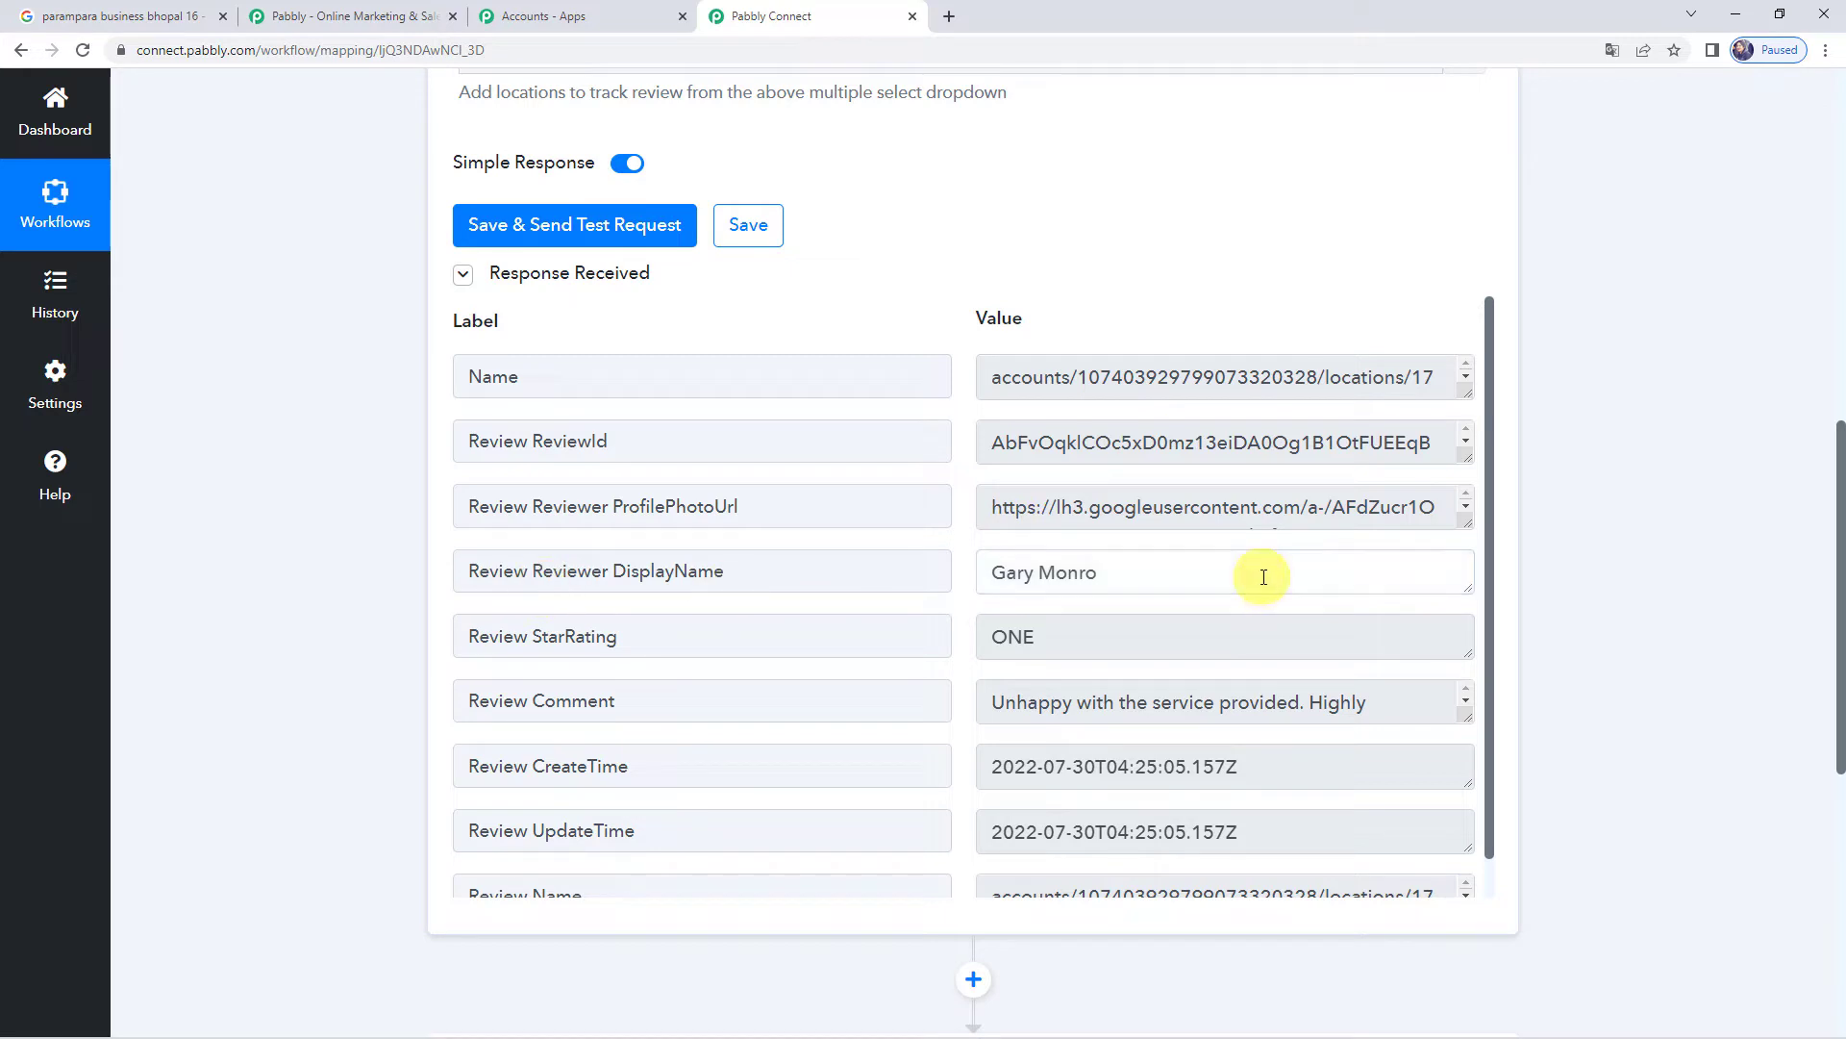
- Examine the trigger response's reviewer display name, star rating, full review comment and review name
left_click_drag(1261, 577, 845, 573)
scroll(847, 573, "down", 1)
left_click(678, 590)
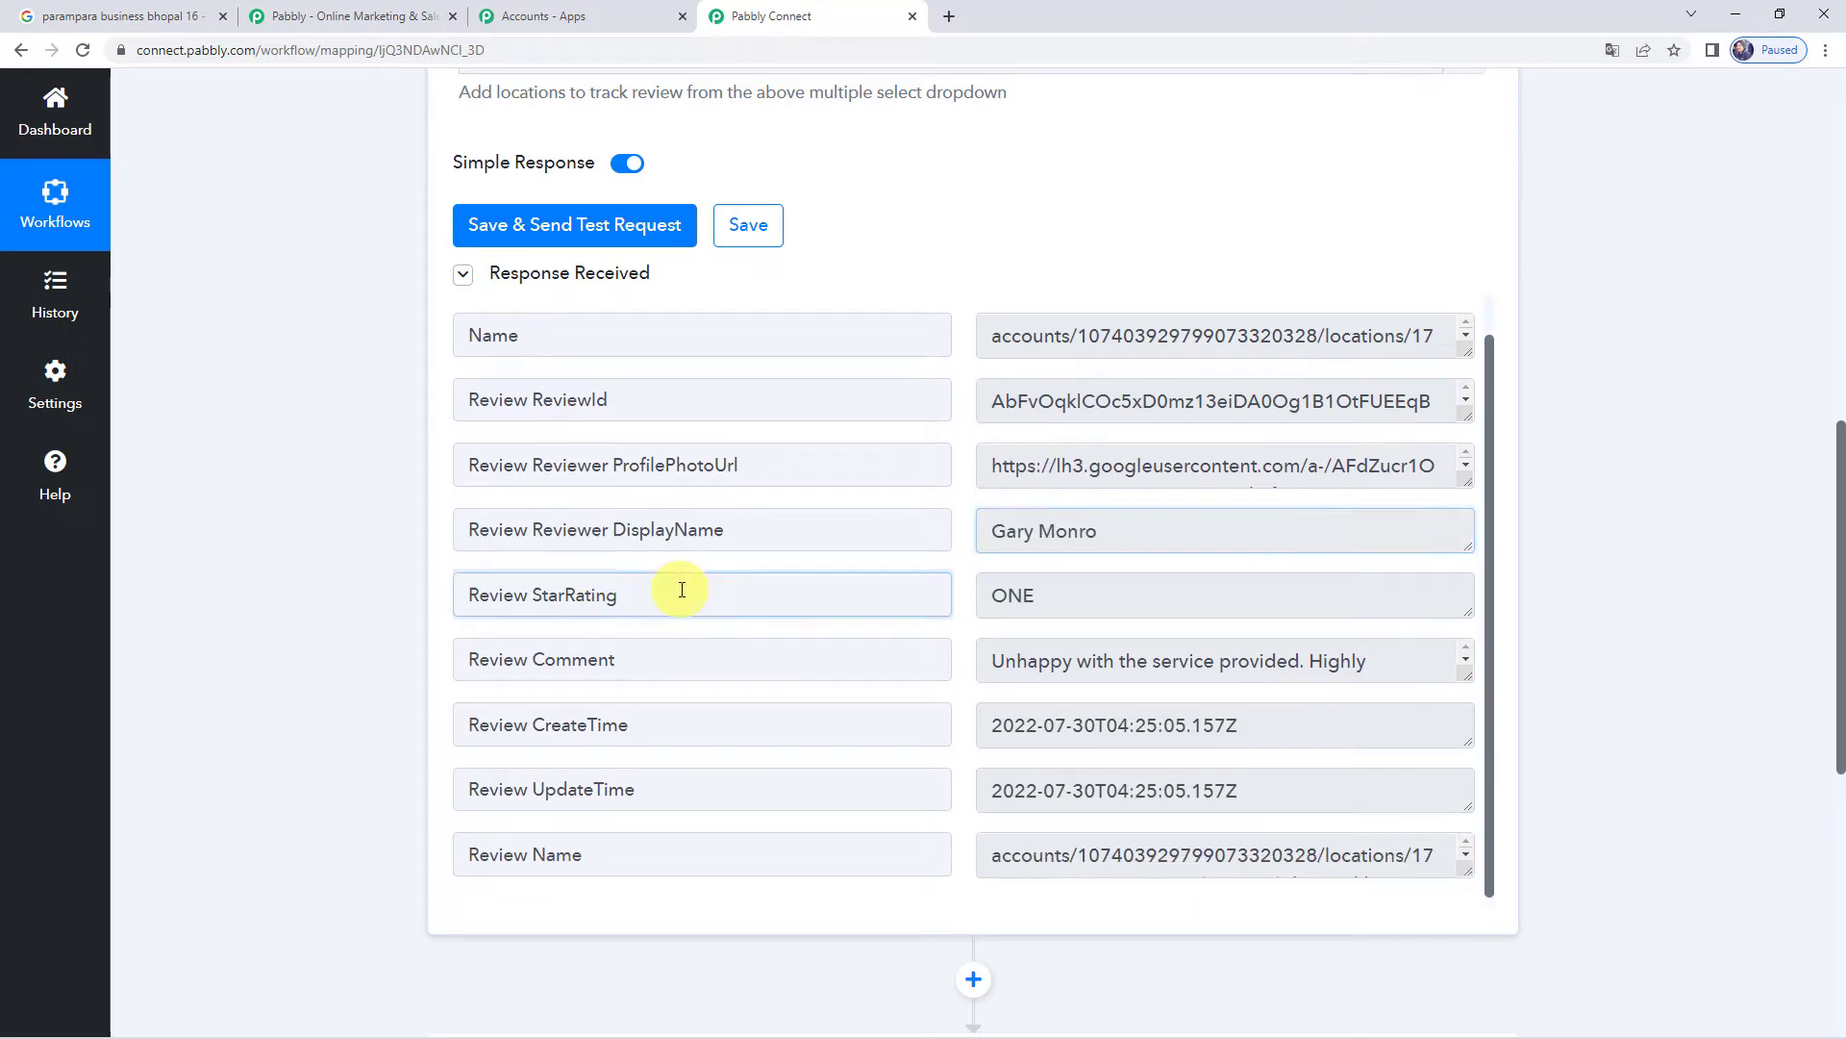
left_click(1058, 601)
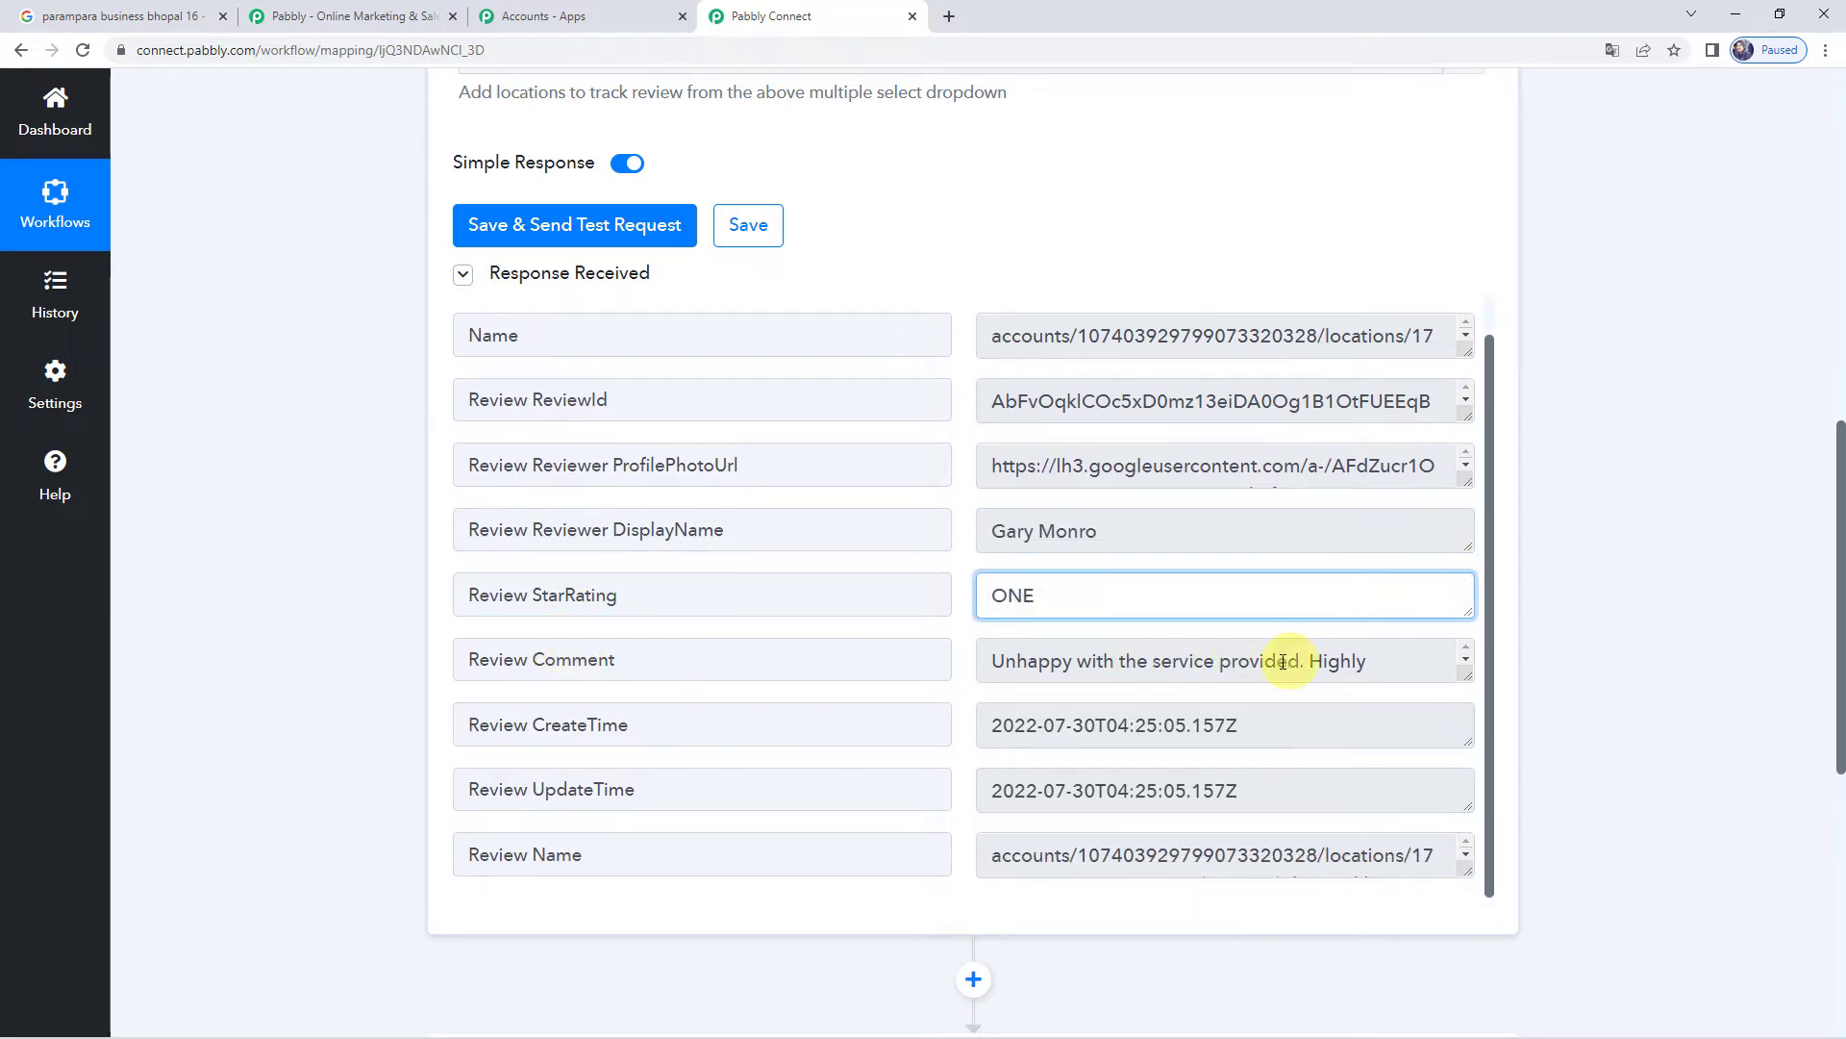
left_click_drag(1468, 674, 1466, 725)
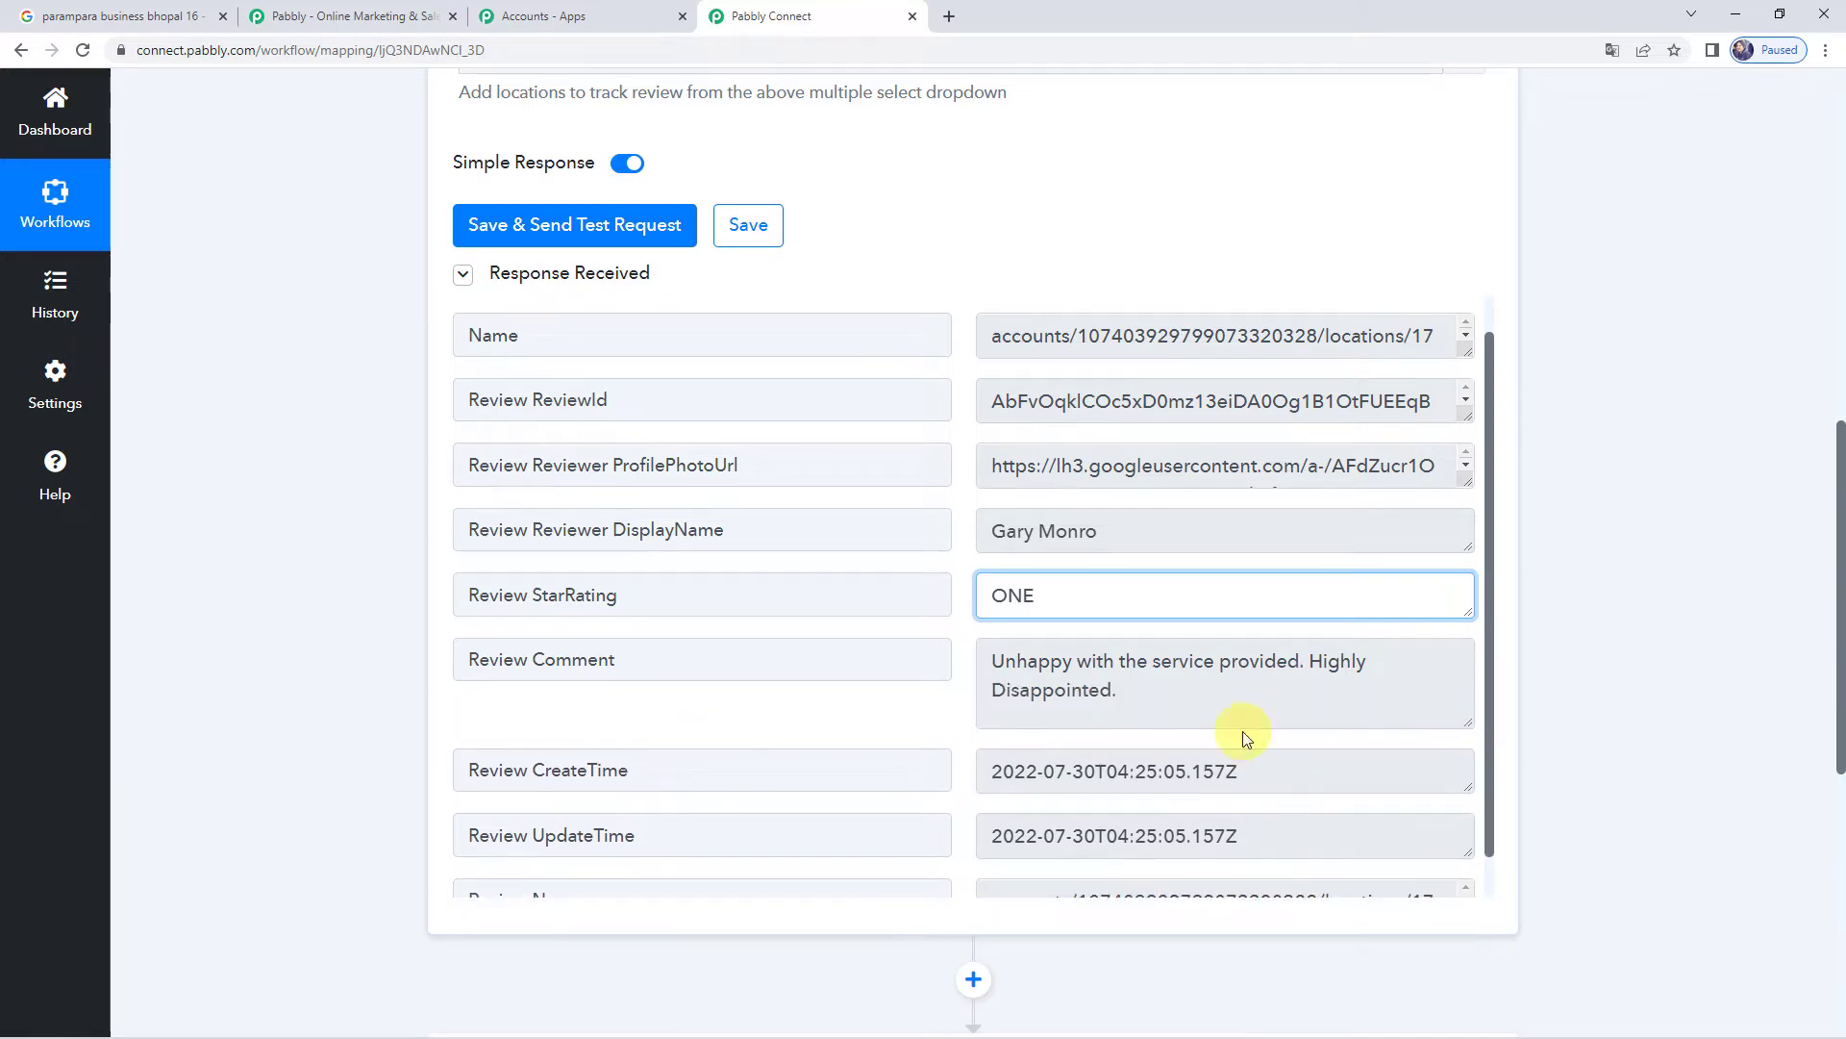
scroll(1025, 695, "down", 1)
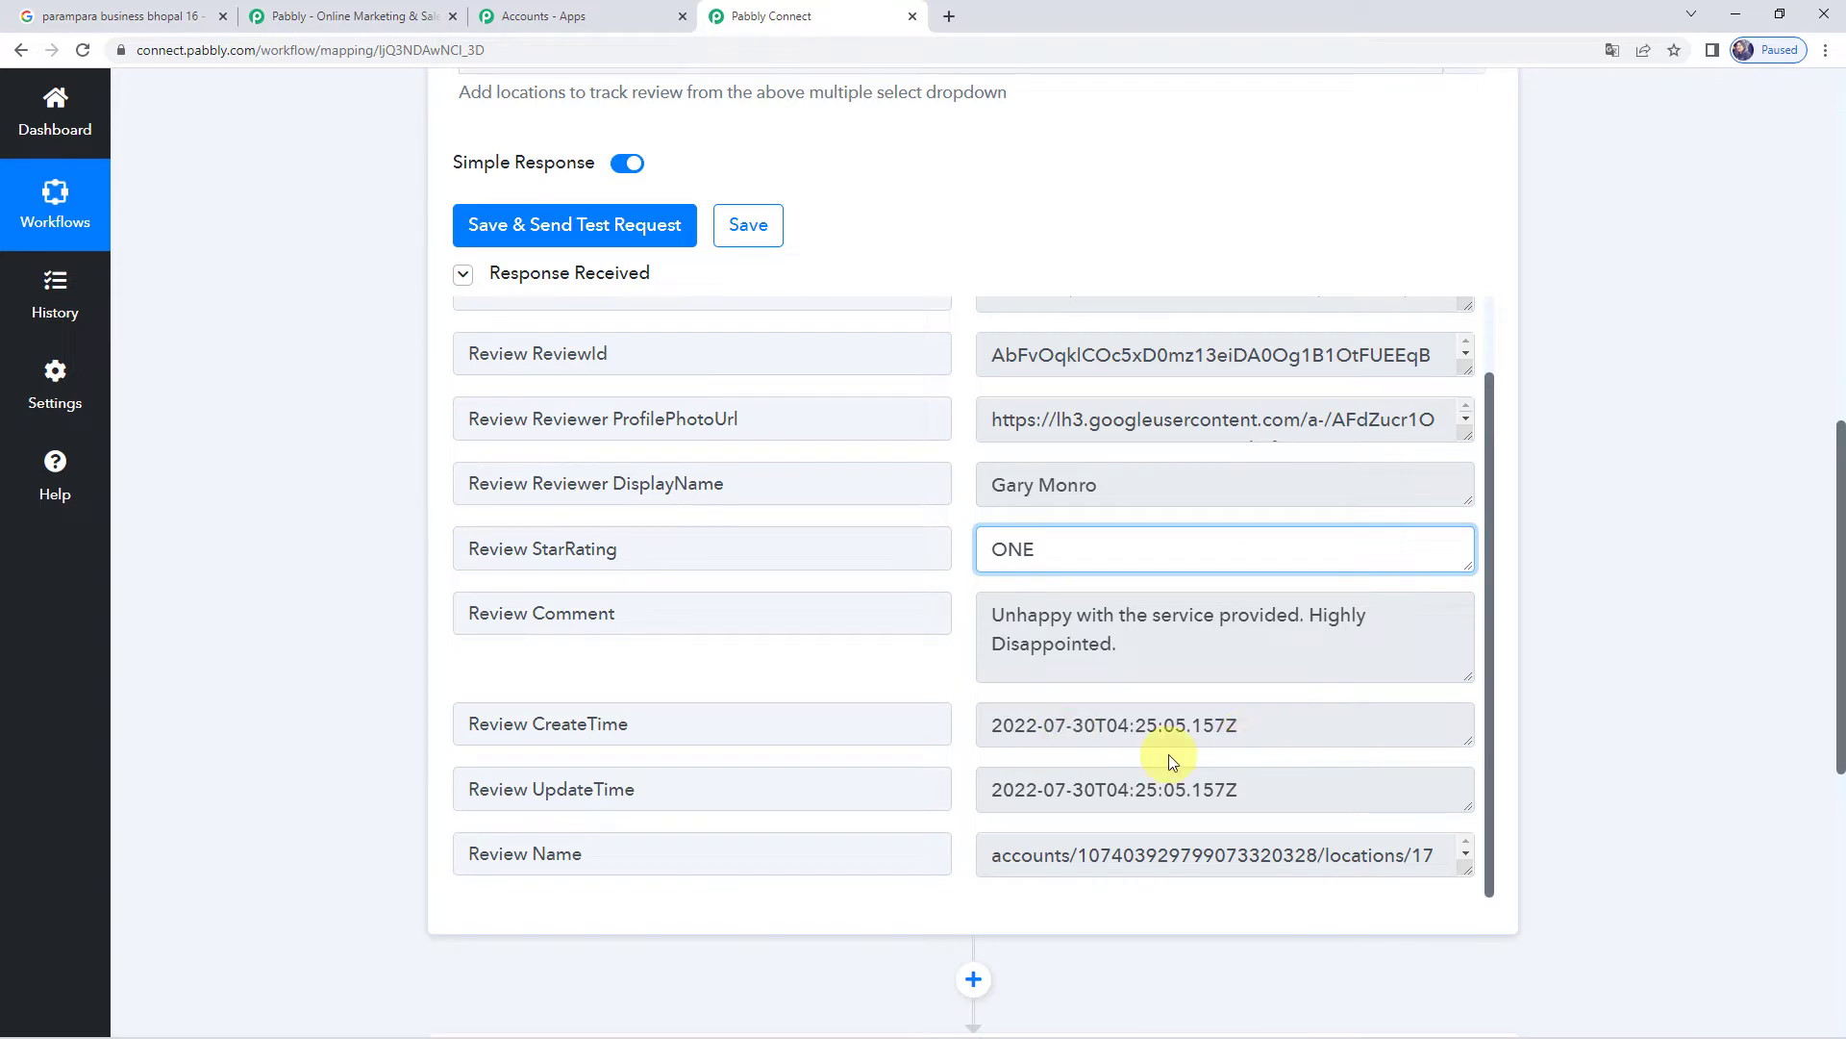
scroll(1177, 771, "down", 3)
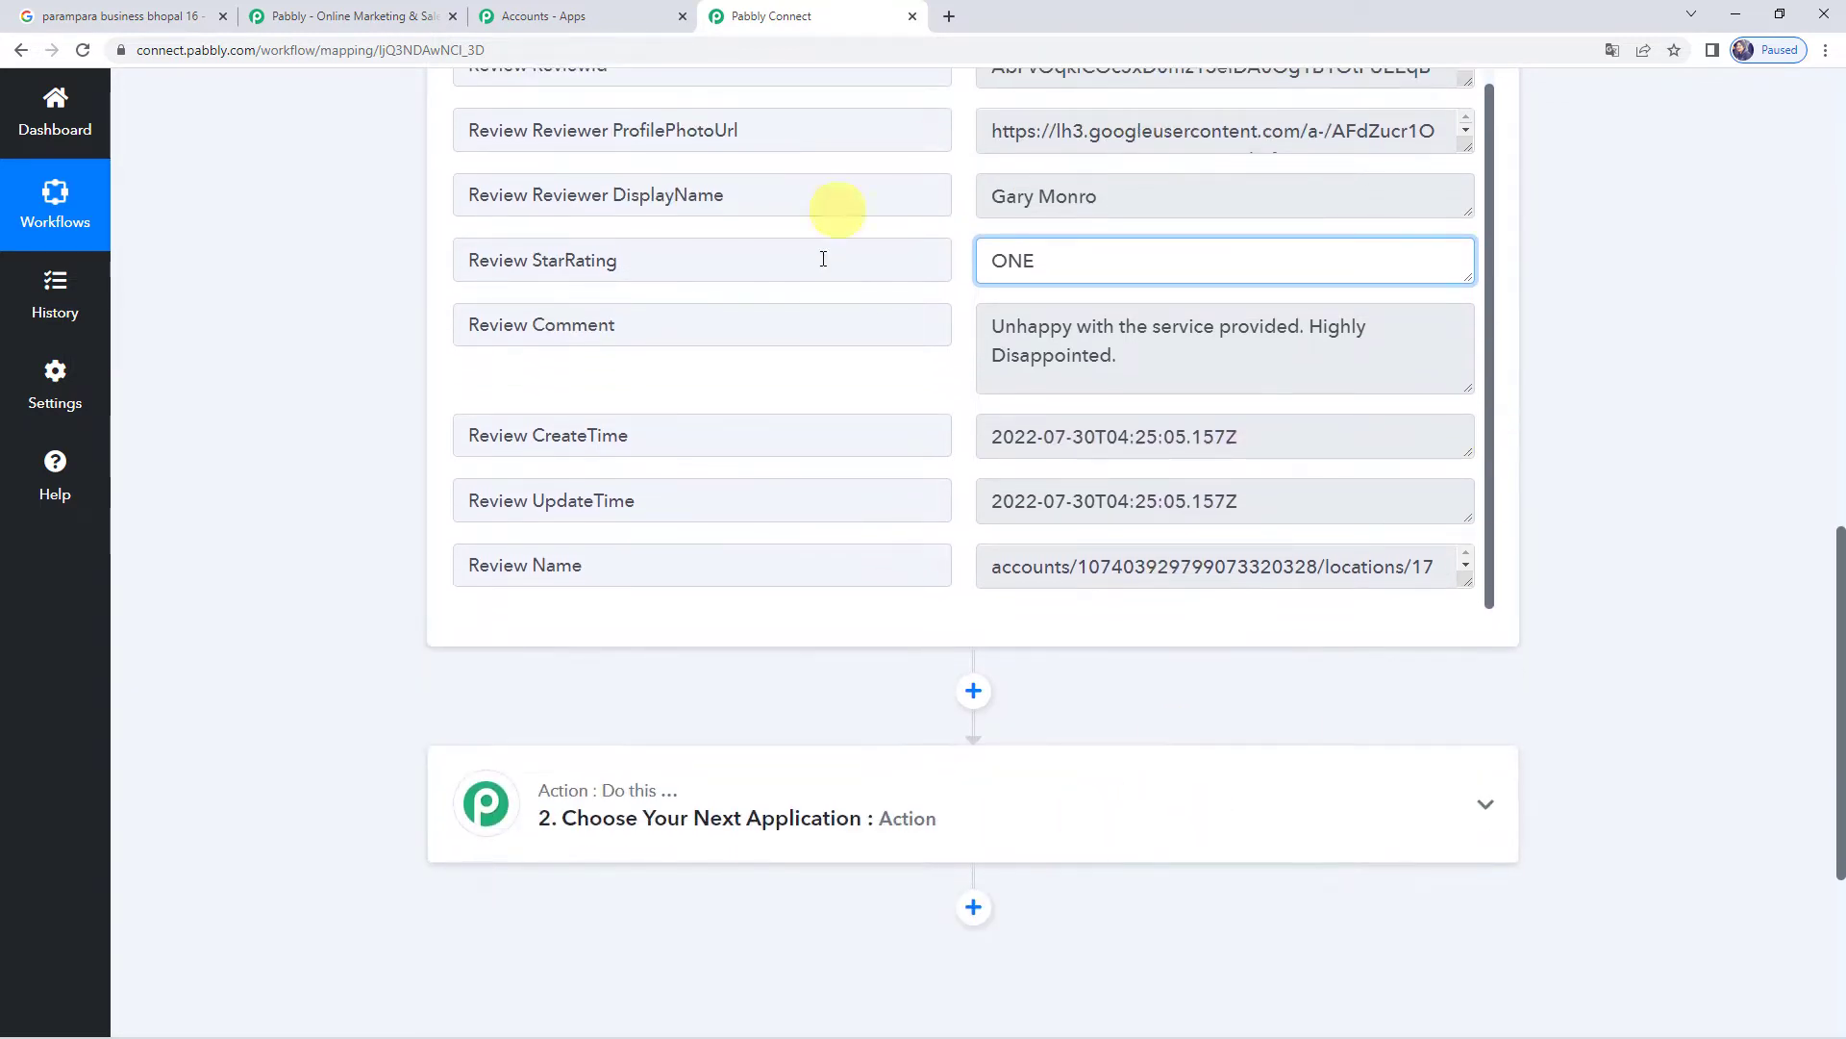
left_click(638, 565)
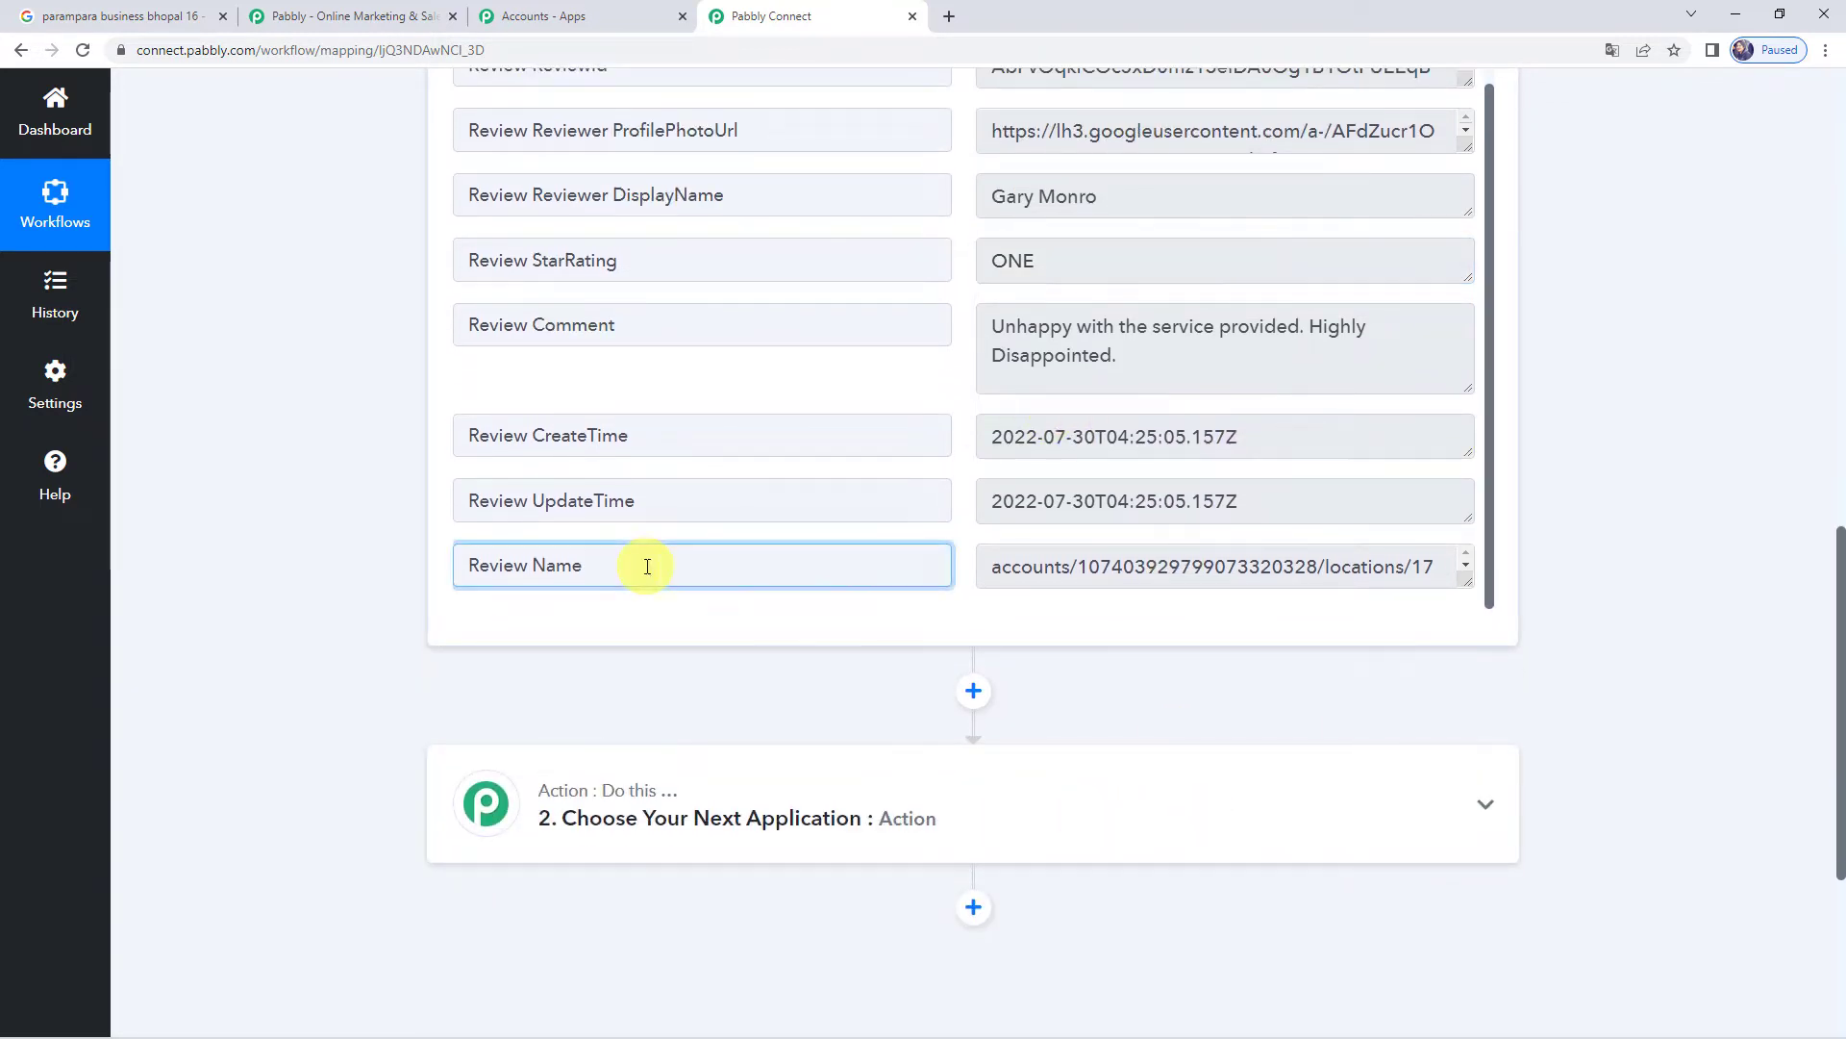
left_click(1075, 569)
scroll(314, 519, "up", 2)
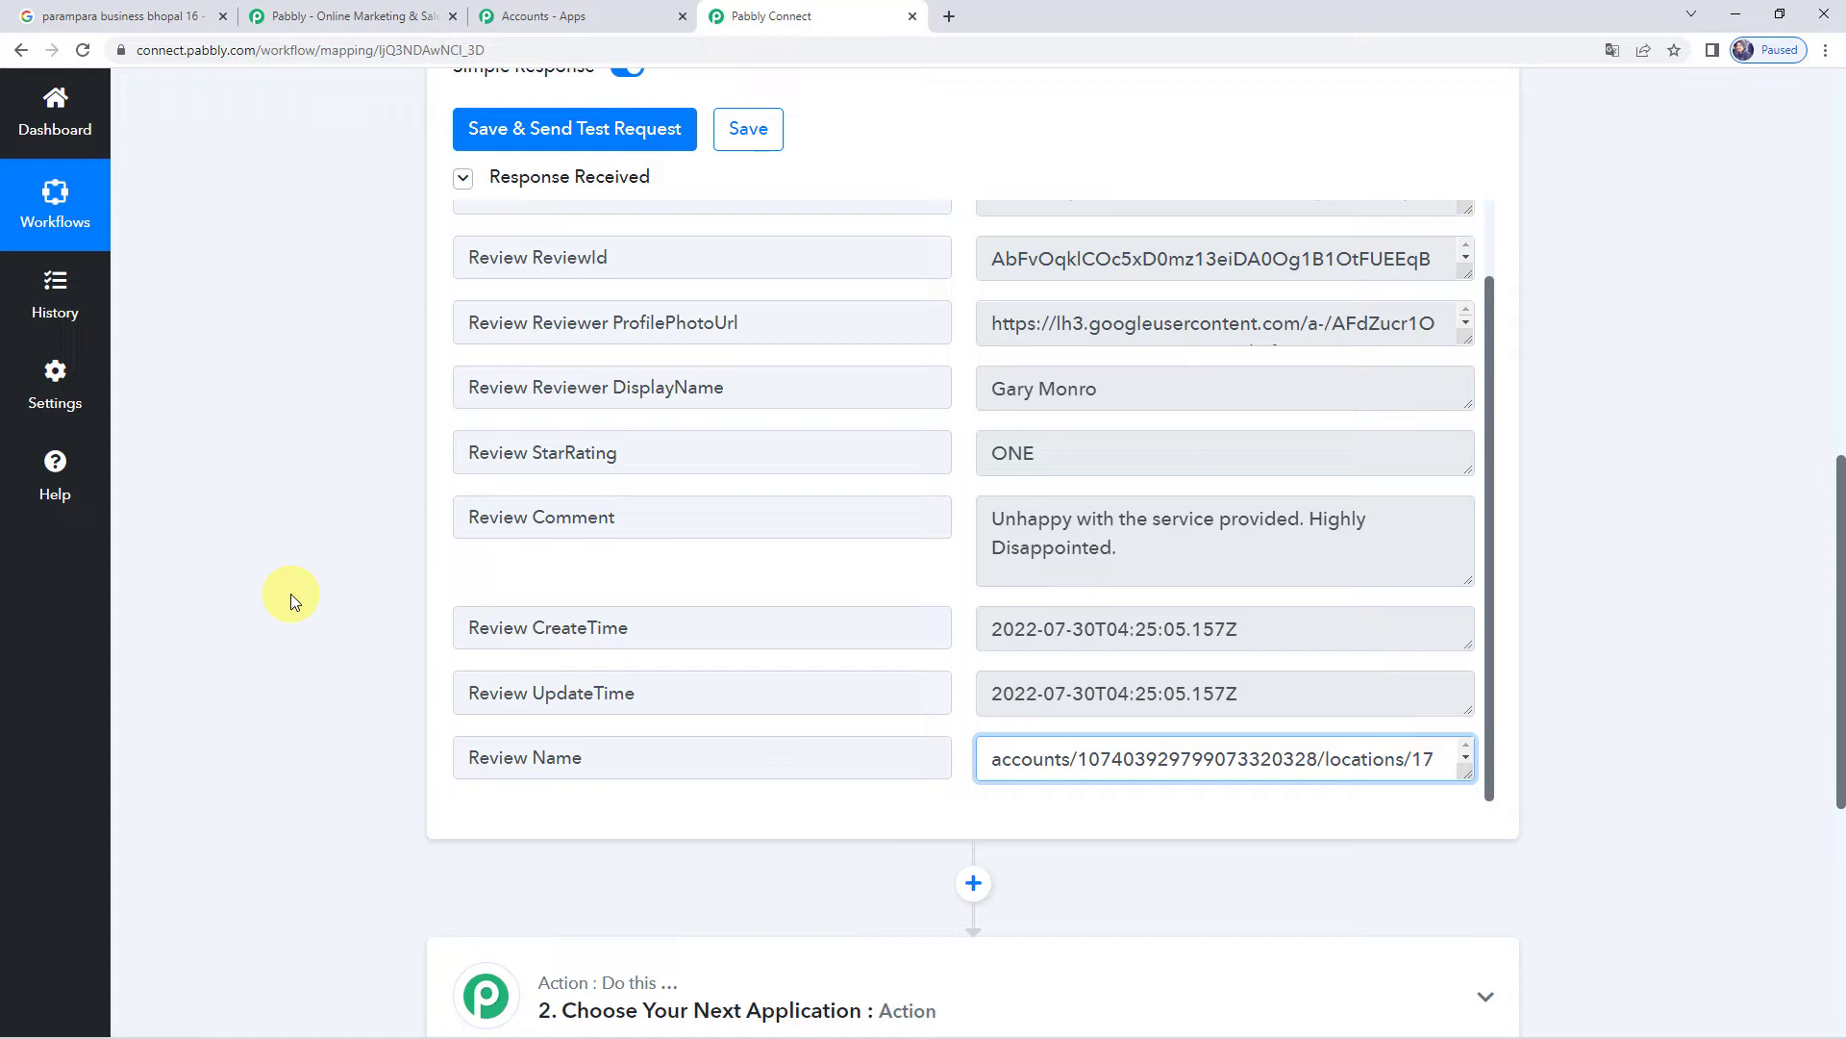
- Set the workflow's action app to Router by Pabbly
scroll(290, 592, "down", 5)
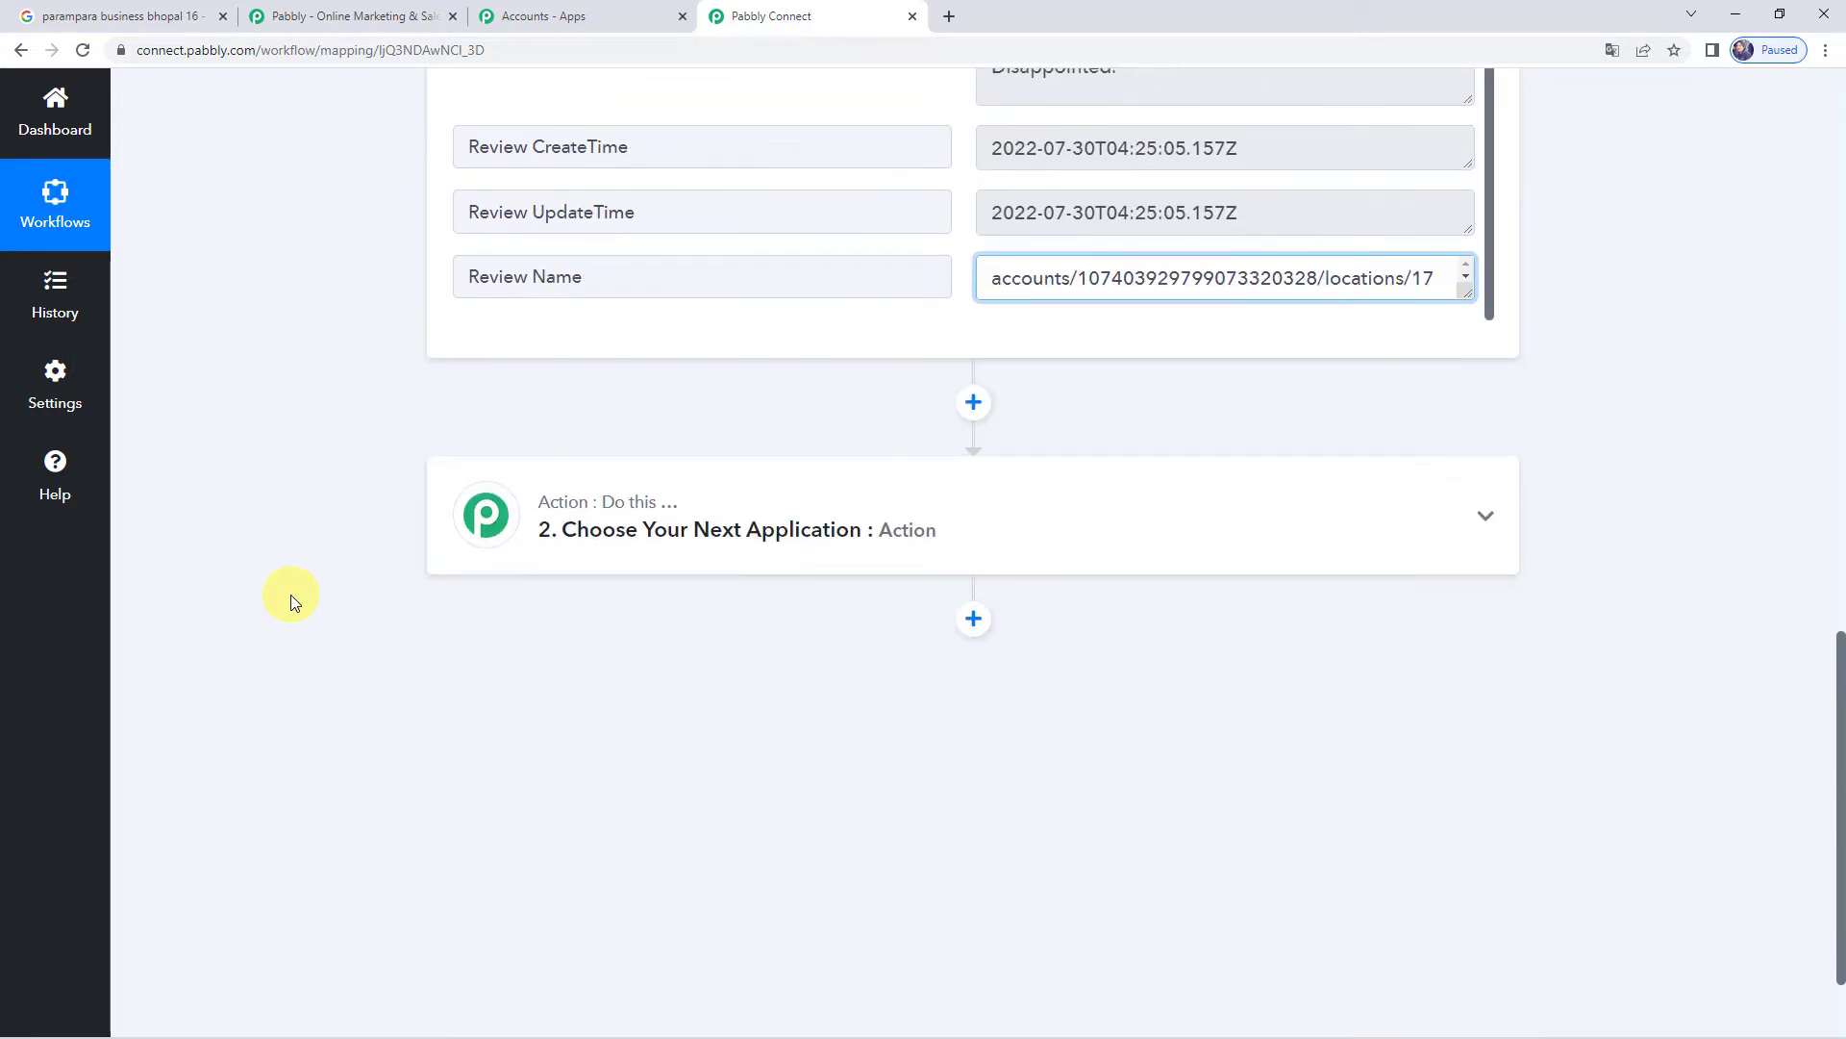
left_click(928, 527)
scroll(929, 527, "down", 2)
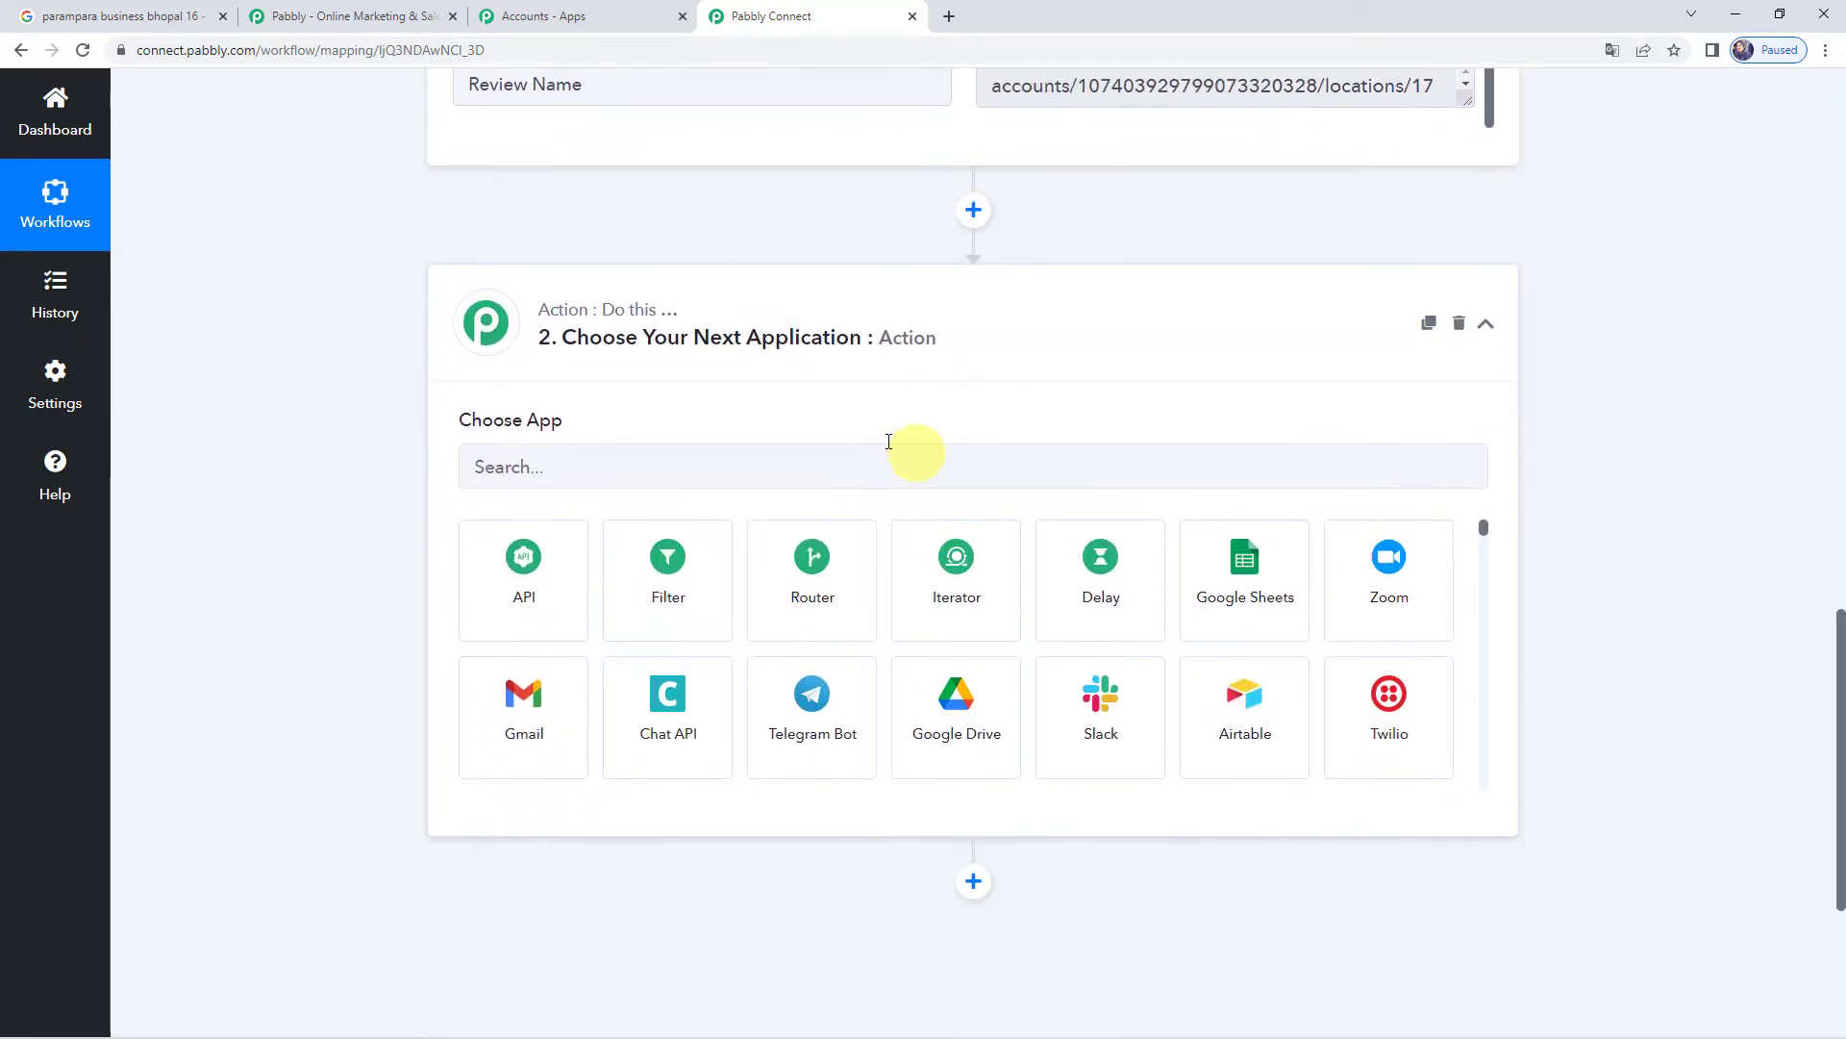
left_click(604, 468)
type("rou")
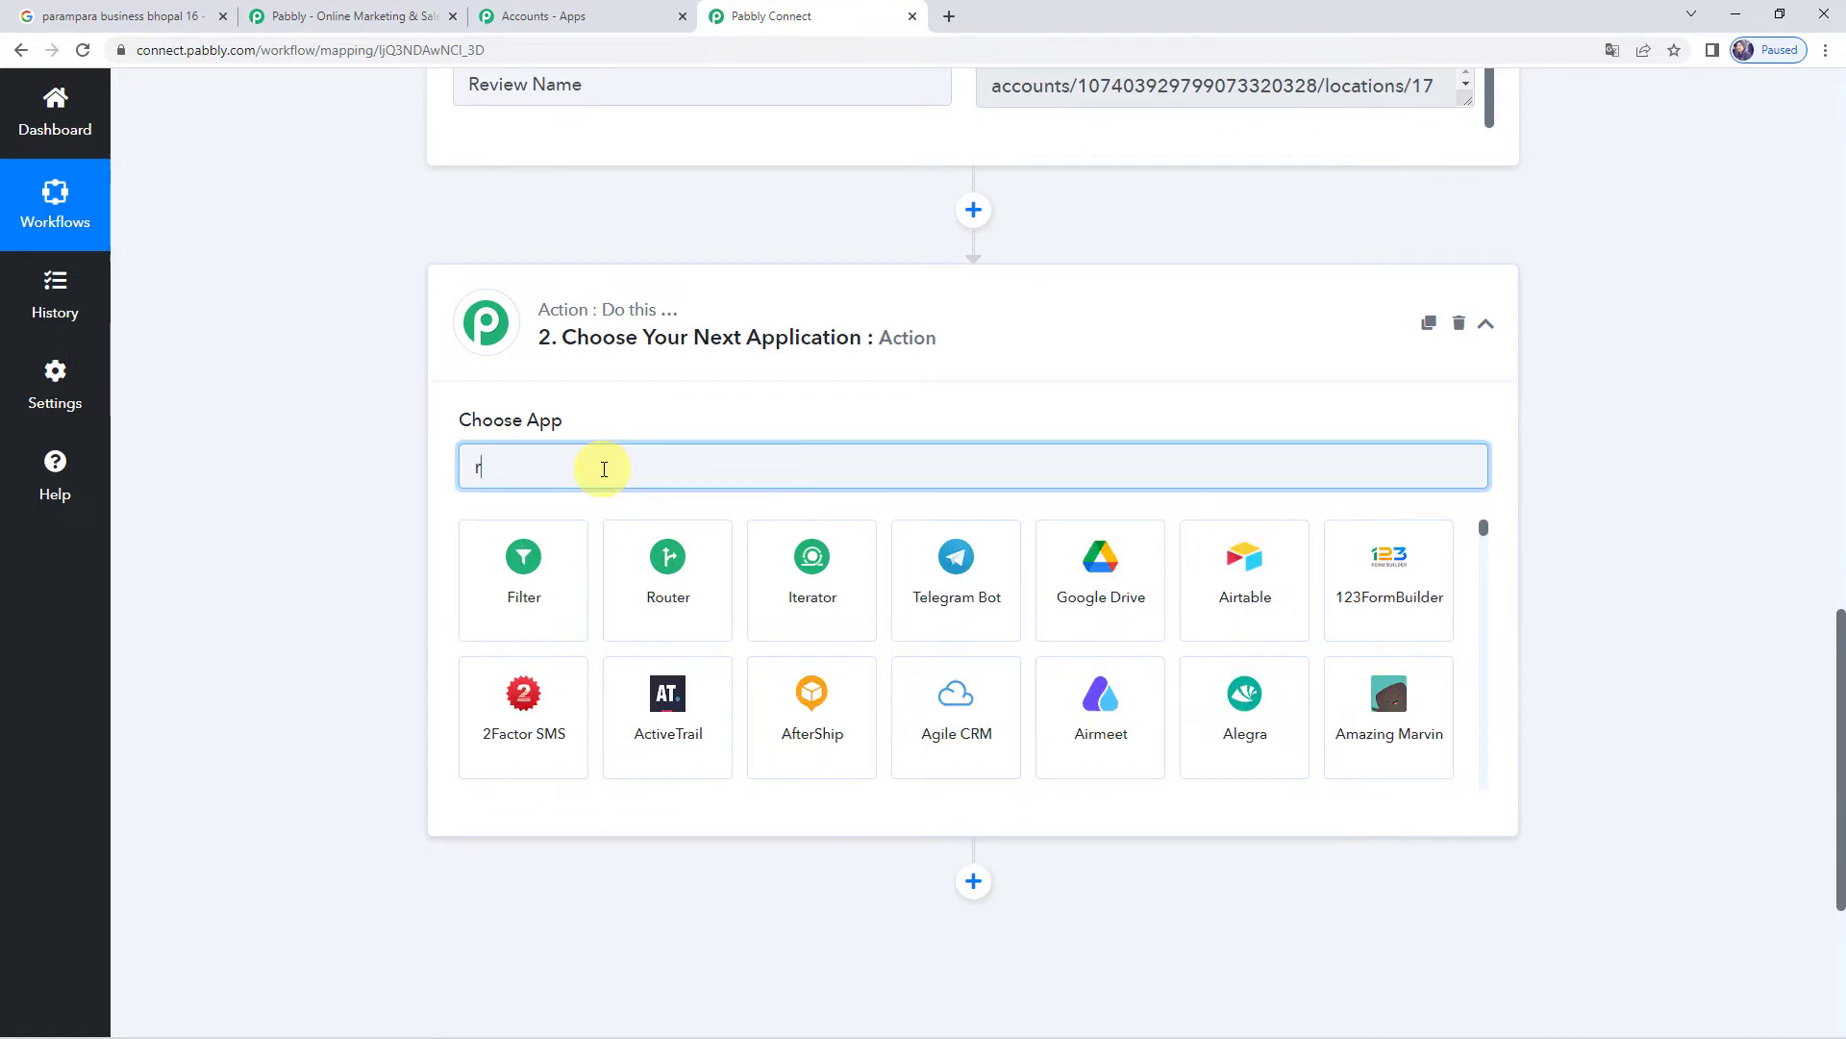
left_click(552, 583)
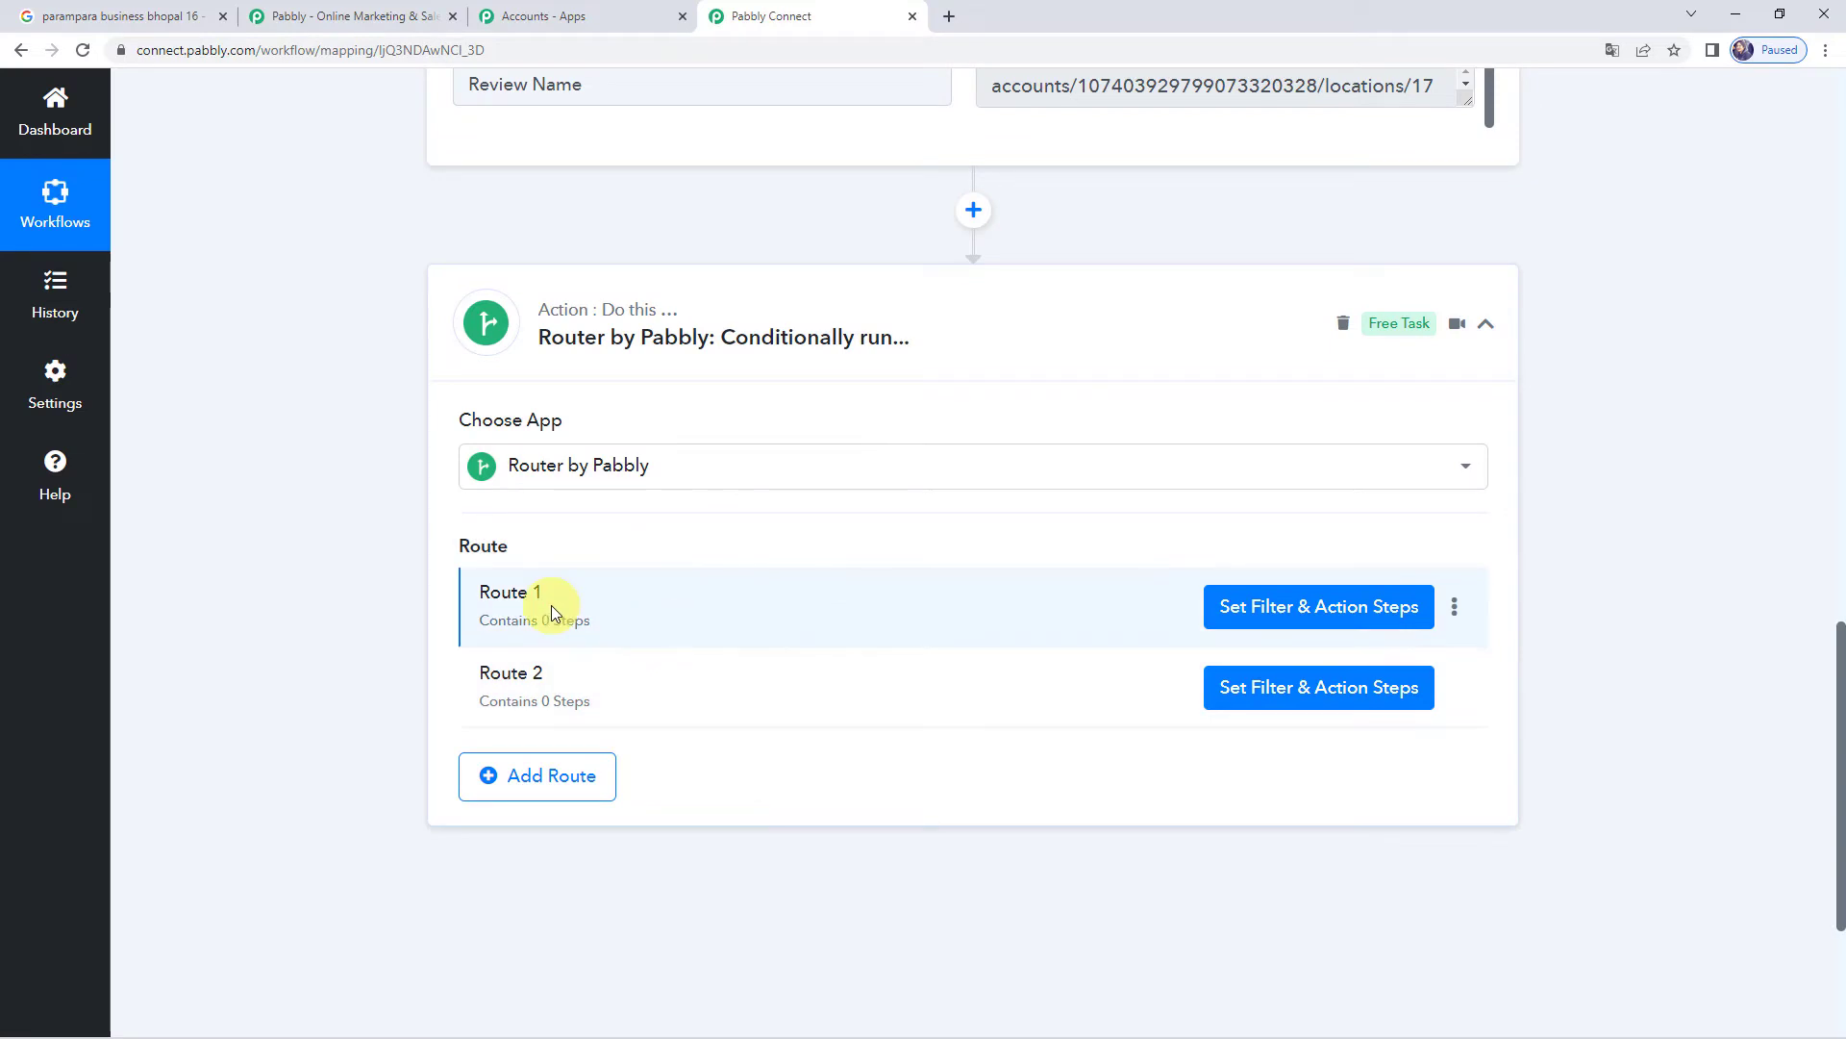
- Rename the router's Route 1 as "Positive Review"
left_click(1453, 608)
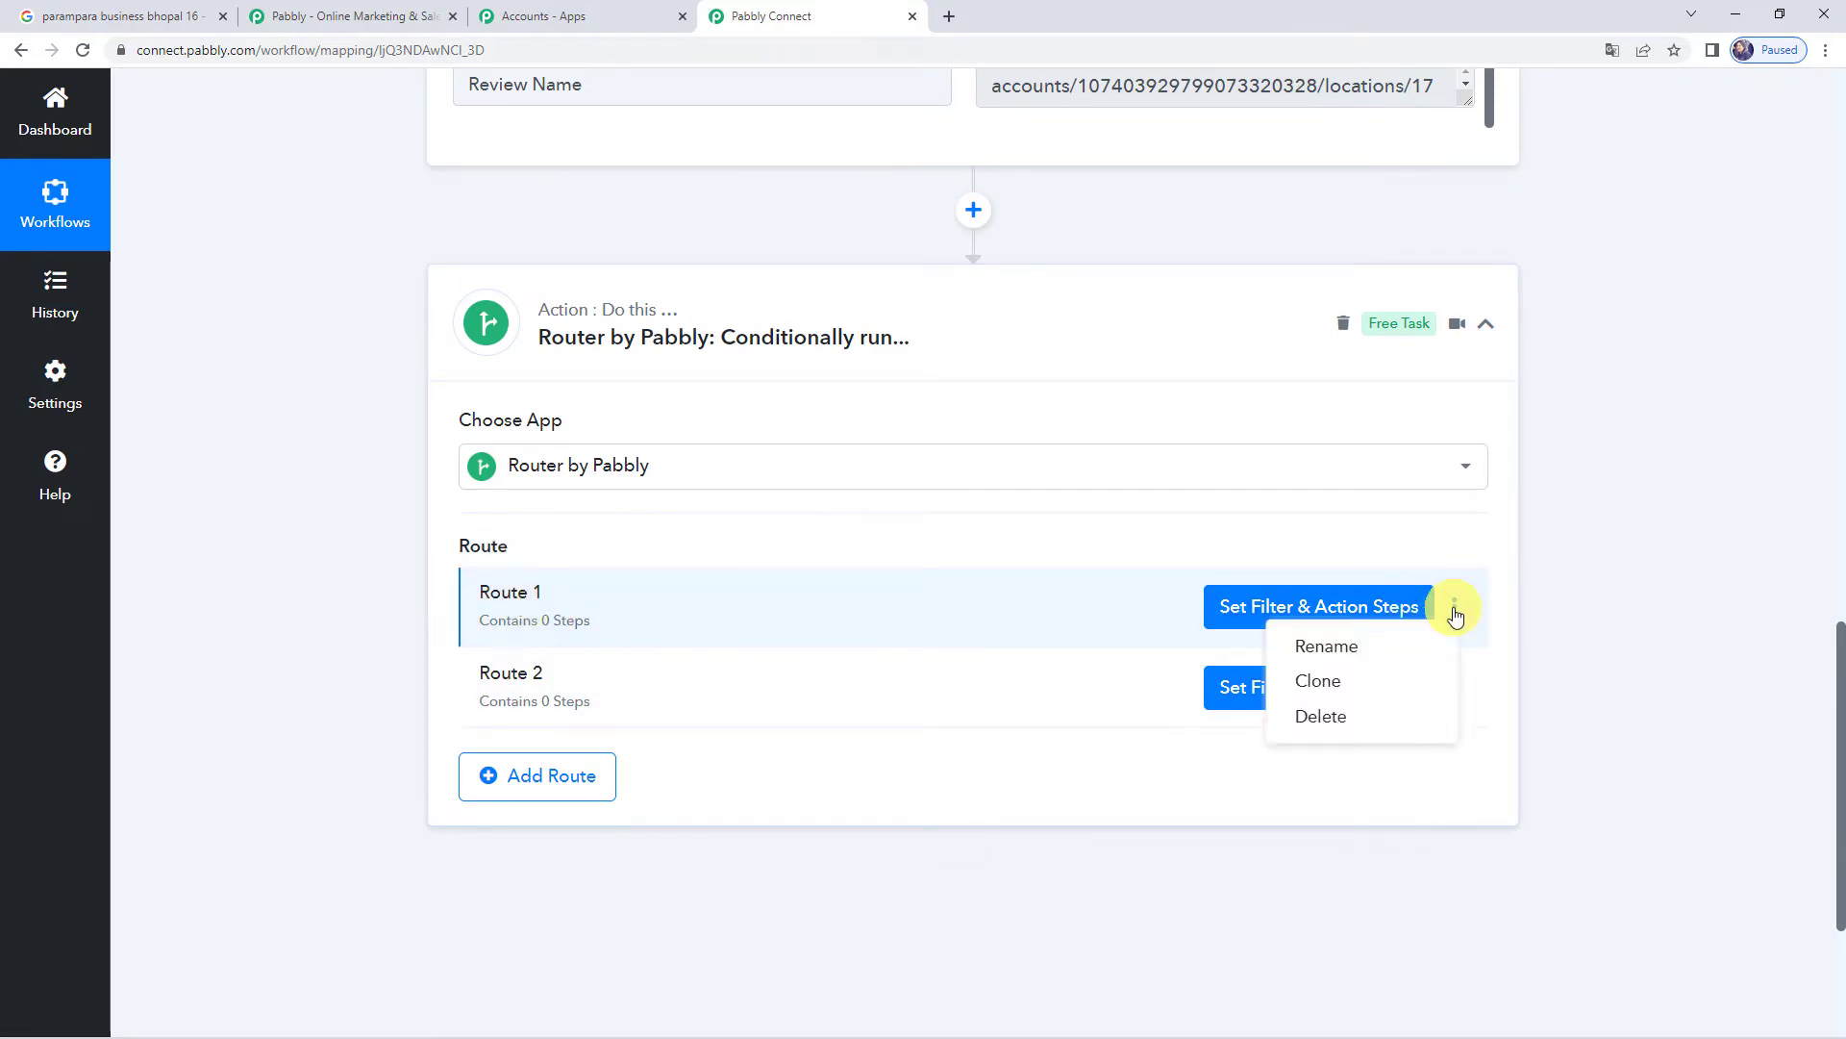
left_click(1377, 648)
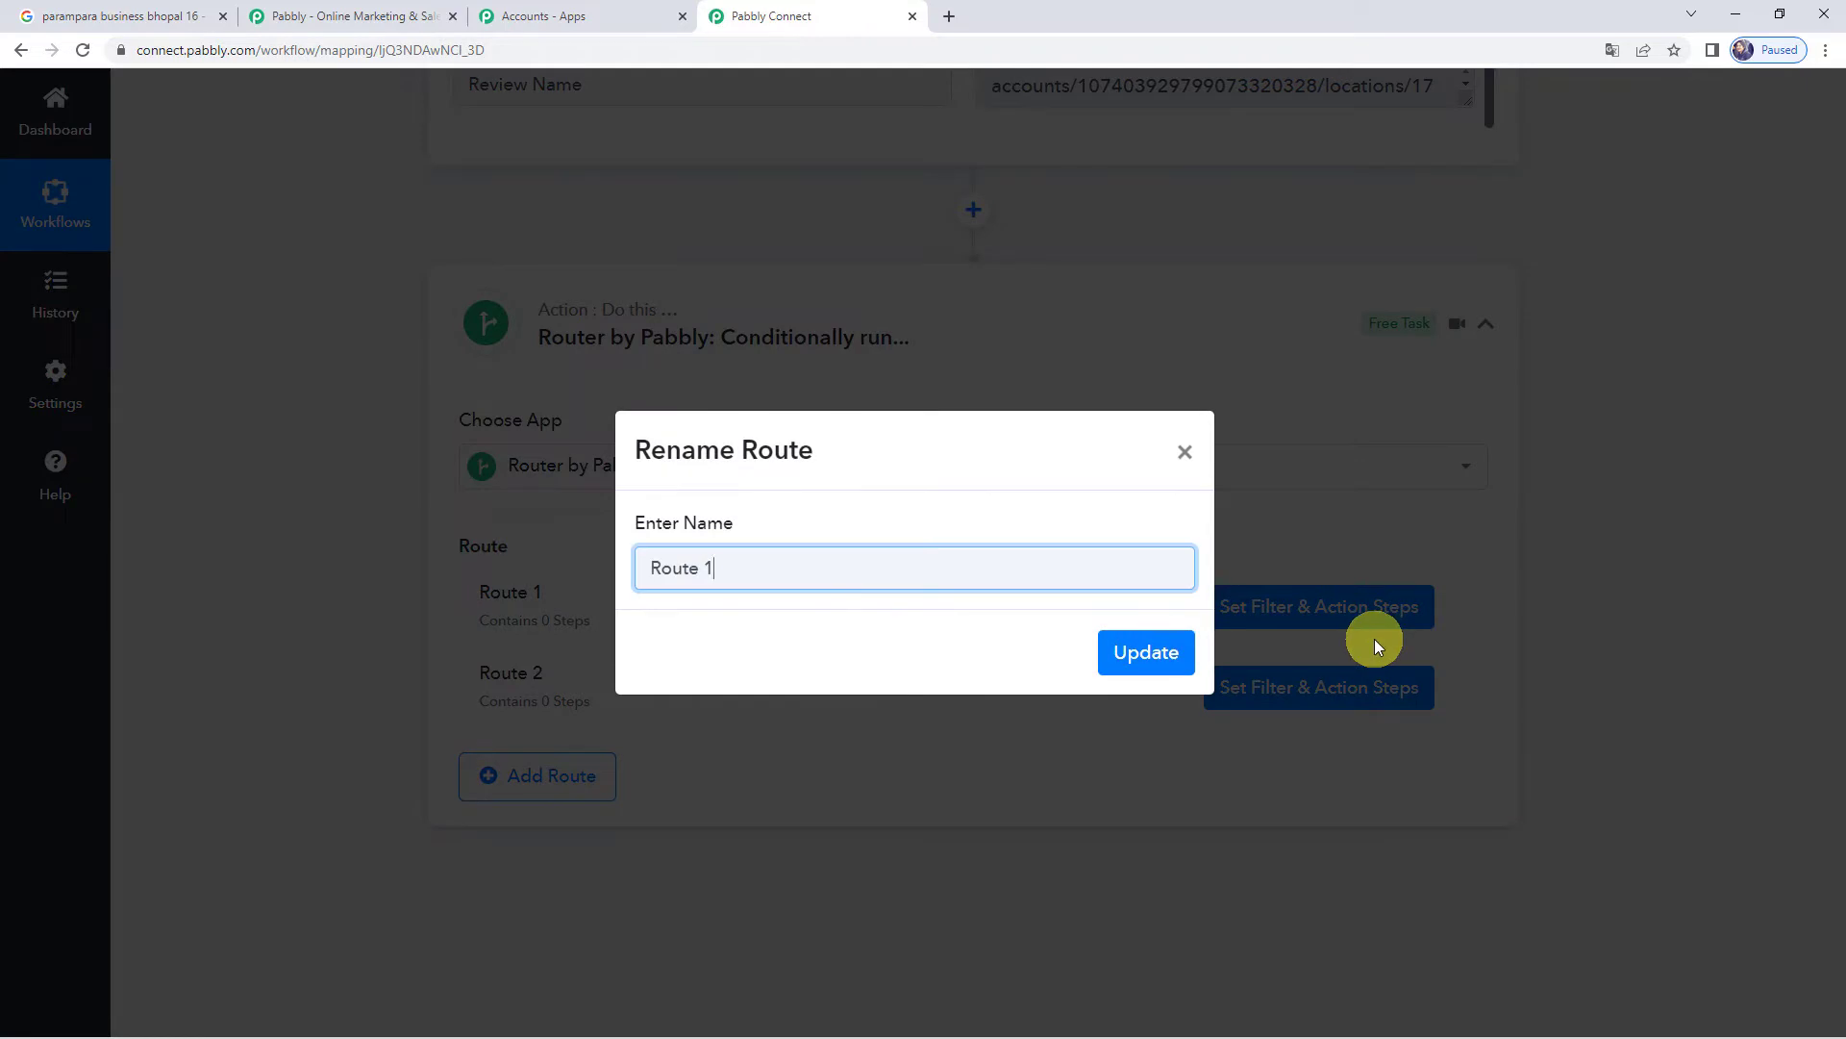
key("BackSpace")
key("BackSpace")
key("BackSpace")
key("BackSpace")
key("BackSpace")
key("BackSpace")
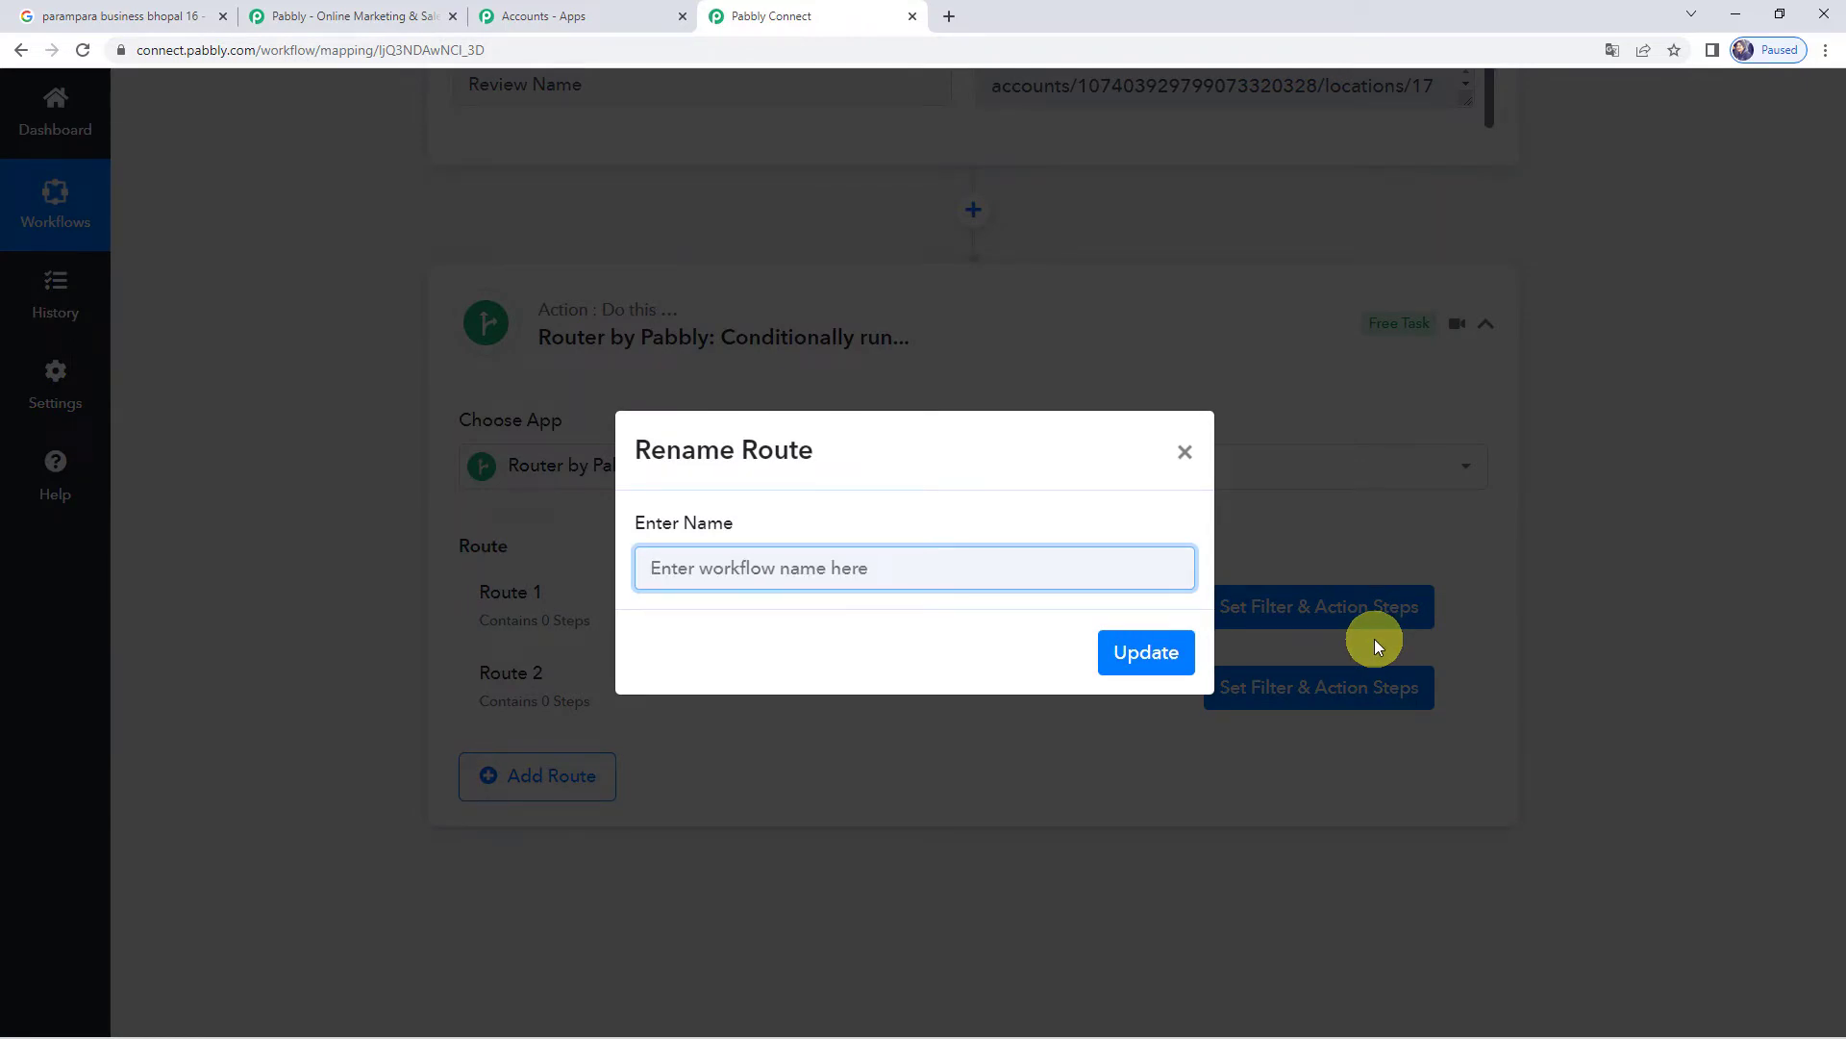
type("Positive")
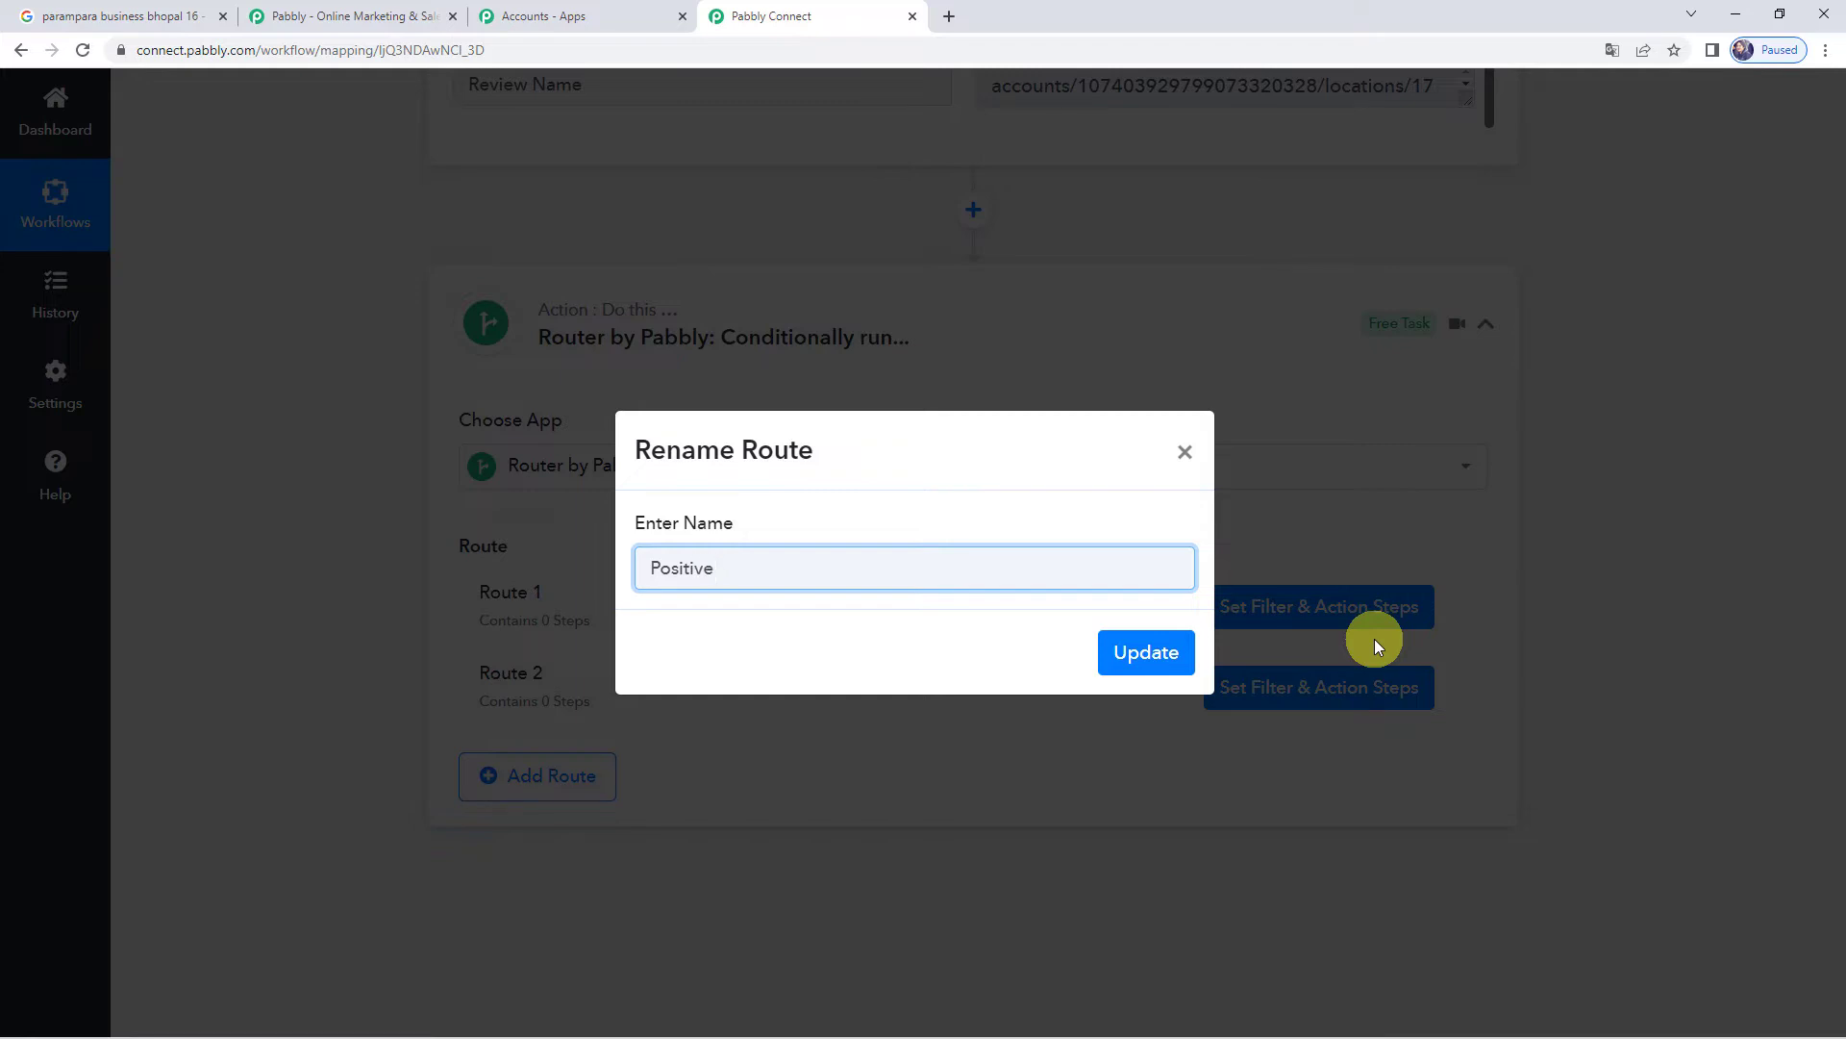
type(" FReiew")
left_click(1145, 652)
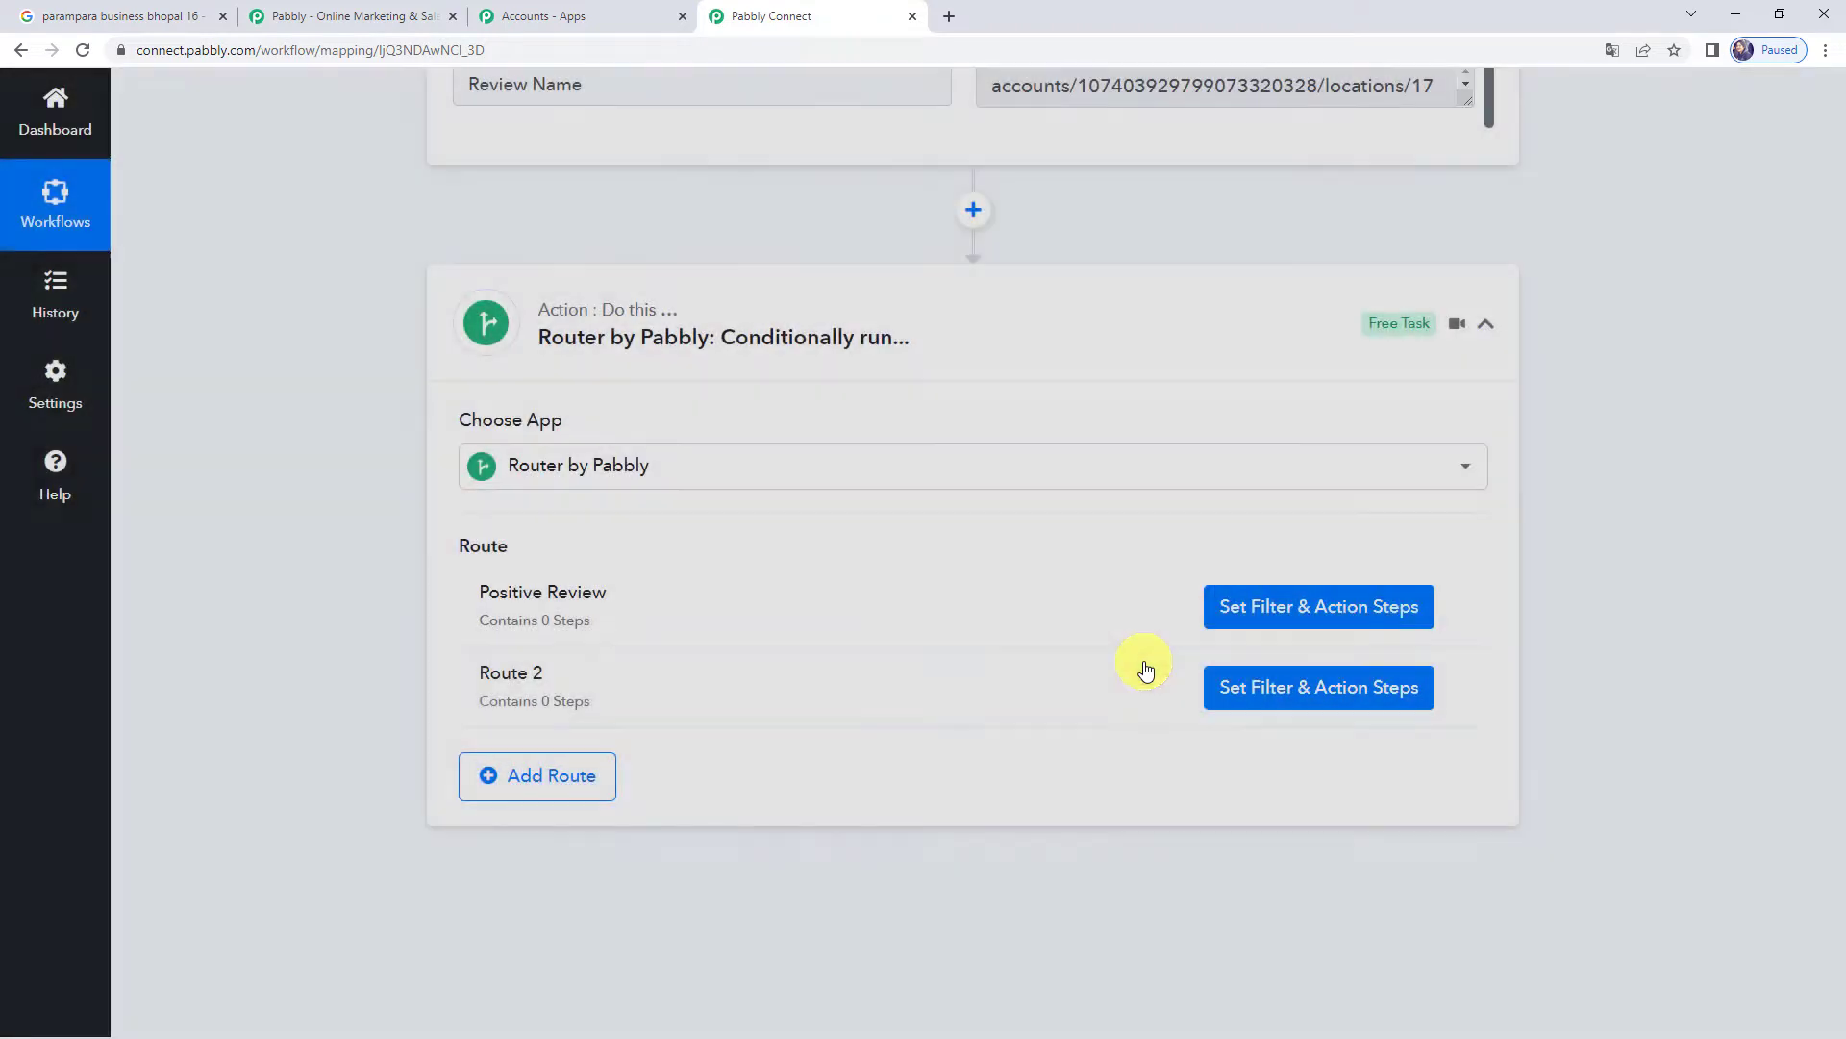
- Rename the router's Route 2 as "Negative Review"
left_click(1454, 688)
left_click(1364, 732)
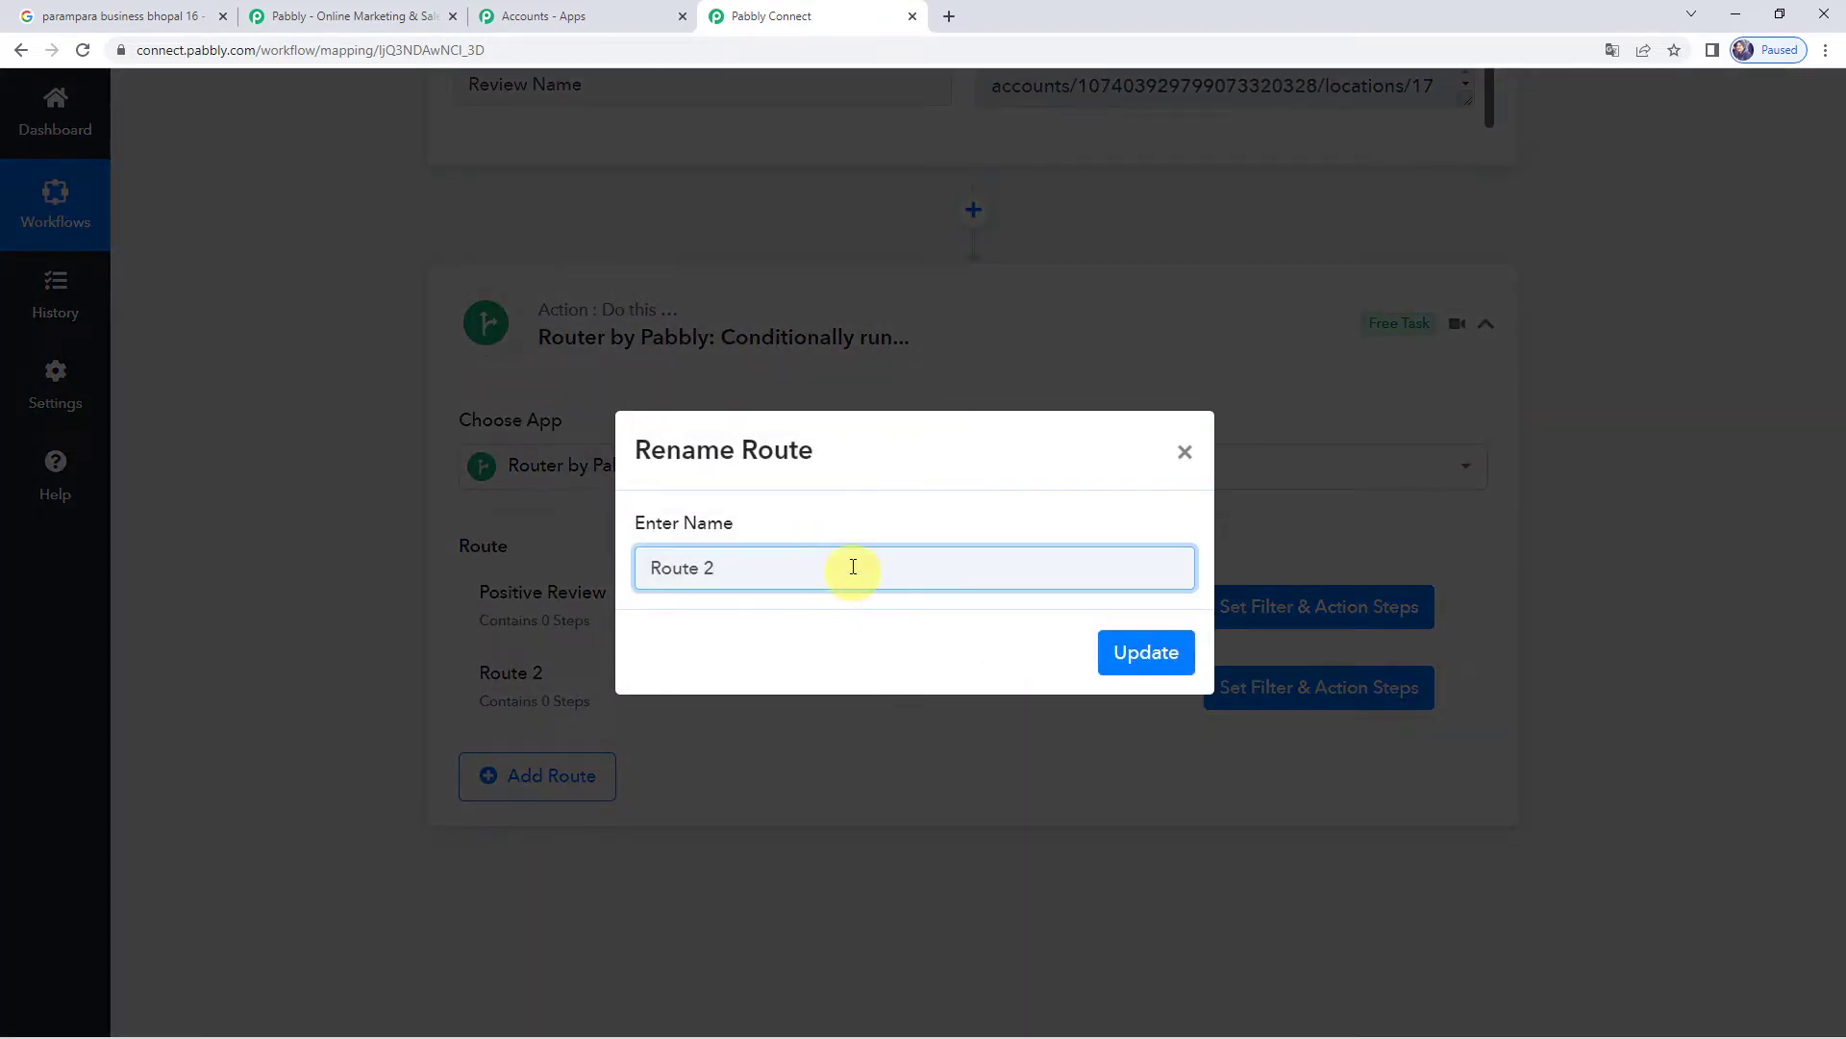
triple_click(853, 566)
type("Negative Review")
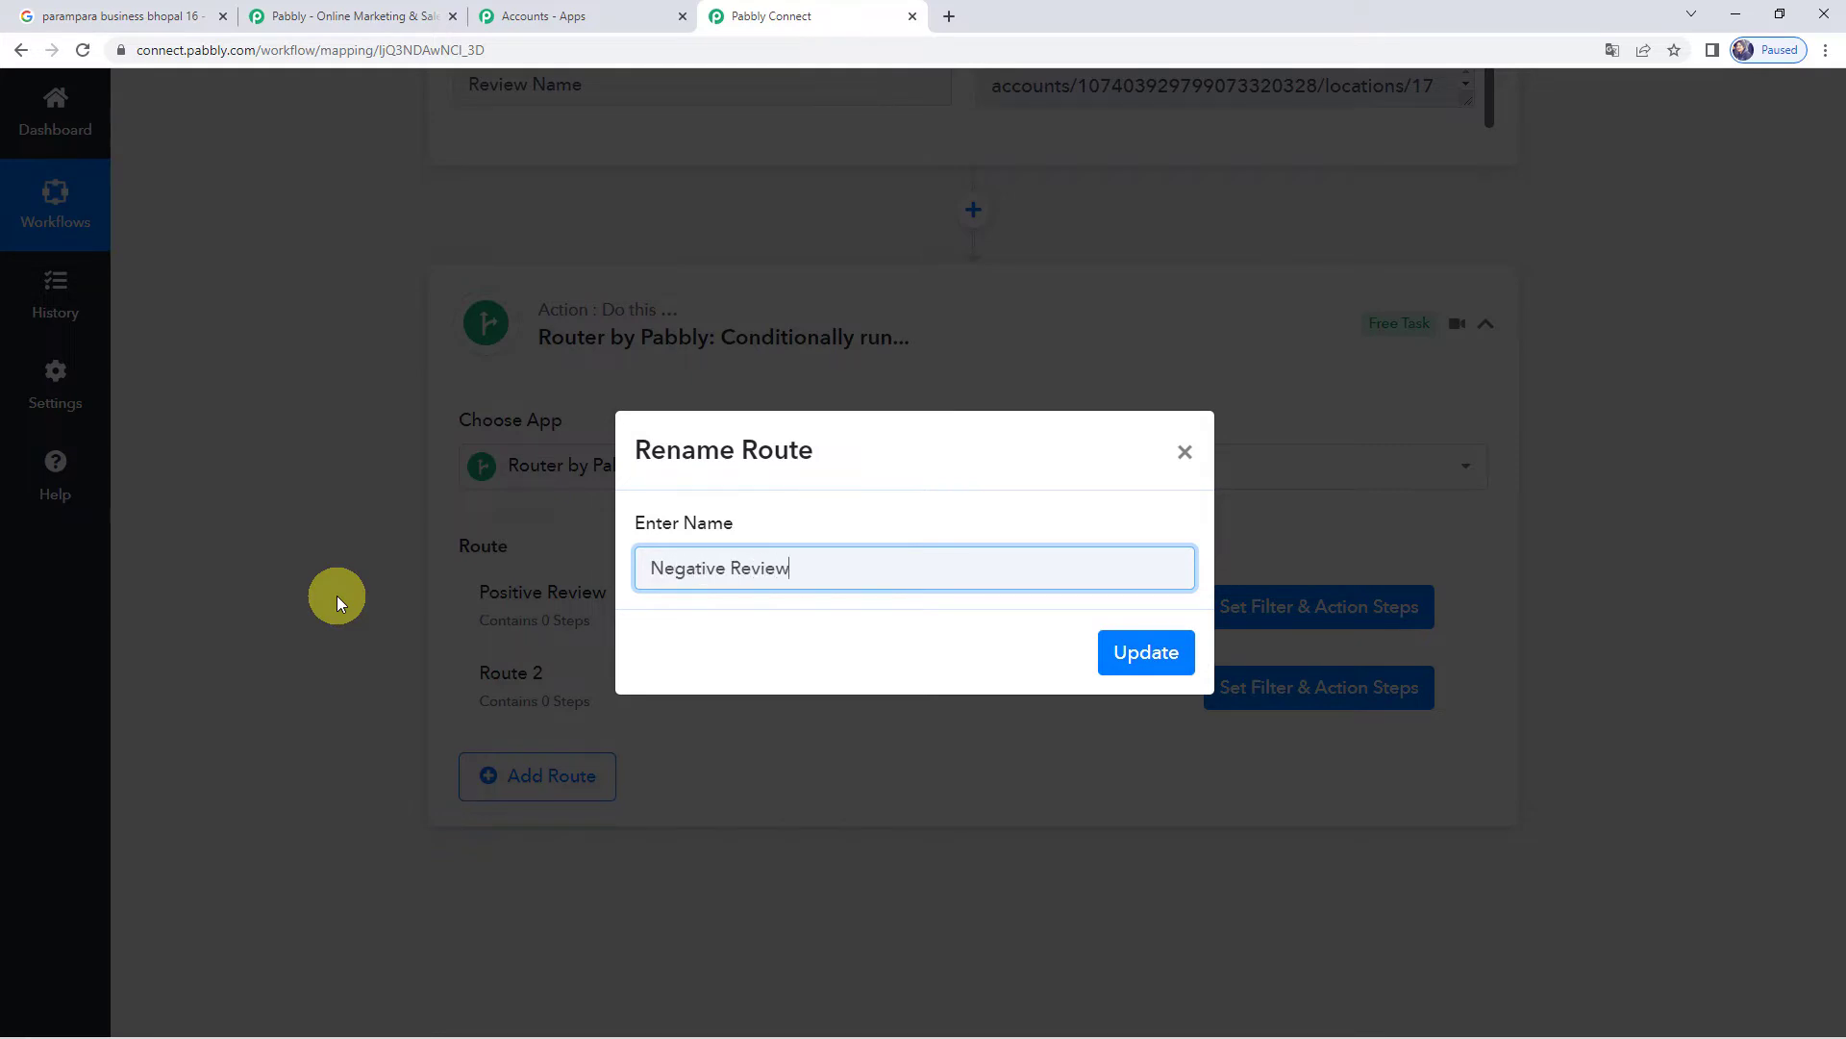
left_click(1116, 650)
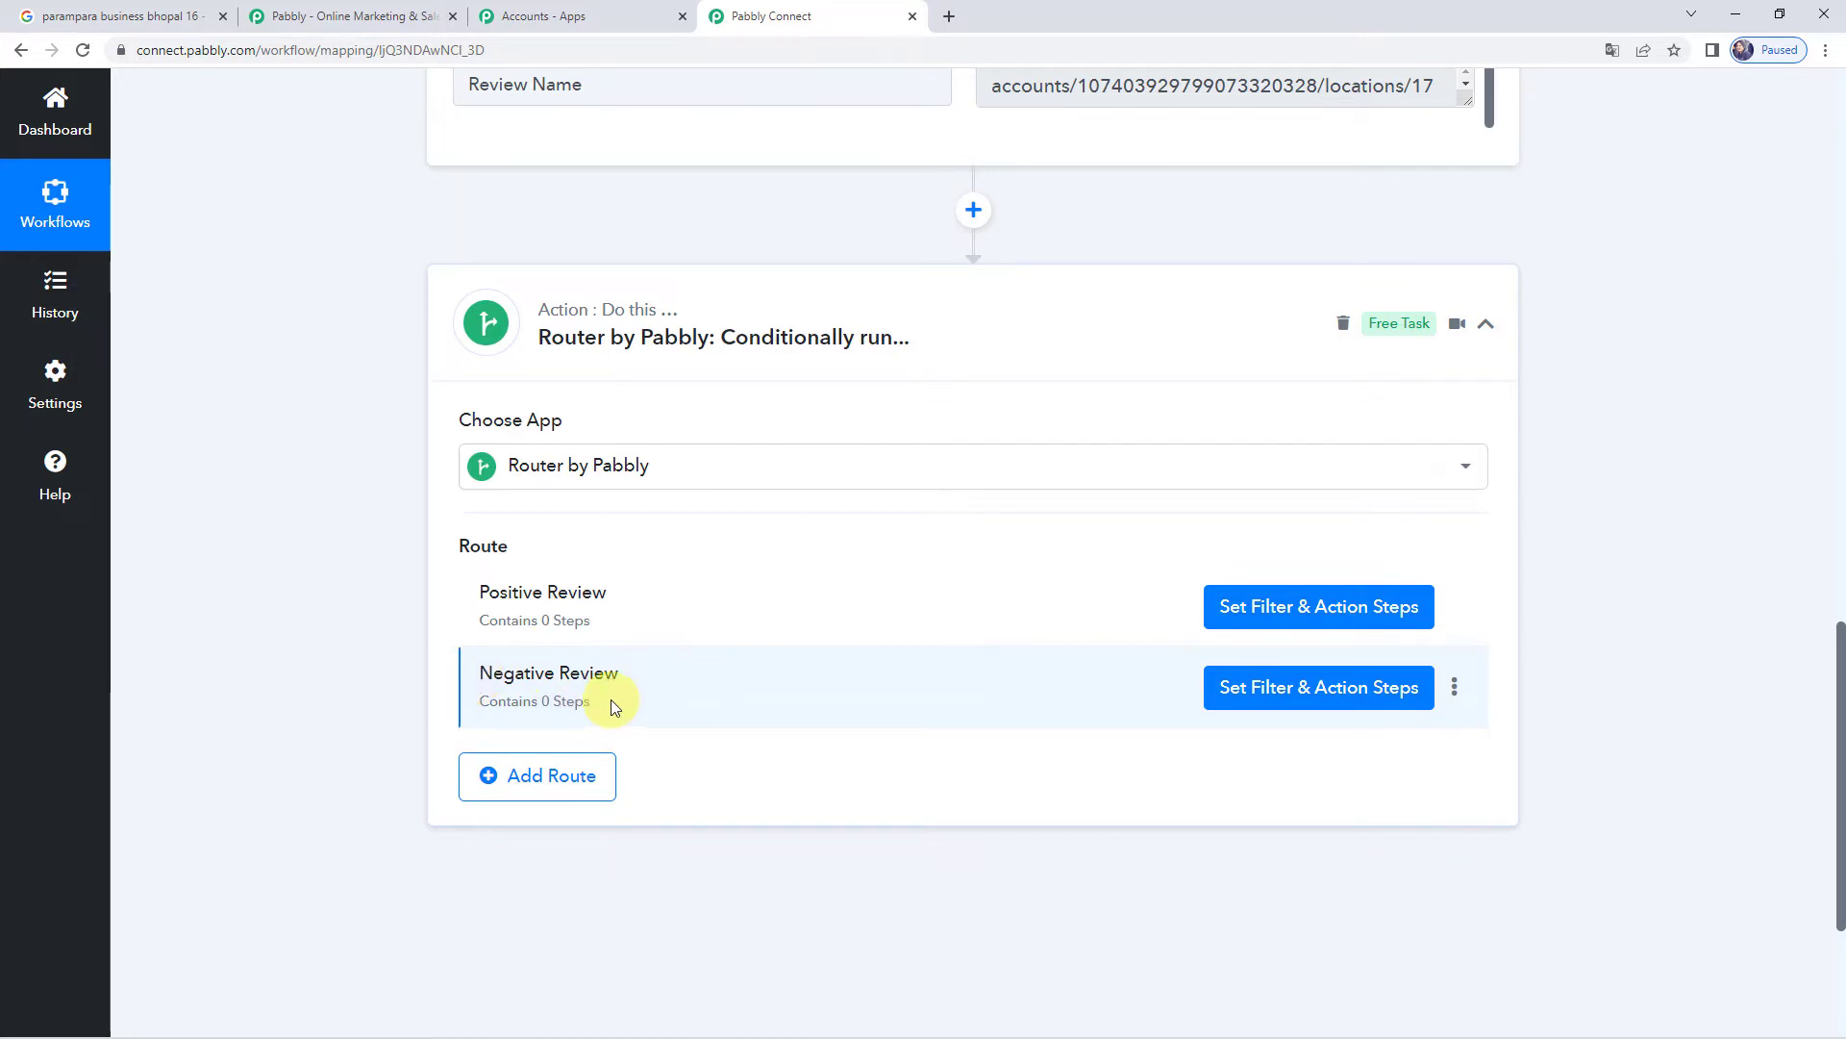
- In the Negative Review route's filter, set the first condition to Review Comment Contains "Unhappy"
left_click(1326, 701)
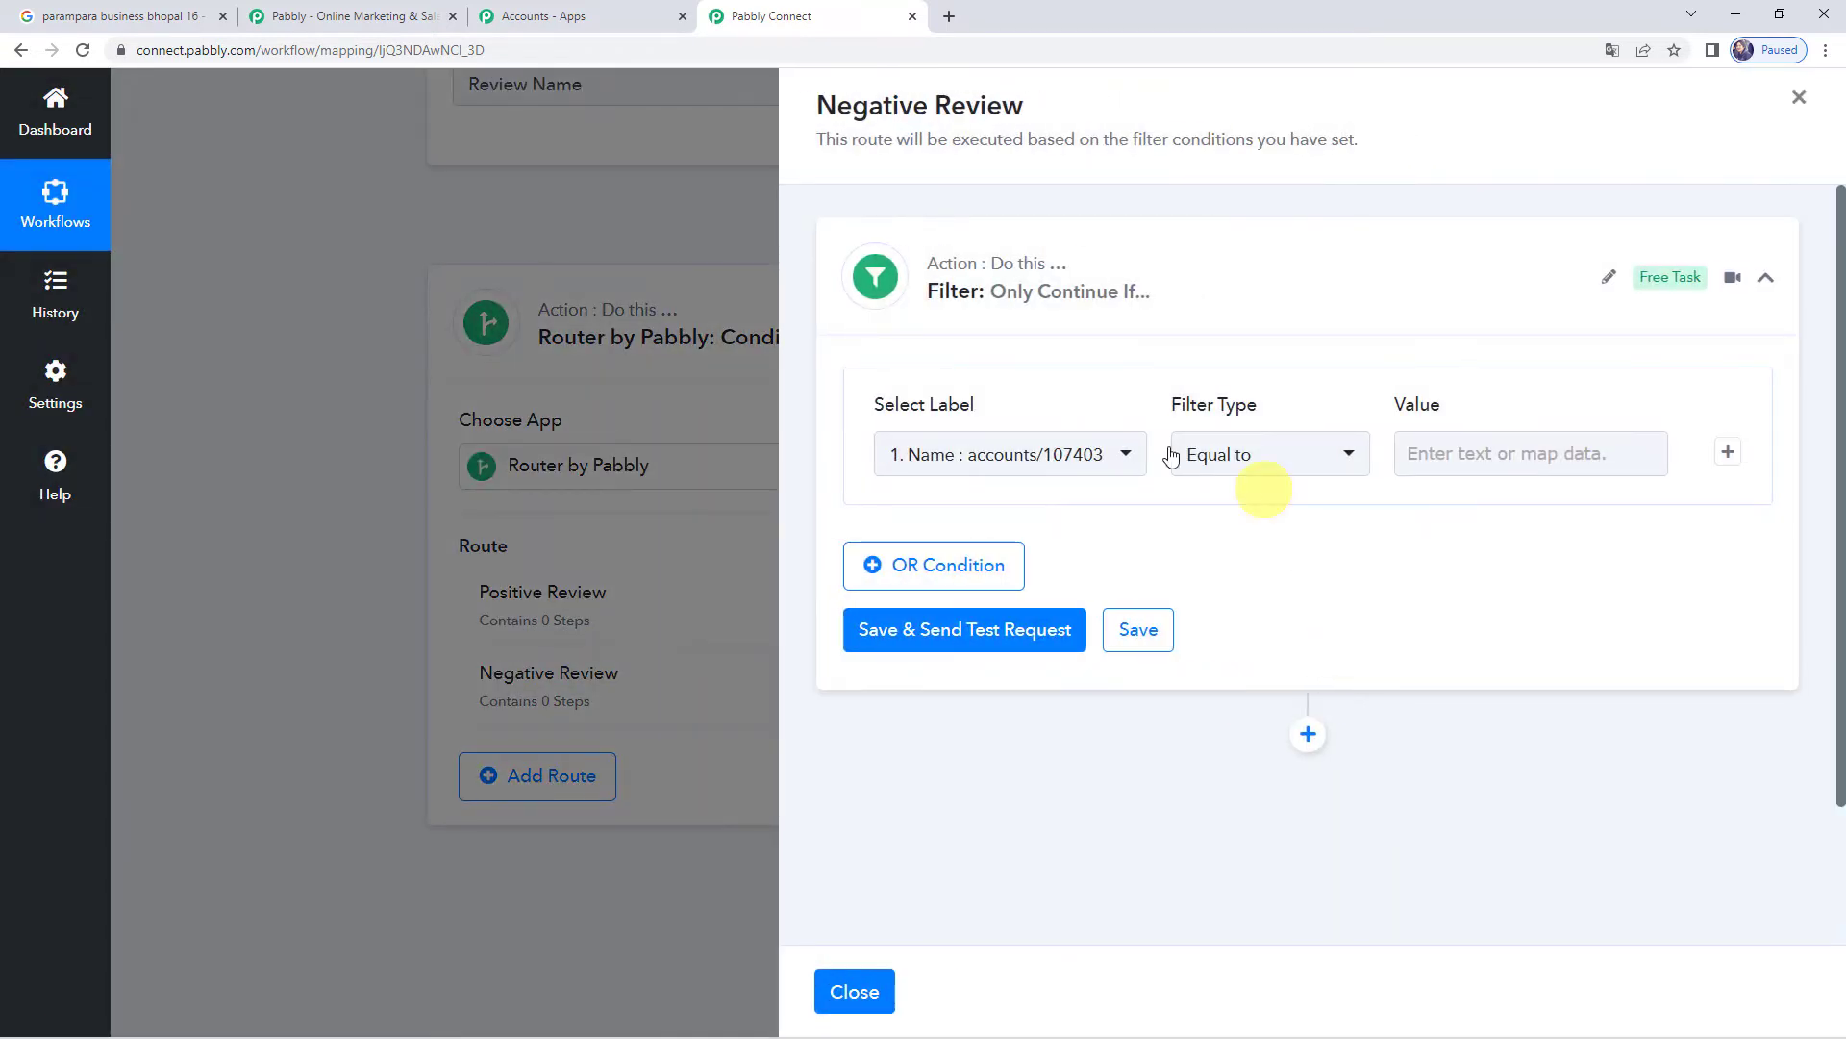
left_click(967, 465)
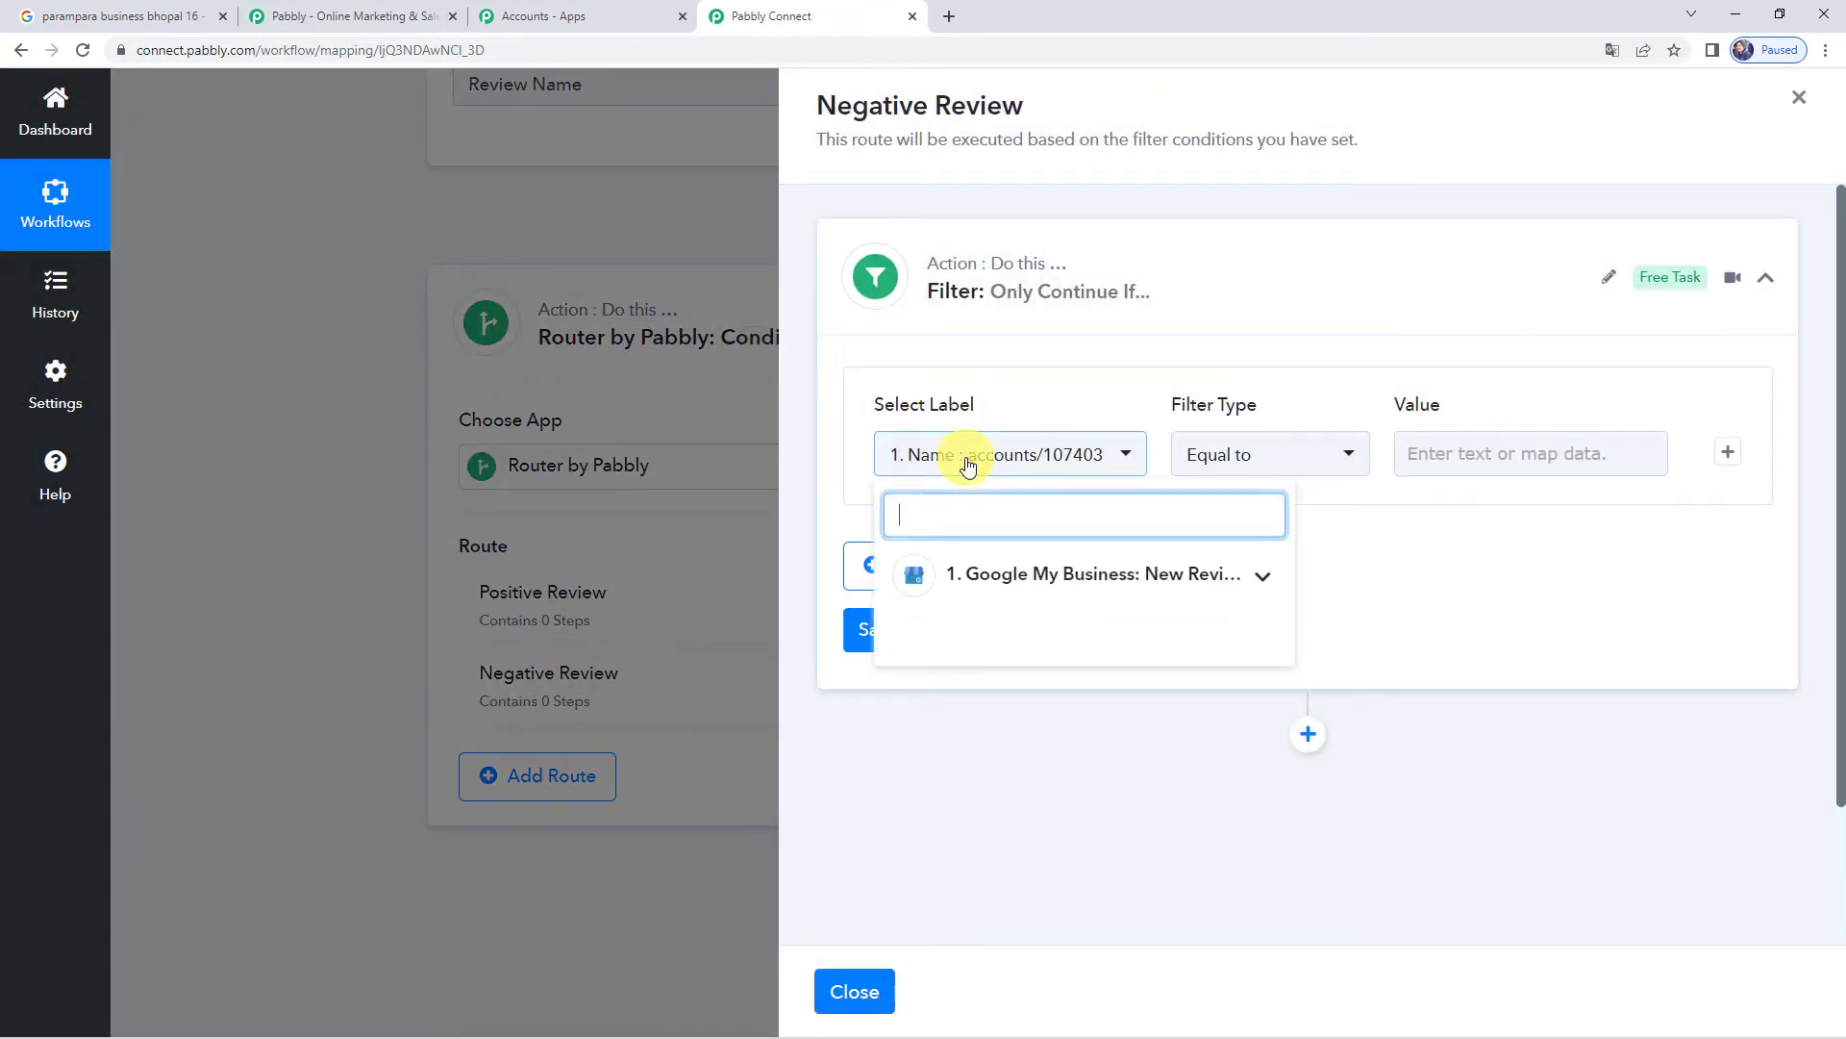
left_click(1006, 575)
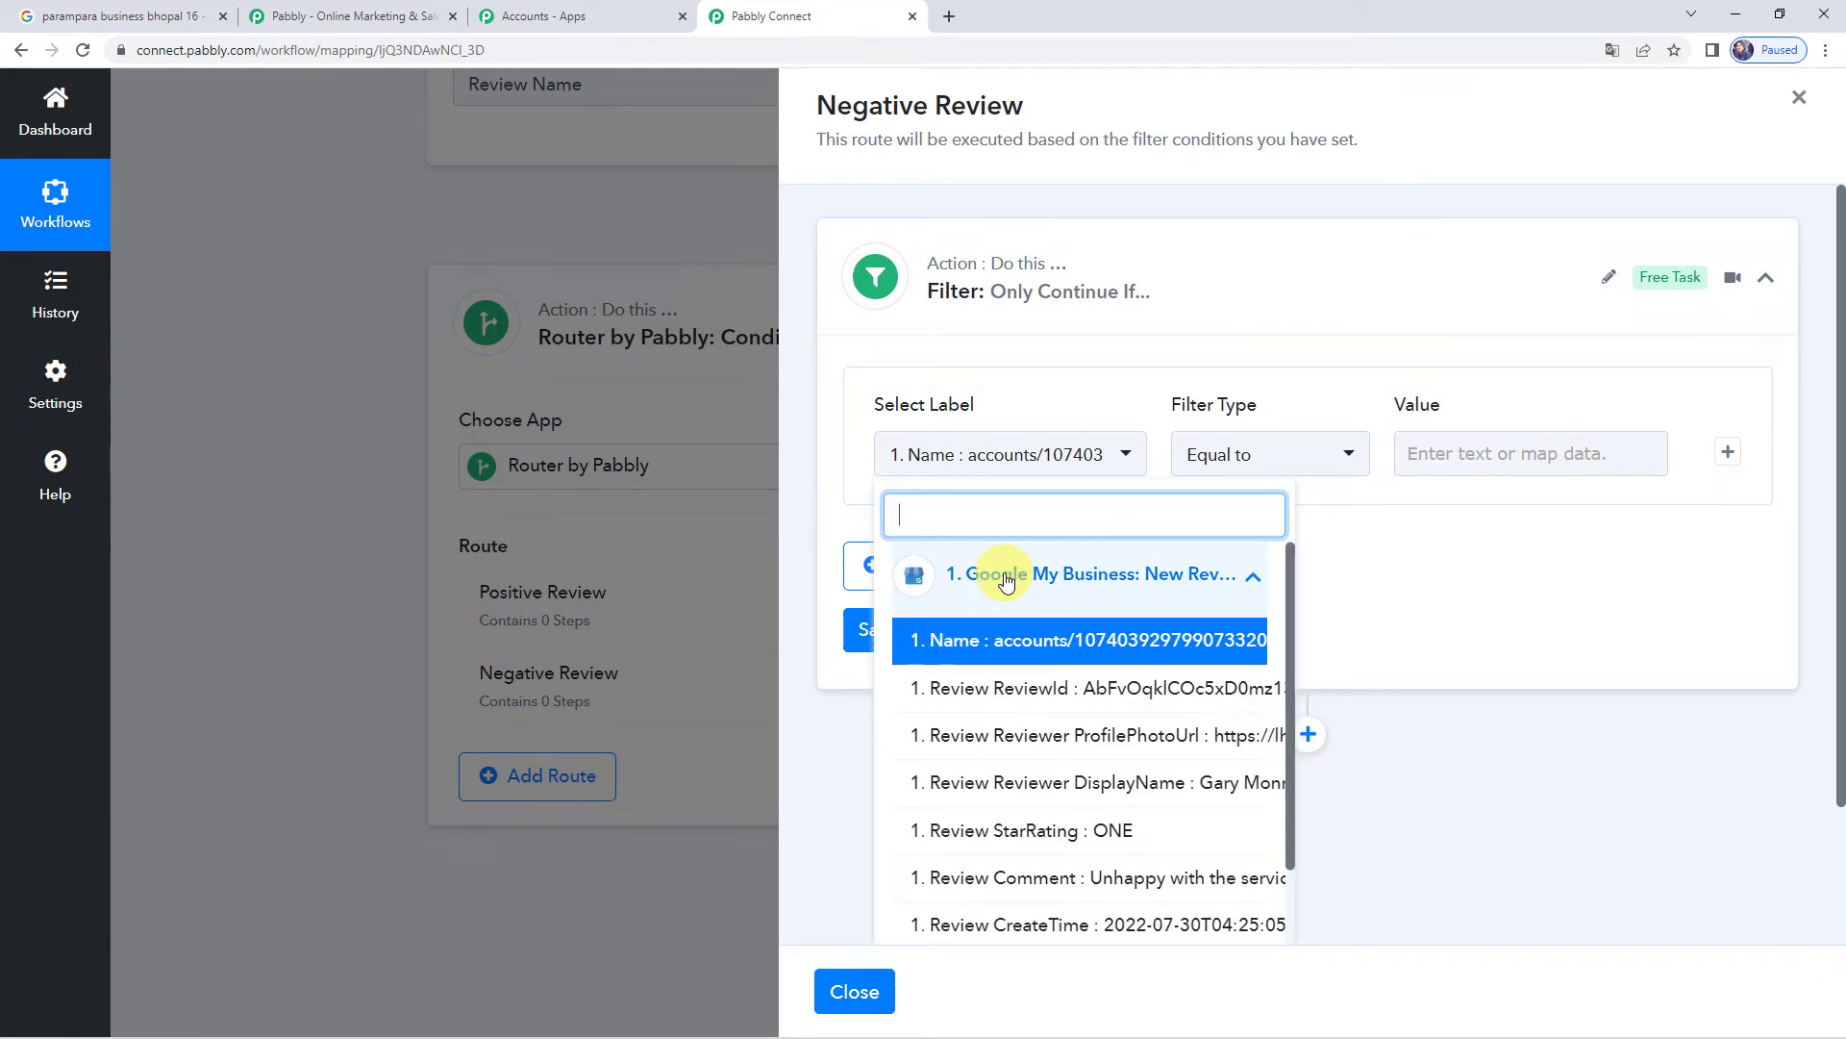
scroll(1044, 779, "down", 1)
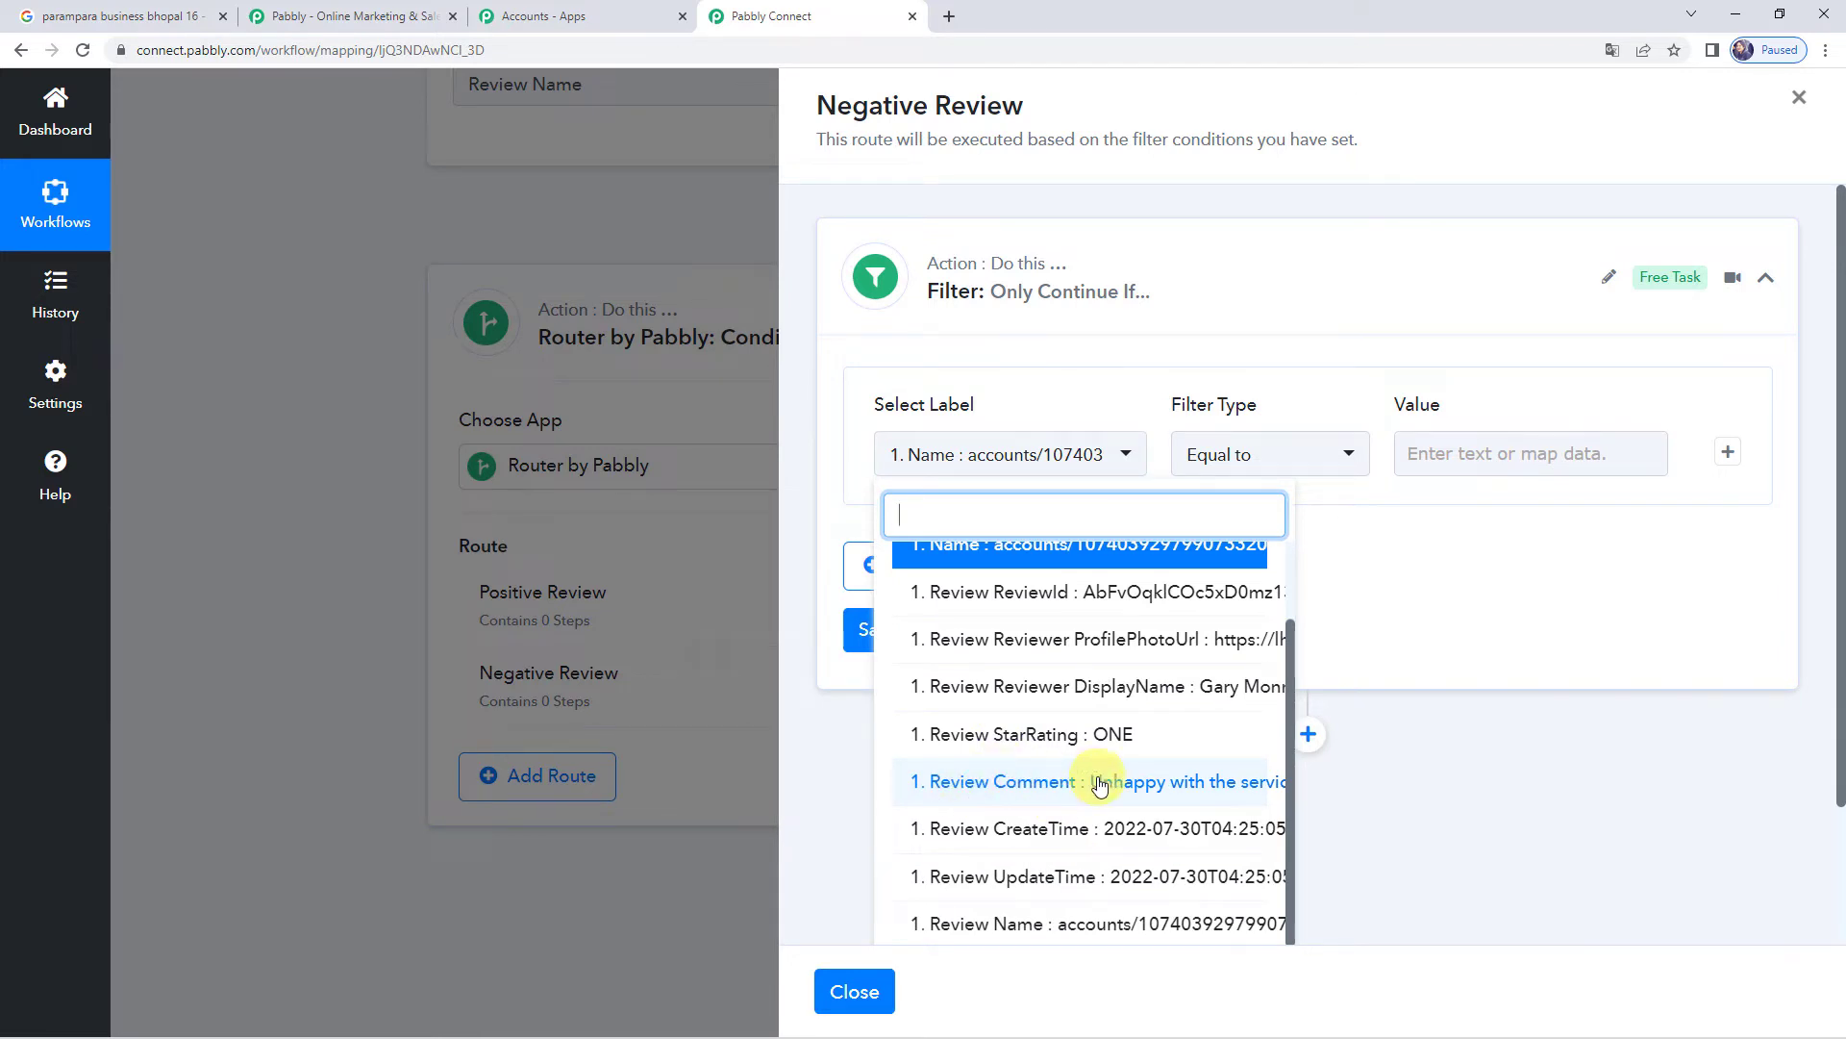
left_click(1100, 784)
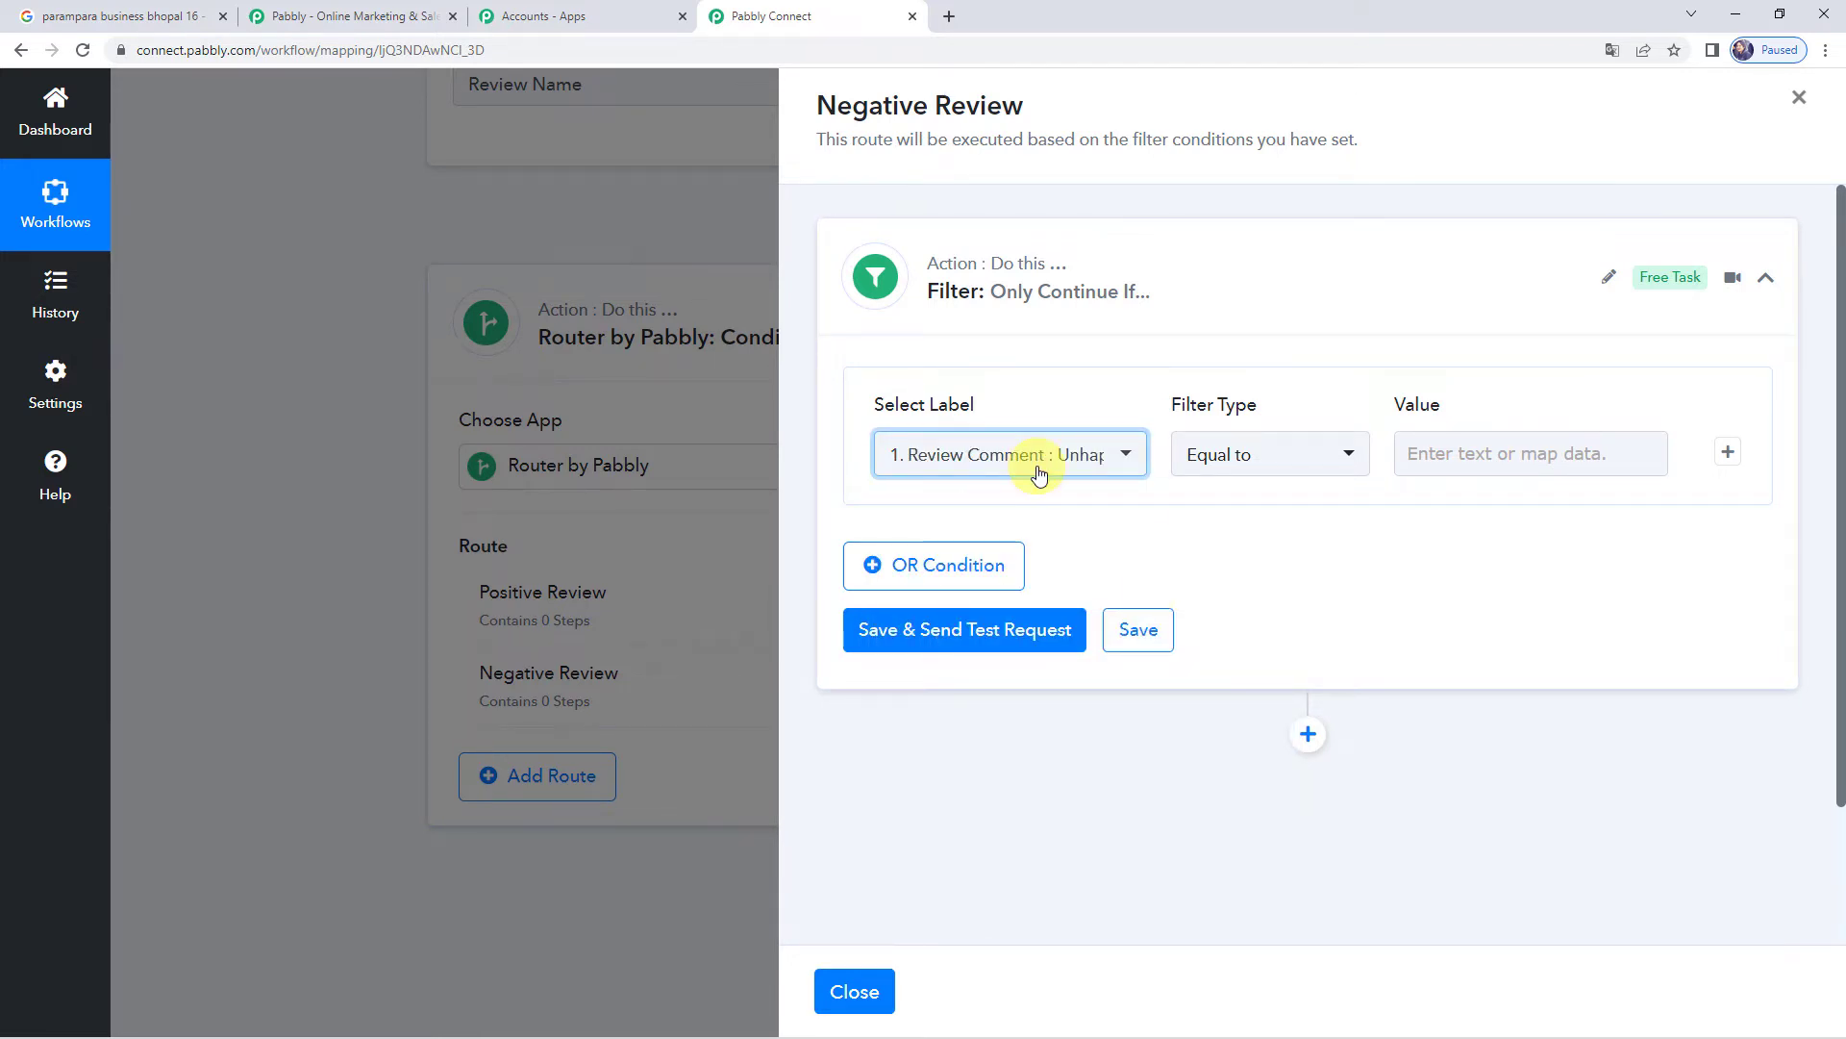
left_click(1207, 450)
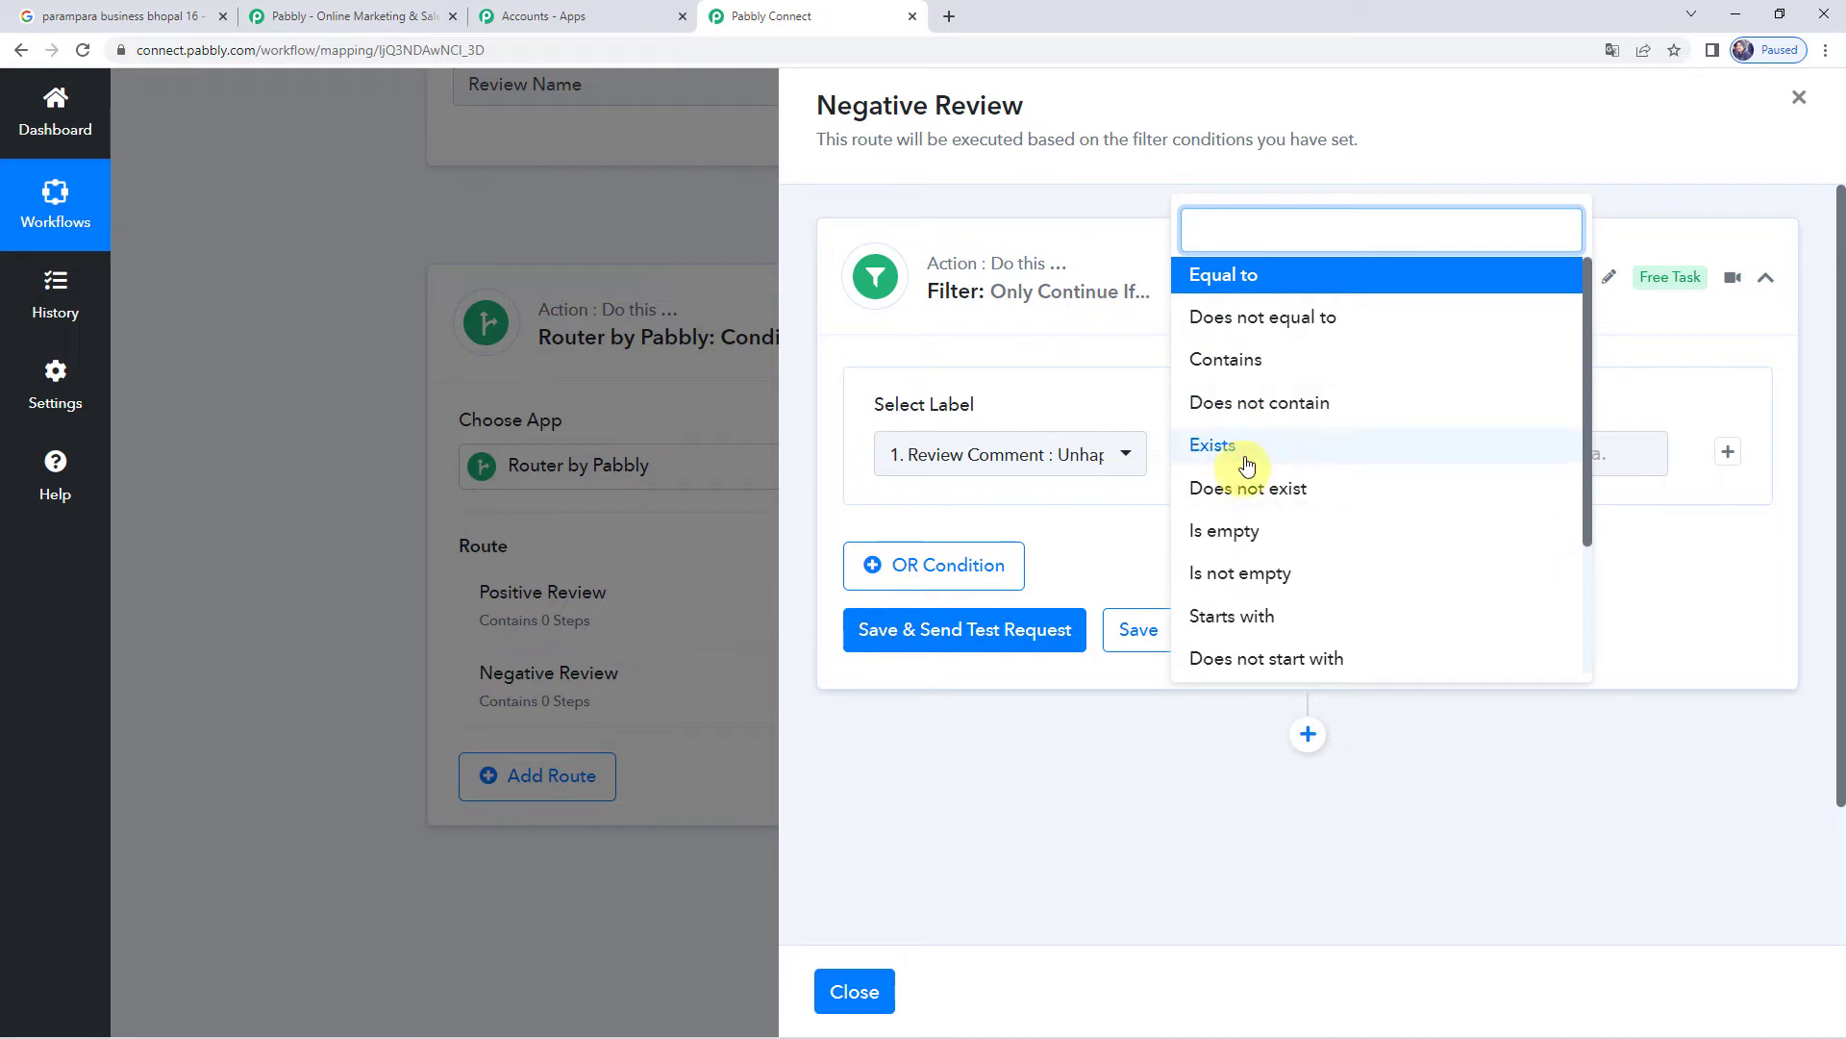
left_click(1231, 360)
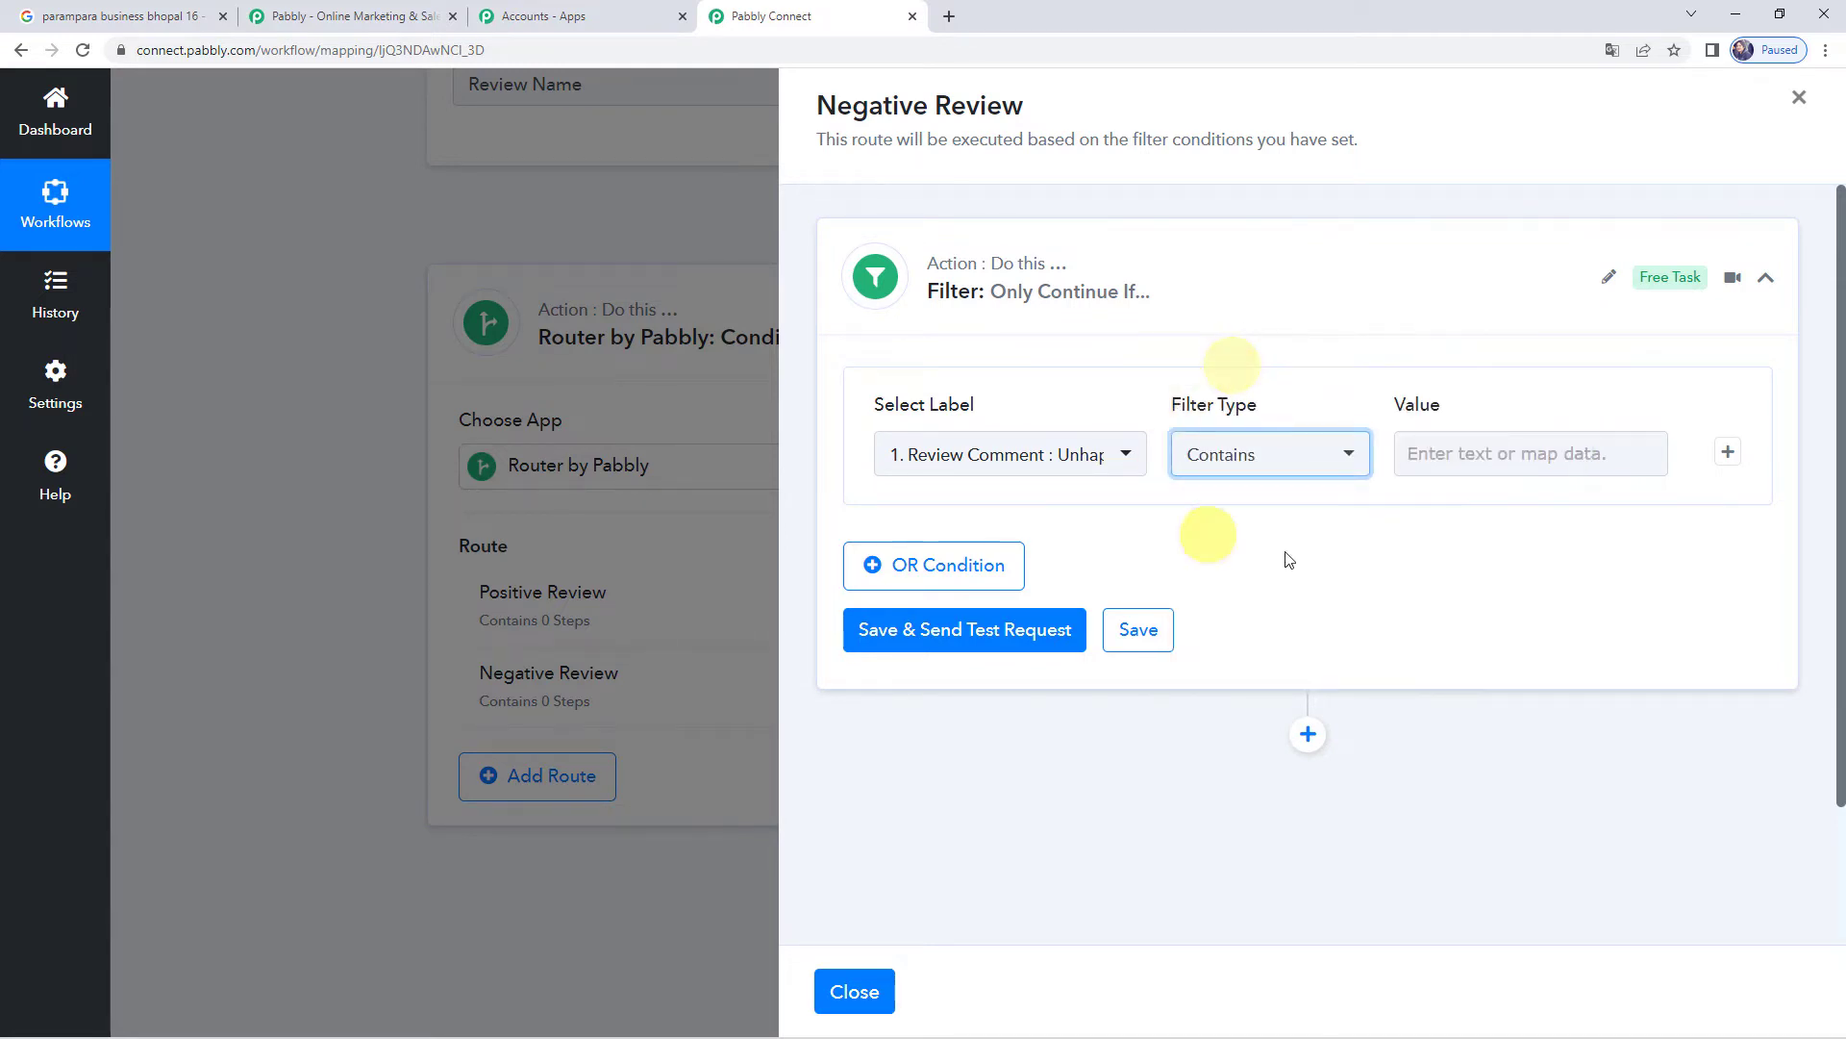
left_click(1467, 452)
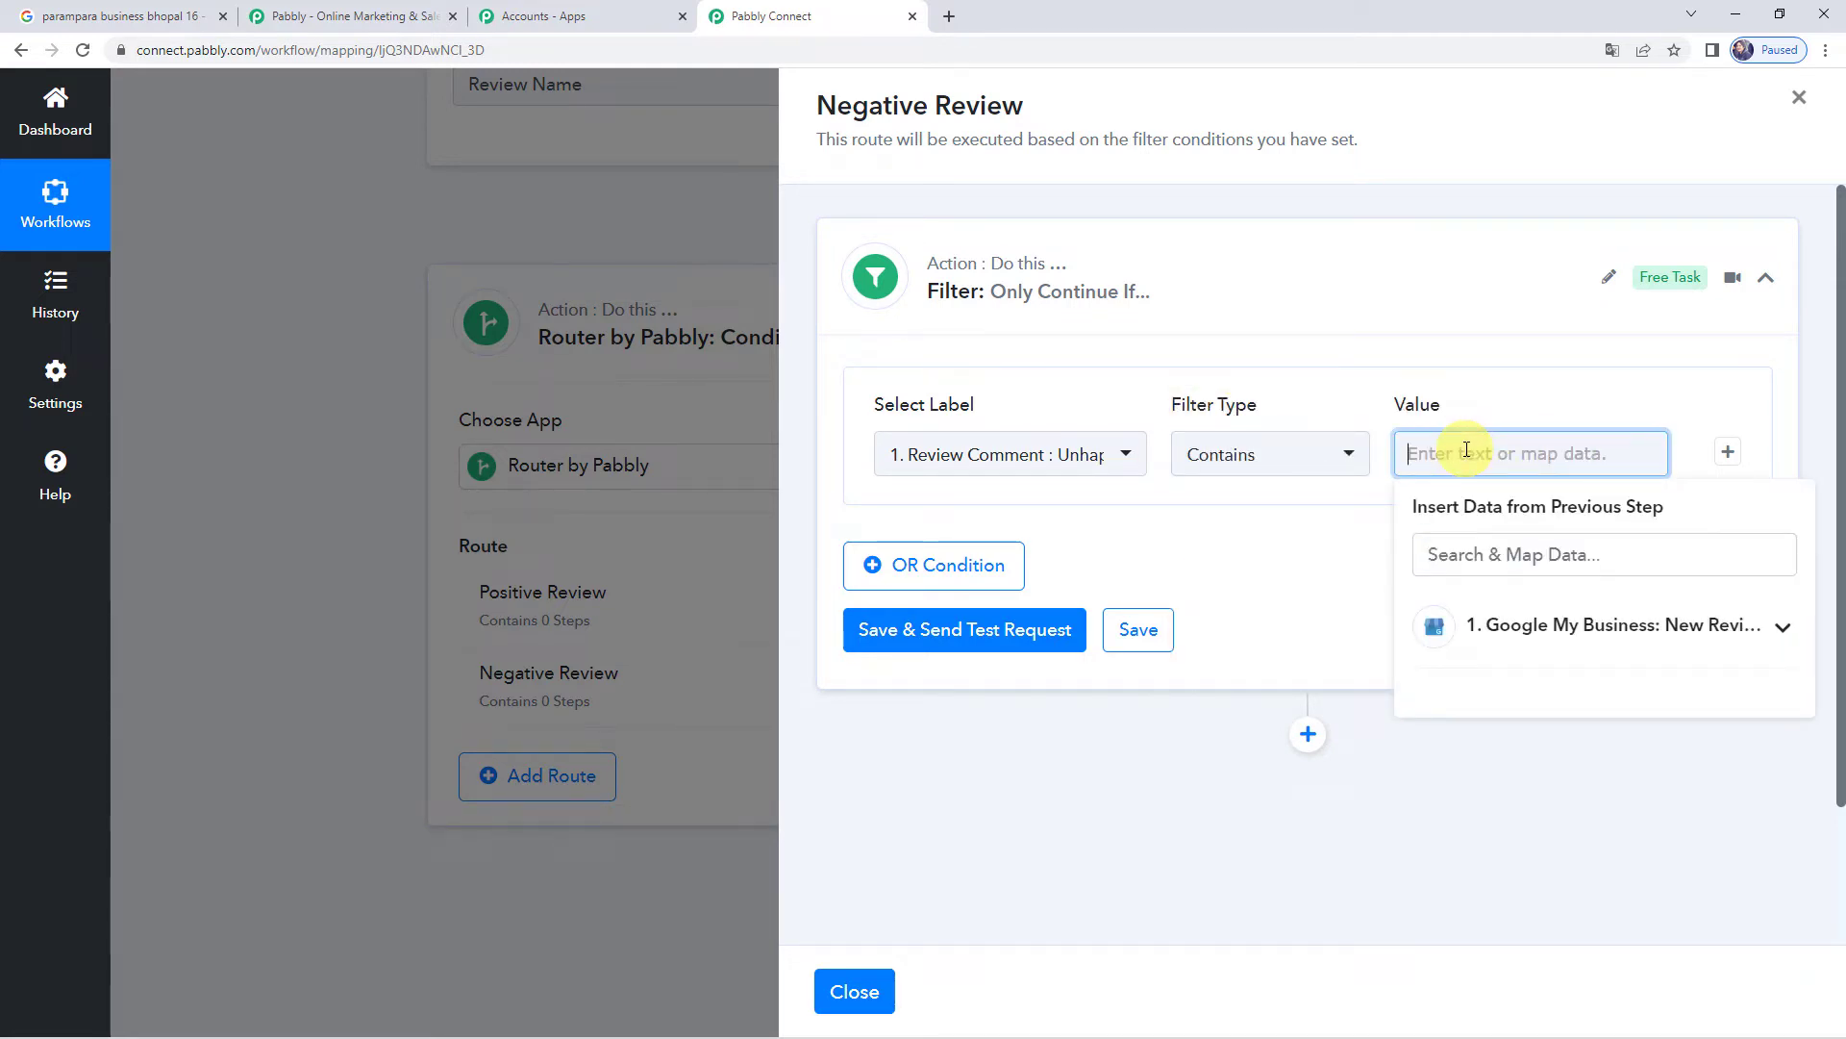
type("Unhappy")
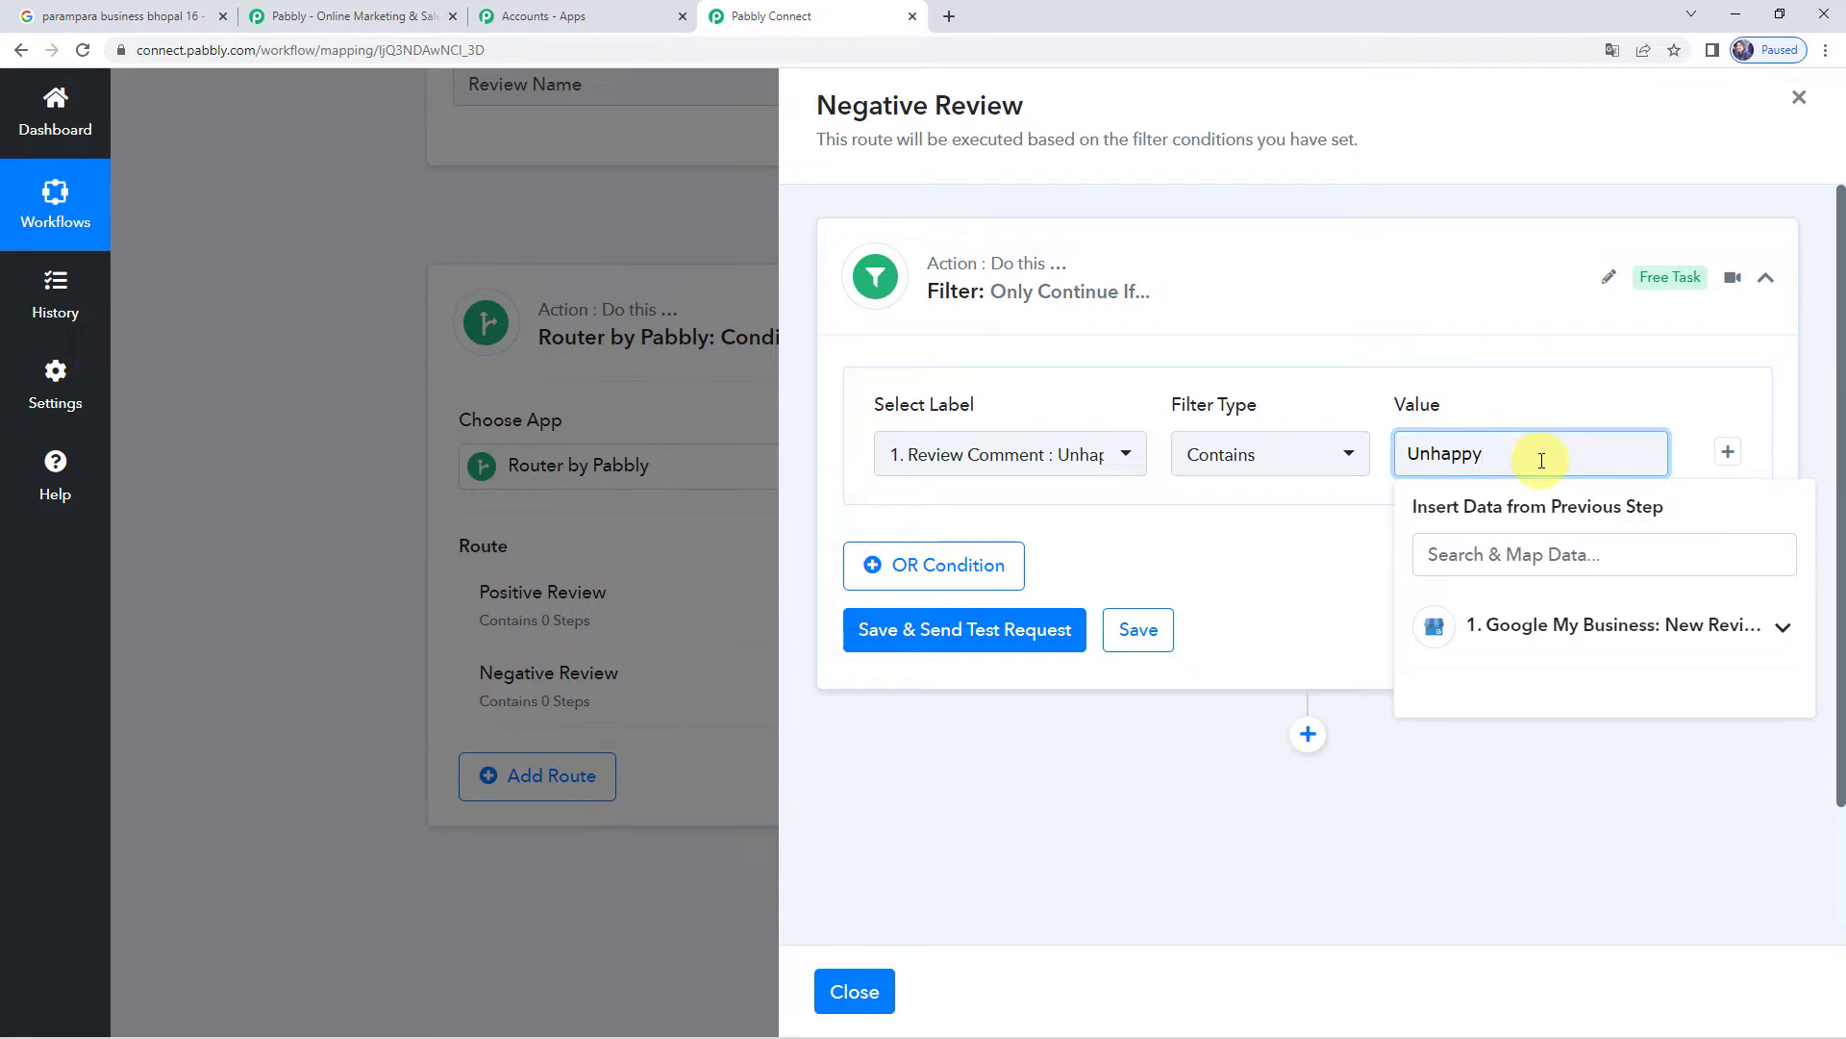
left_click(1286, 547)
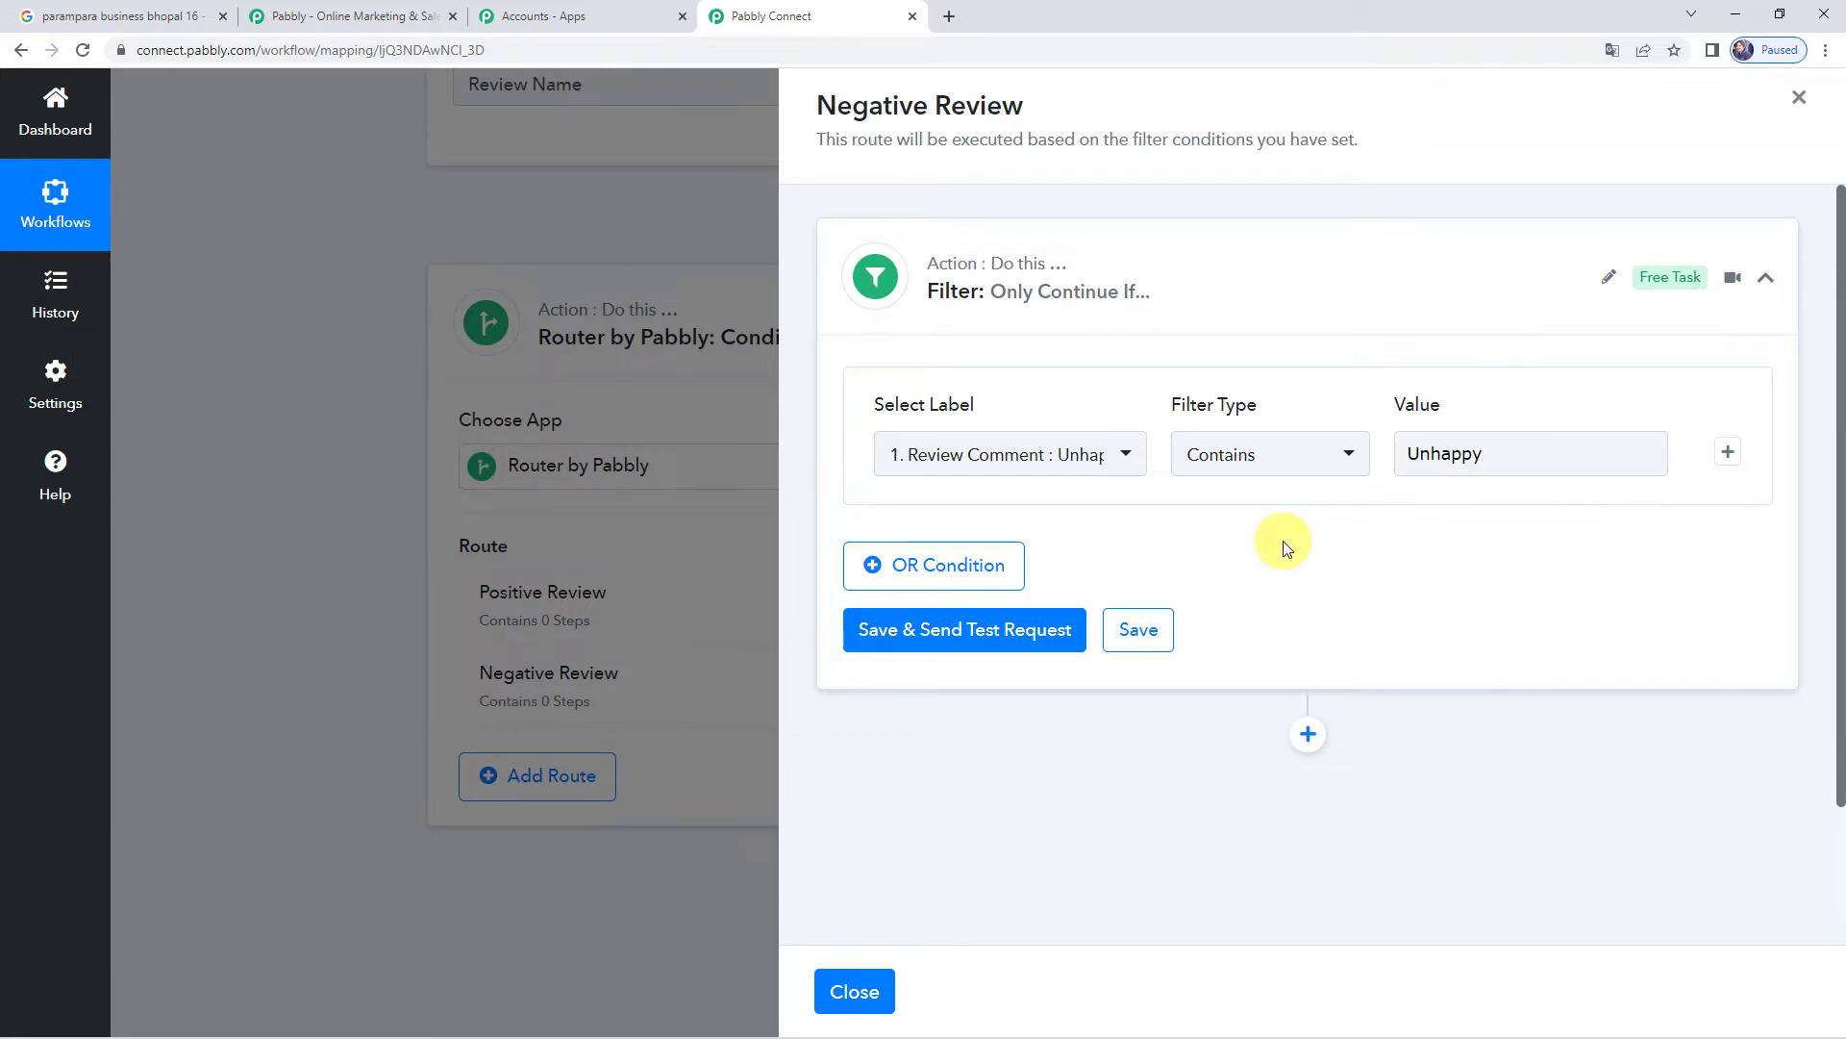
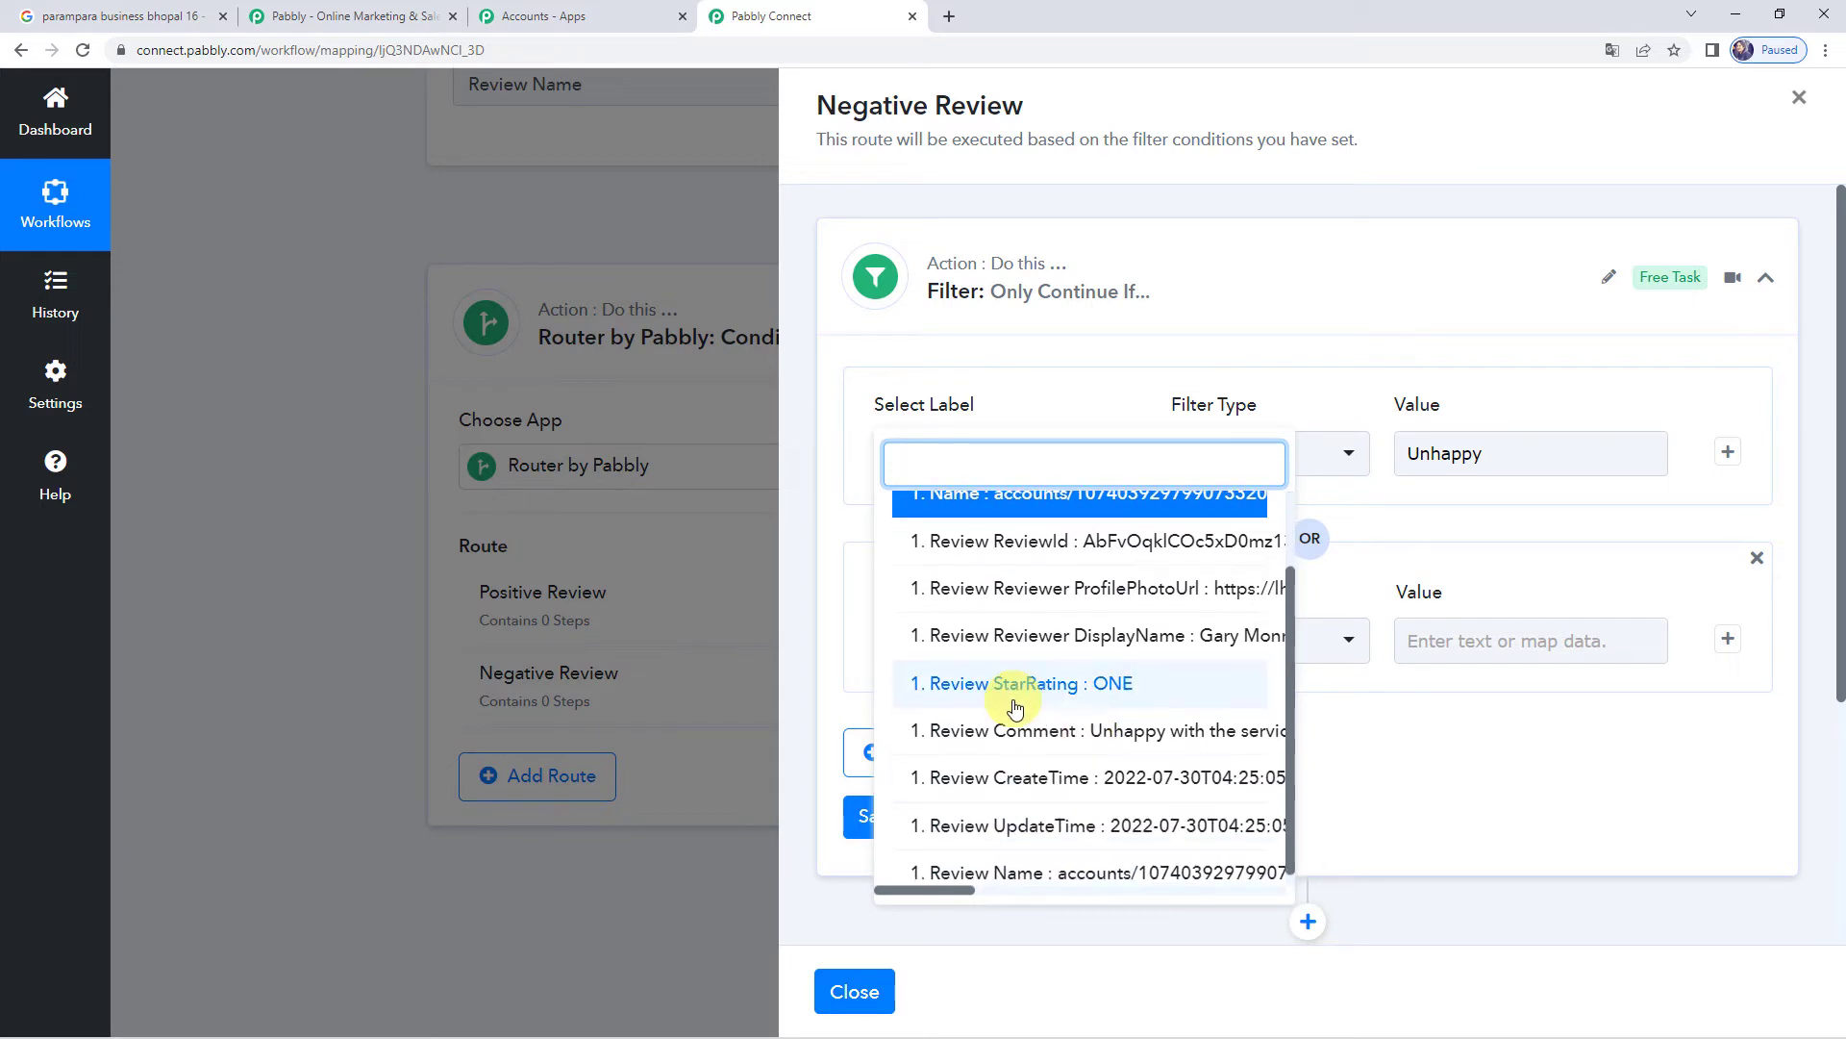
- Set the Negative Review filter's second OR condition to Review Comment Contains "Poor service"
left_click(1022, 731)
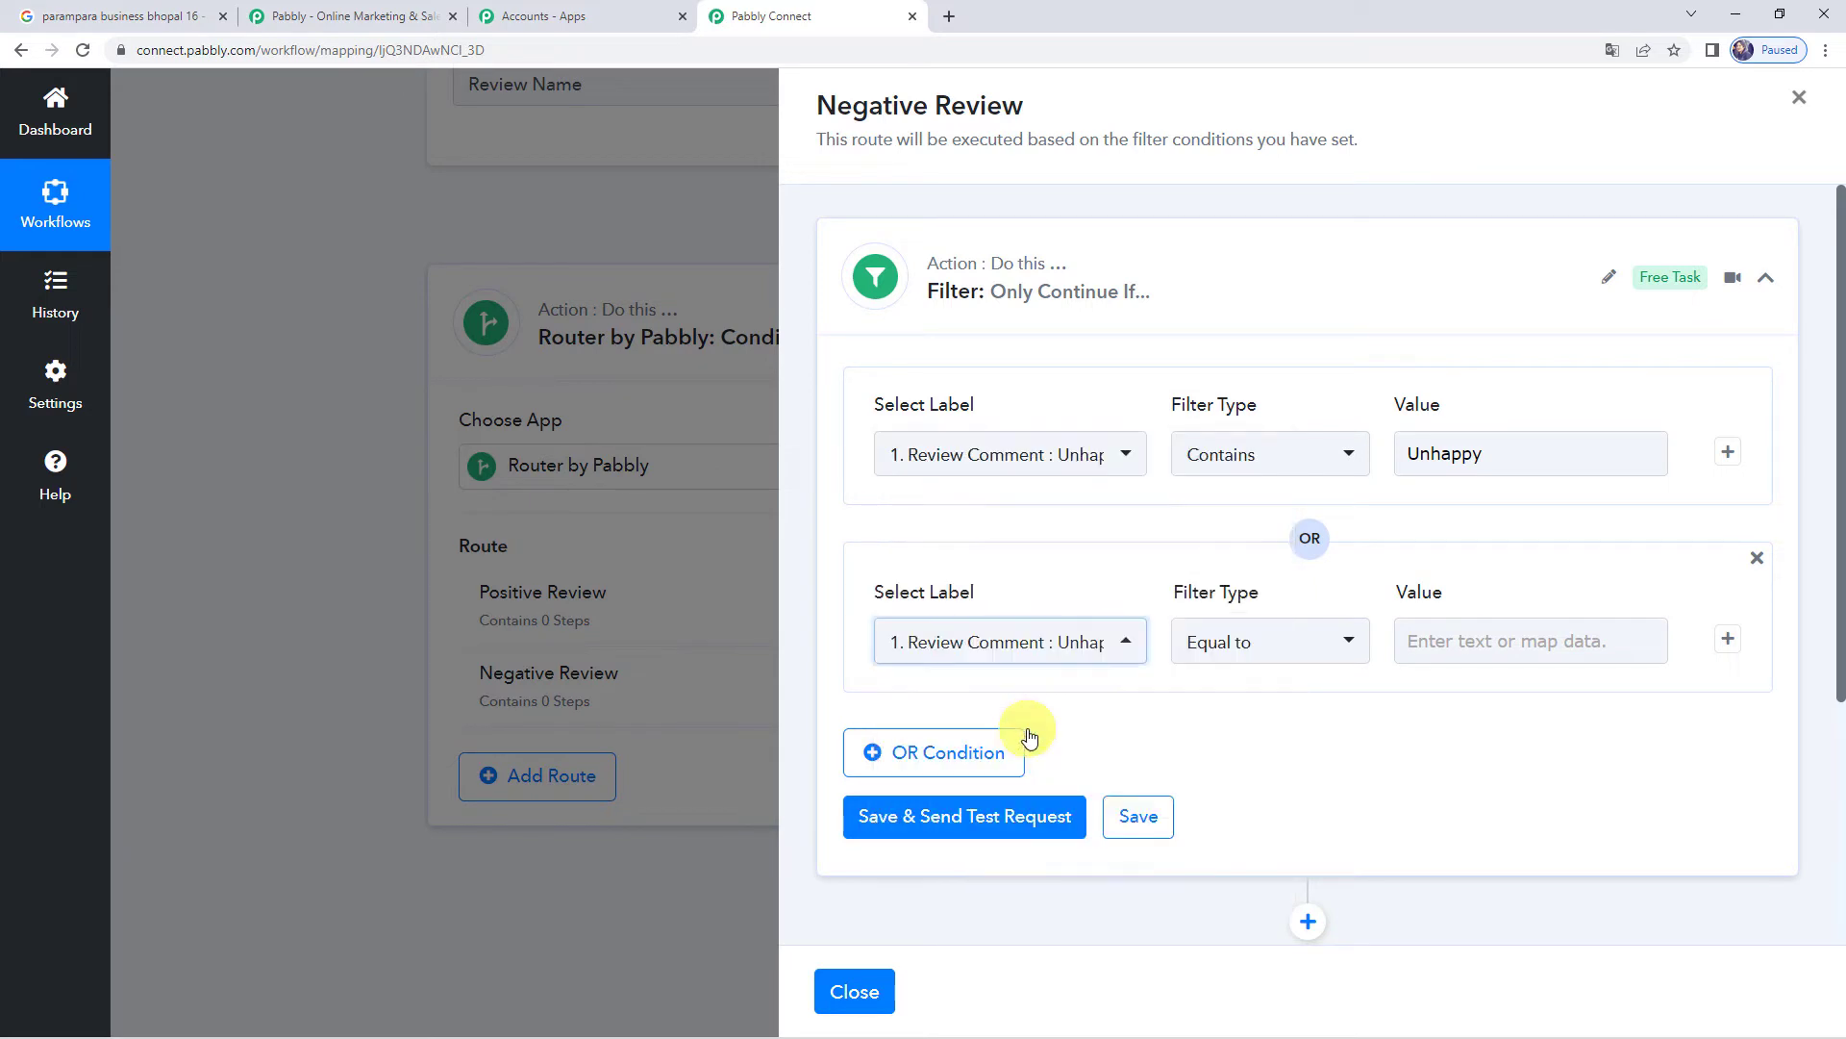
left_click(1241, 644)
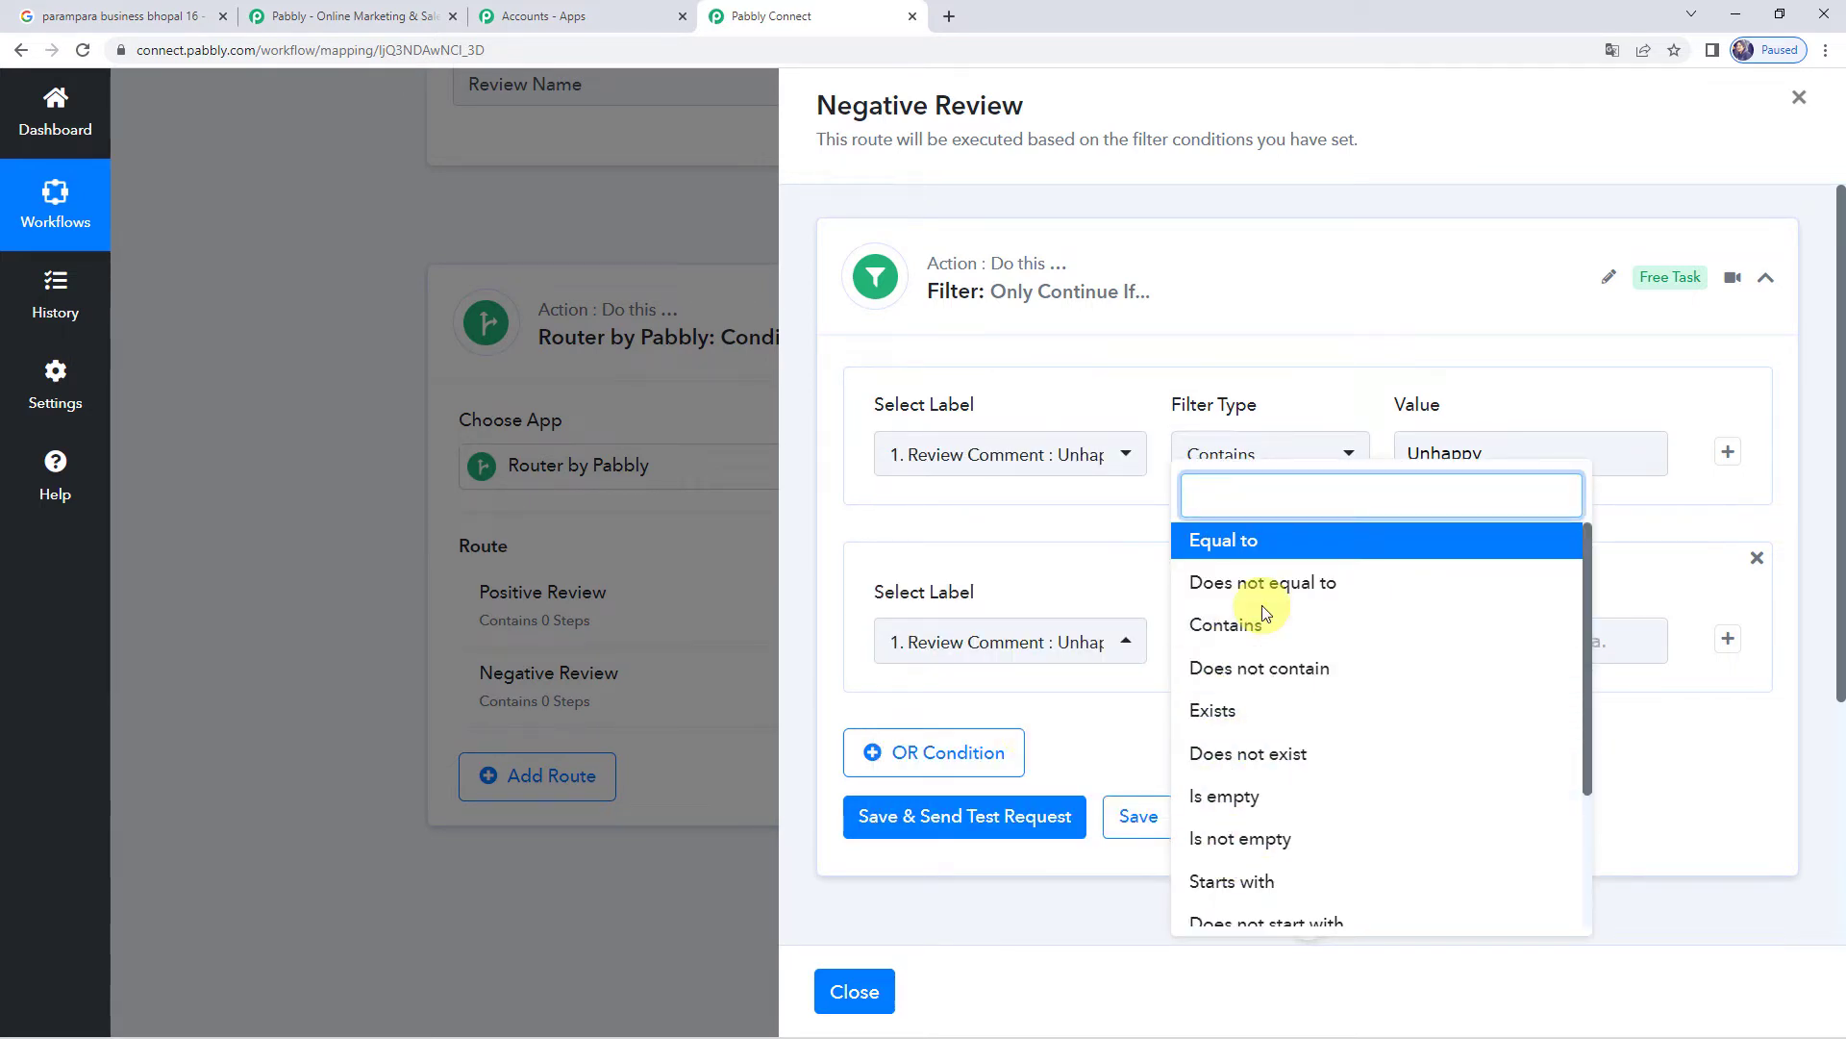
left_click(1260, 620)
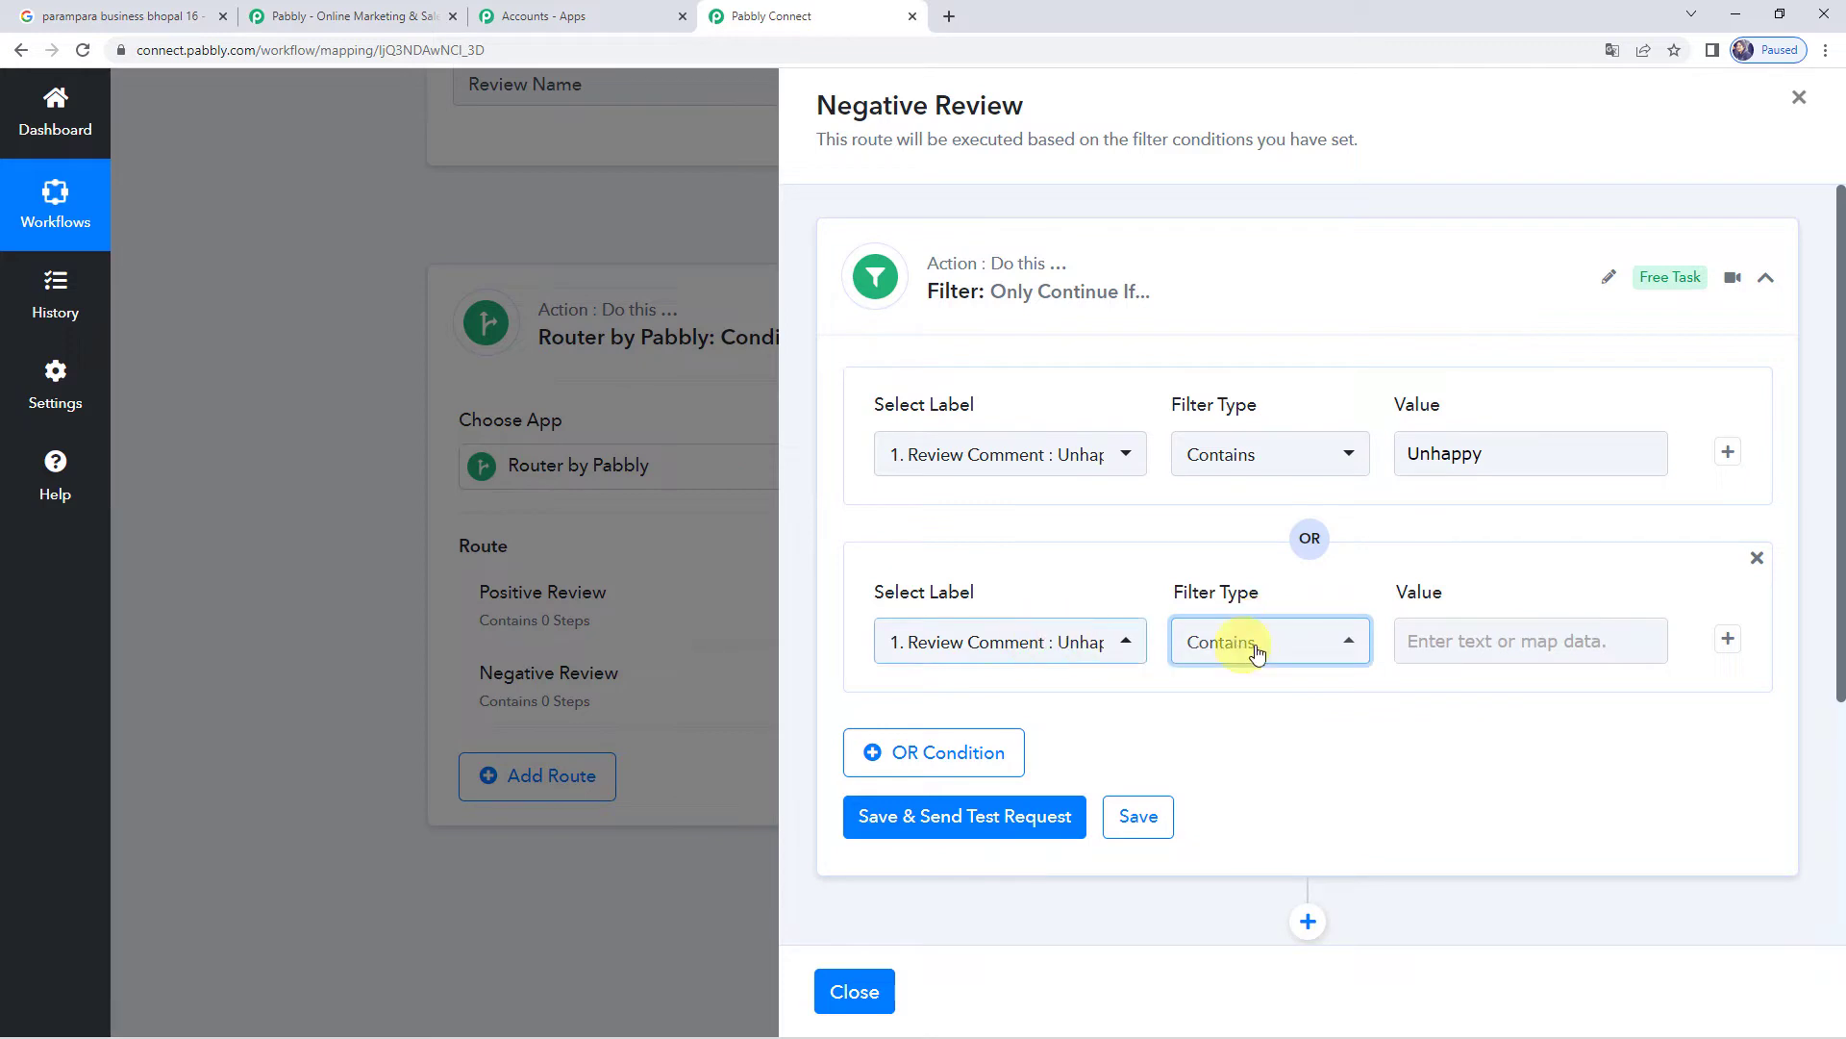
left_click(1469, 643)
type("Poor service")
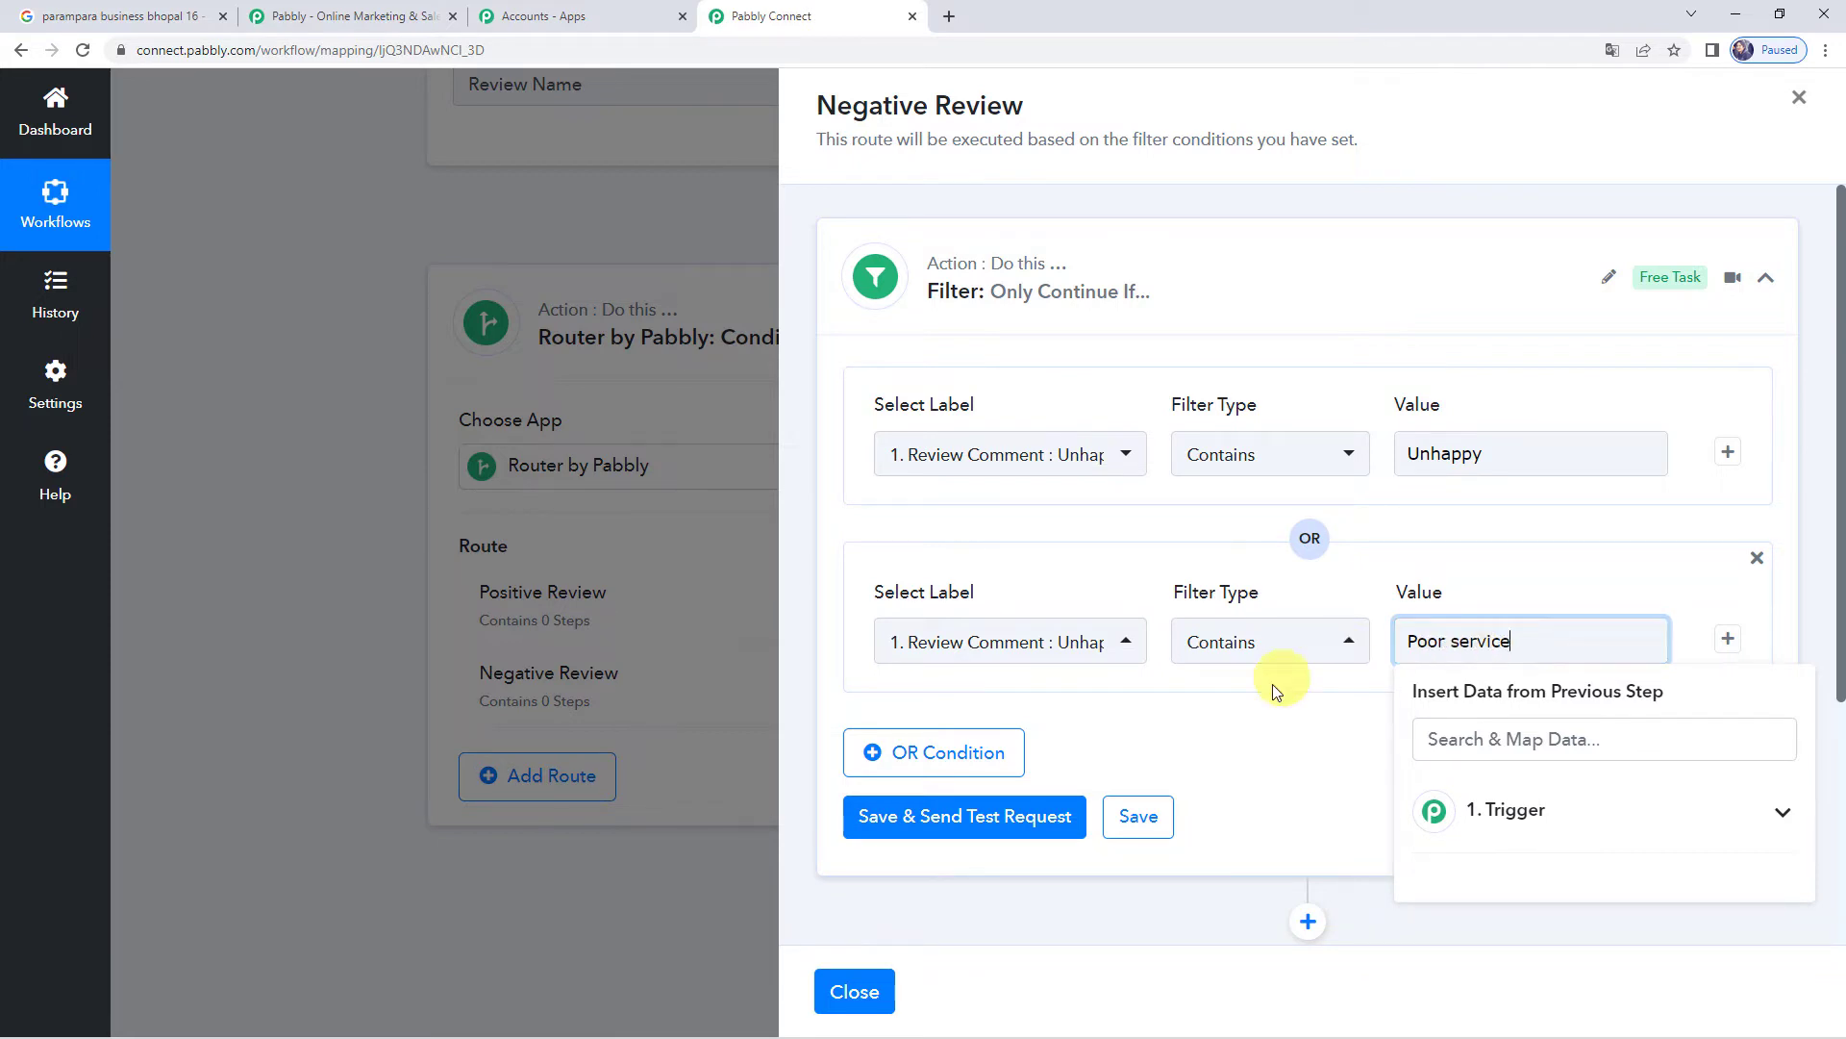
left_click(1261, 718)
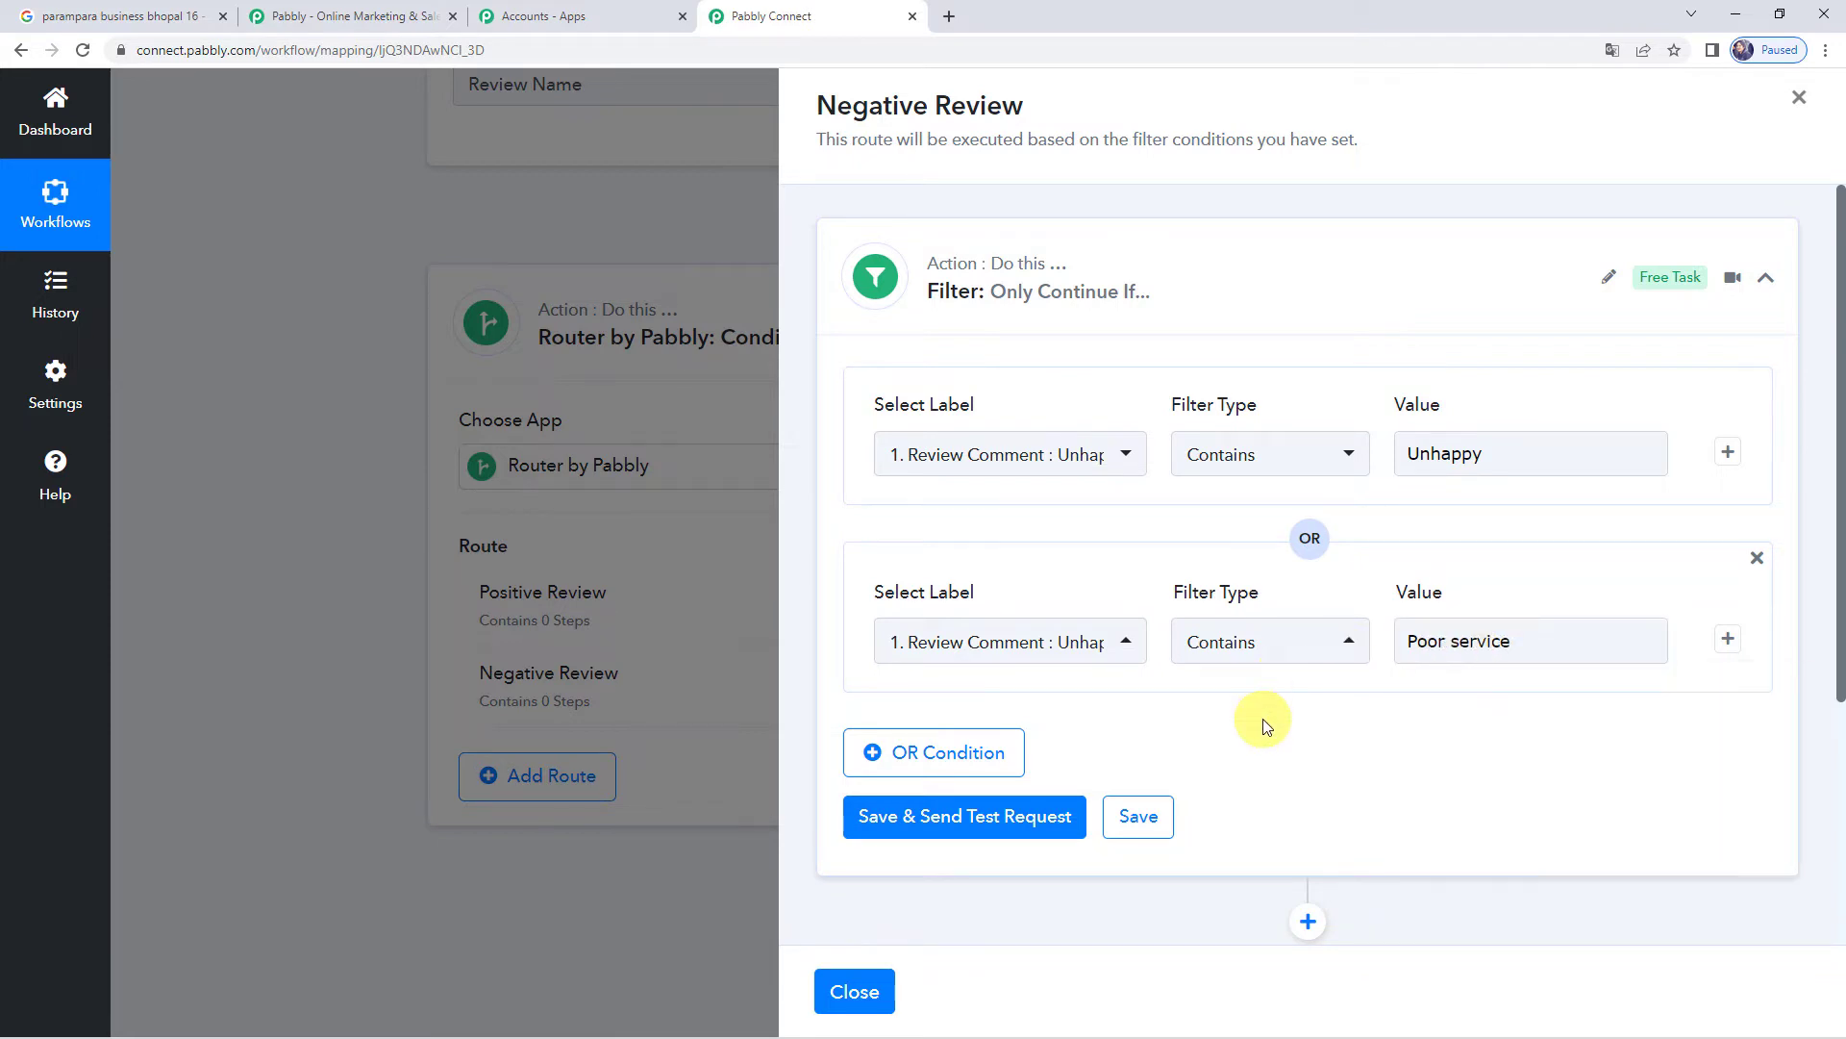
- Add a third OR condition to the Negative Review filter with Review Comment Contains "waste of time"
left_click(886, 757)
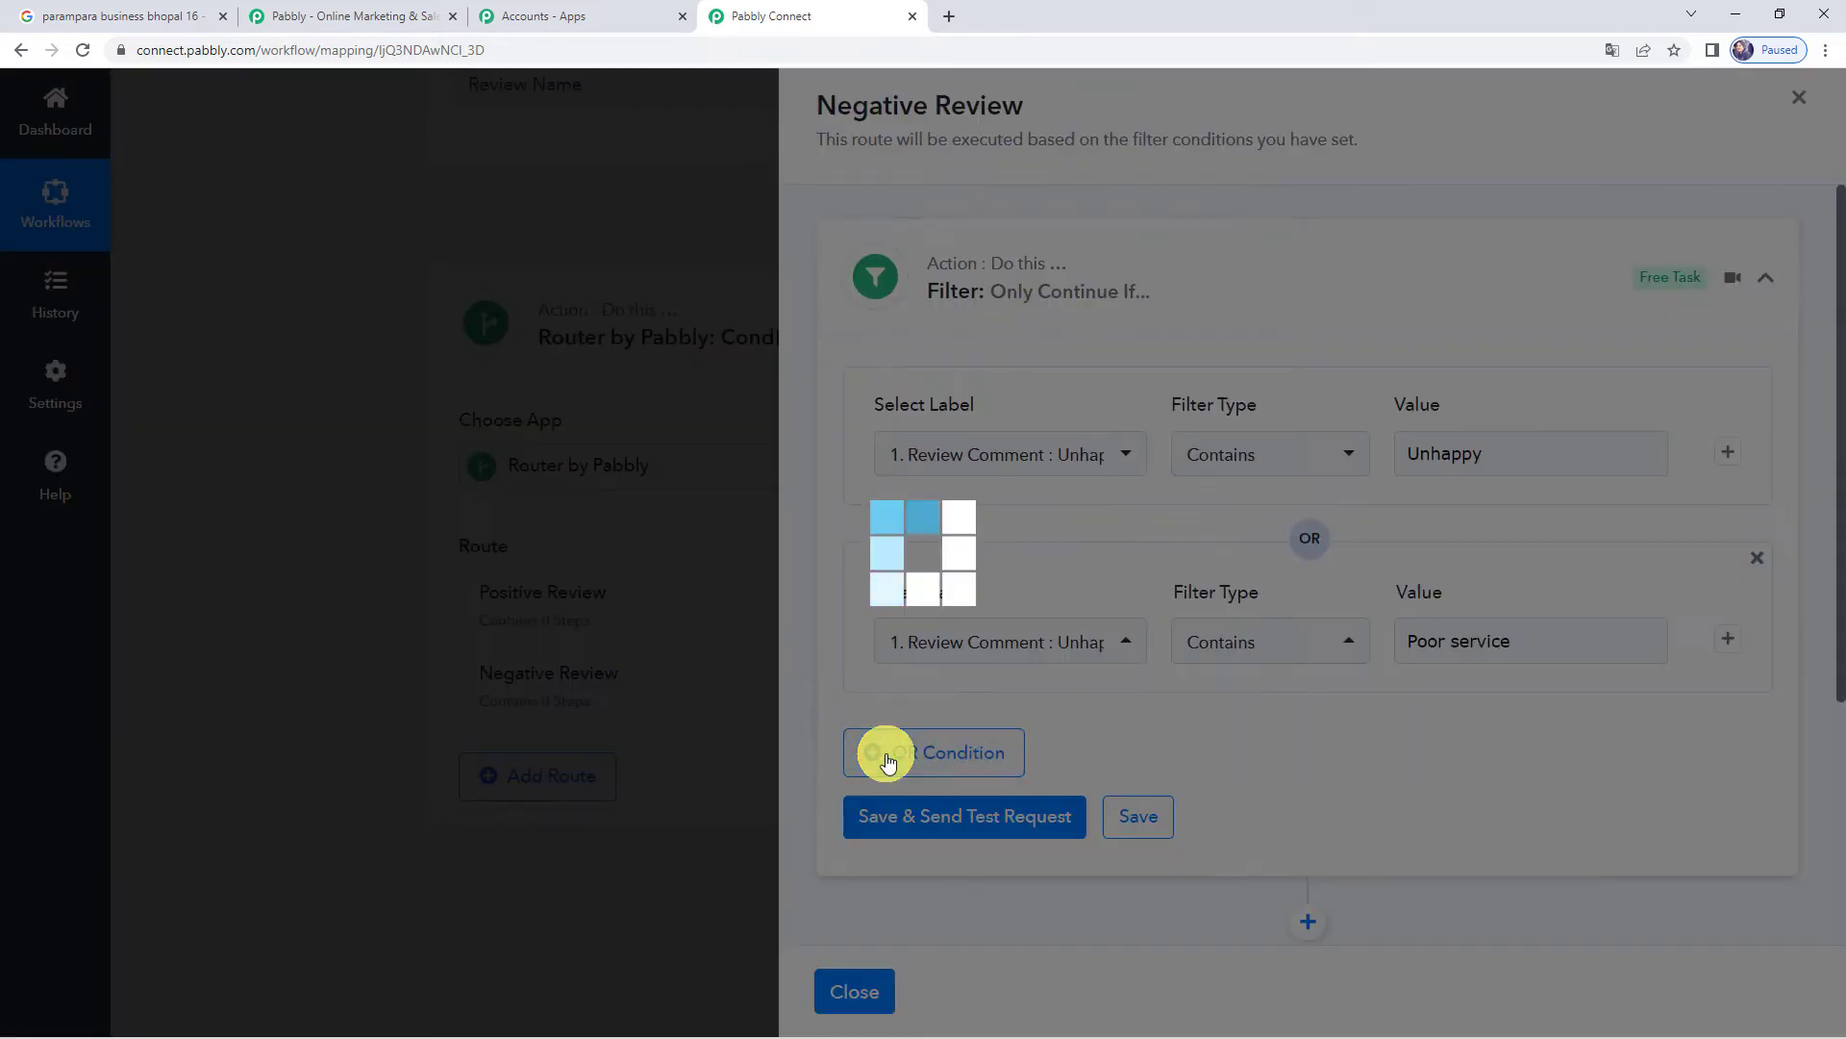
scroll(985, 760, "down", 2)
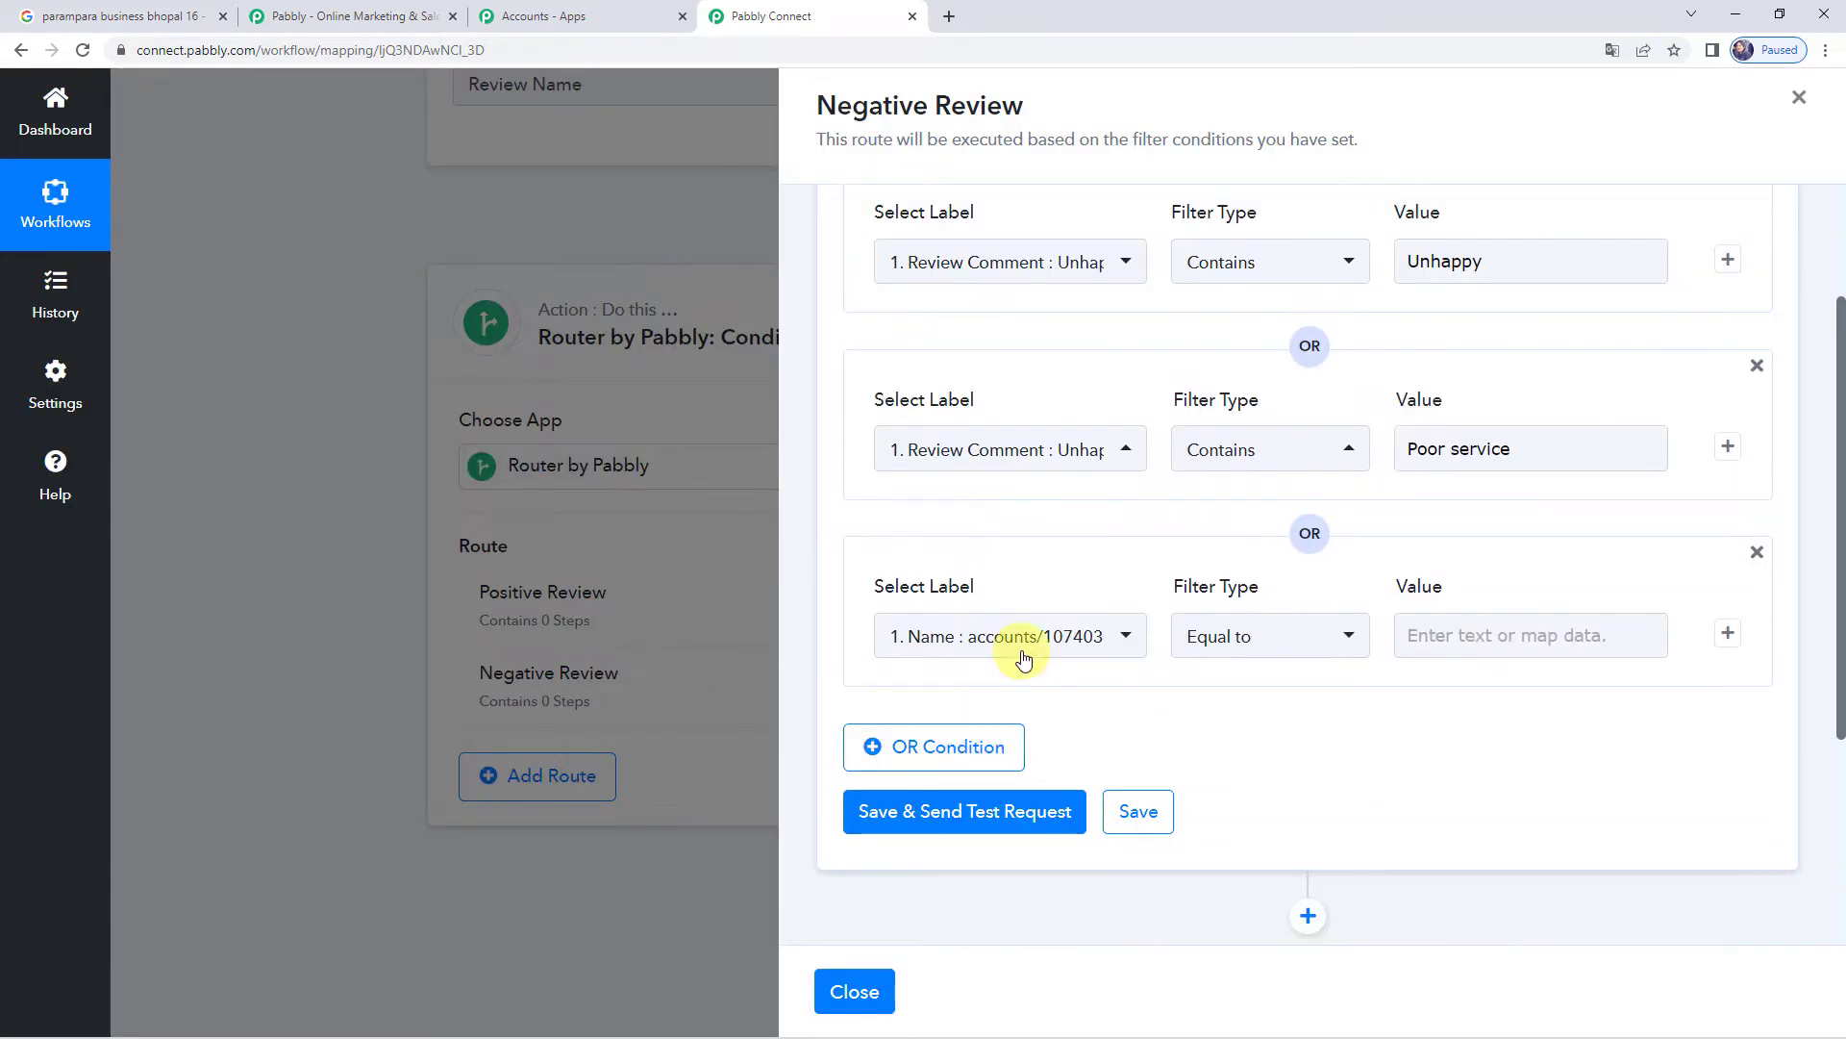
left_click(1009, 642)
left_click(1018, 517)
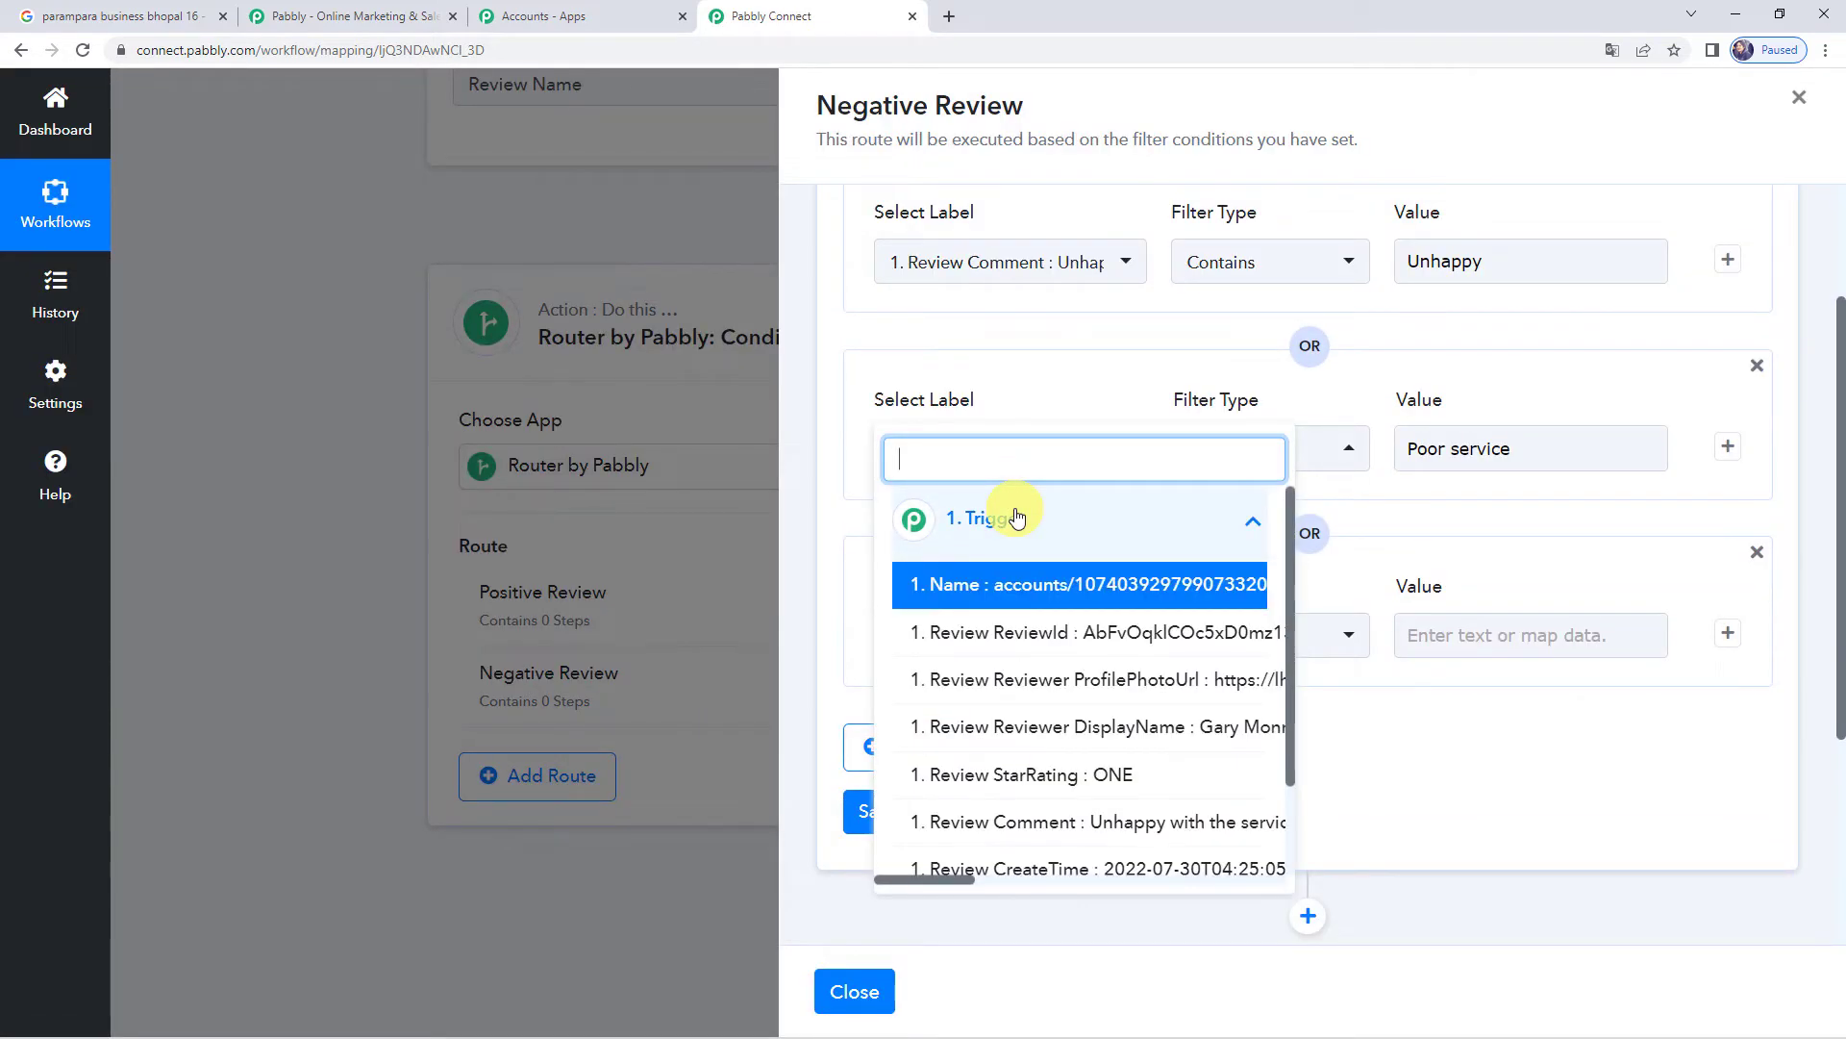
left_click(1012, 831)
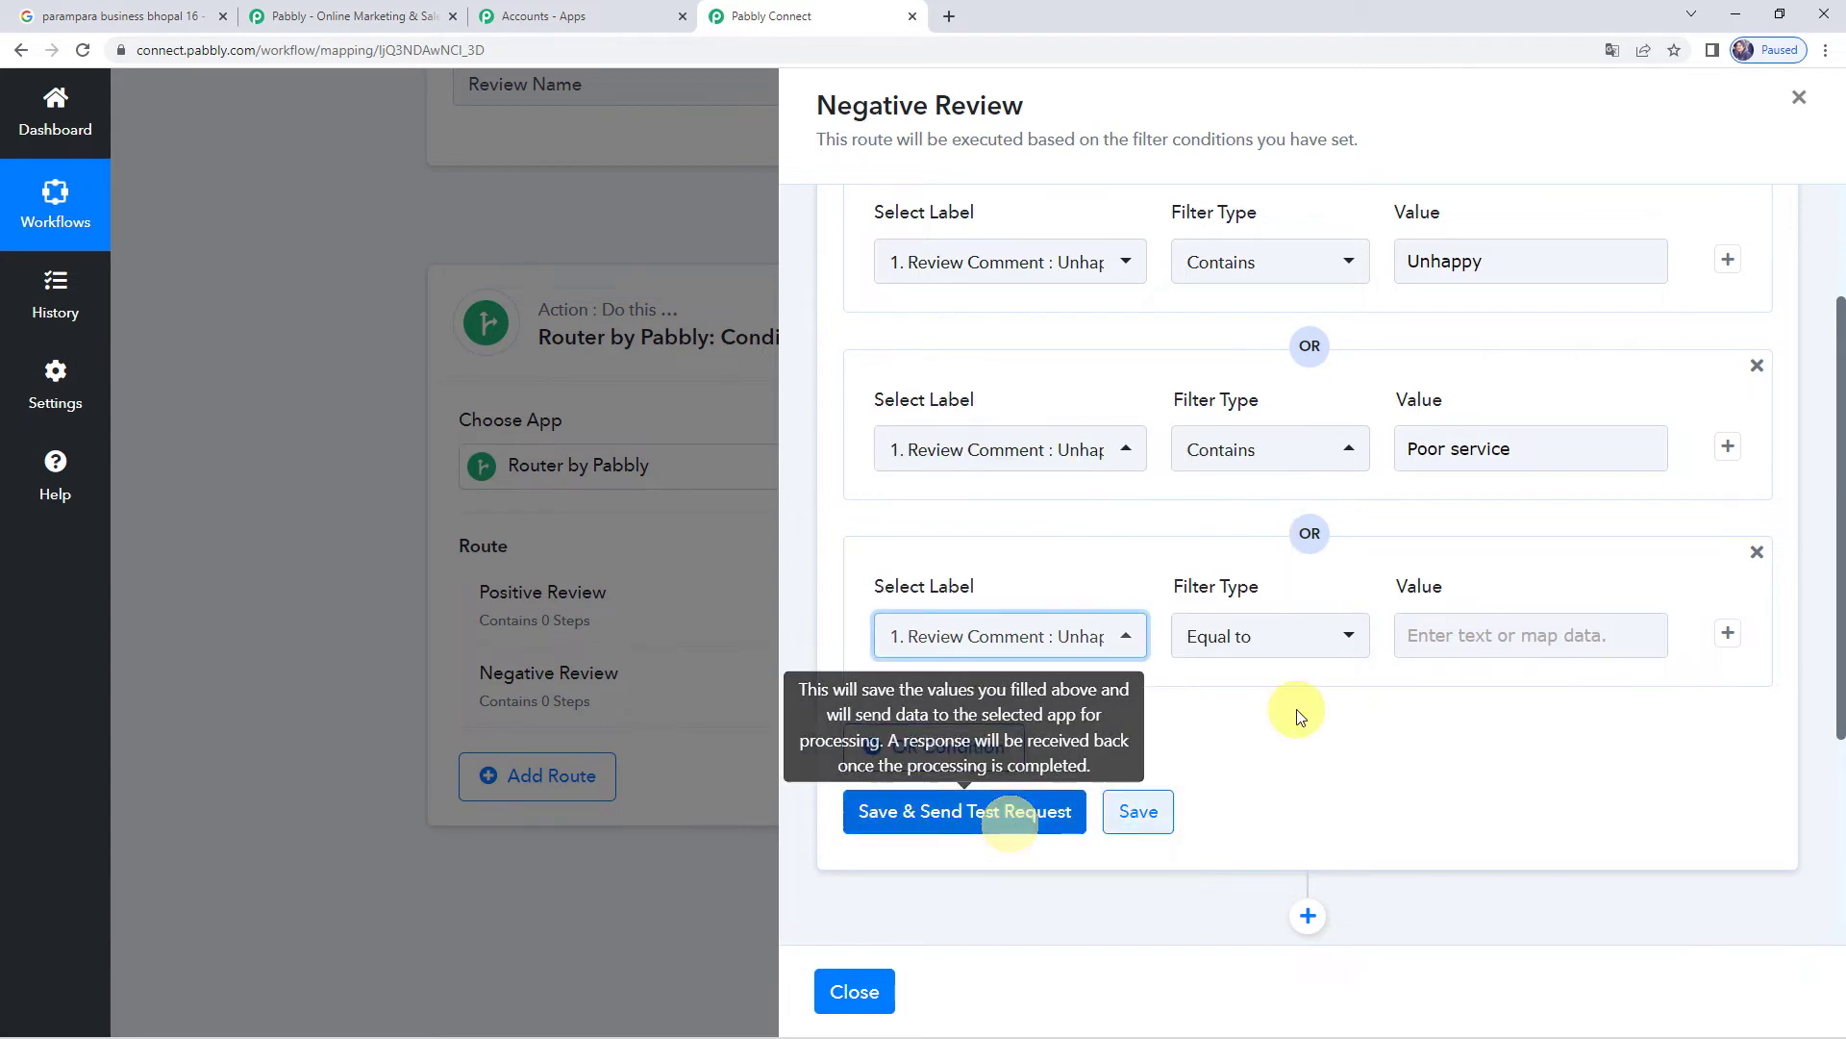
left_click(1284, 633)
left_click(1250, 635)
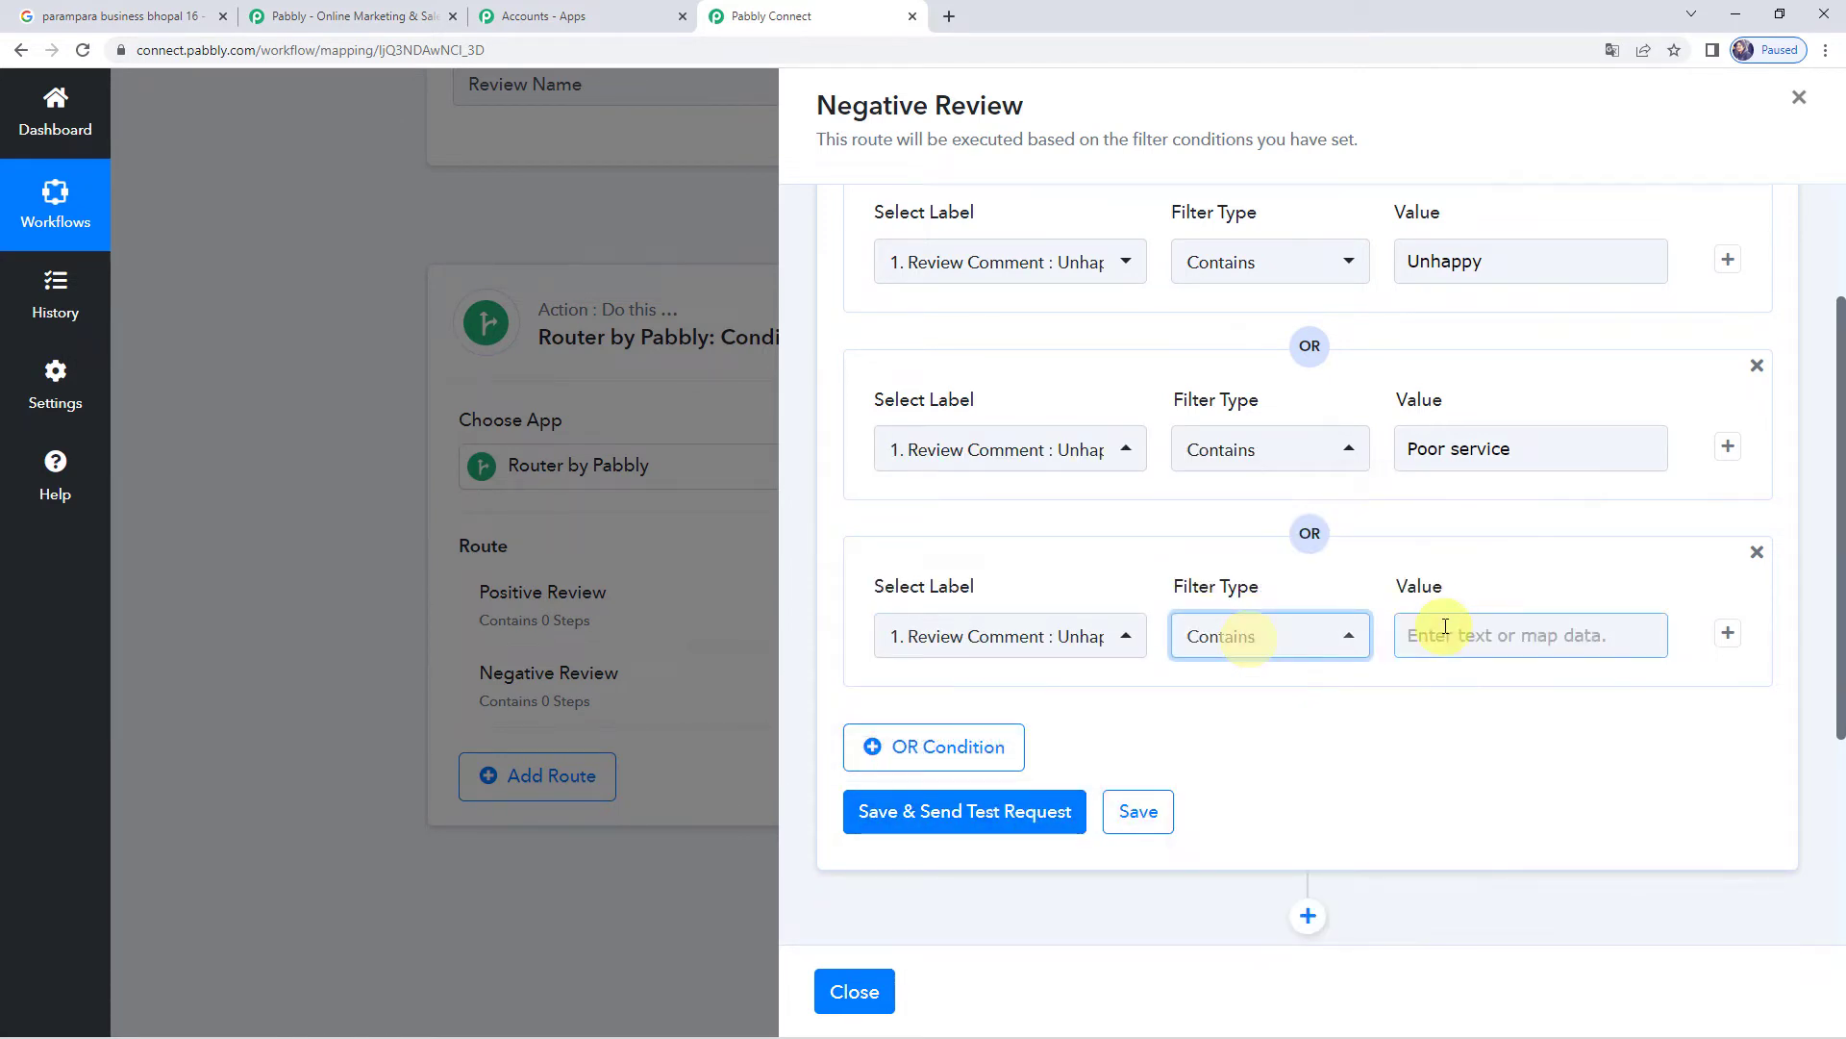
left_click(1445, 633)
type("waste of time")
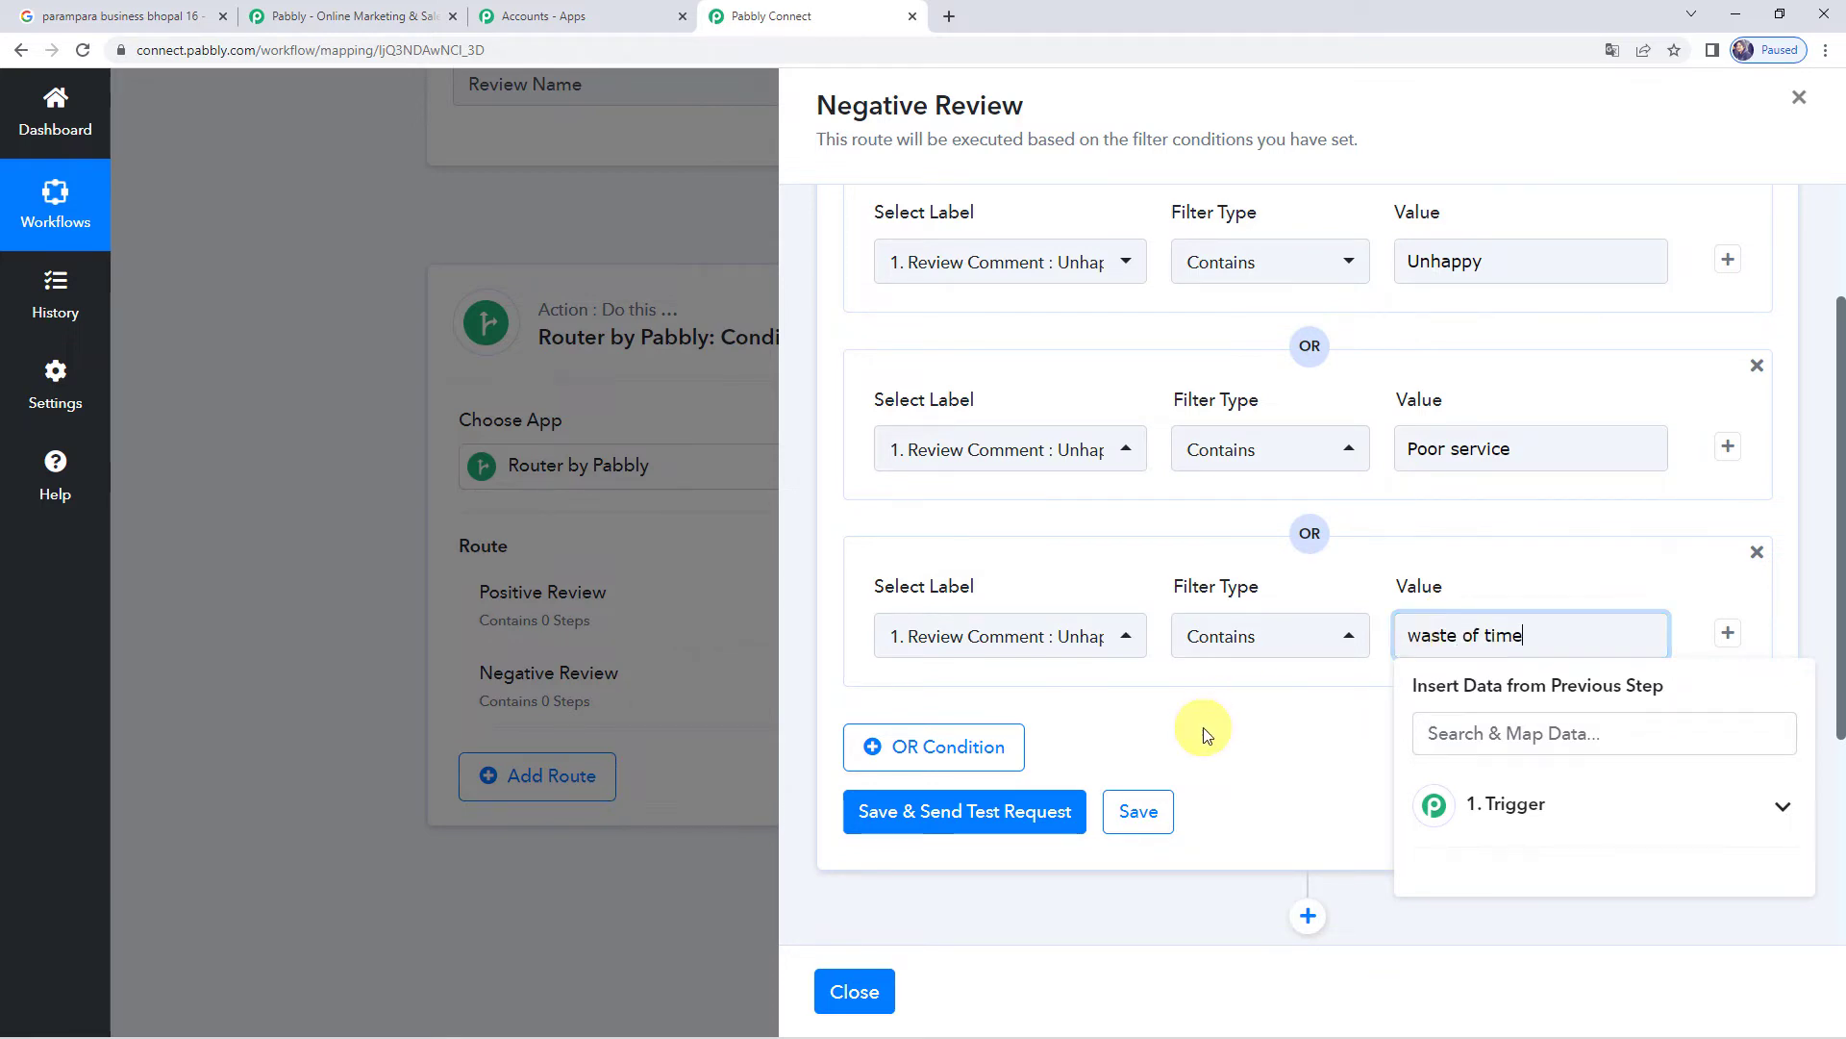
left_click(1198, 730)
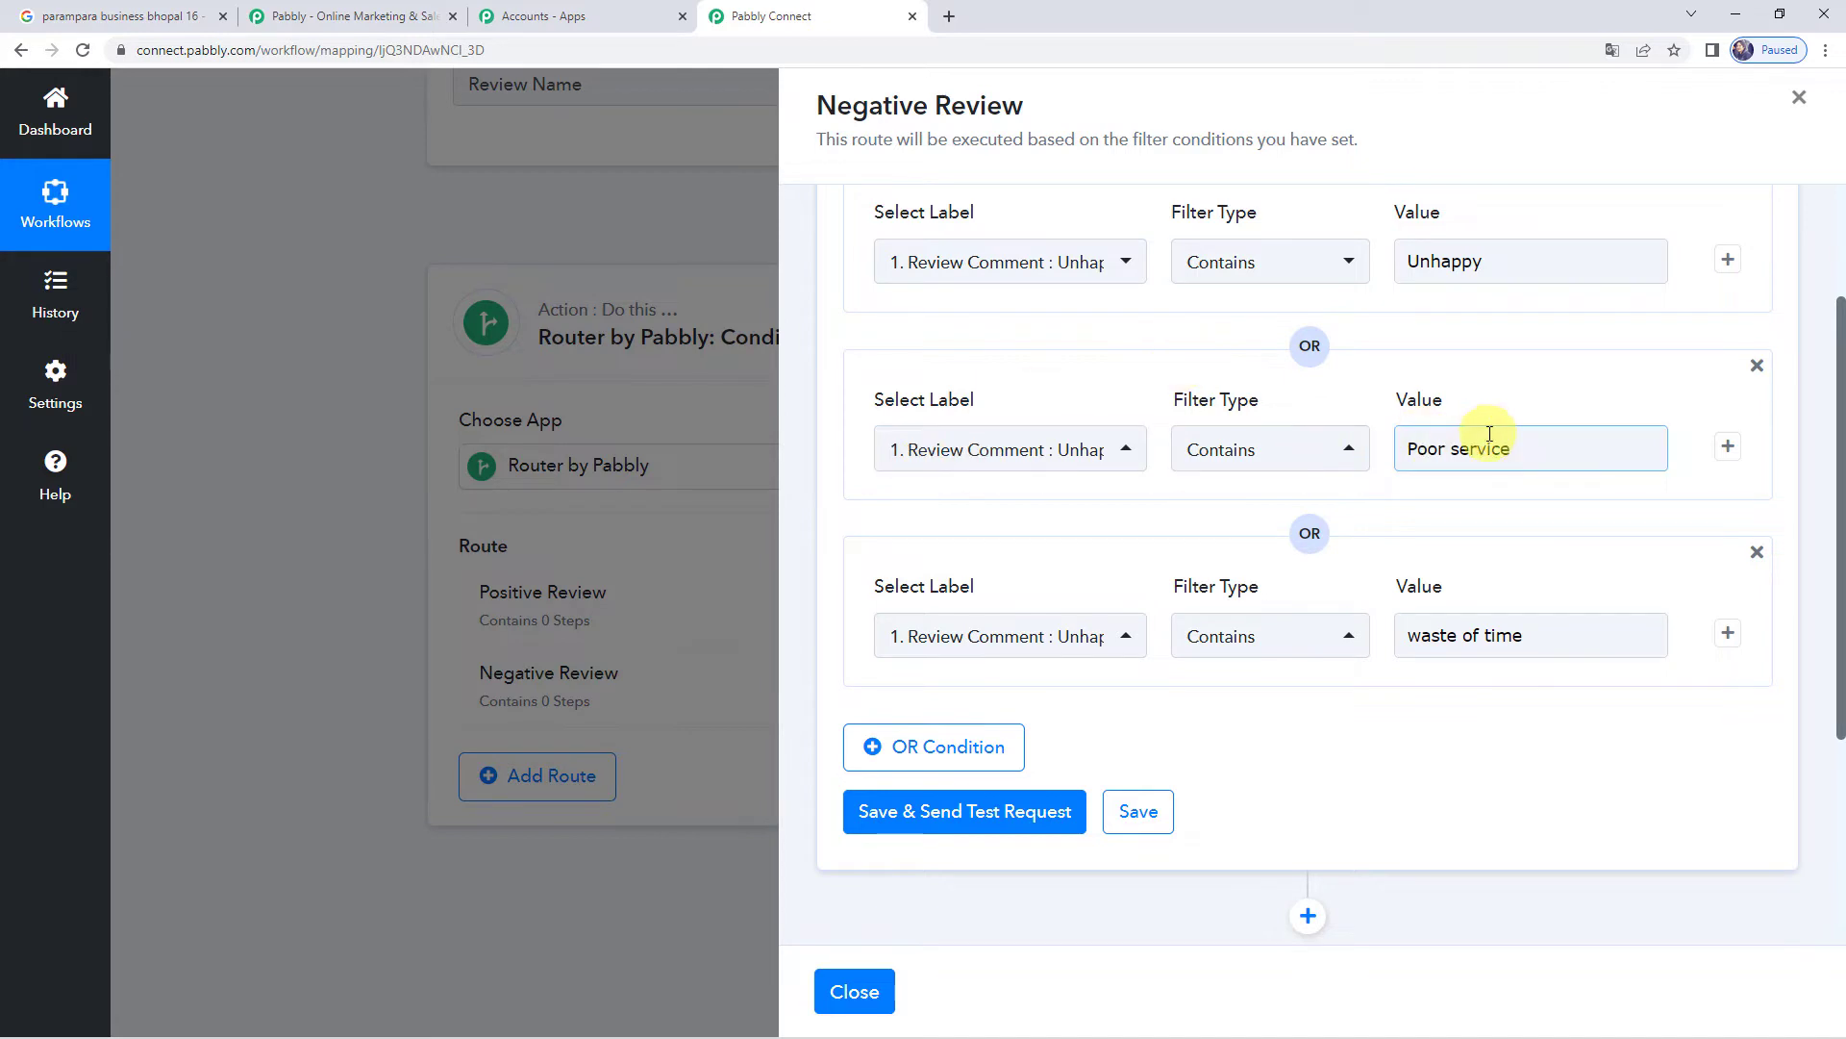
- Save the Negative Review filter and send its test request
left_click(1538, 447)
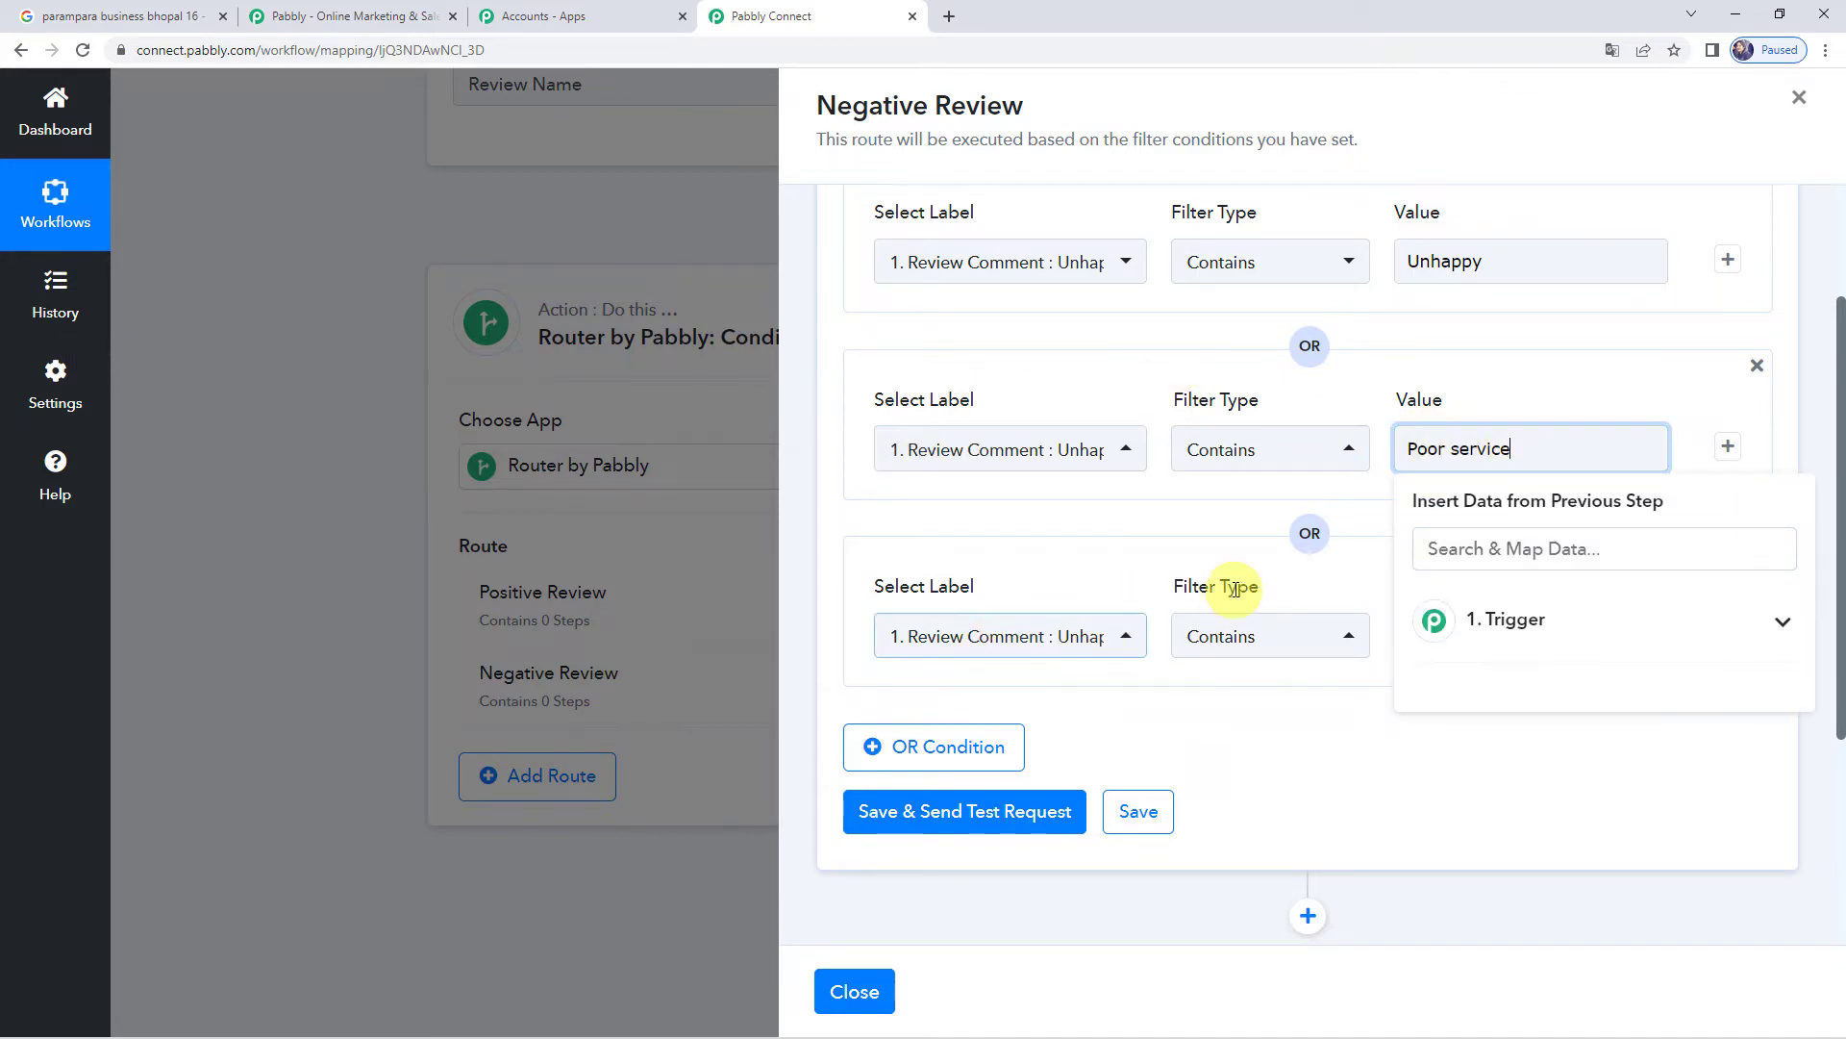
left_click(1252, 566)
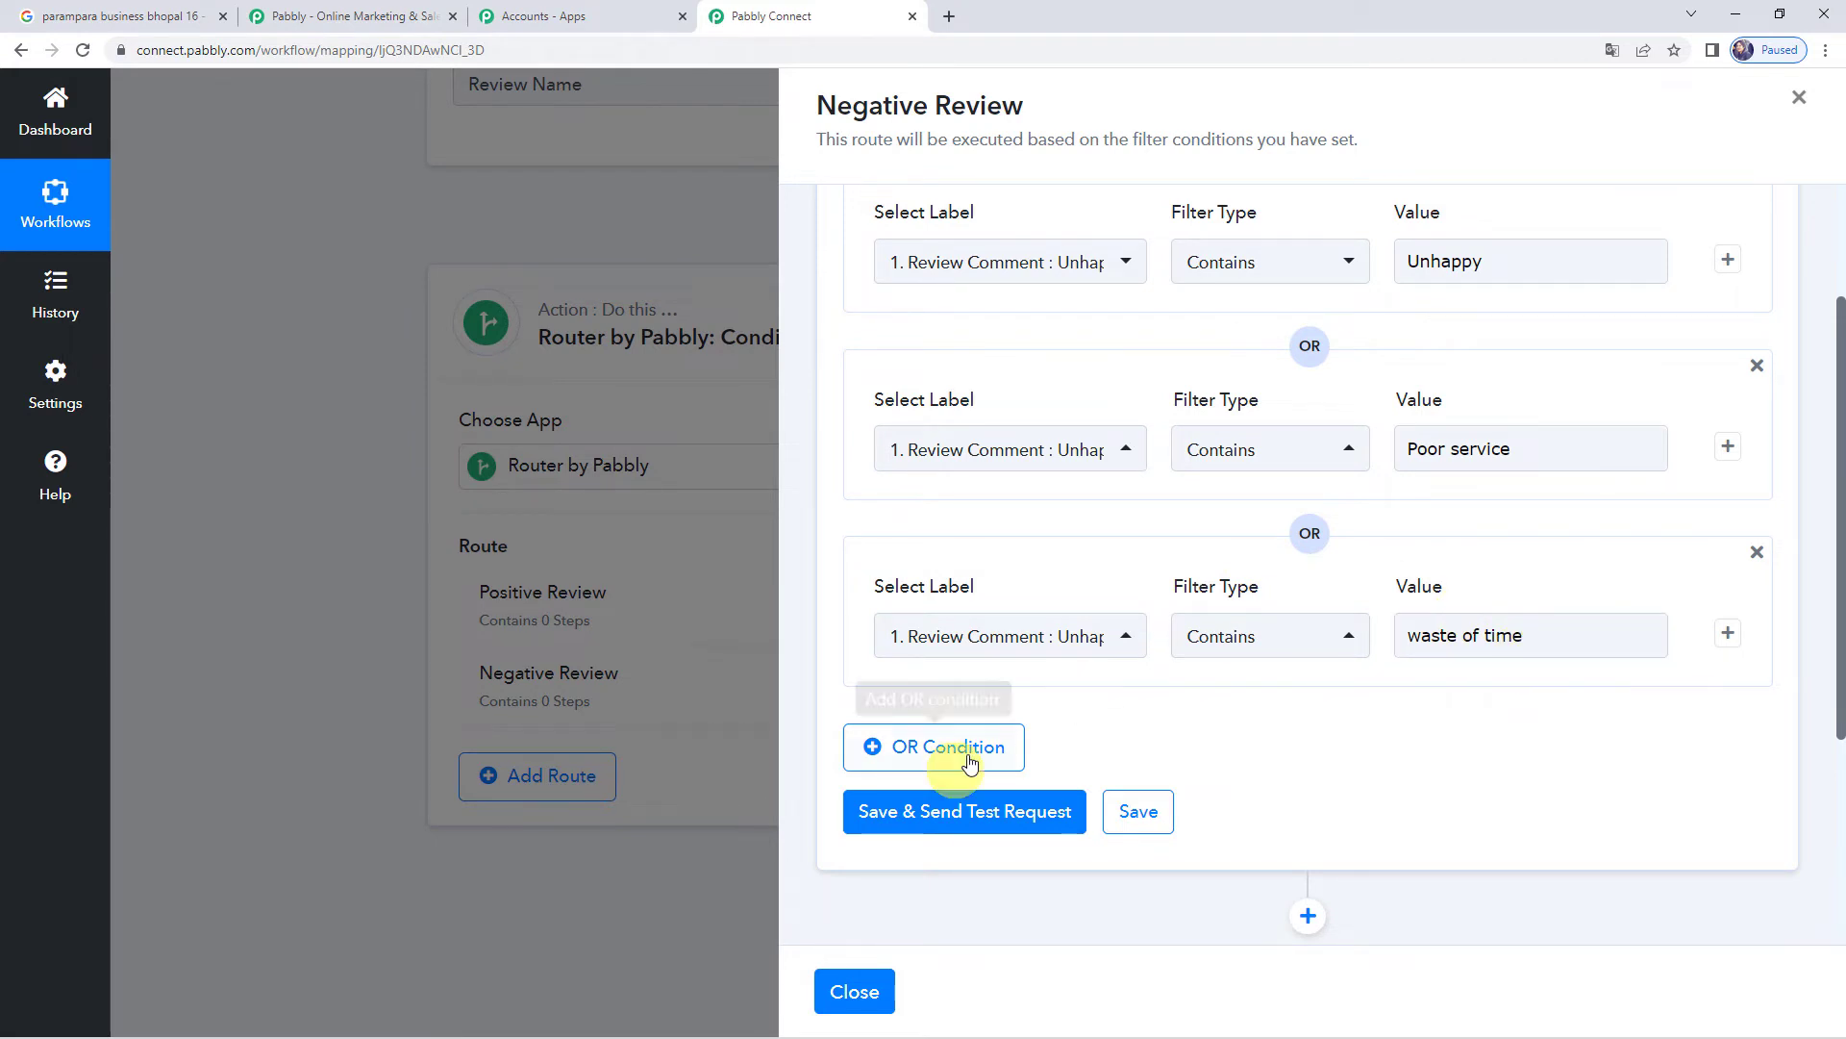
left_click(879, 813)
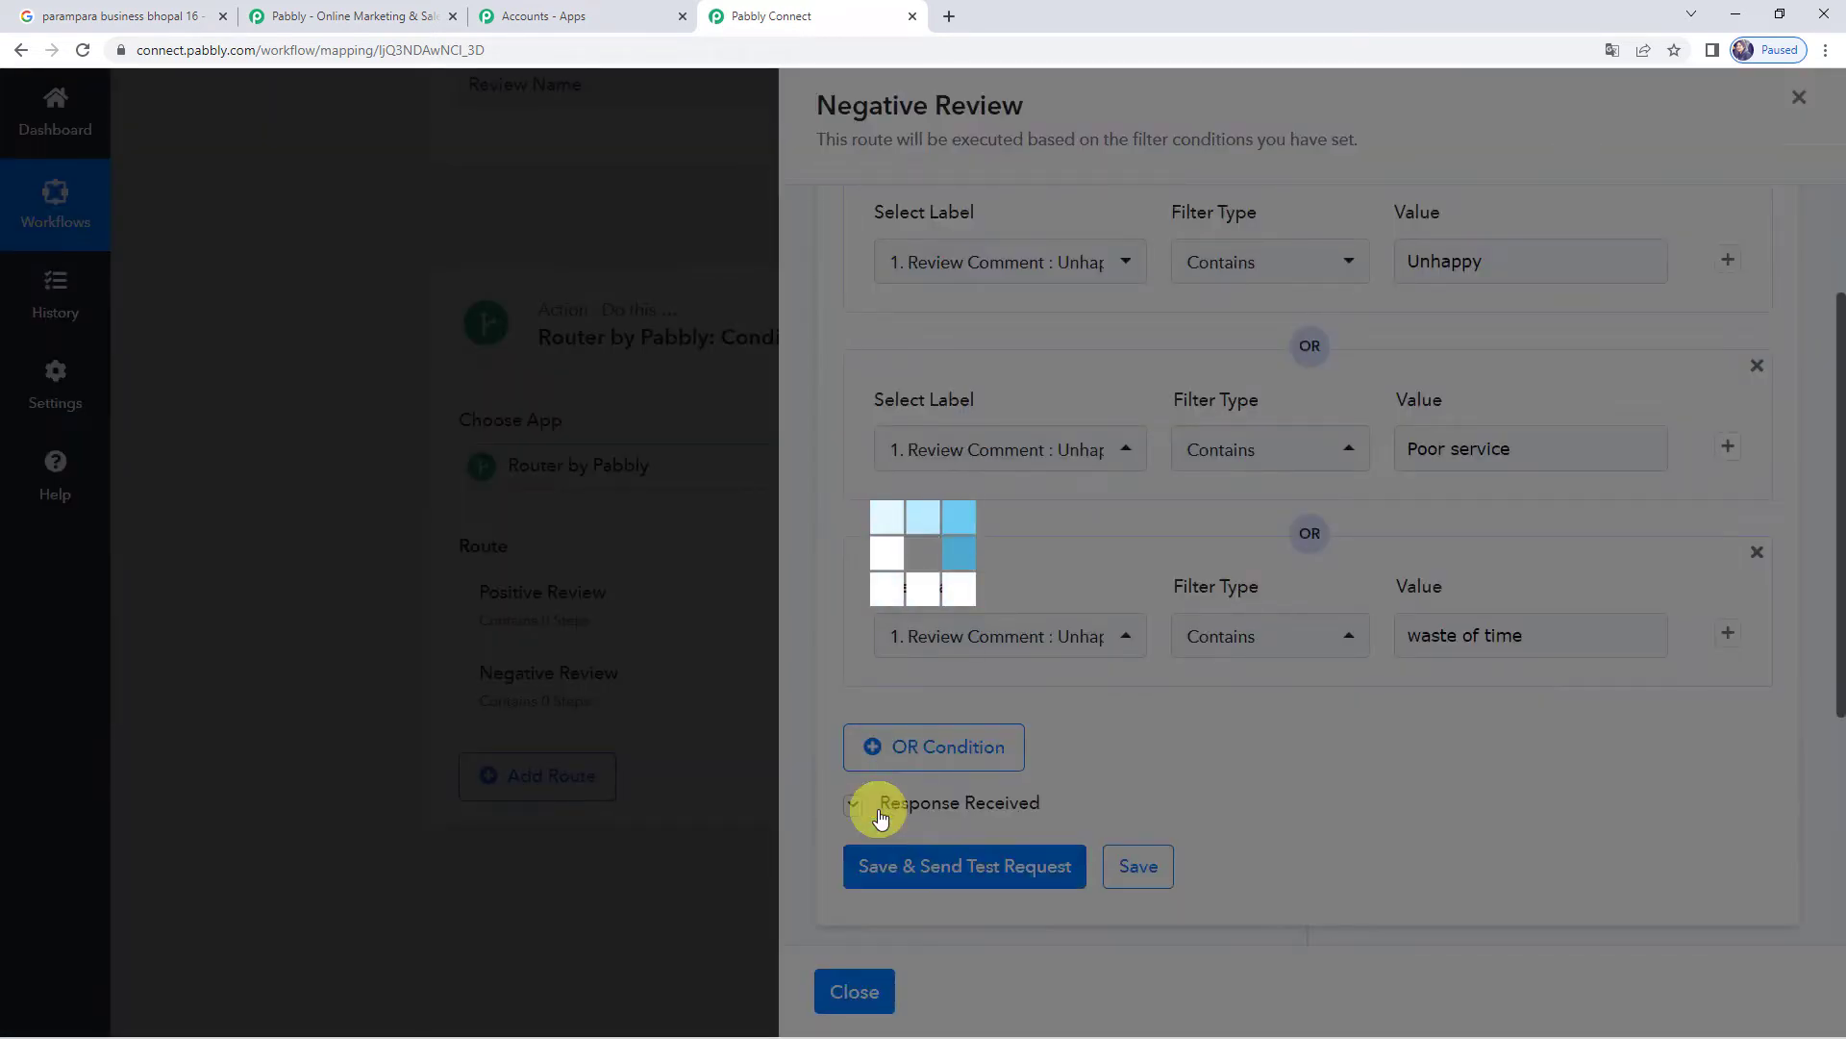
scroll(1064, 701, "down", 3)
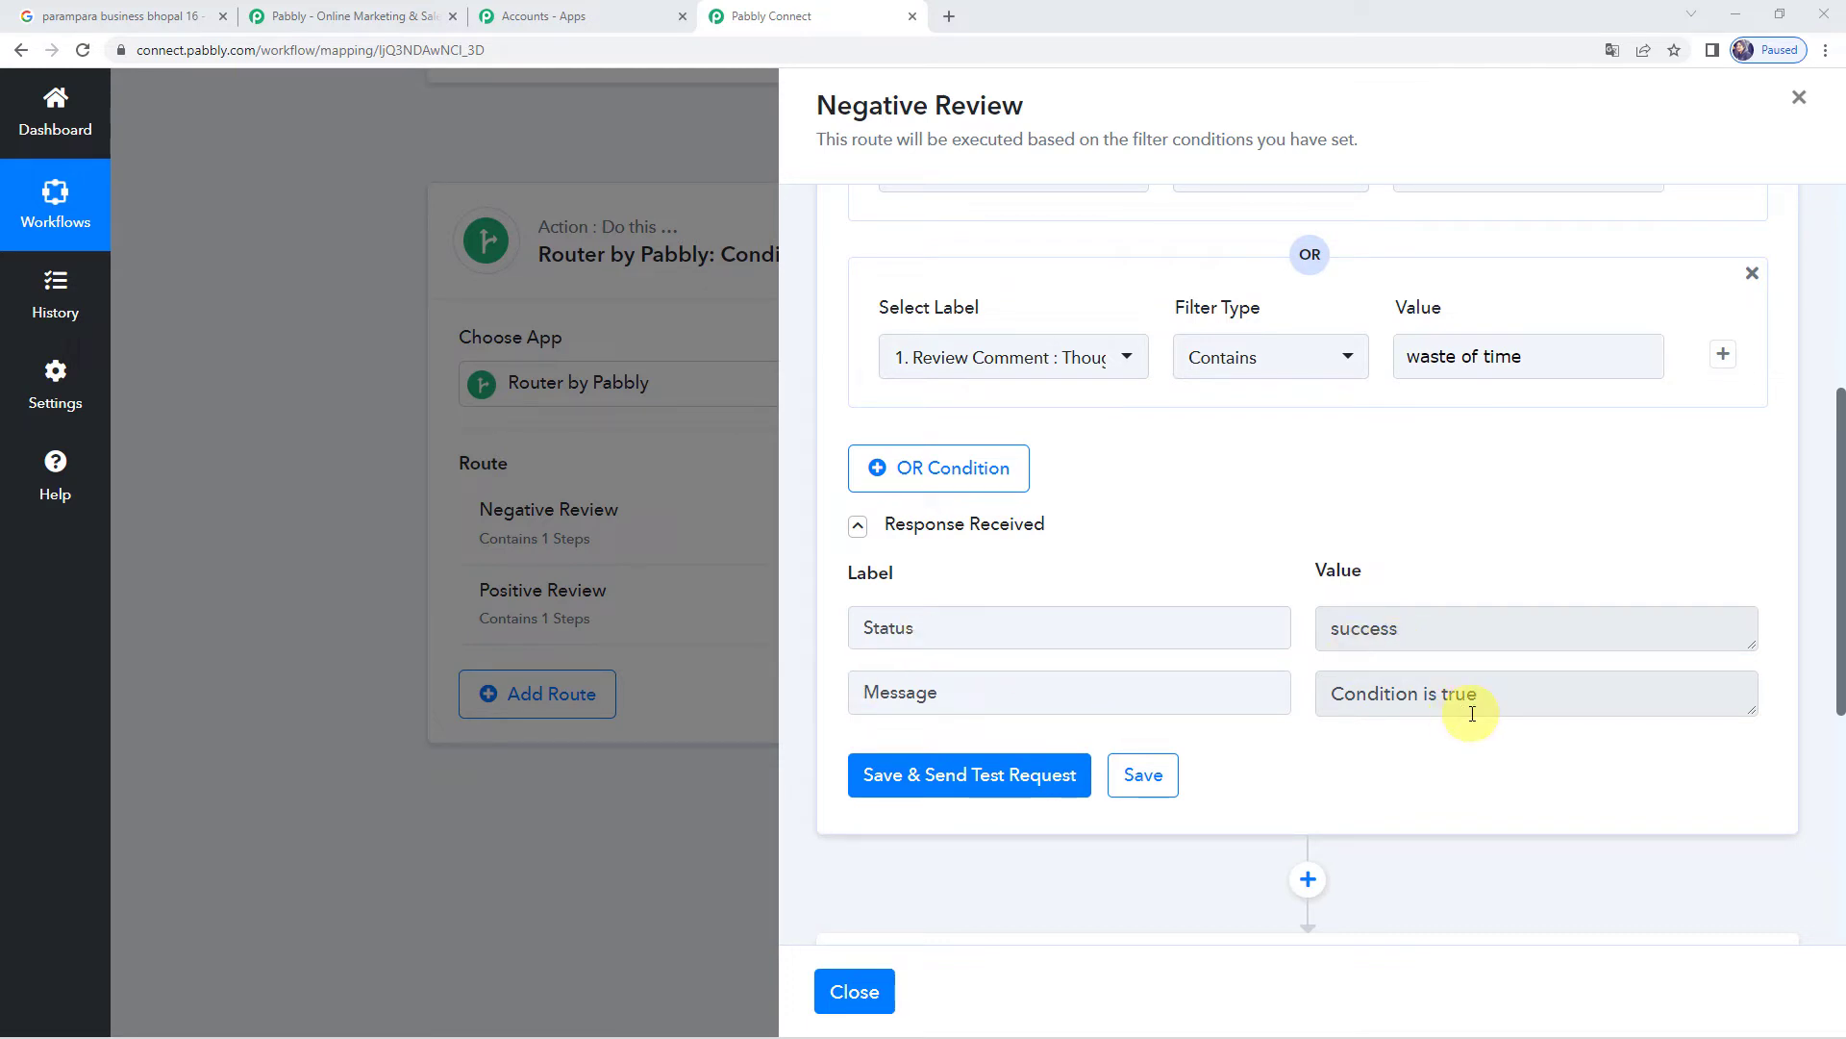
- Compare the filter's "Unhappy" keyword with the review text on the Google page and examine the filter's test response
scroll(1428, 726, "up", 5)
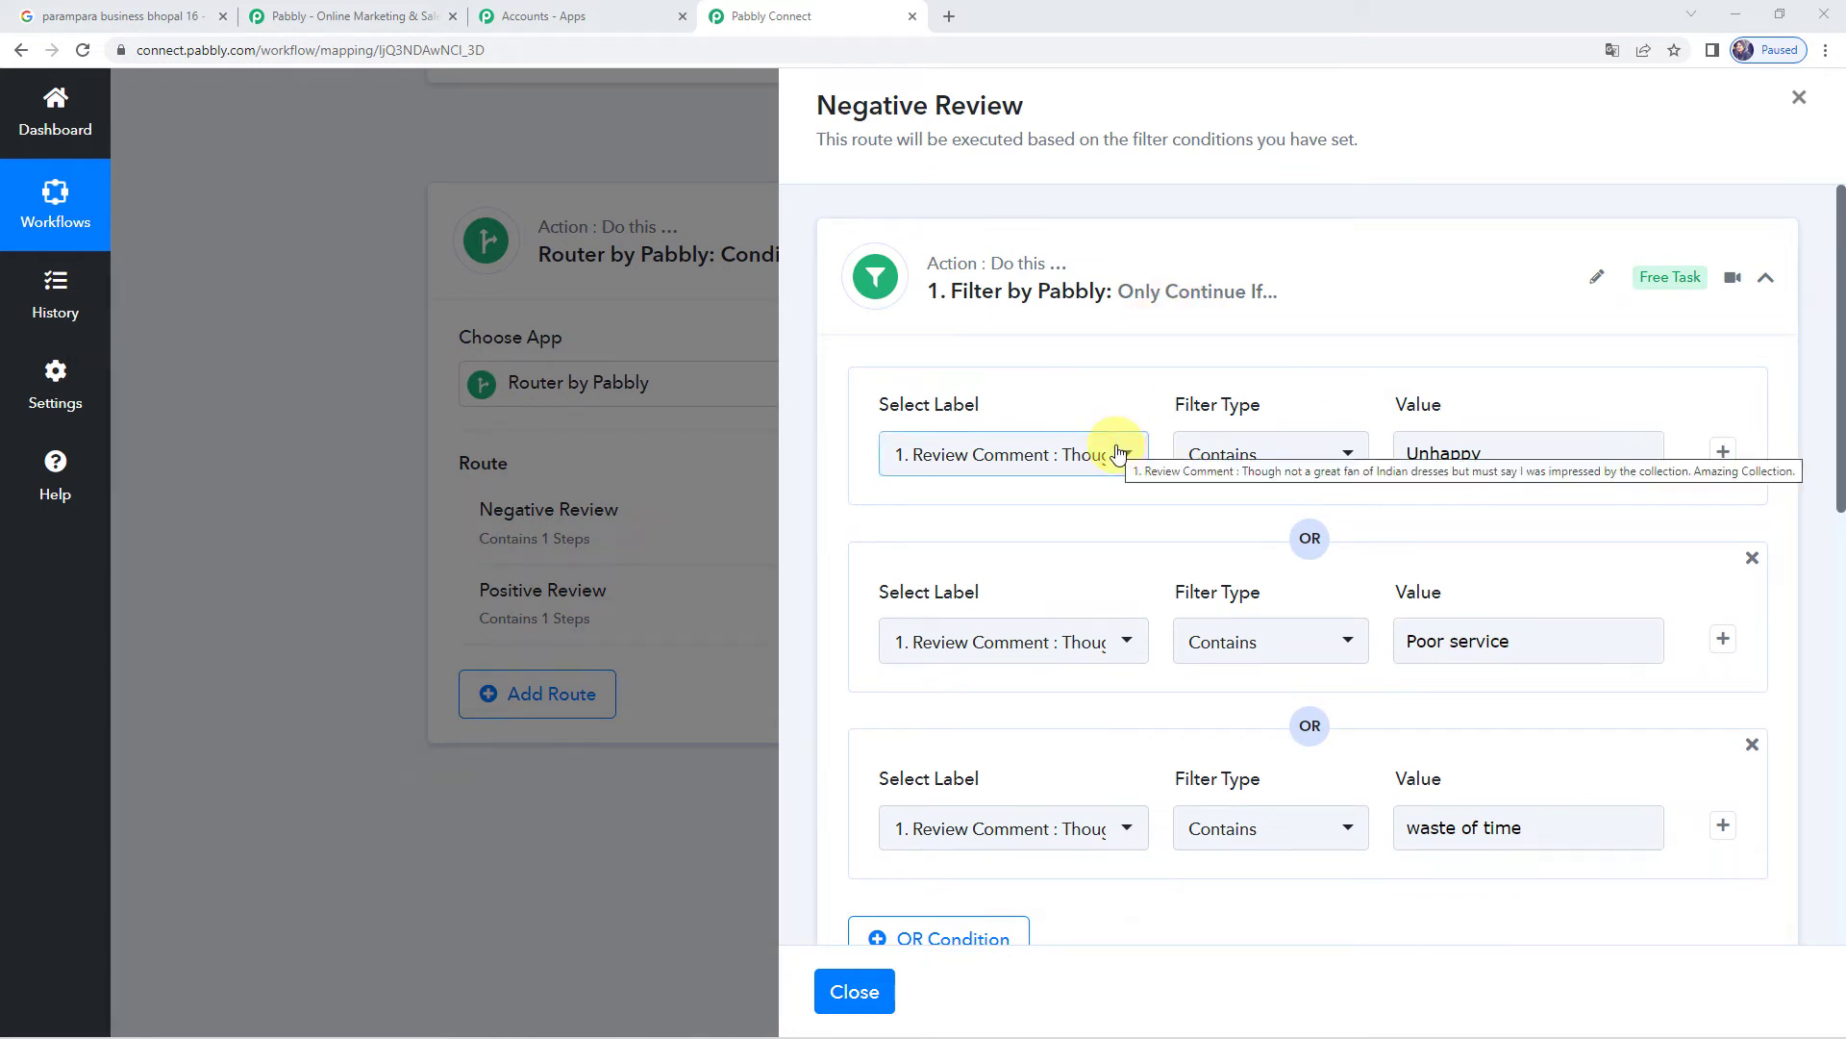
left_click(1452, 454)
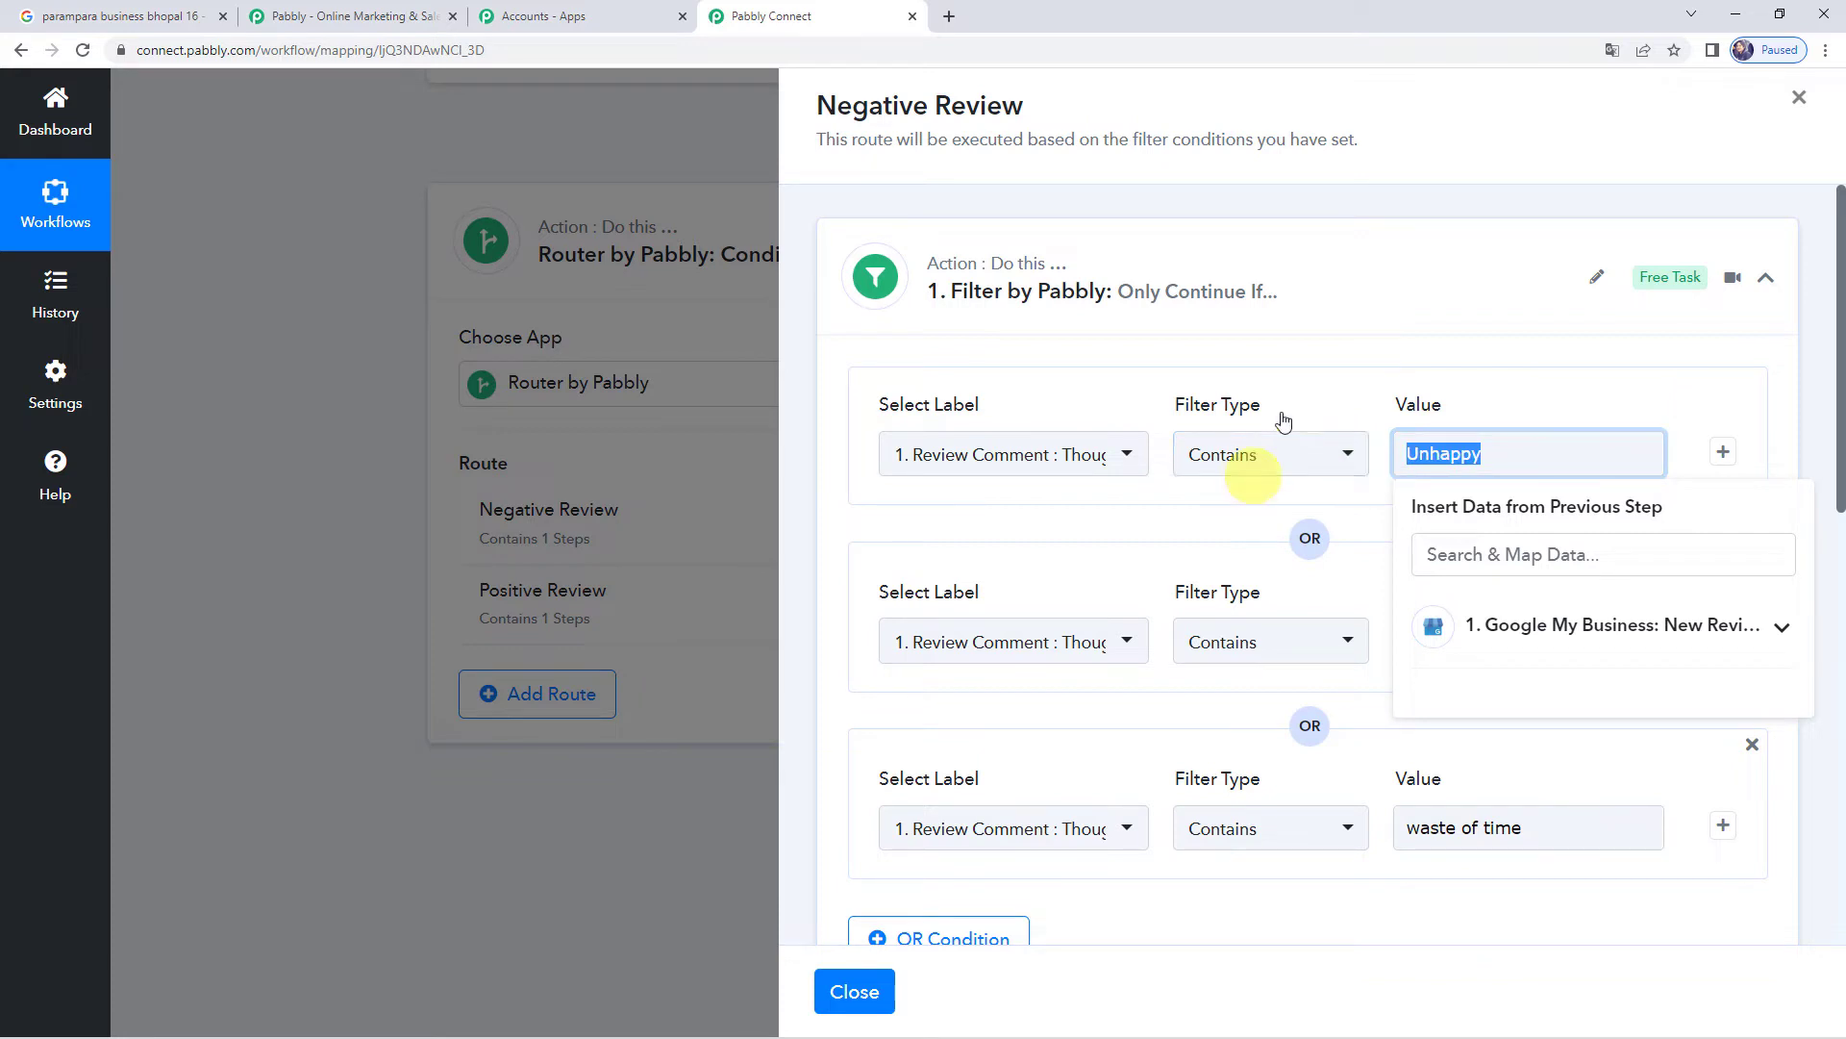
left_click(137, 22)
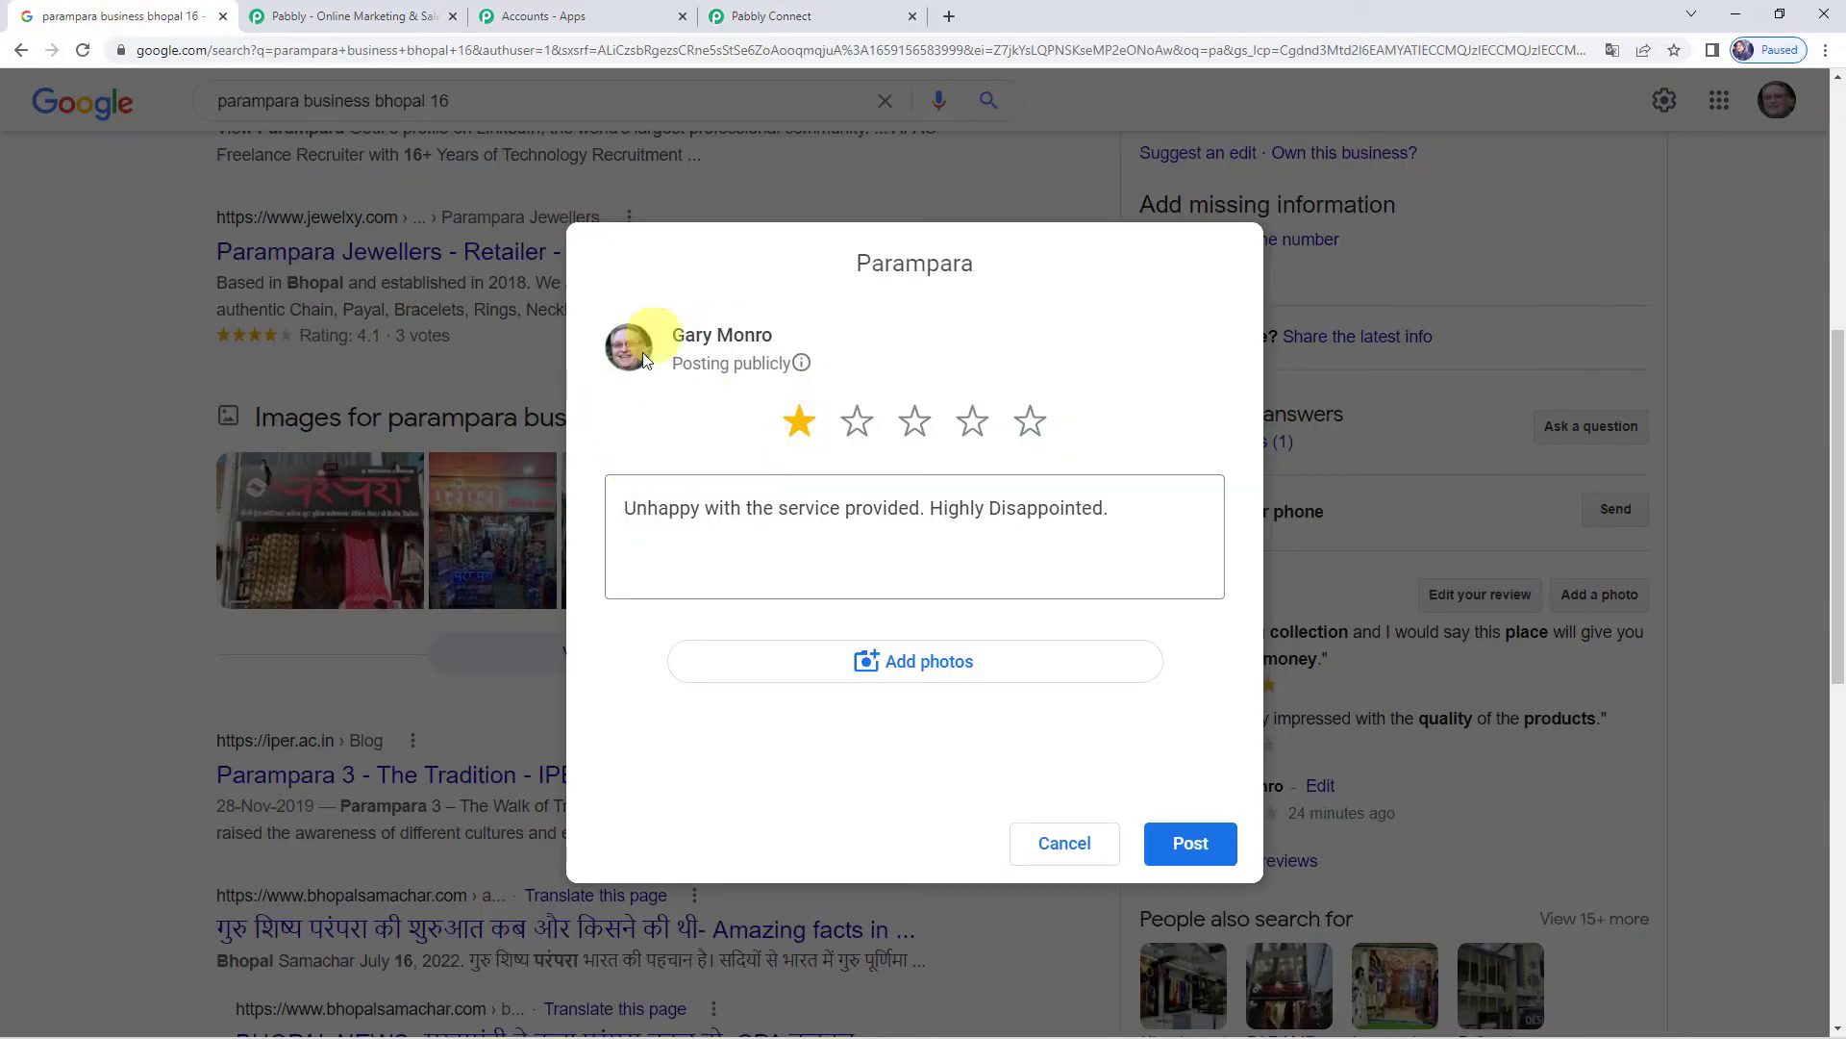
double_click(663, 515)
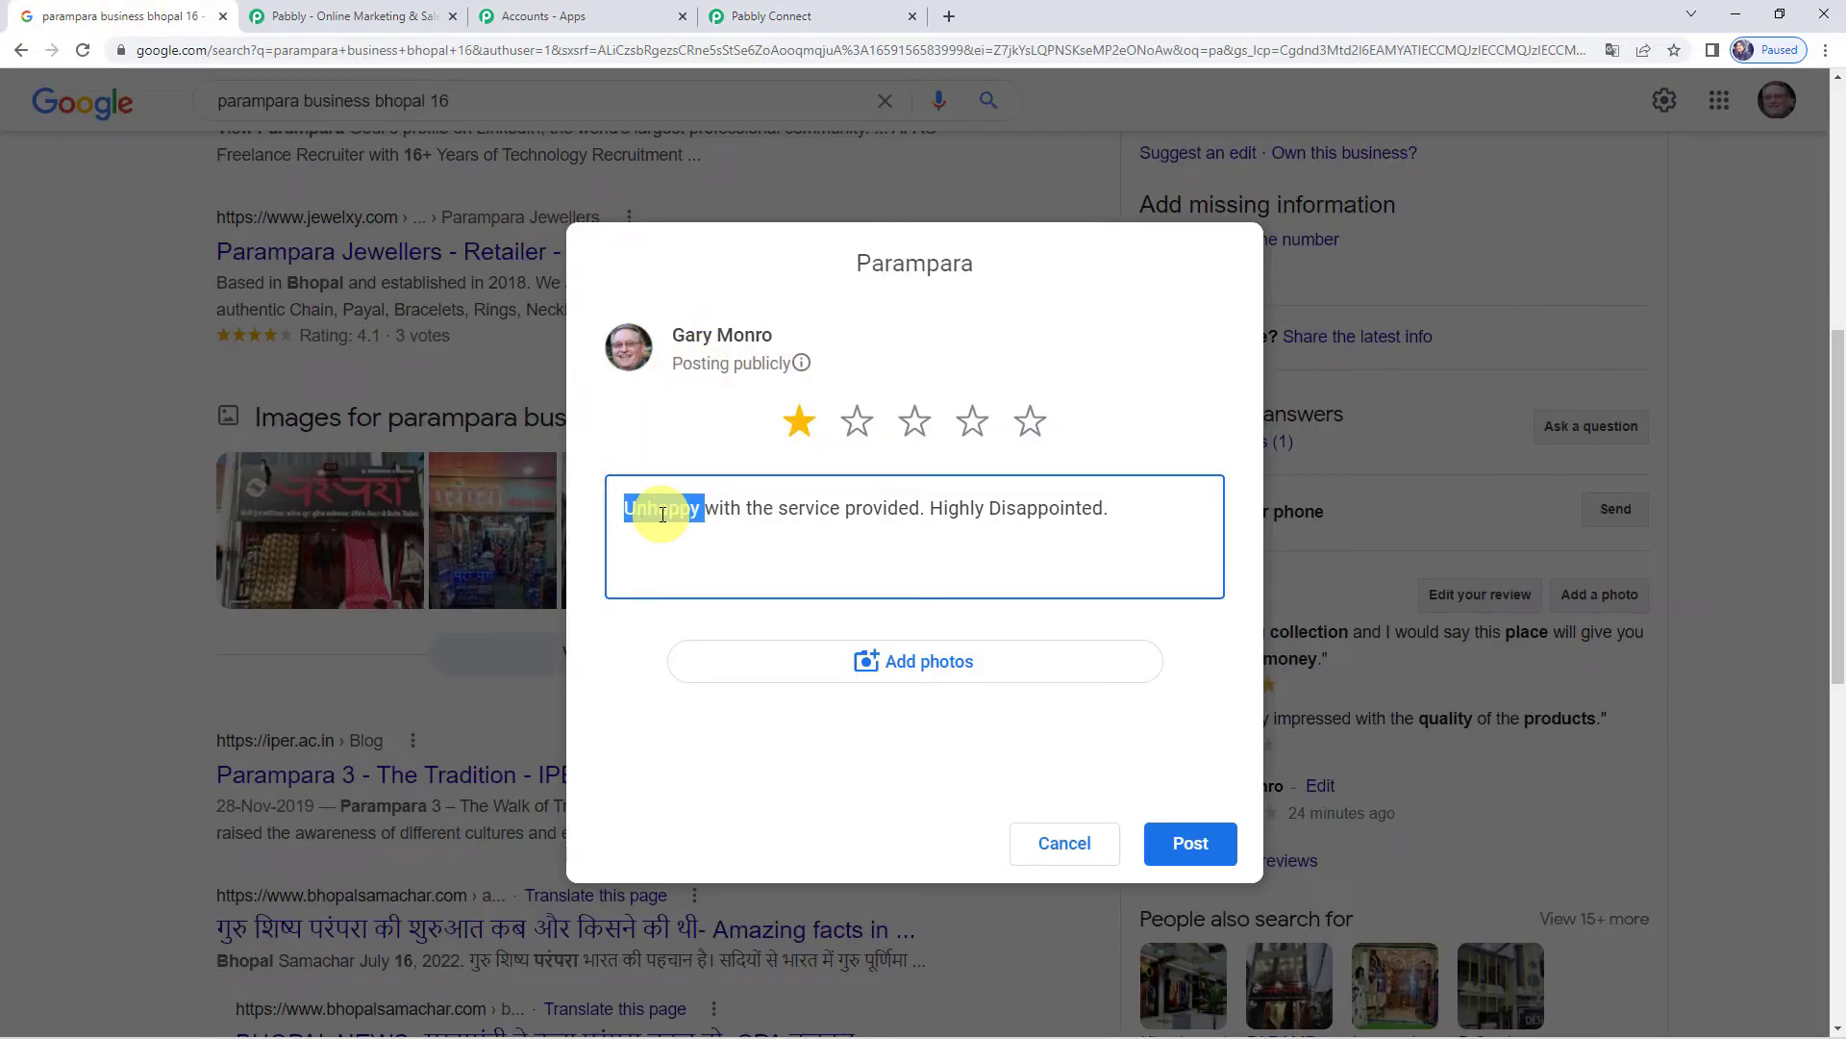
left_click(779, 18)
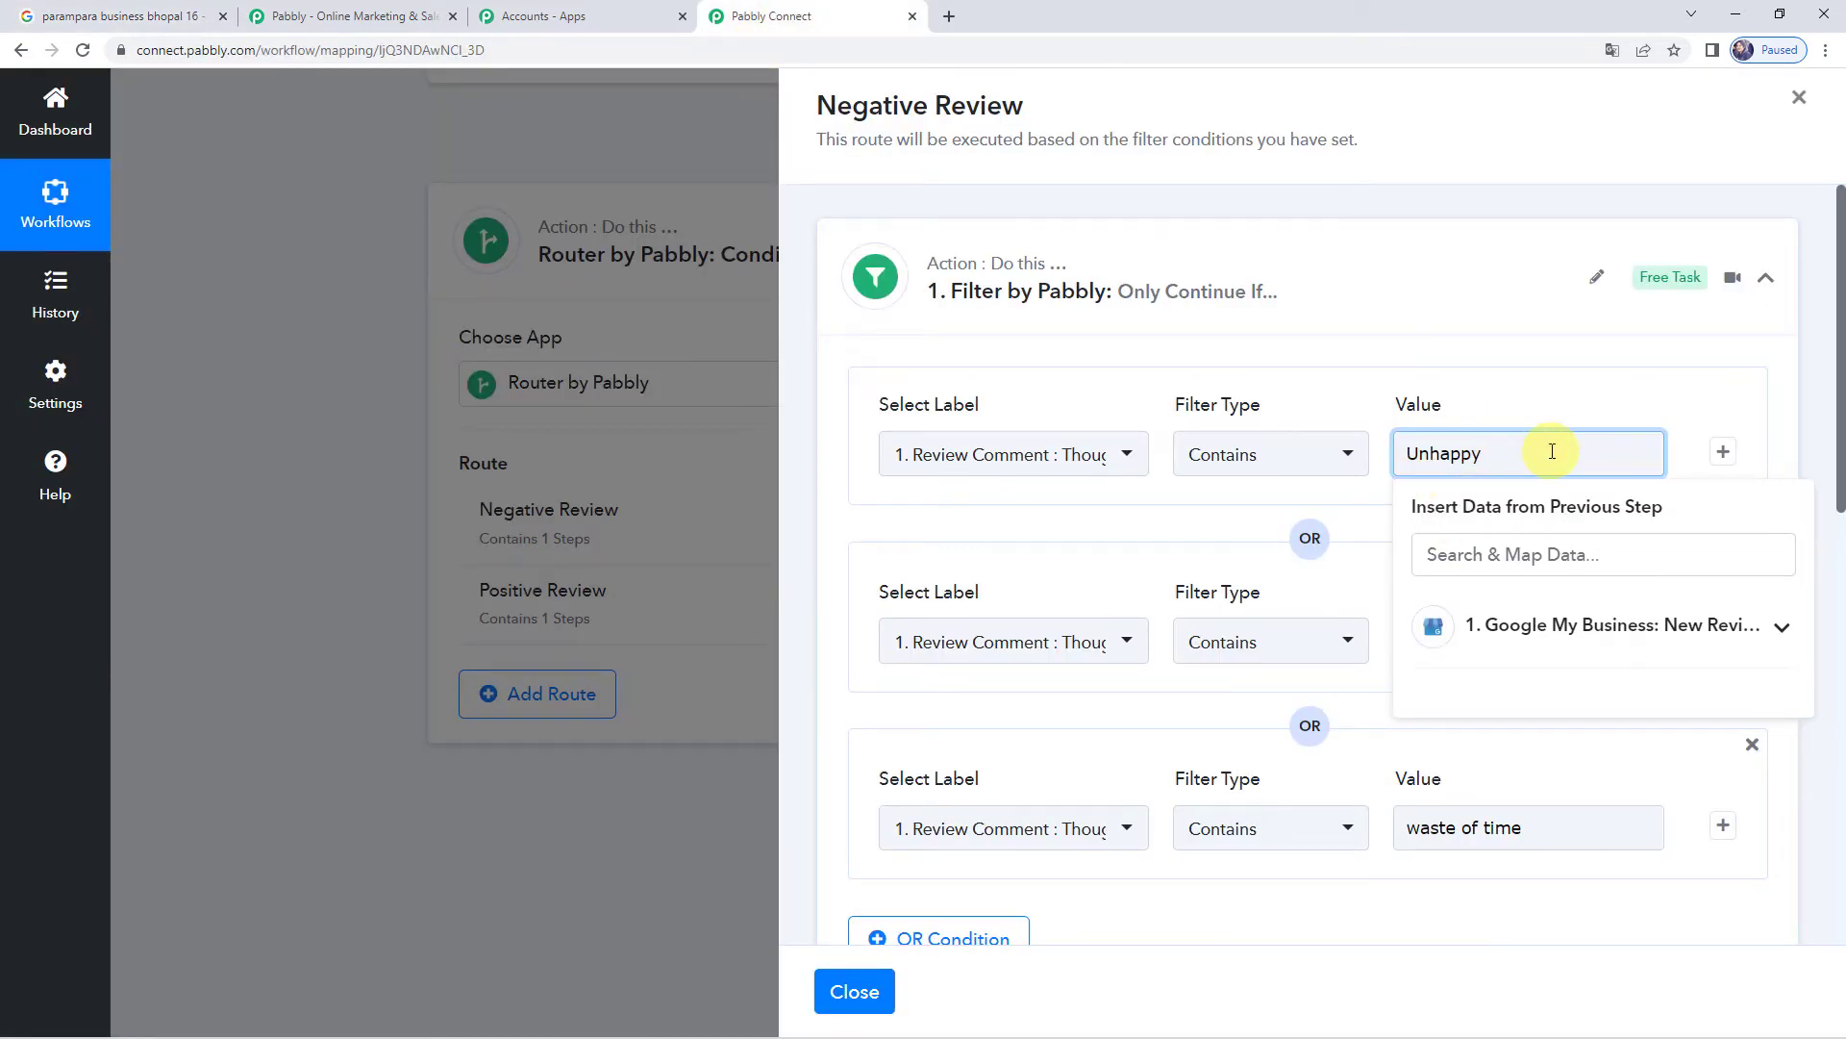
left_click_drag(1513, 446, 1359, 453)
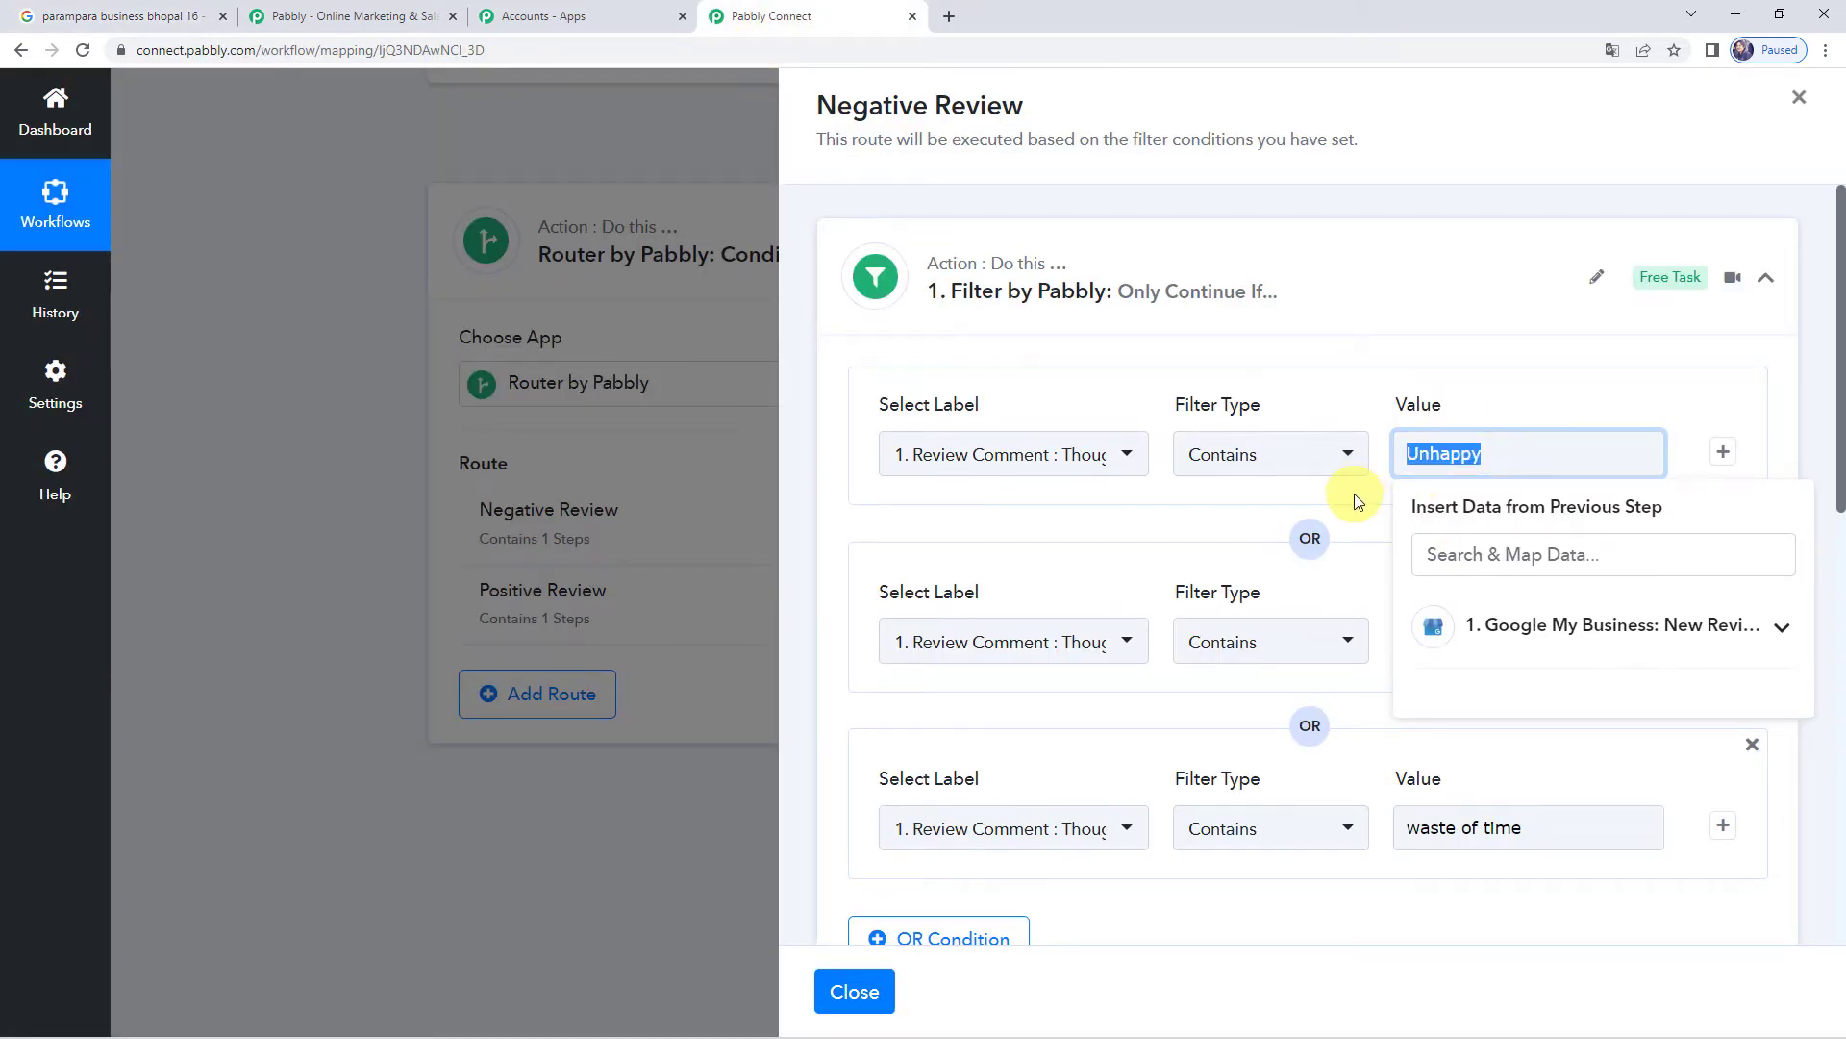
scroll(1351, 494, "down", 4)
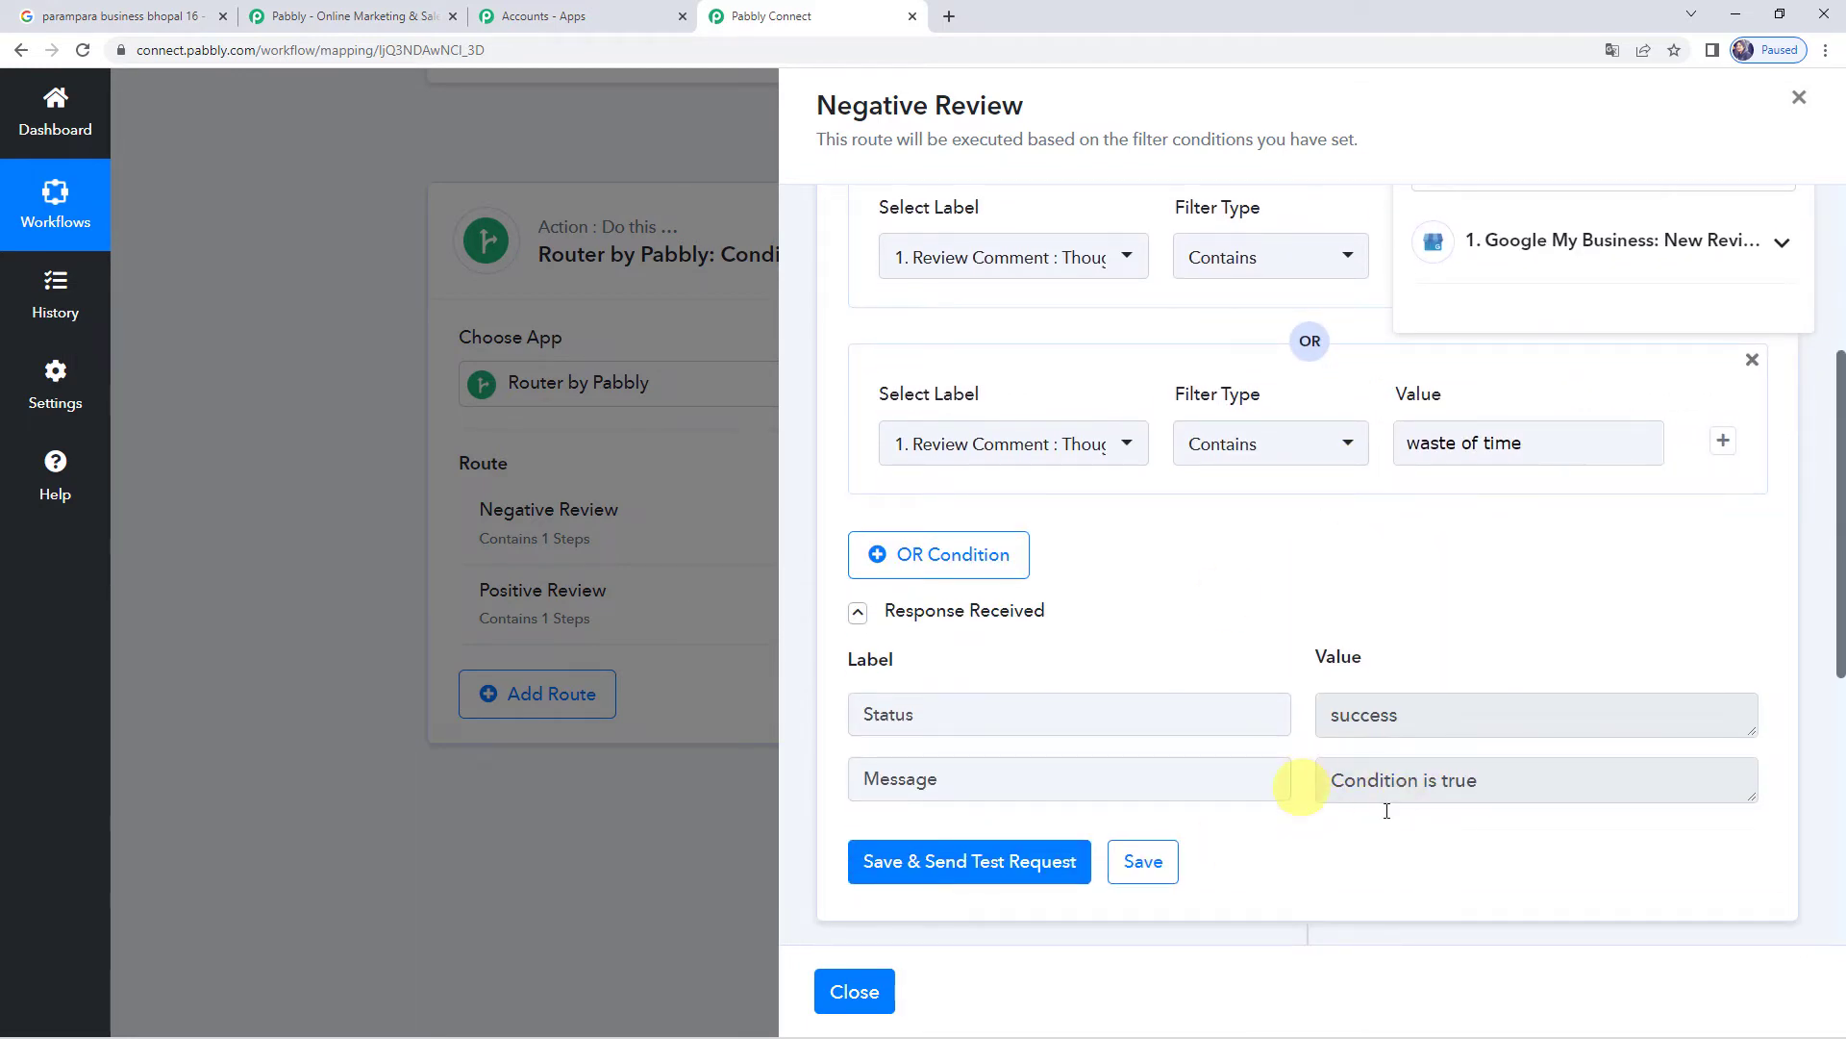
scroll(1423, 800, "down", 1)
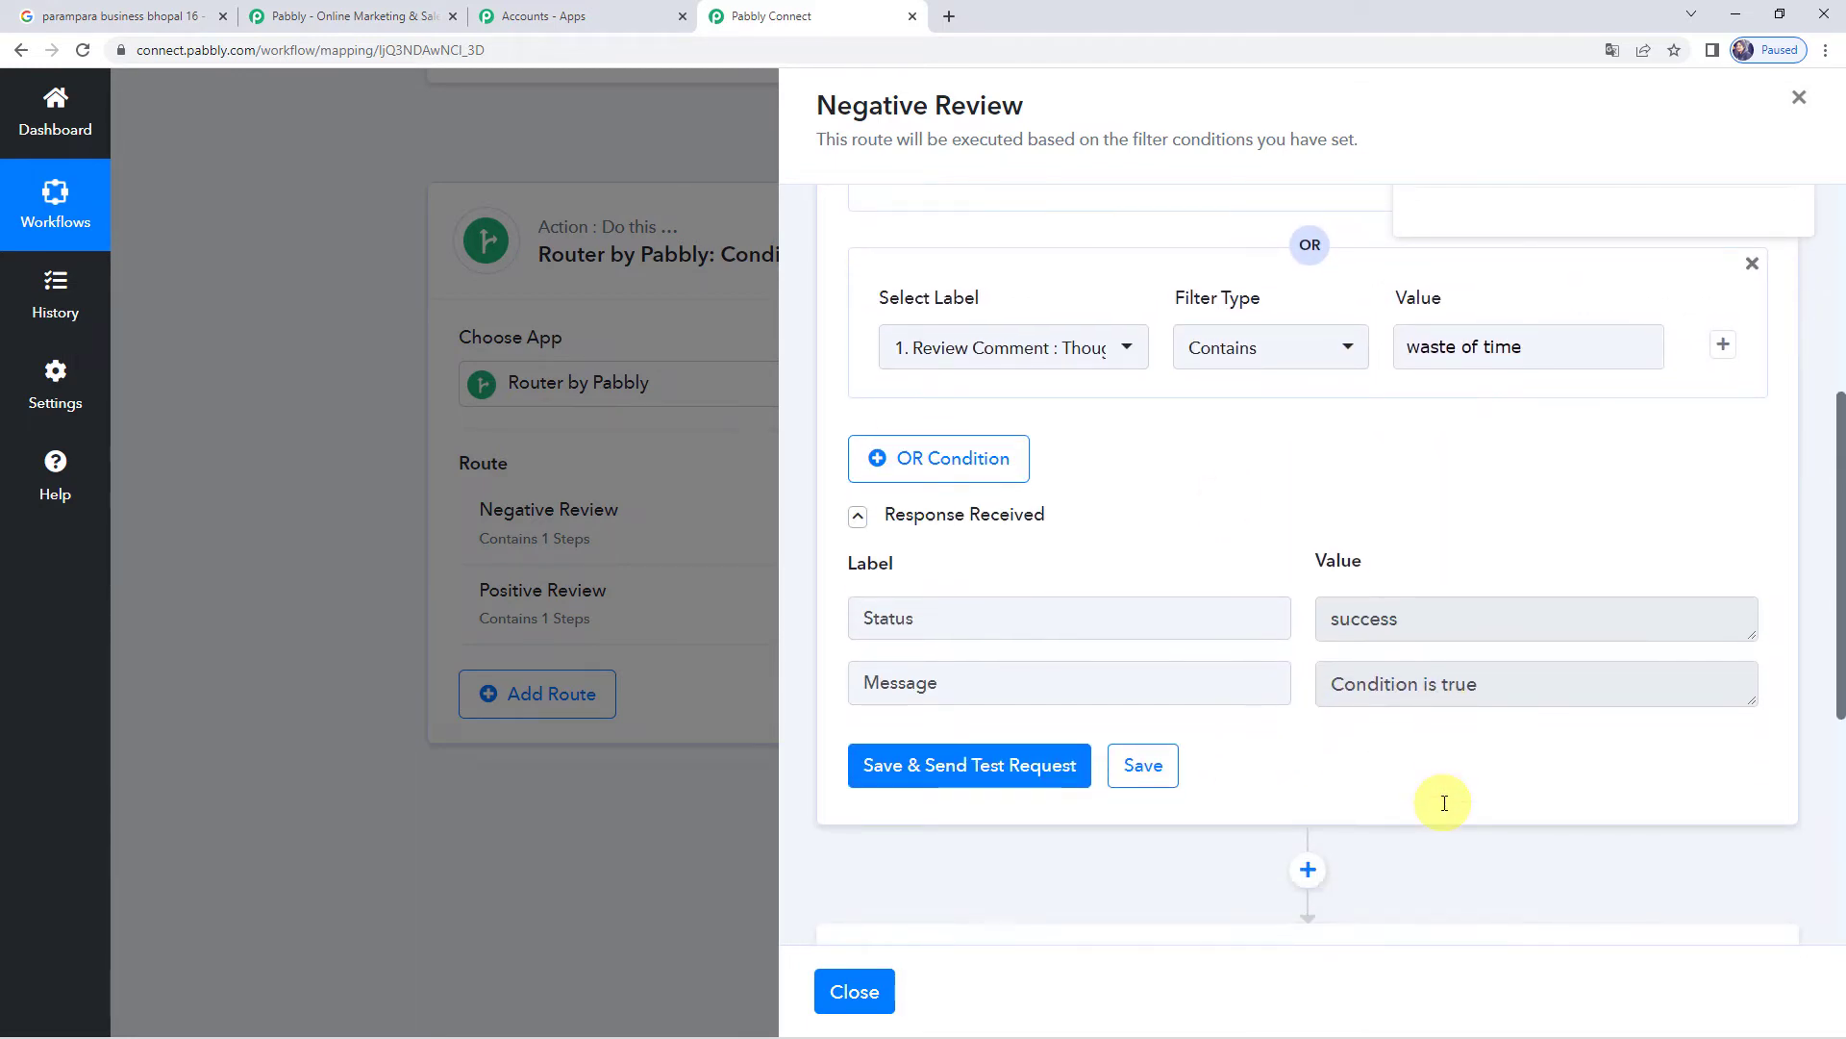
scroll(1444, 803, "down", 1)
left_click(1603, 606)
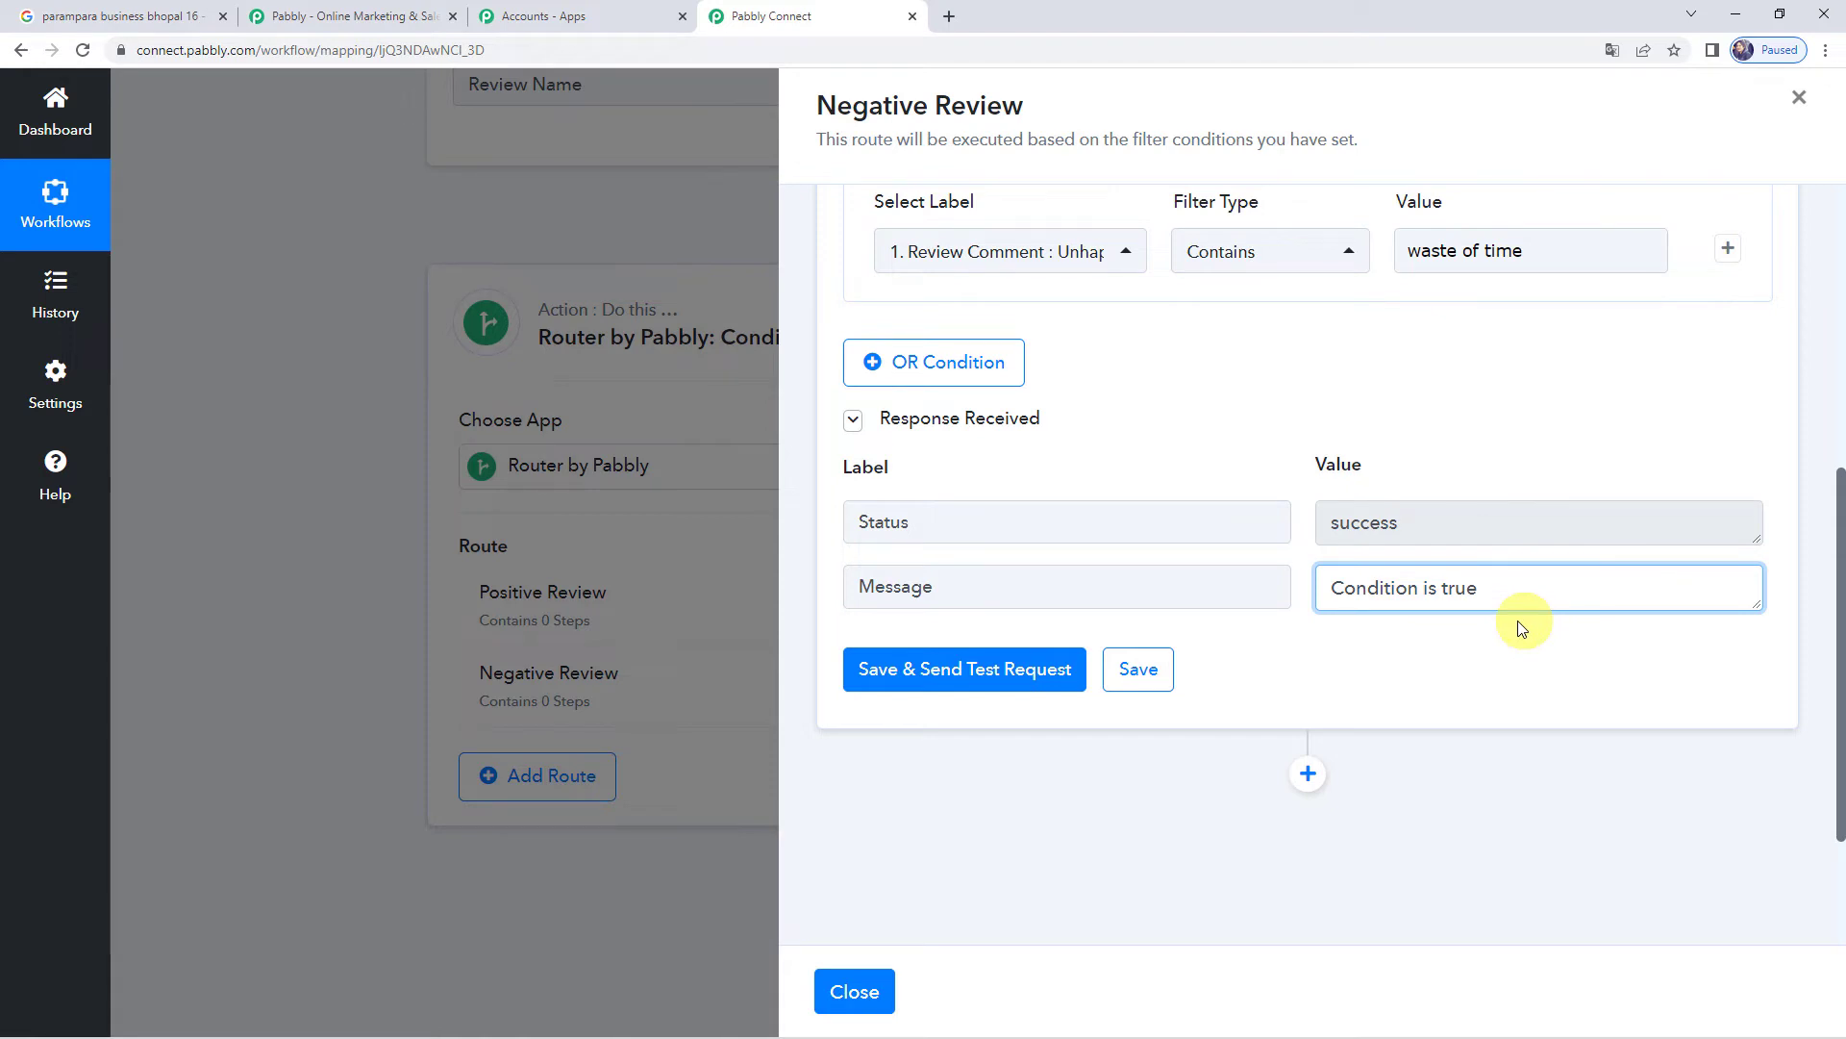
scroll(1471, 630, "down", 2)
scroll(1467, 624, "up", 3)
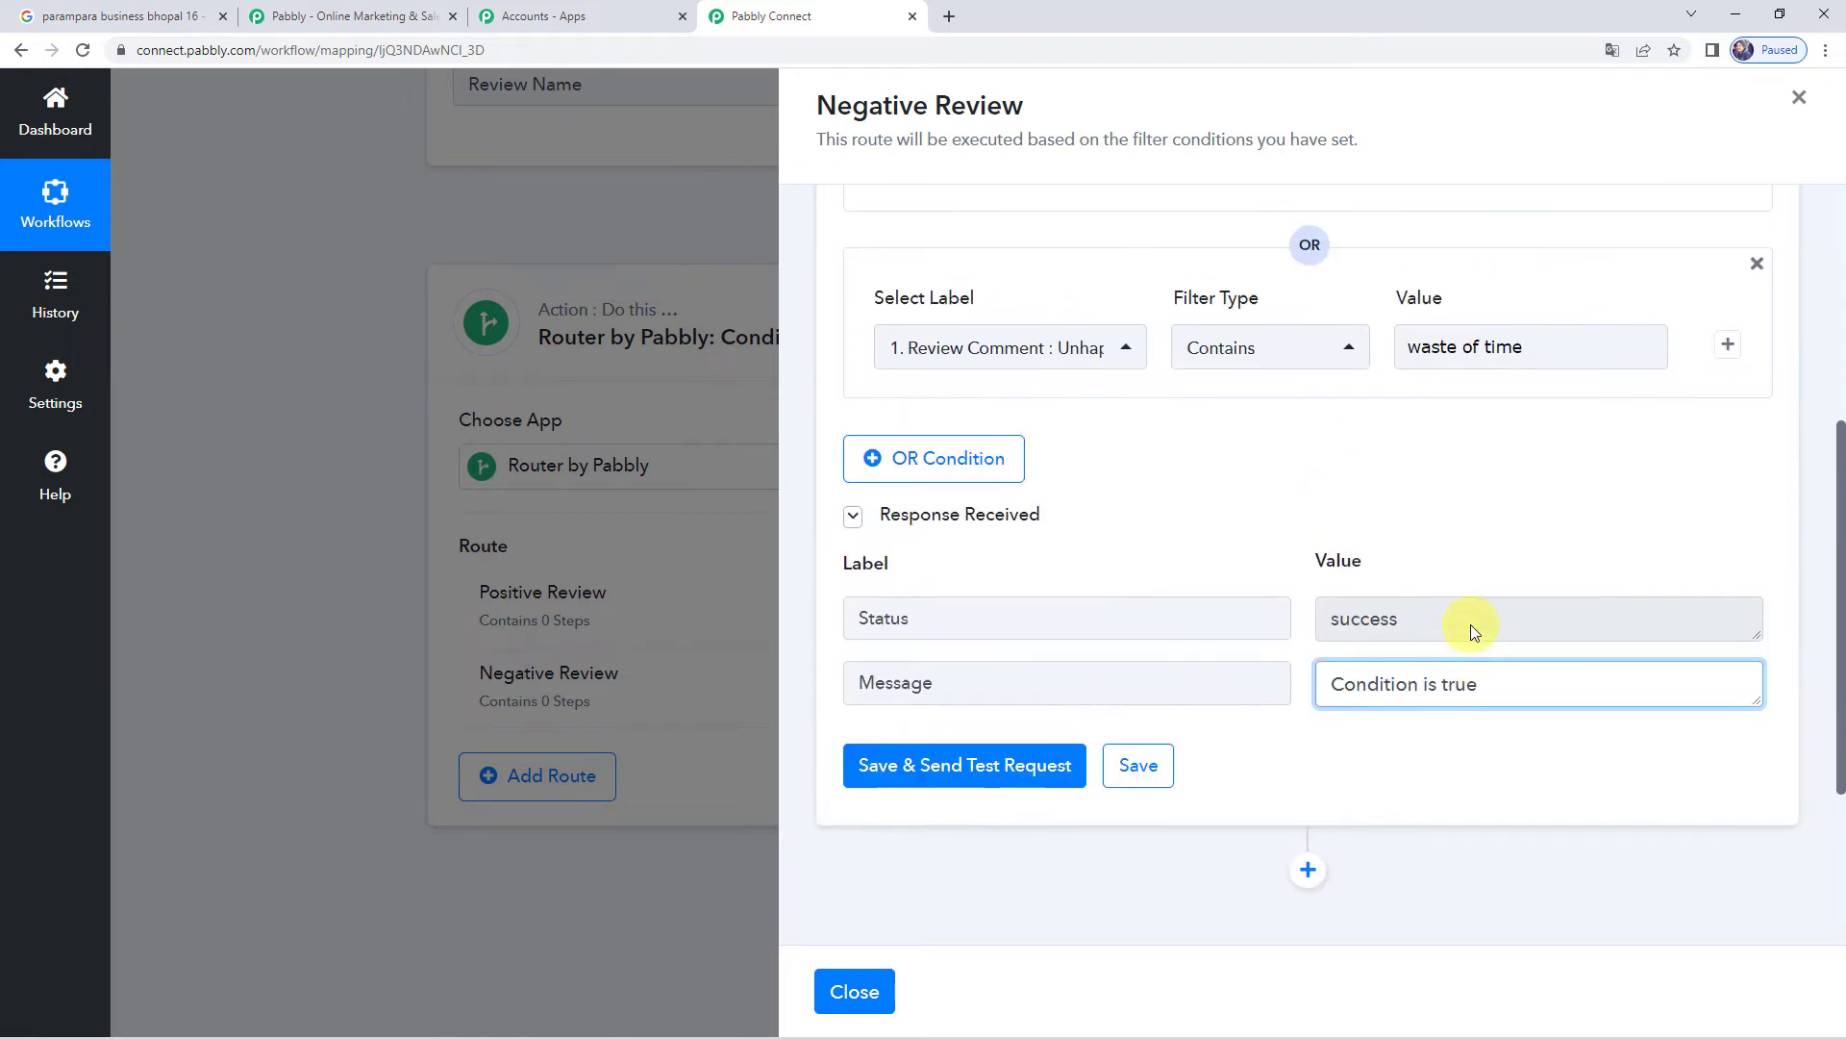
scroll(1528, 631, "down", 3)
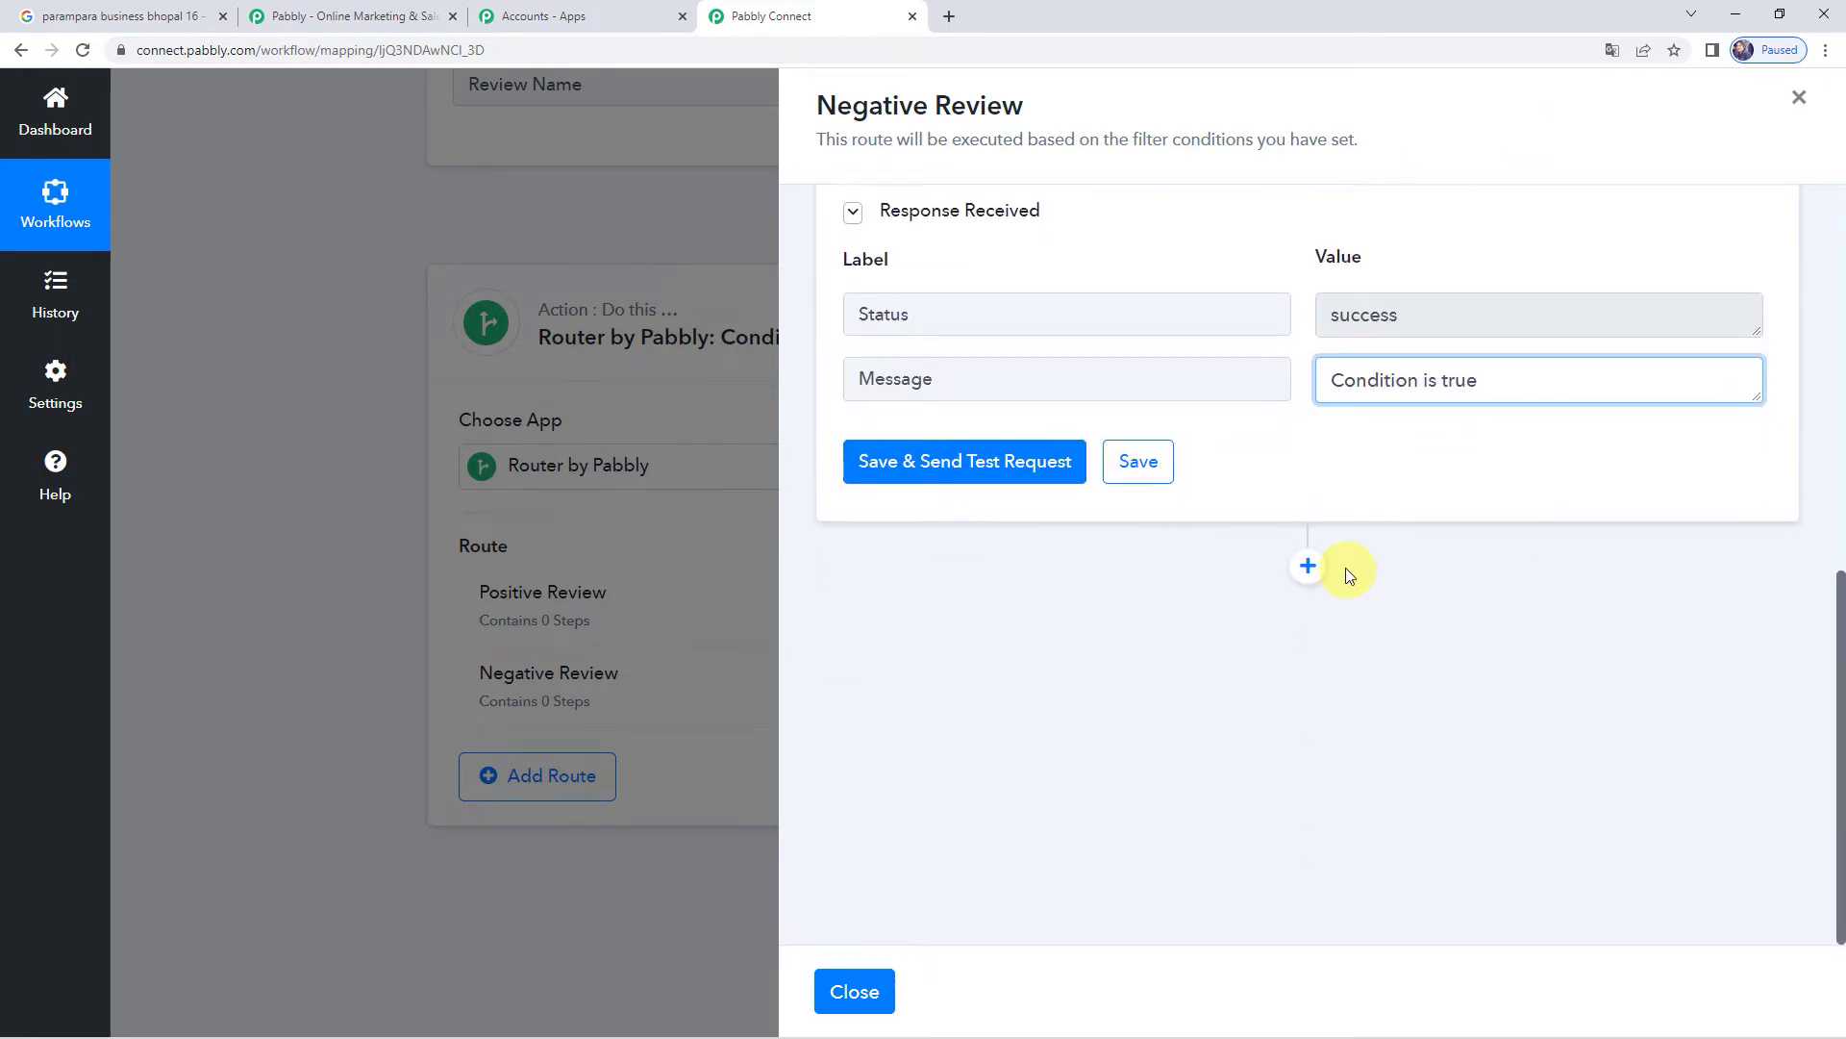
- Add a Google My Business action after the Negative Review filter with the action event Create Reply
left_click(1308, 565)
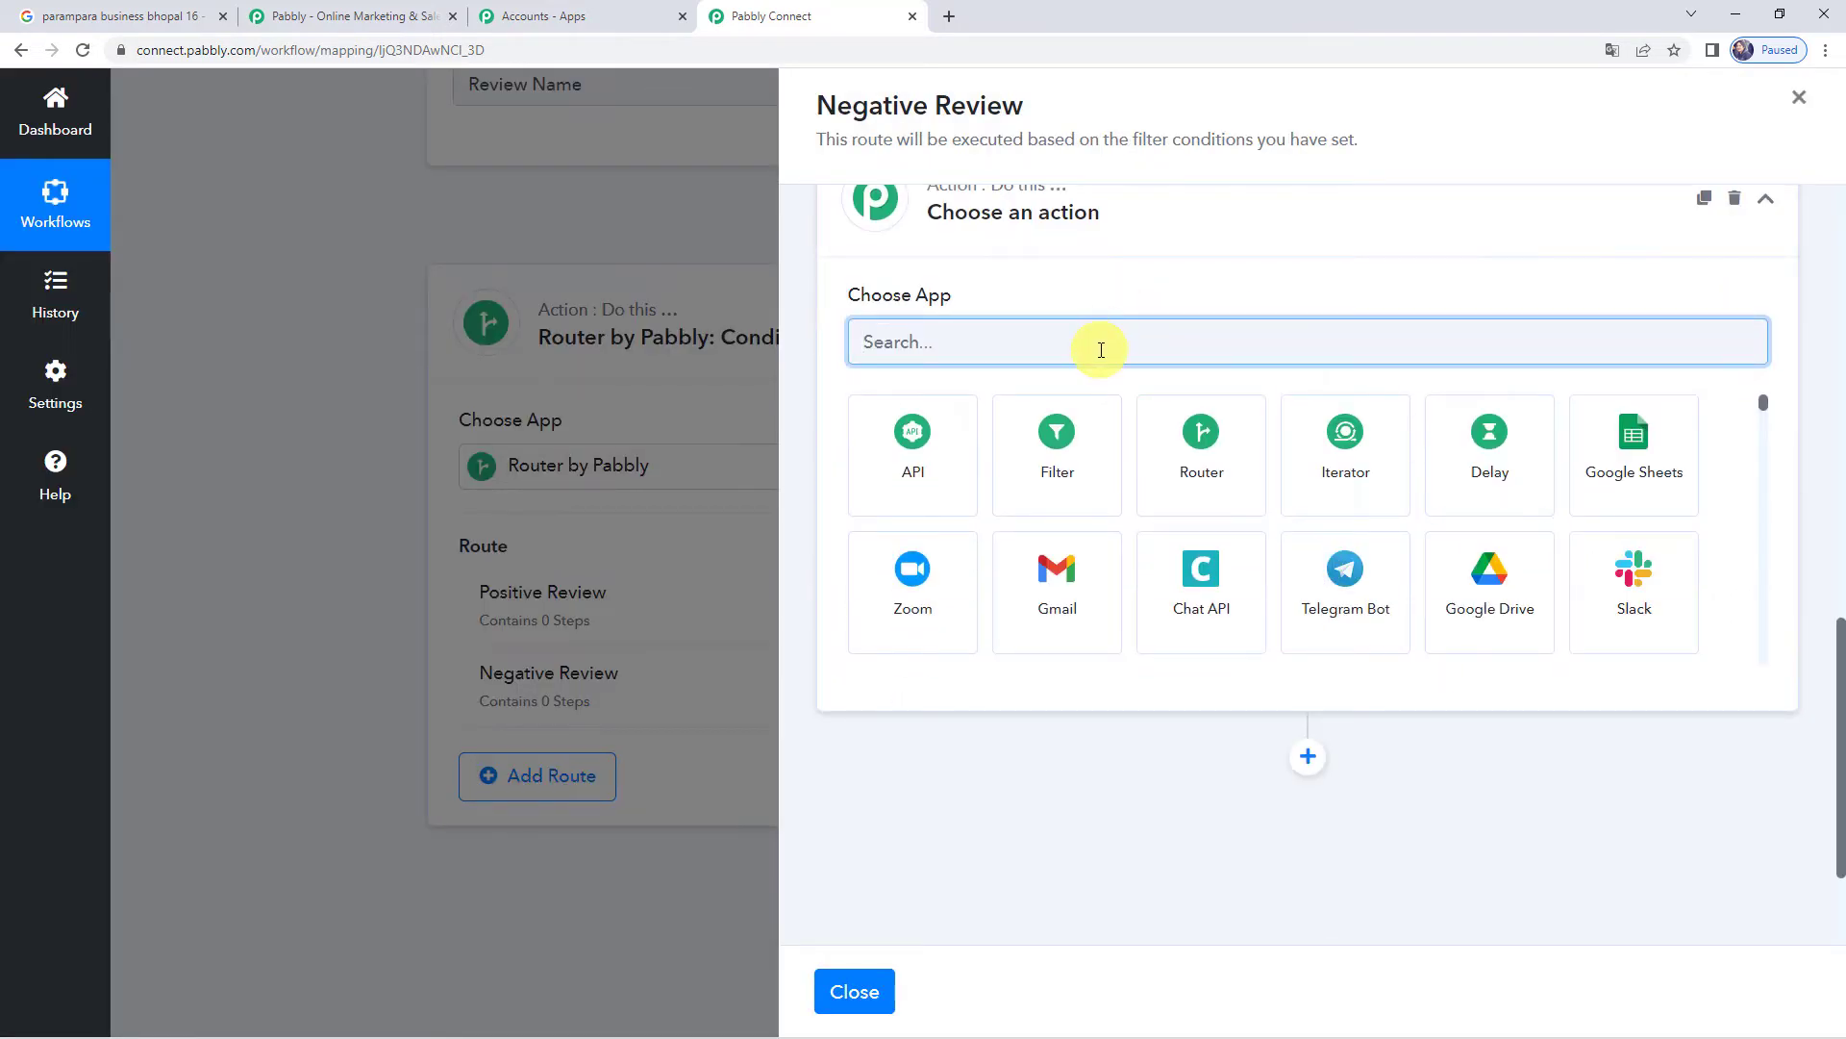
type("my")
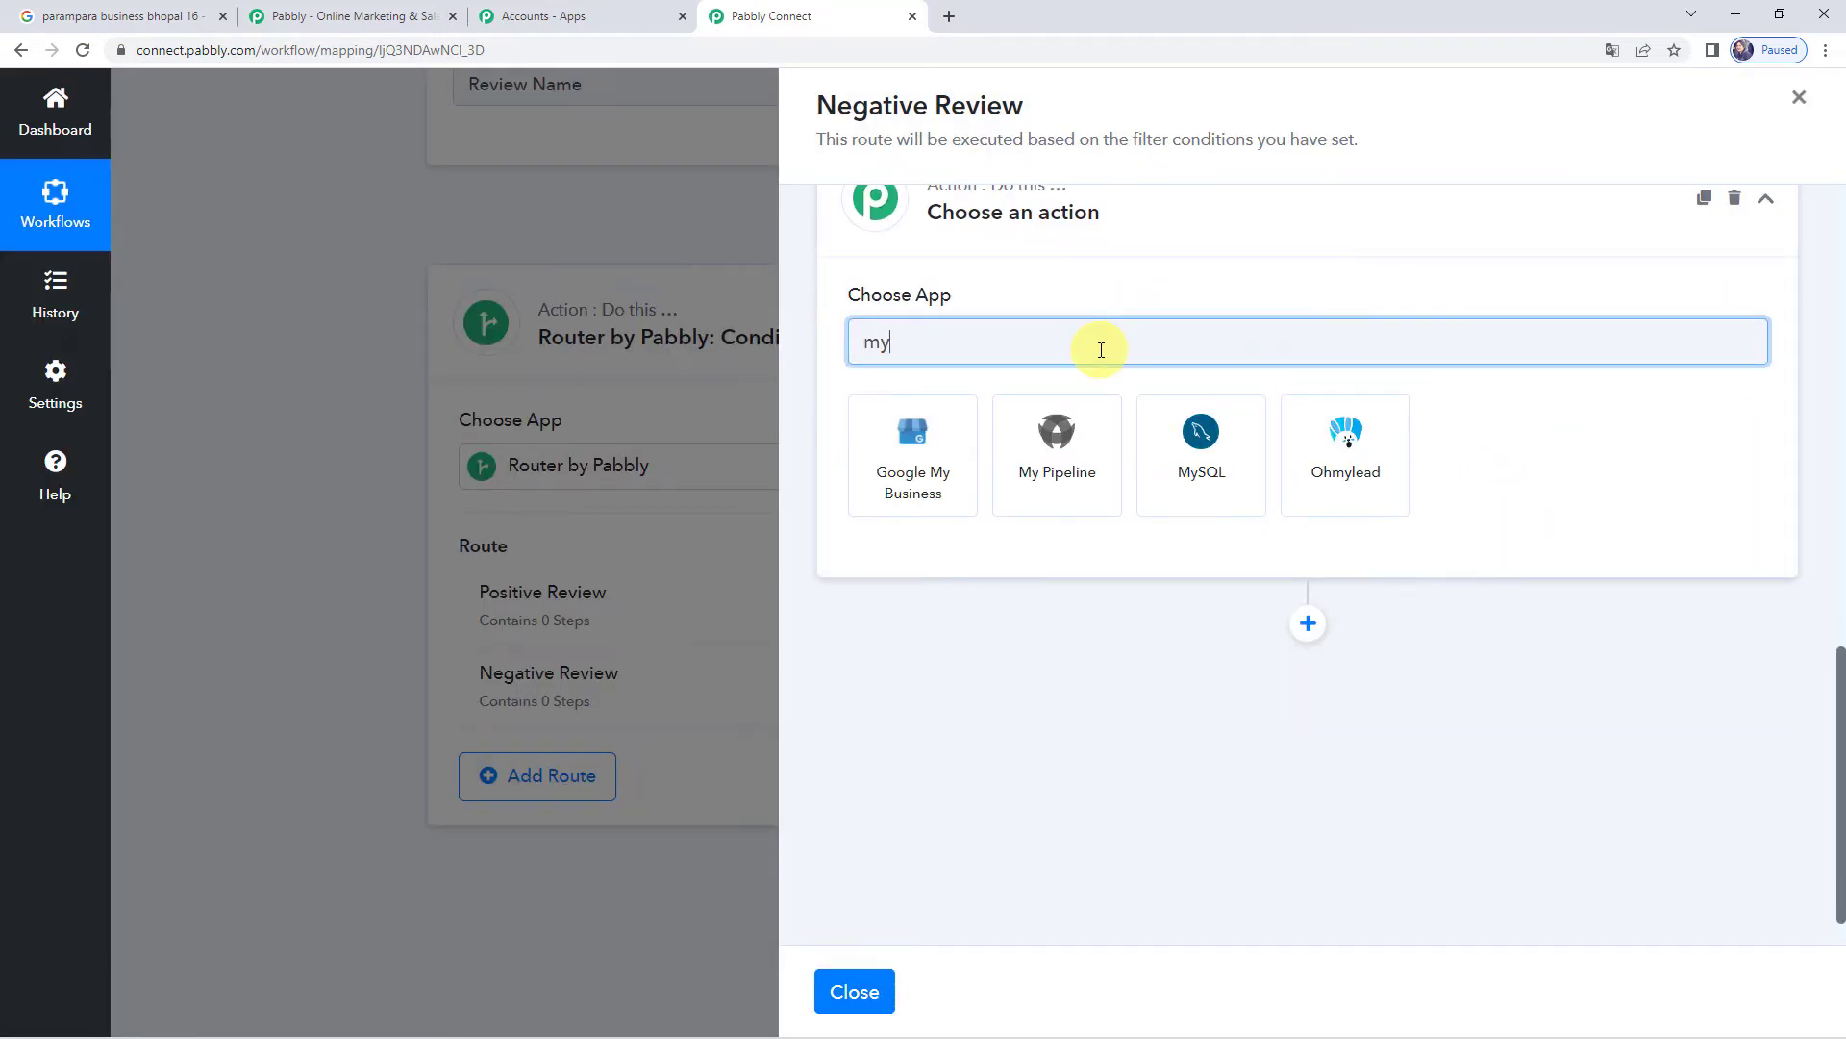
left_click(926, 466)
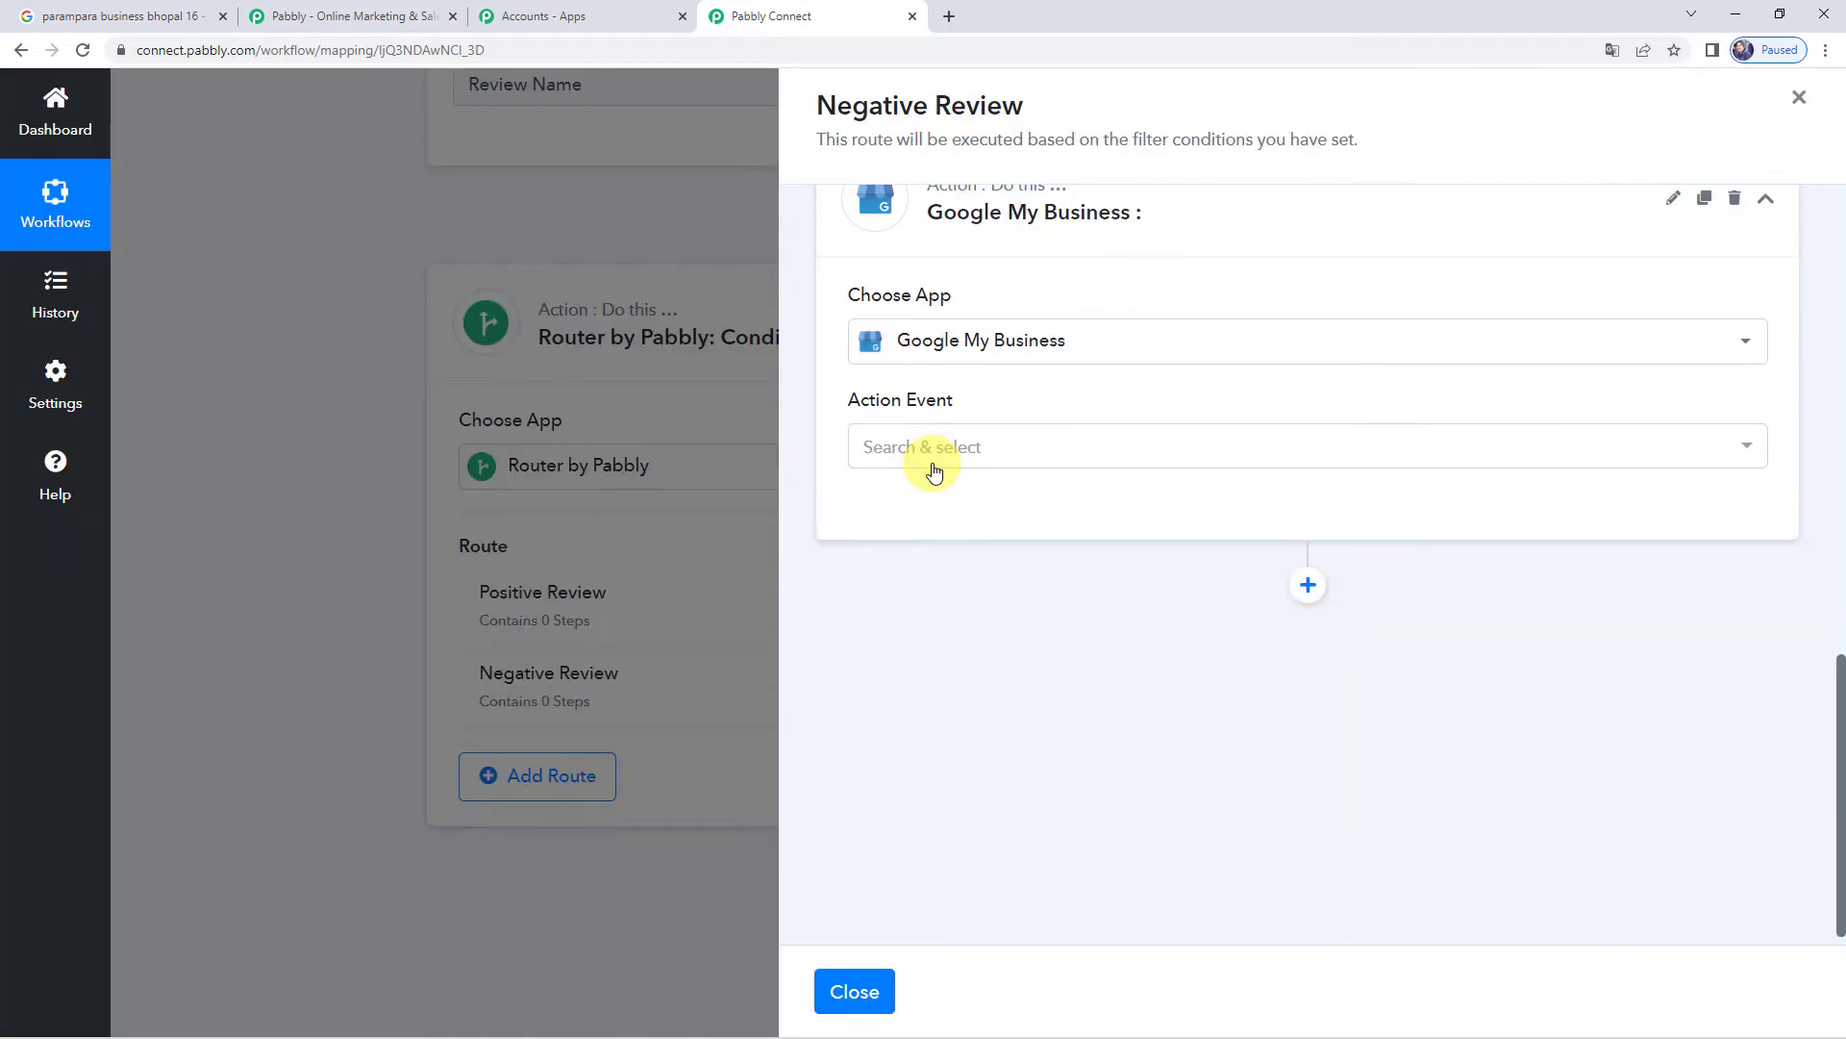
left_click(954, 449)
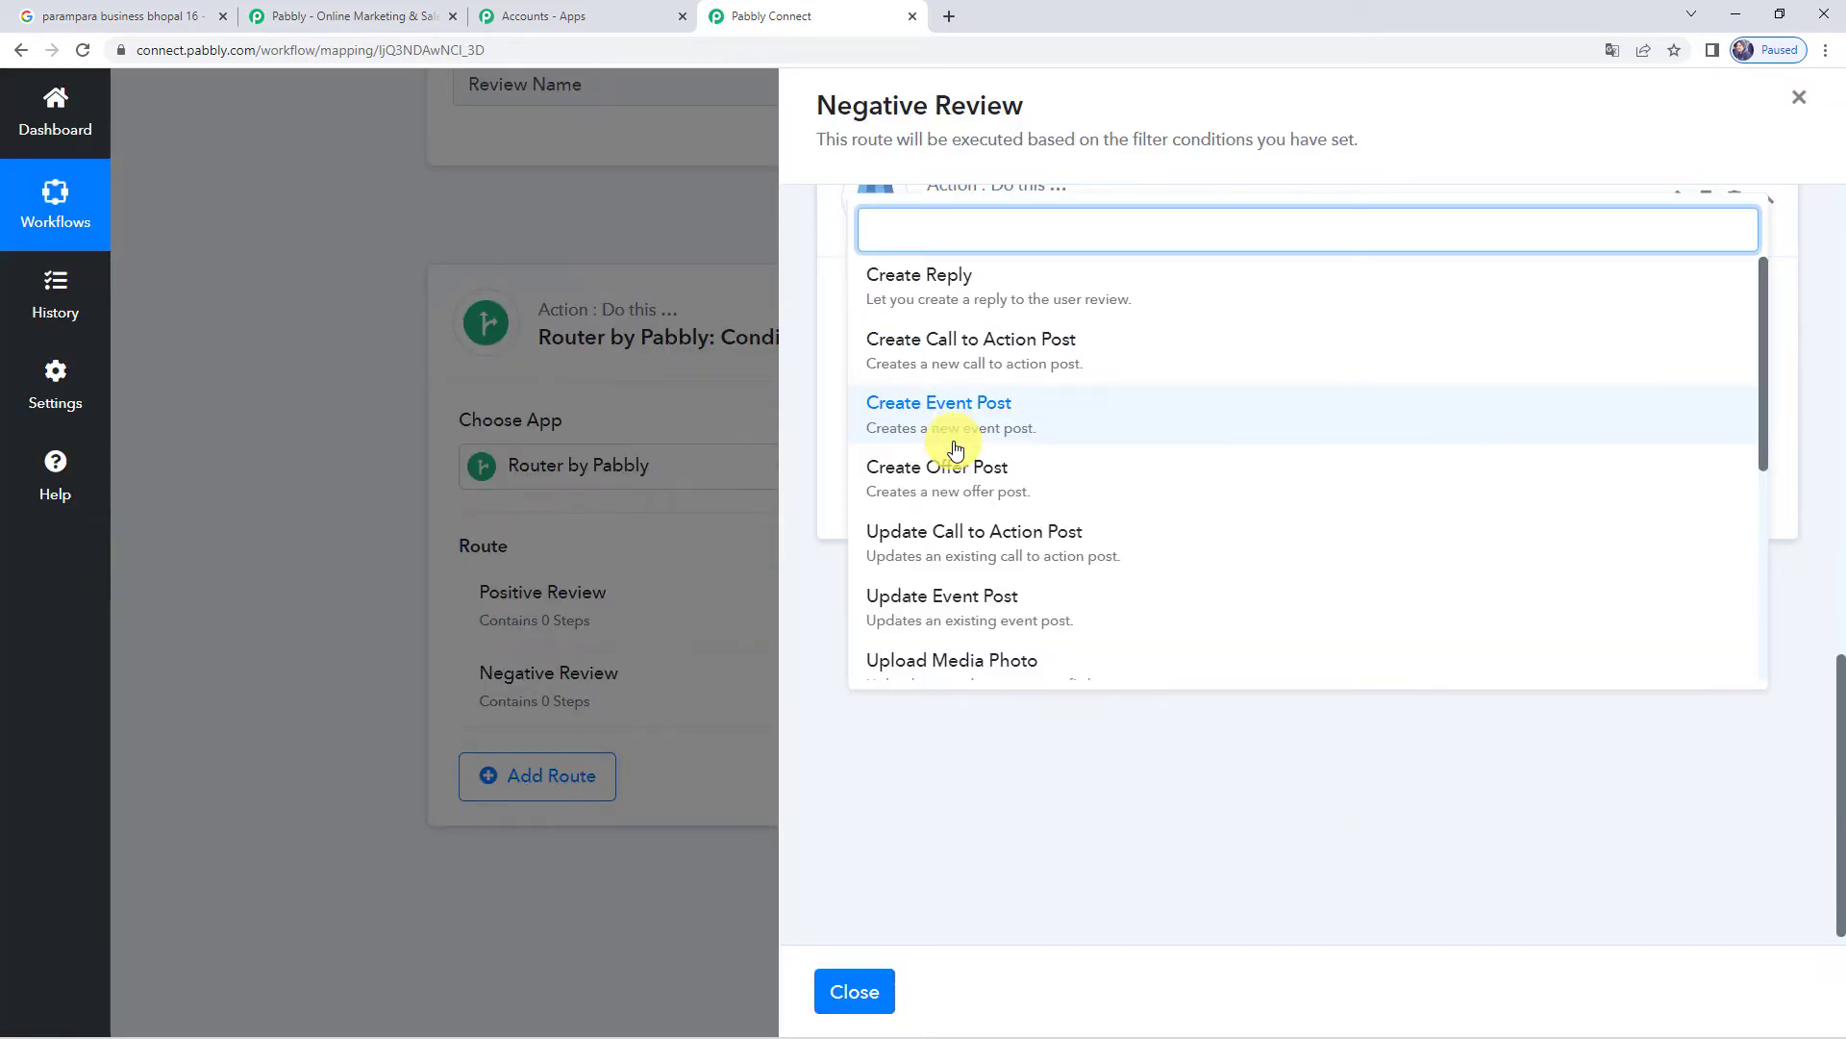
left_click(921, 293)
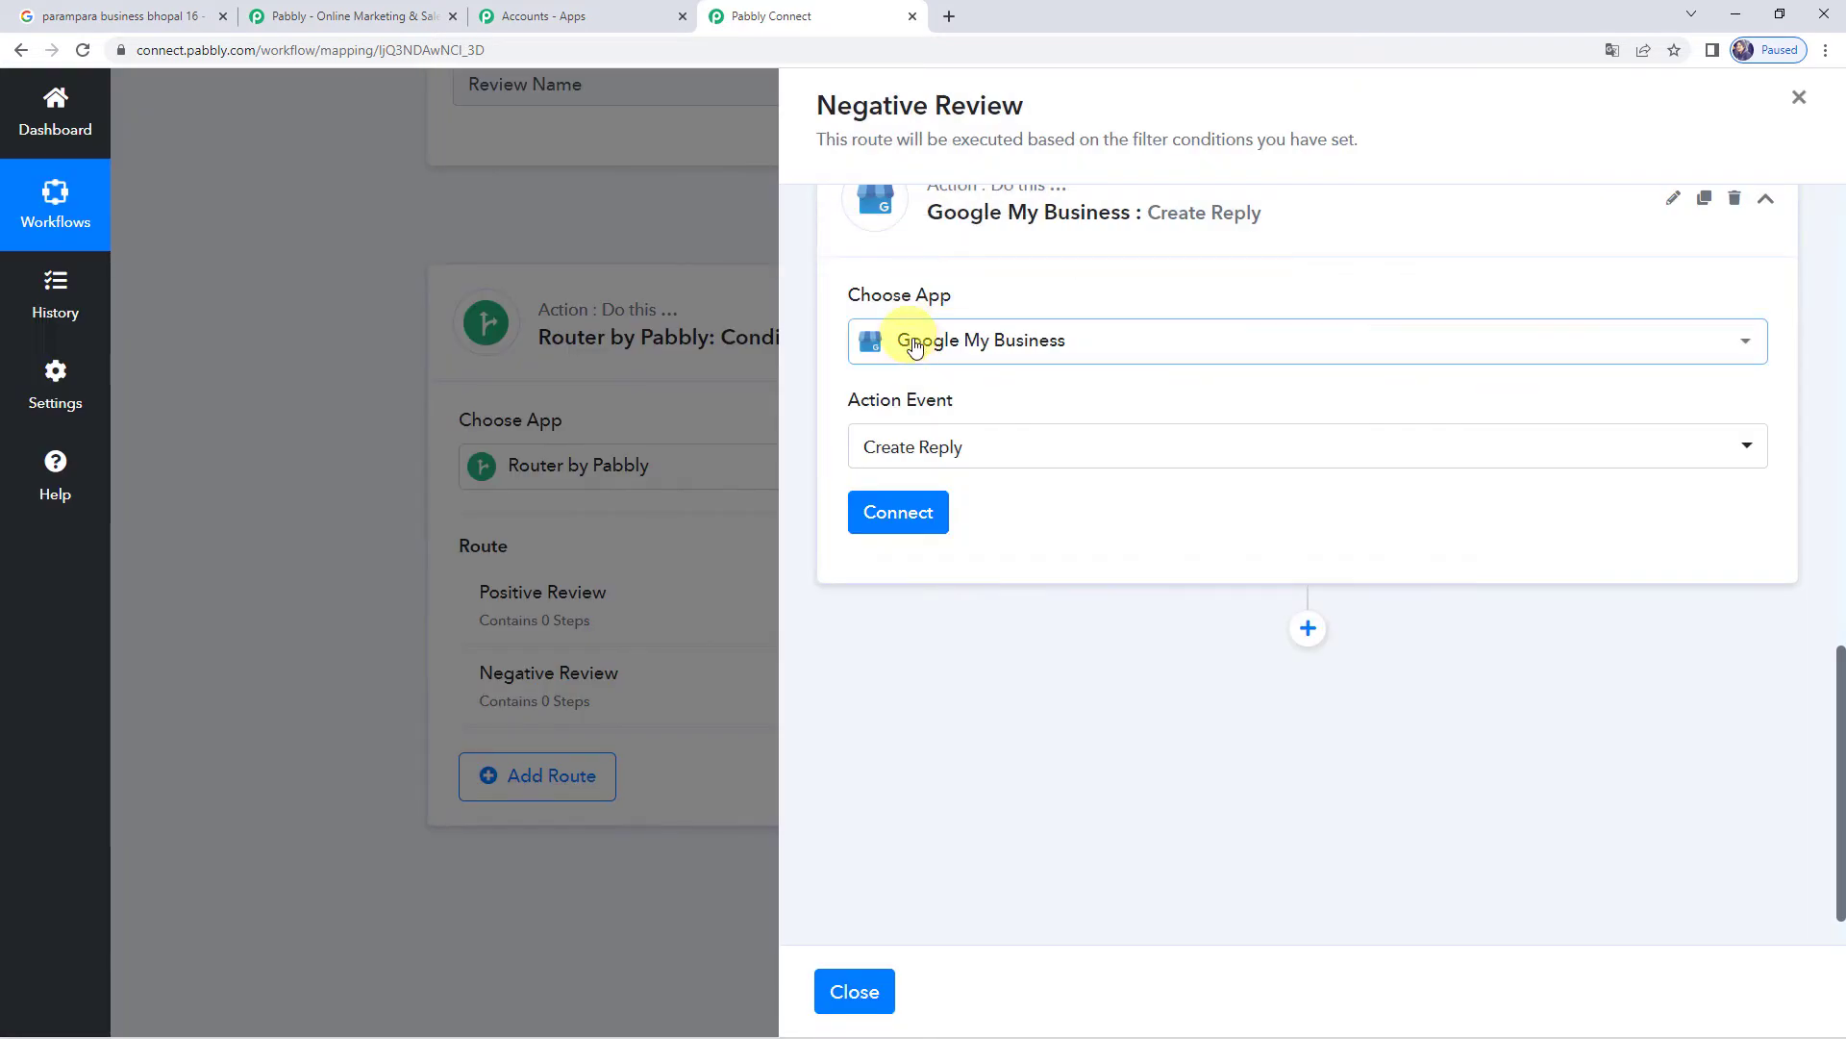
- Connect the Create Reply action through the existing connection Google My Business #28
left_click(929, 520)
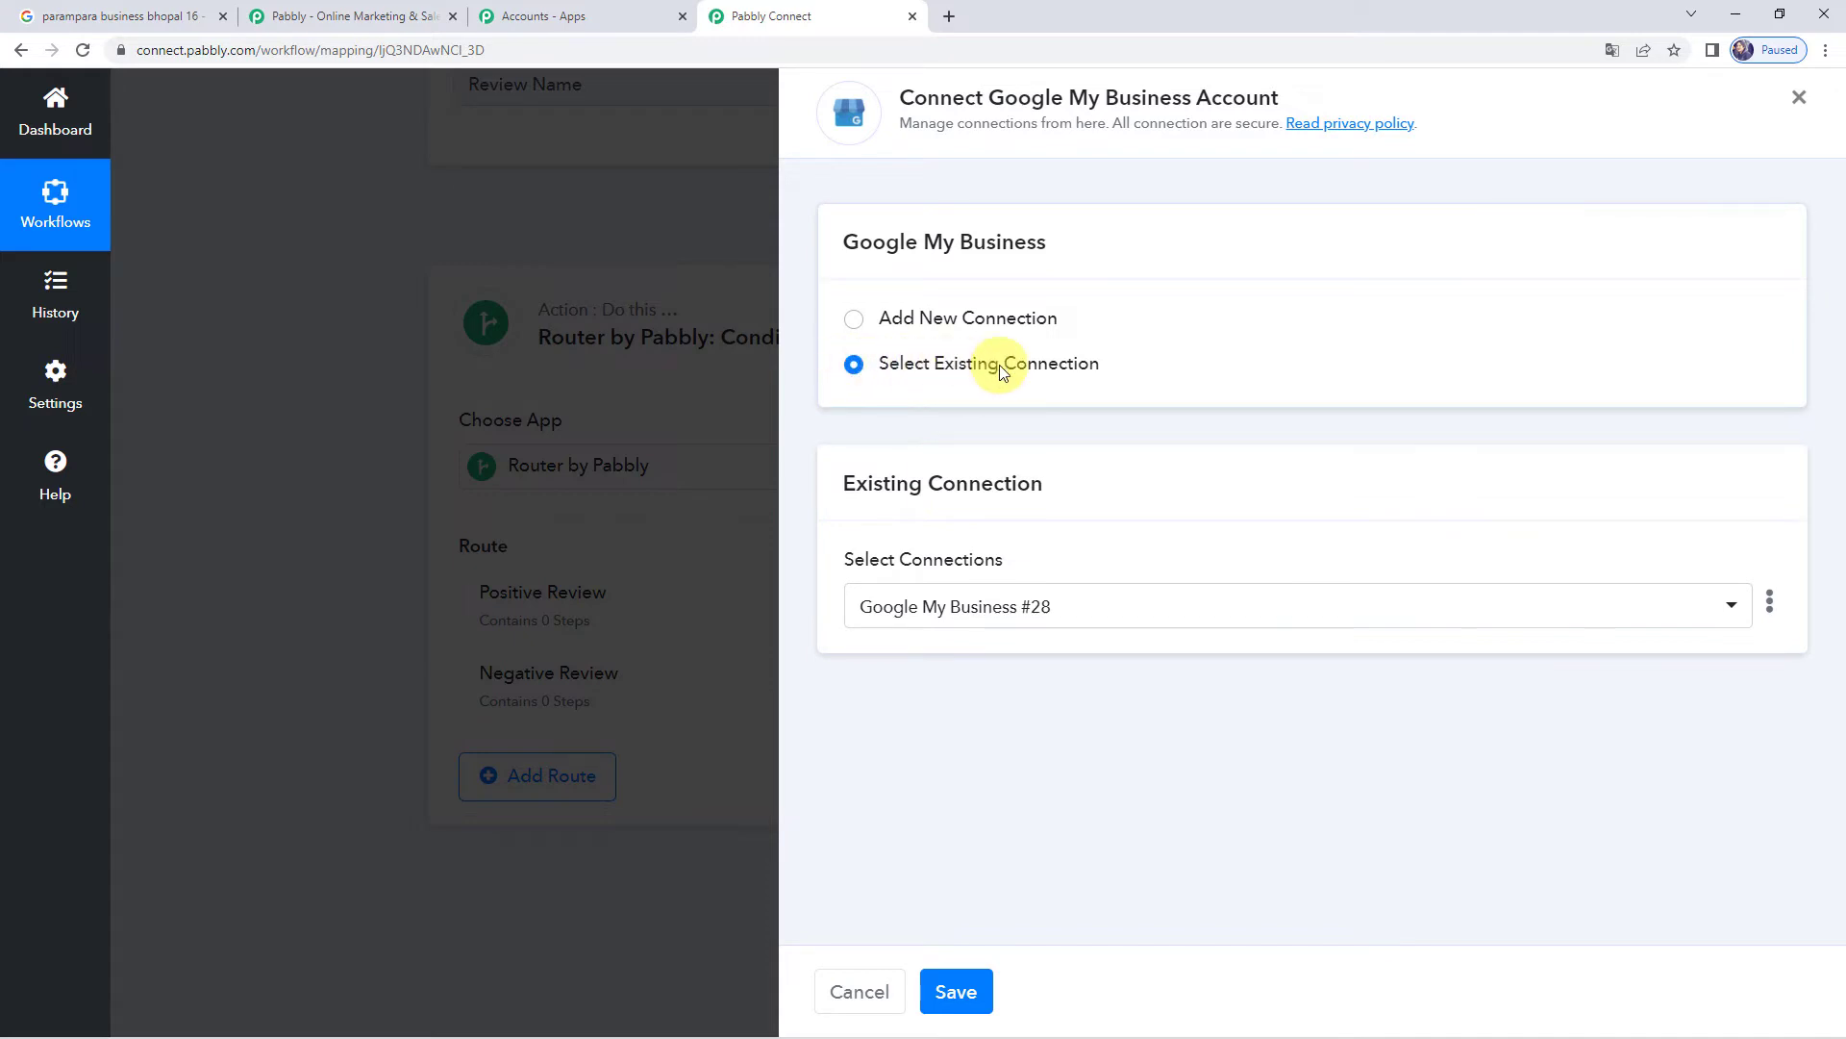
left_click(962, 991)
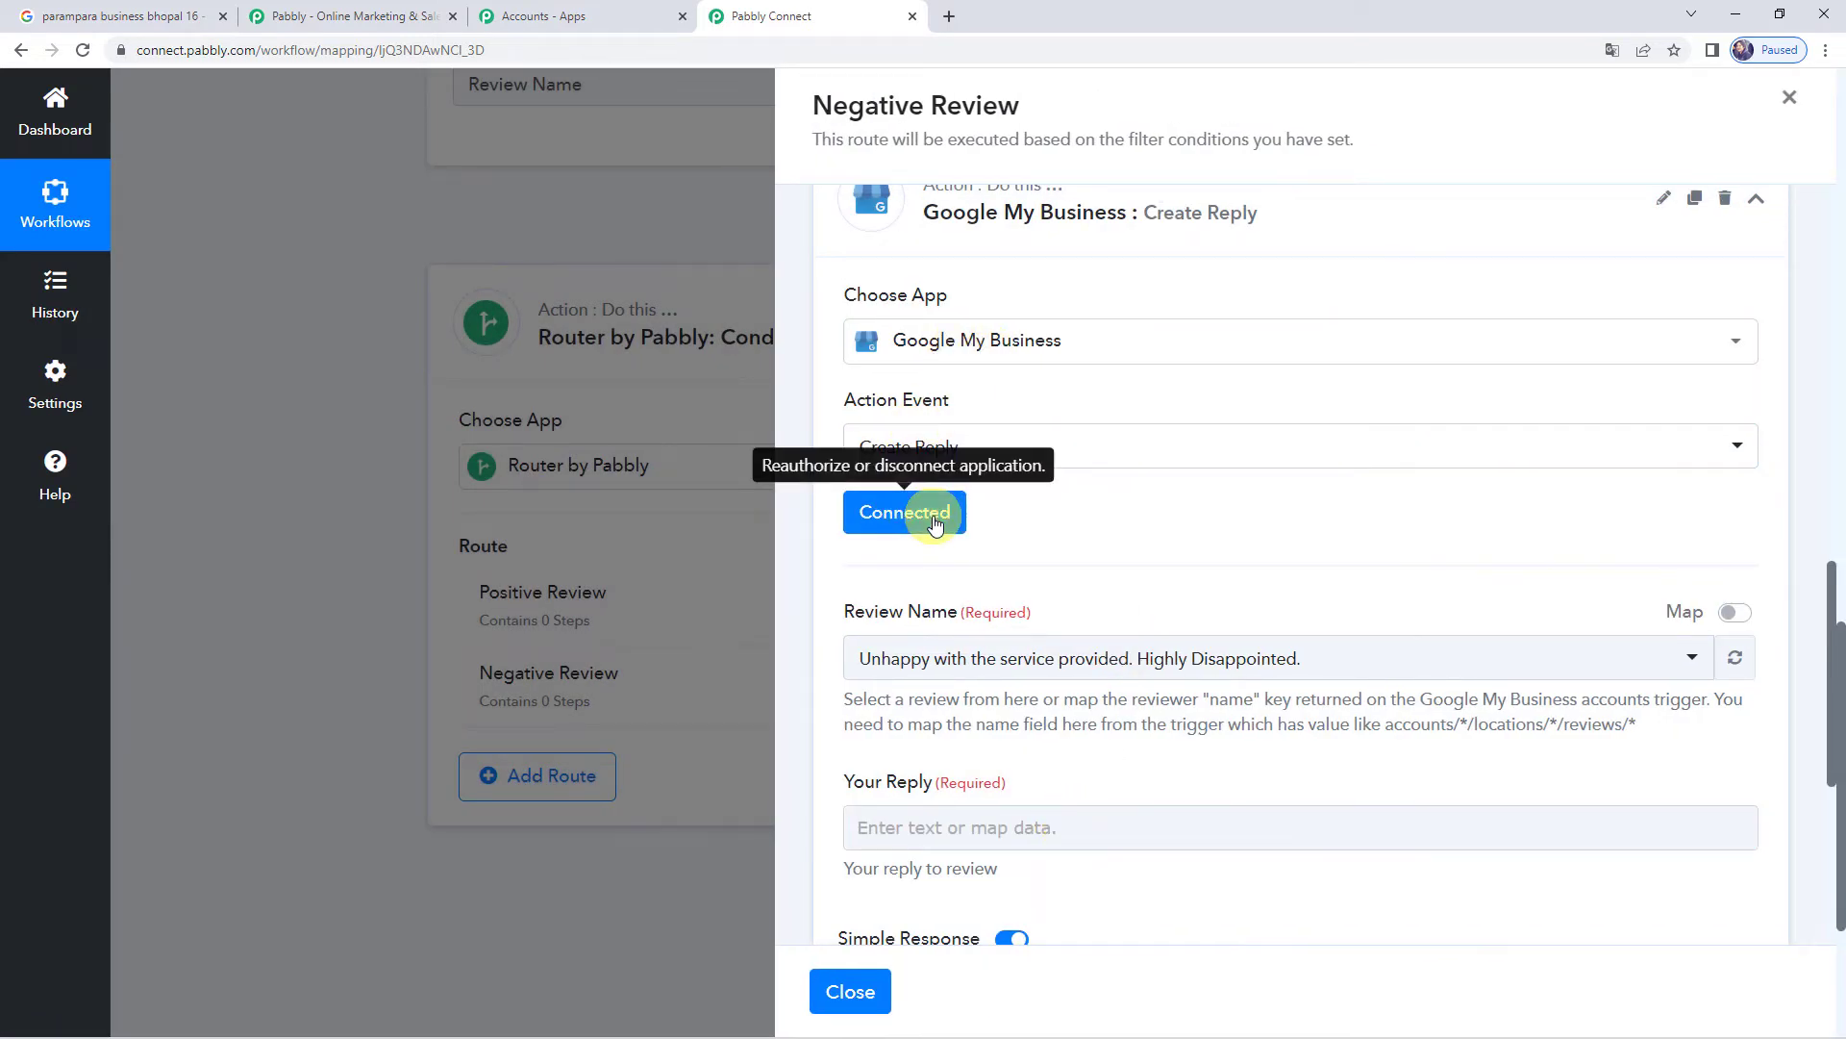
scroll(942, 521, "down", 1)
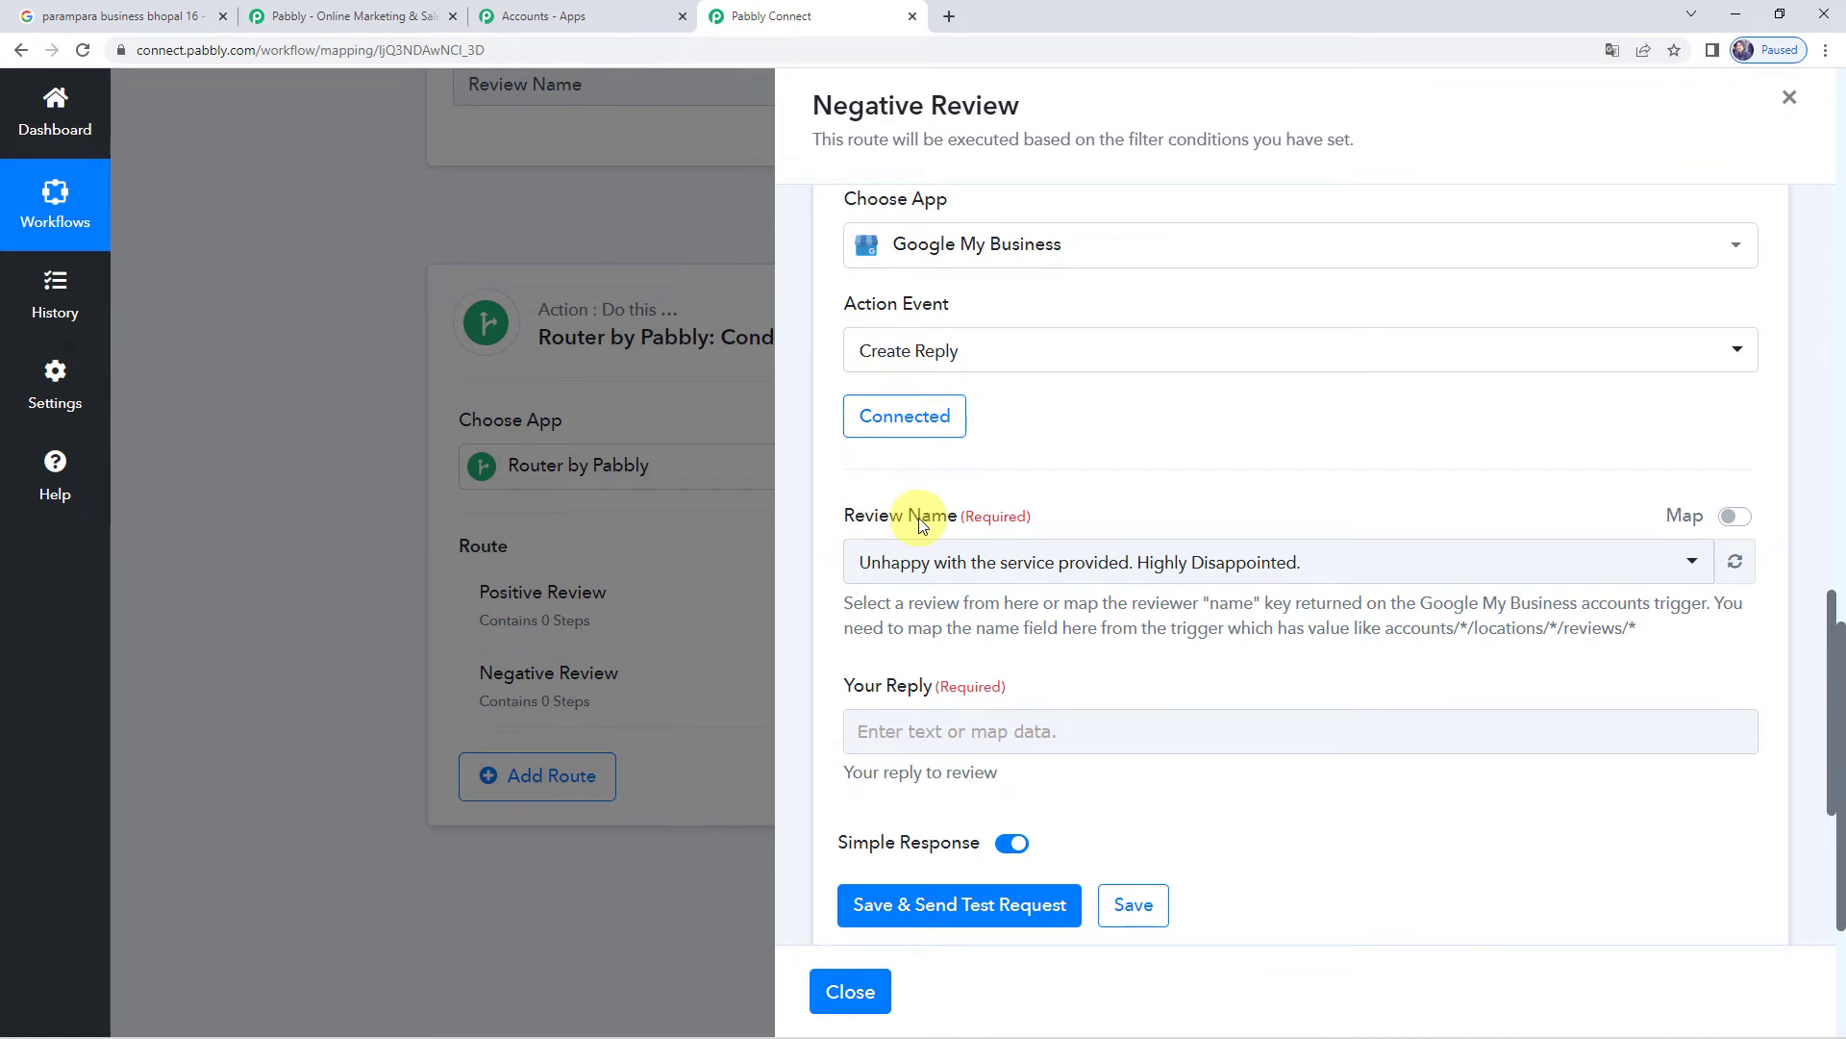
- Enable mapping for the reply's Review Name and replace its content with the Review Name value from the New Review Multi Location trigger
left_click(1415, 562)
left_click(1526, 630)
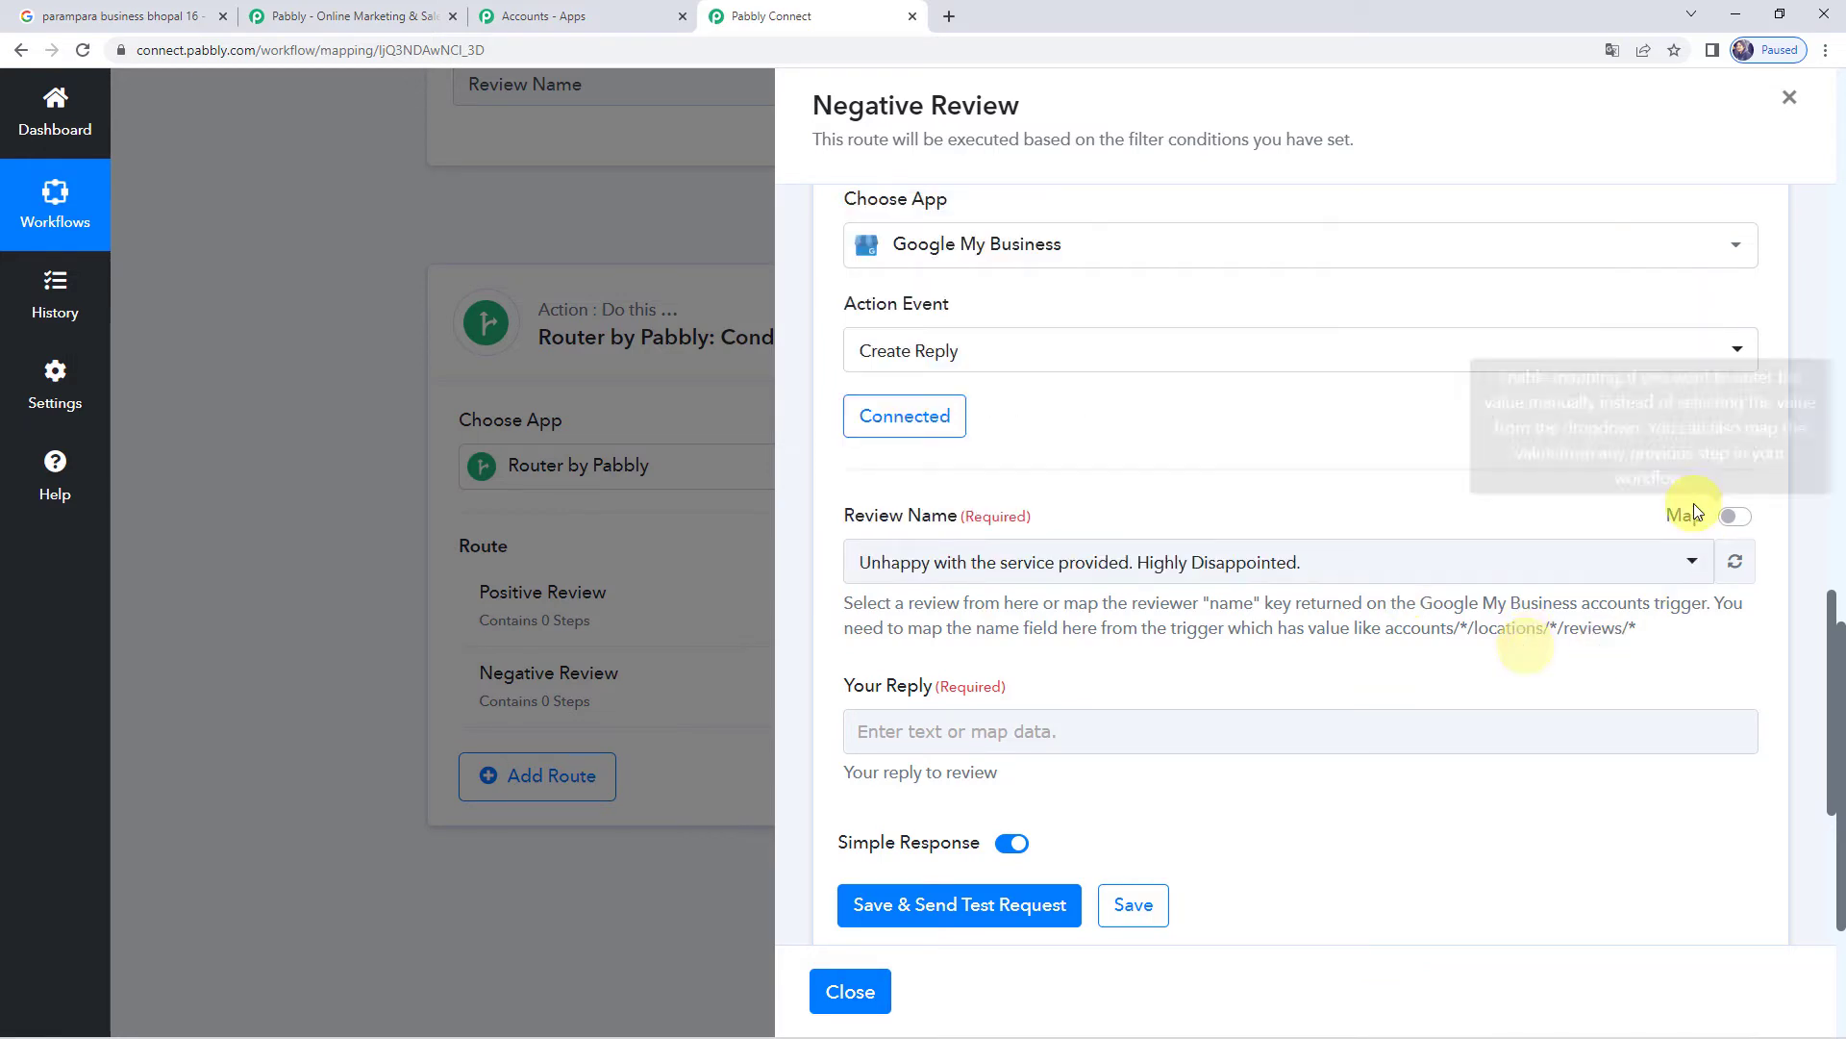
left_click(1732, 519)
left_click(1507, 565)
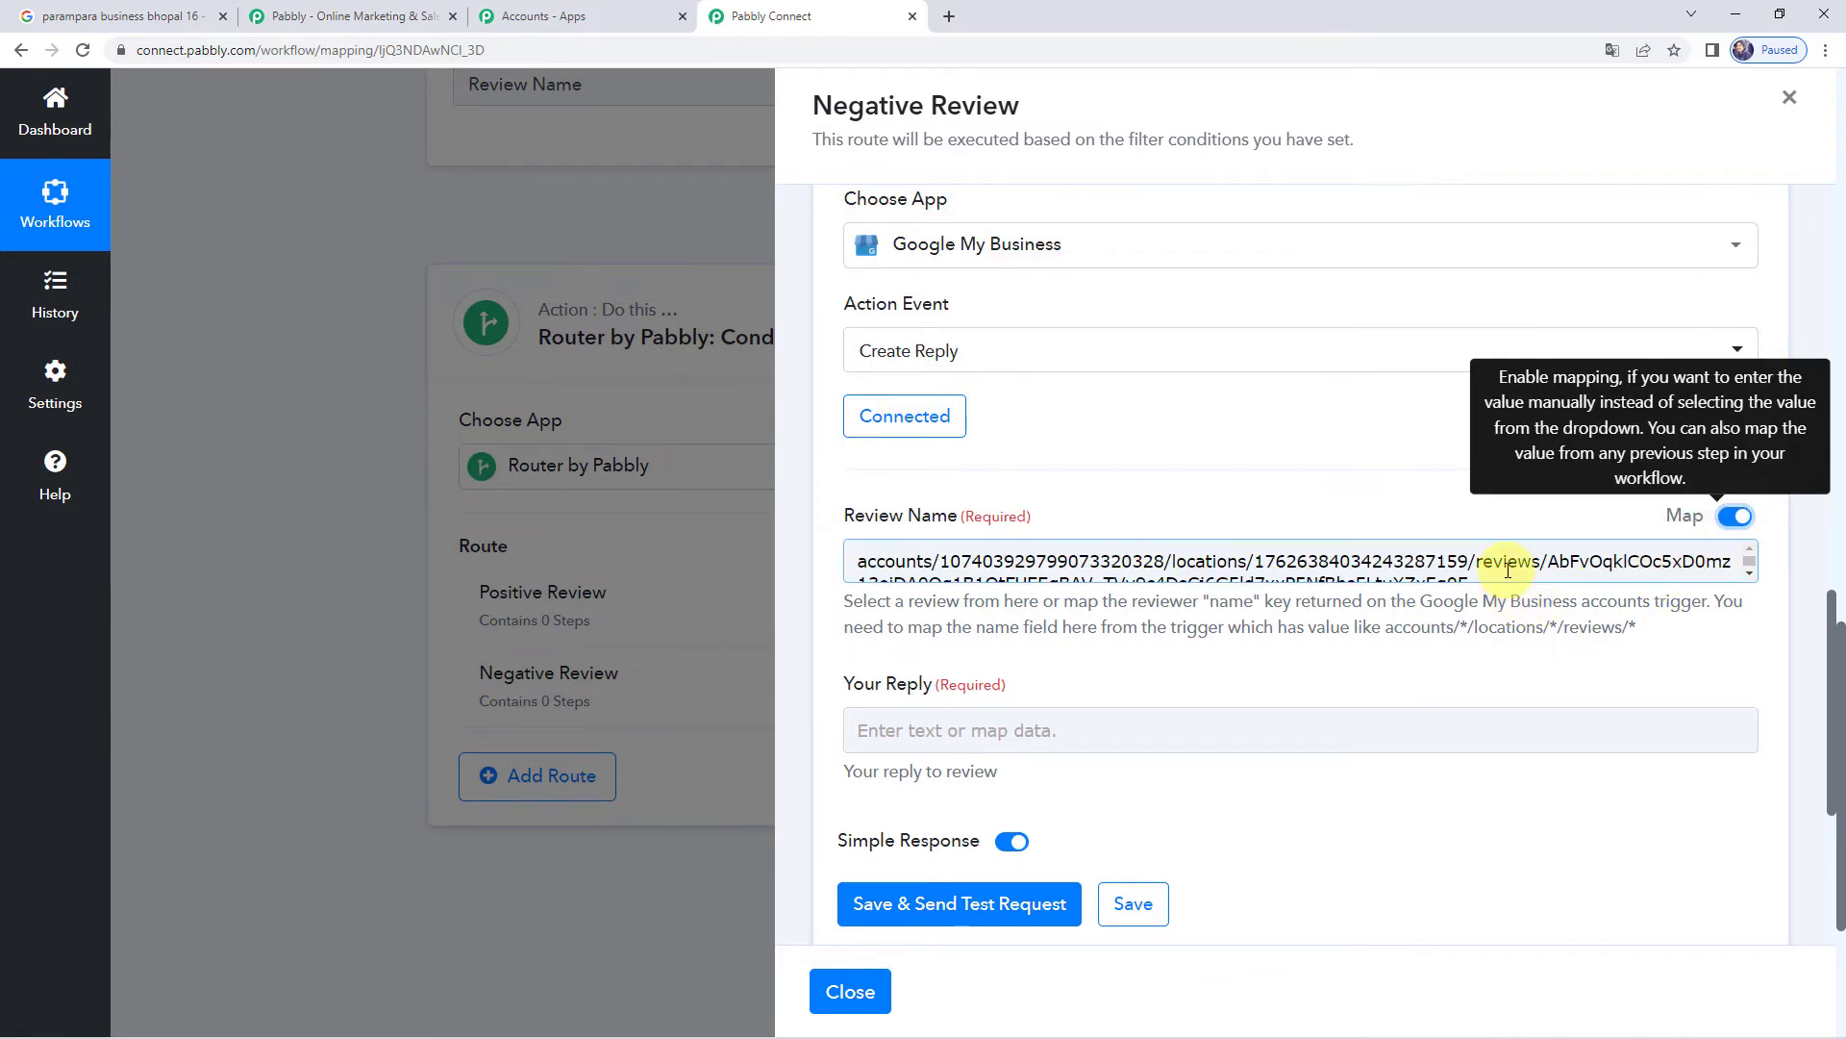
key("ctrl+a")
key("BackSpace")
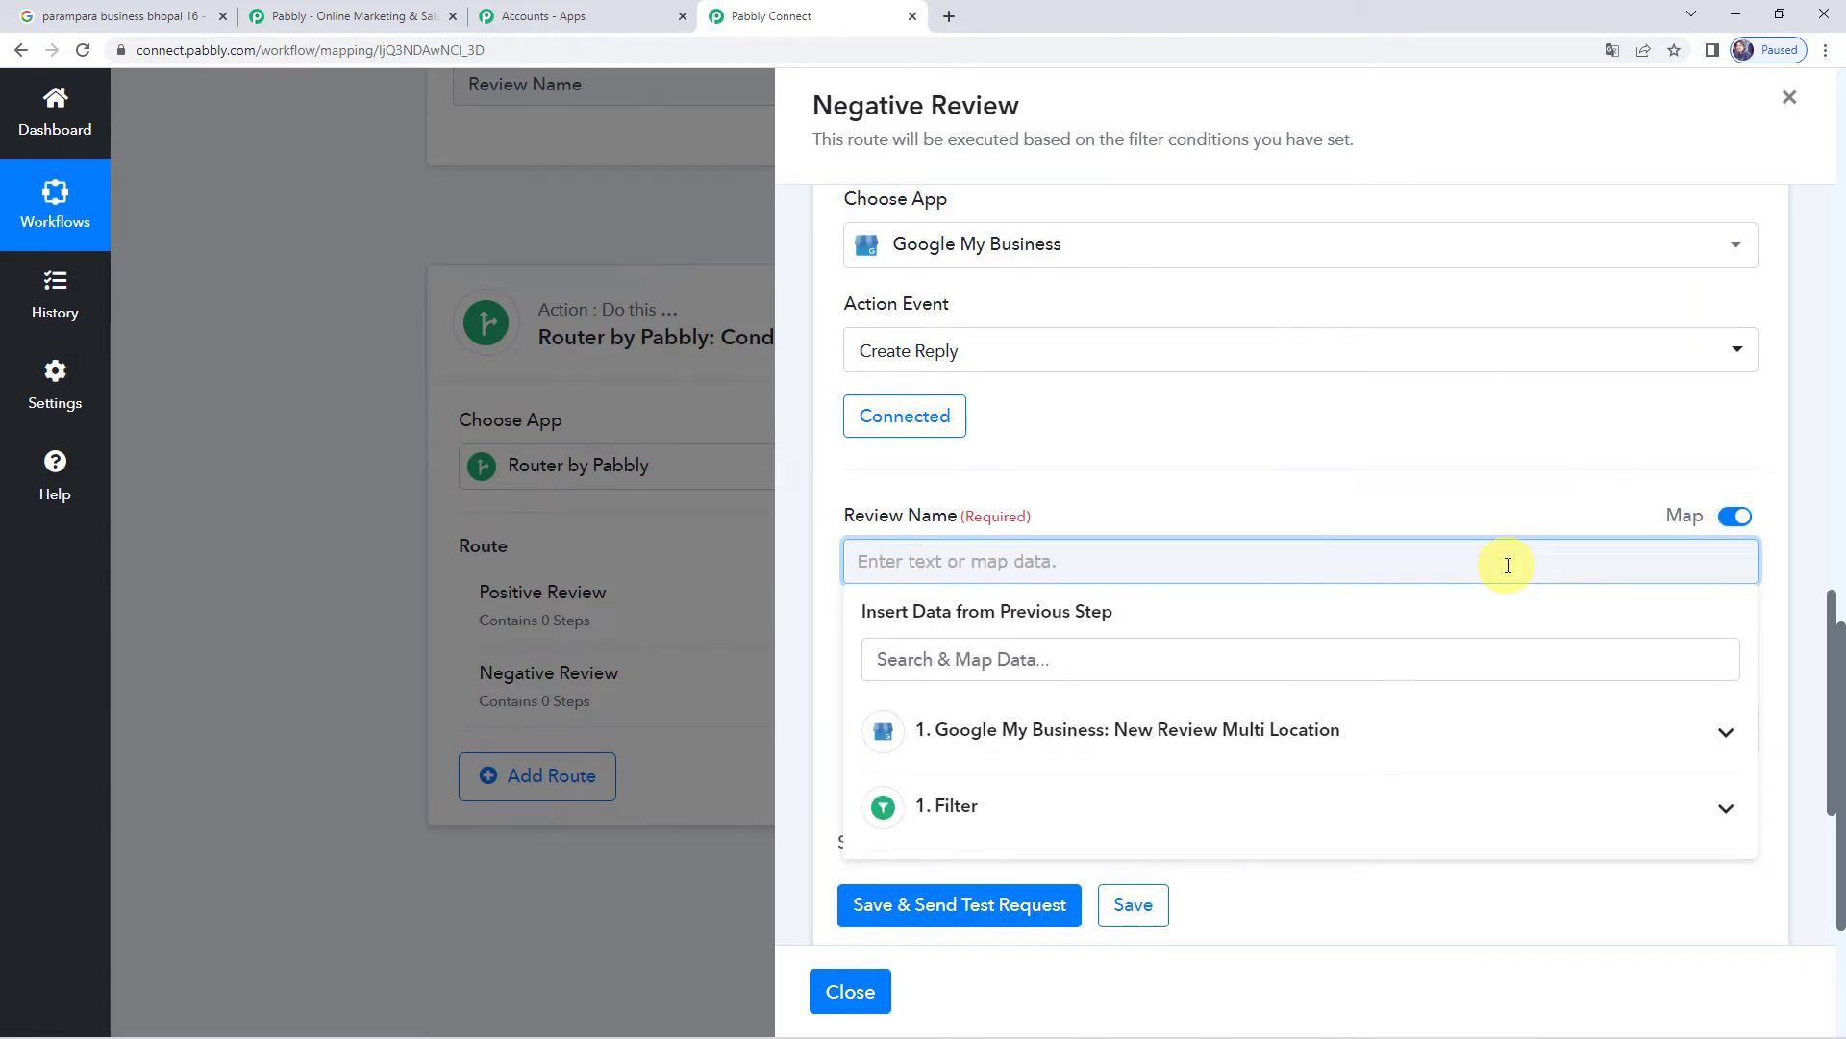
left_click(1013, 738)
scroll(1041, 868, "down", 3)
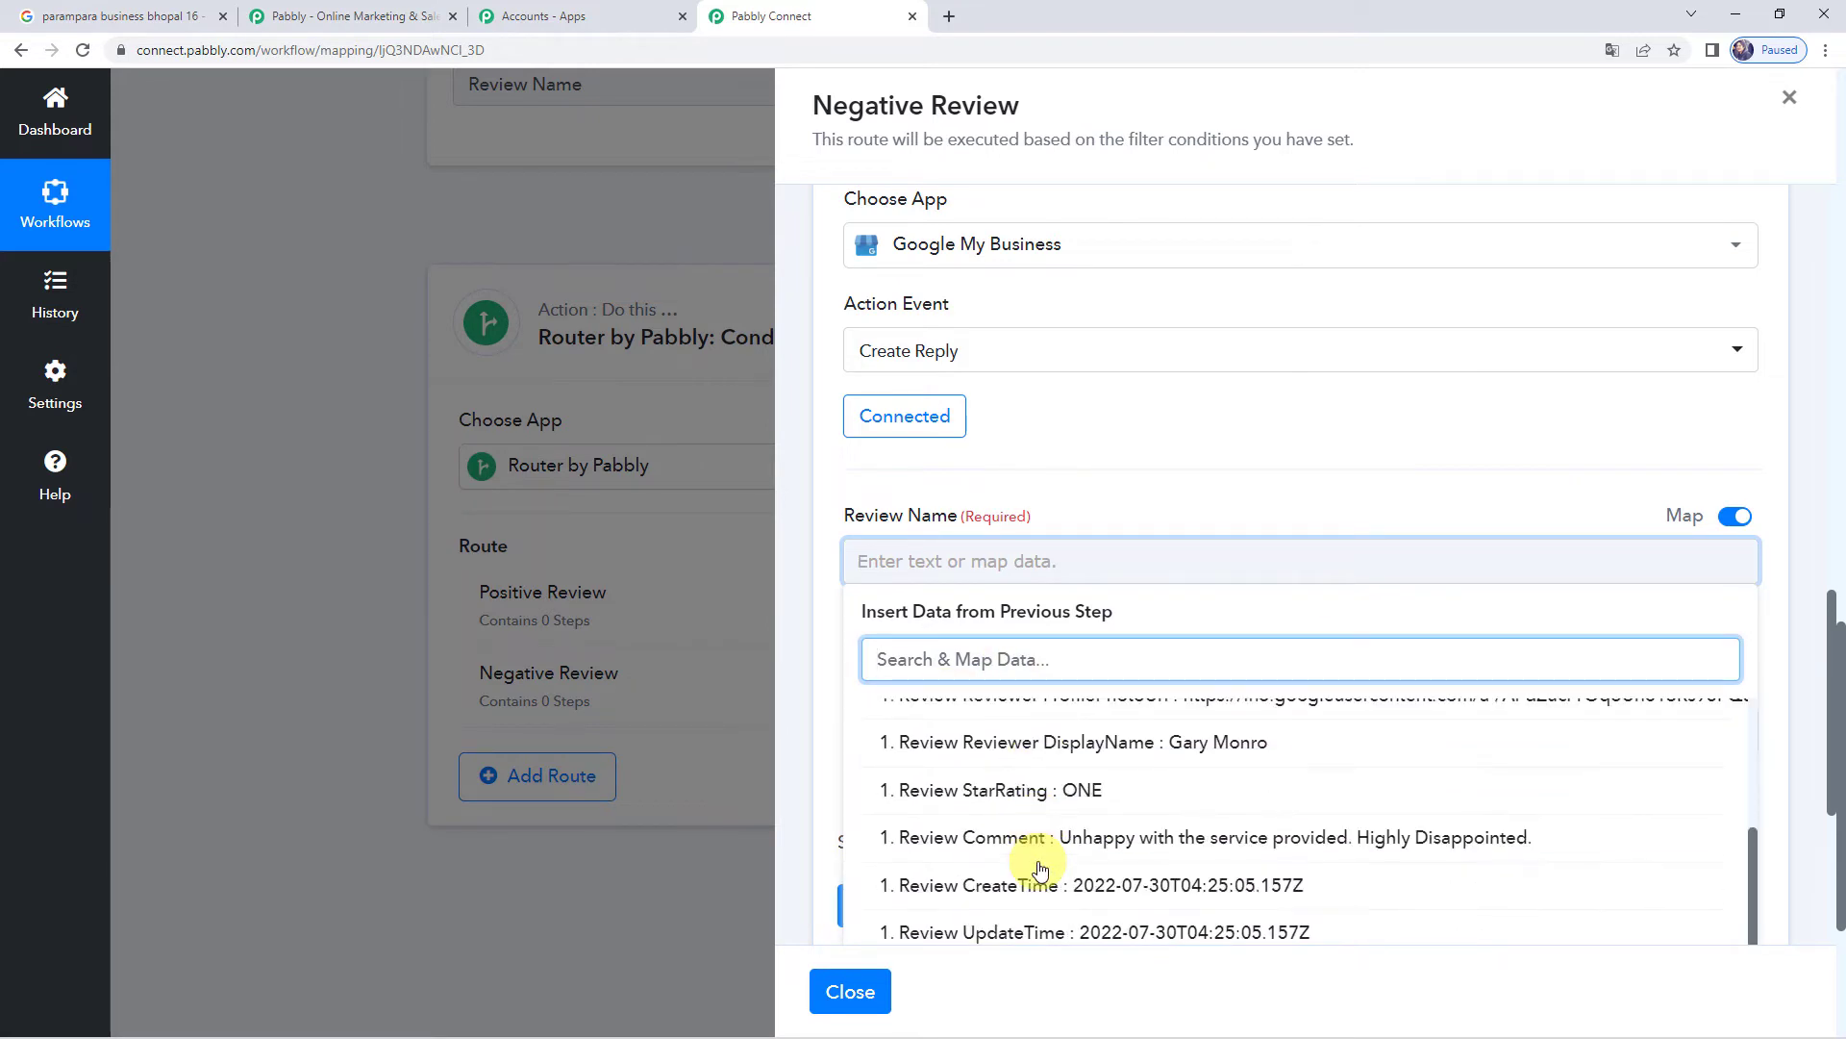
scroll(1048, 425, "down", 2)
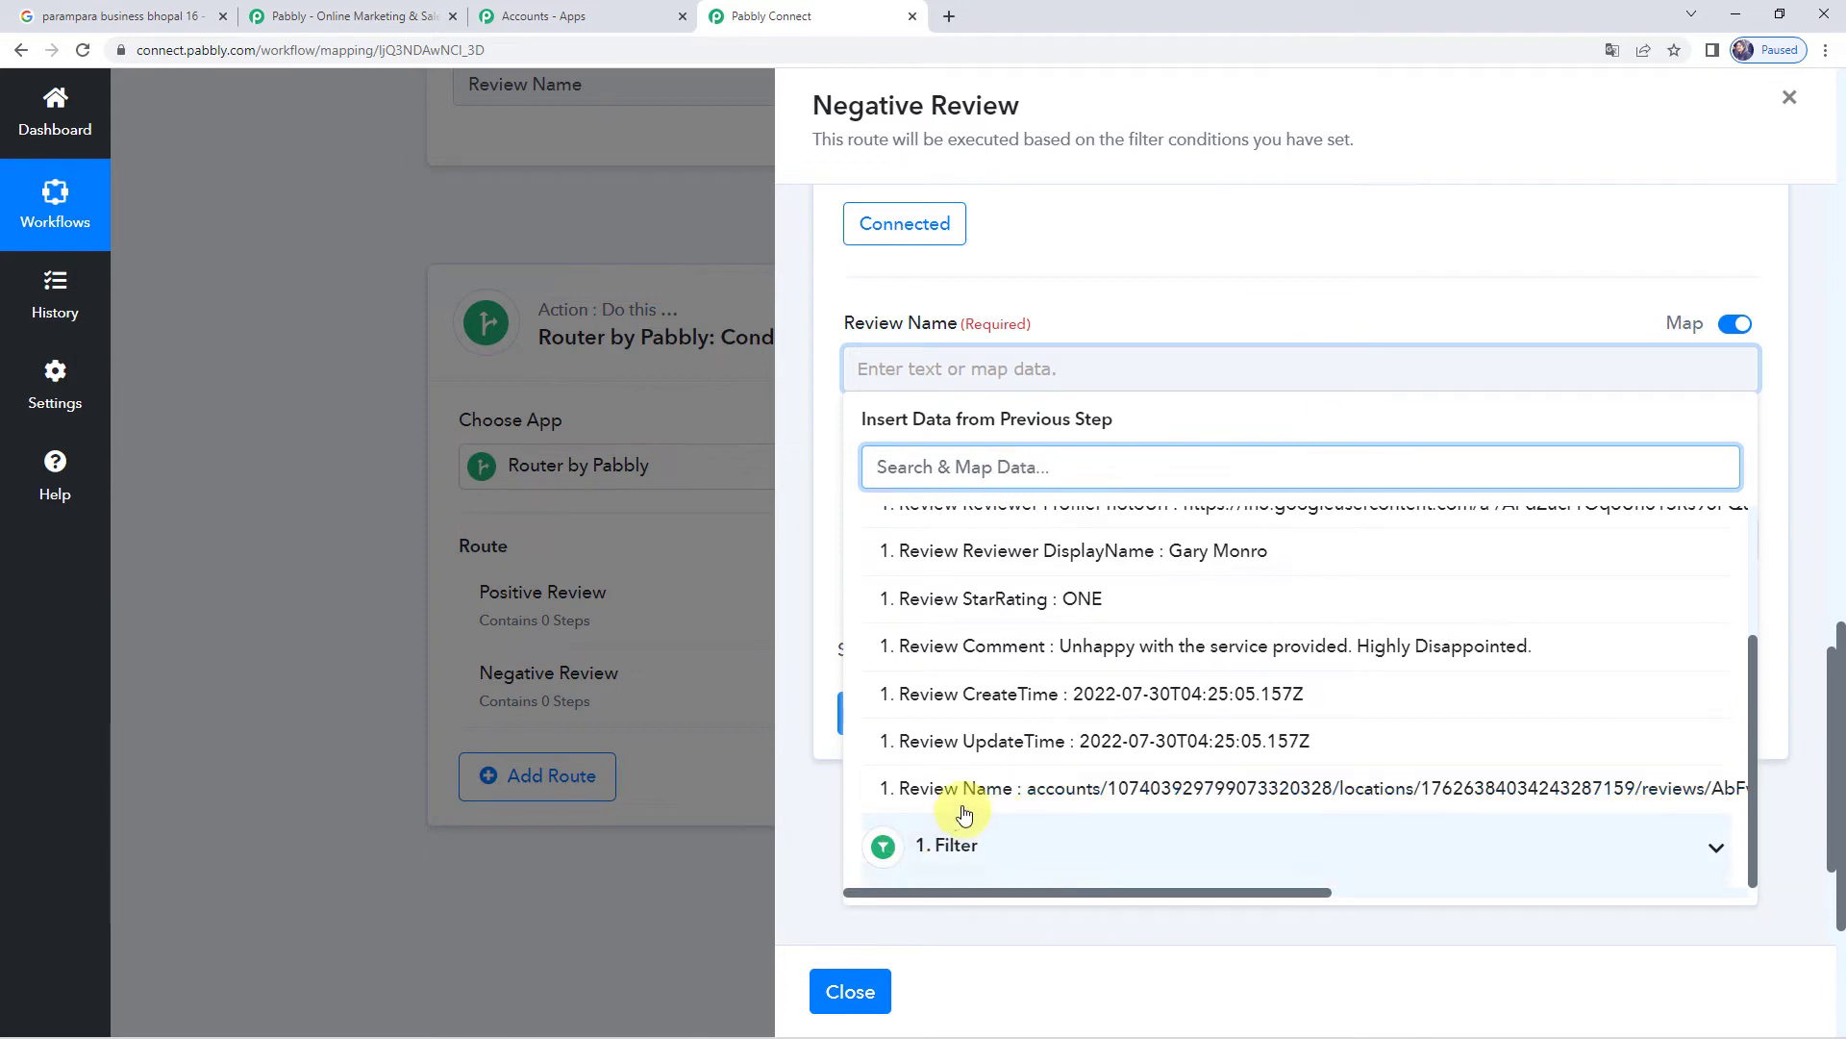
left_click(1067, 787)
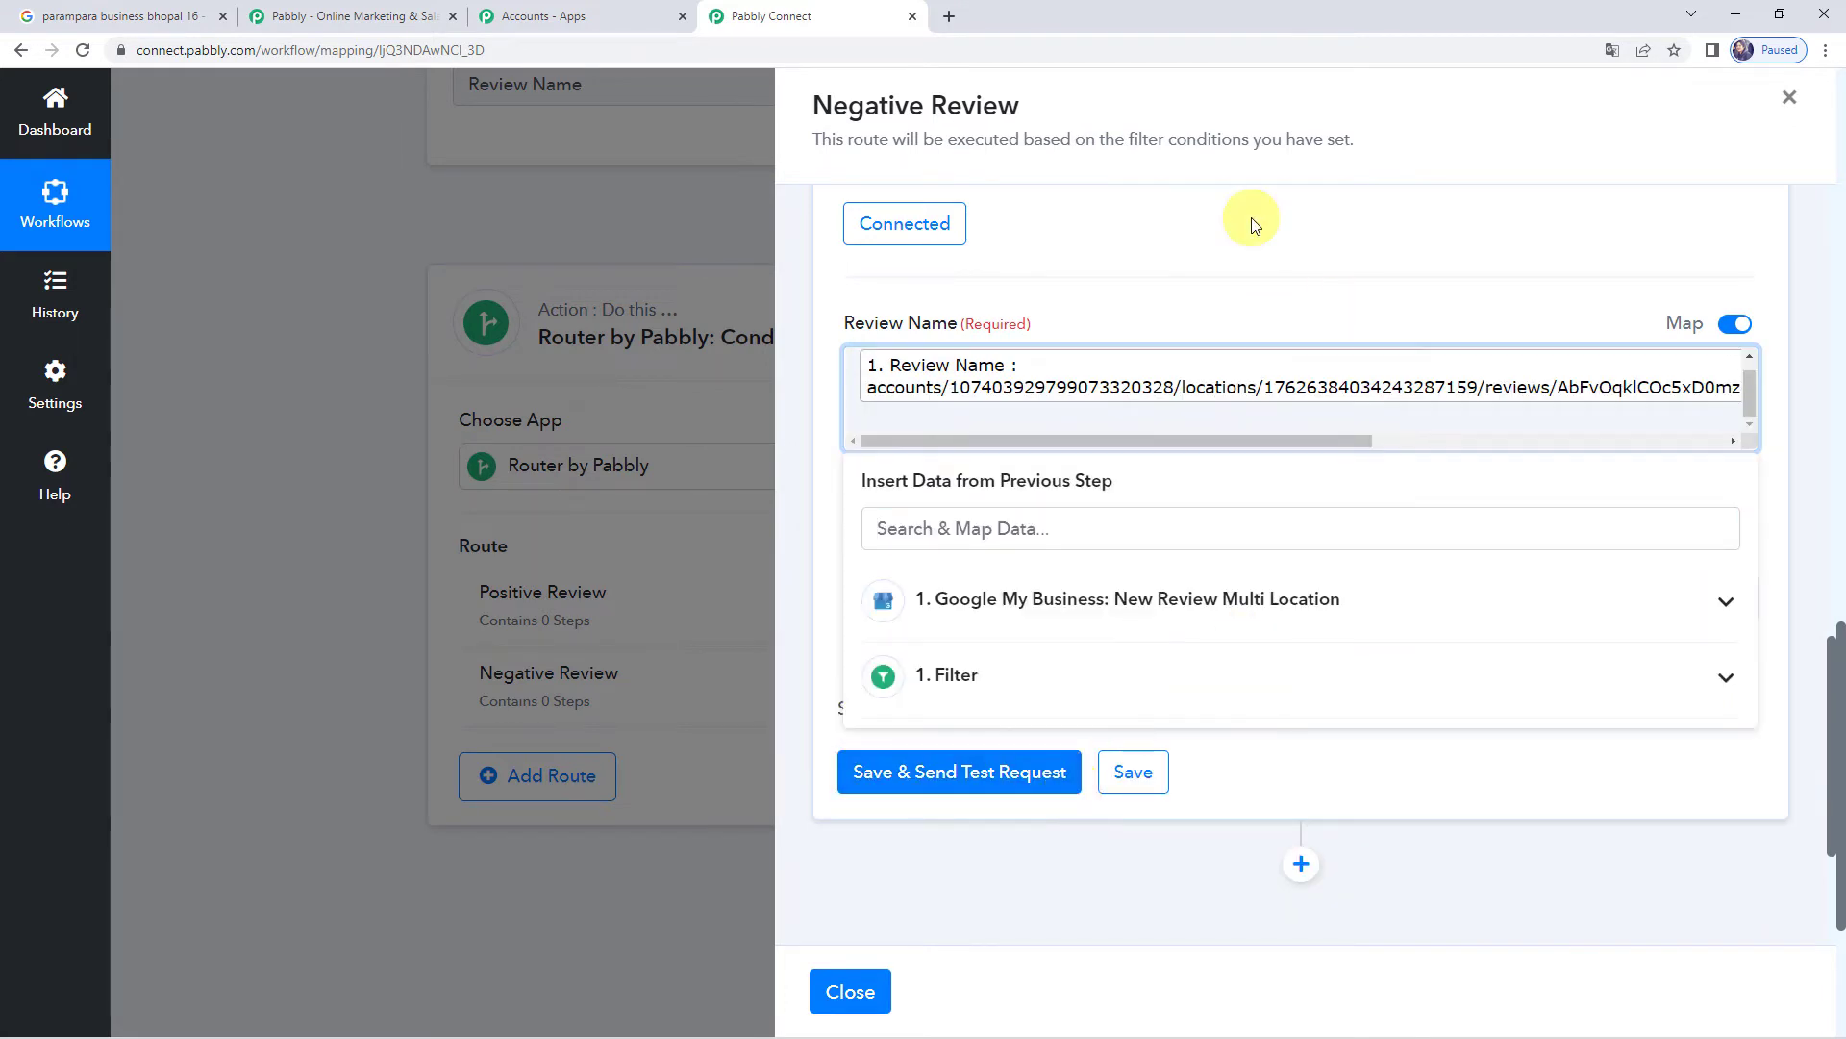
left_click(1092, 282)
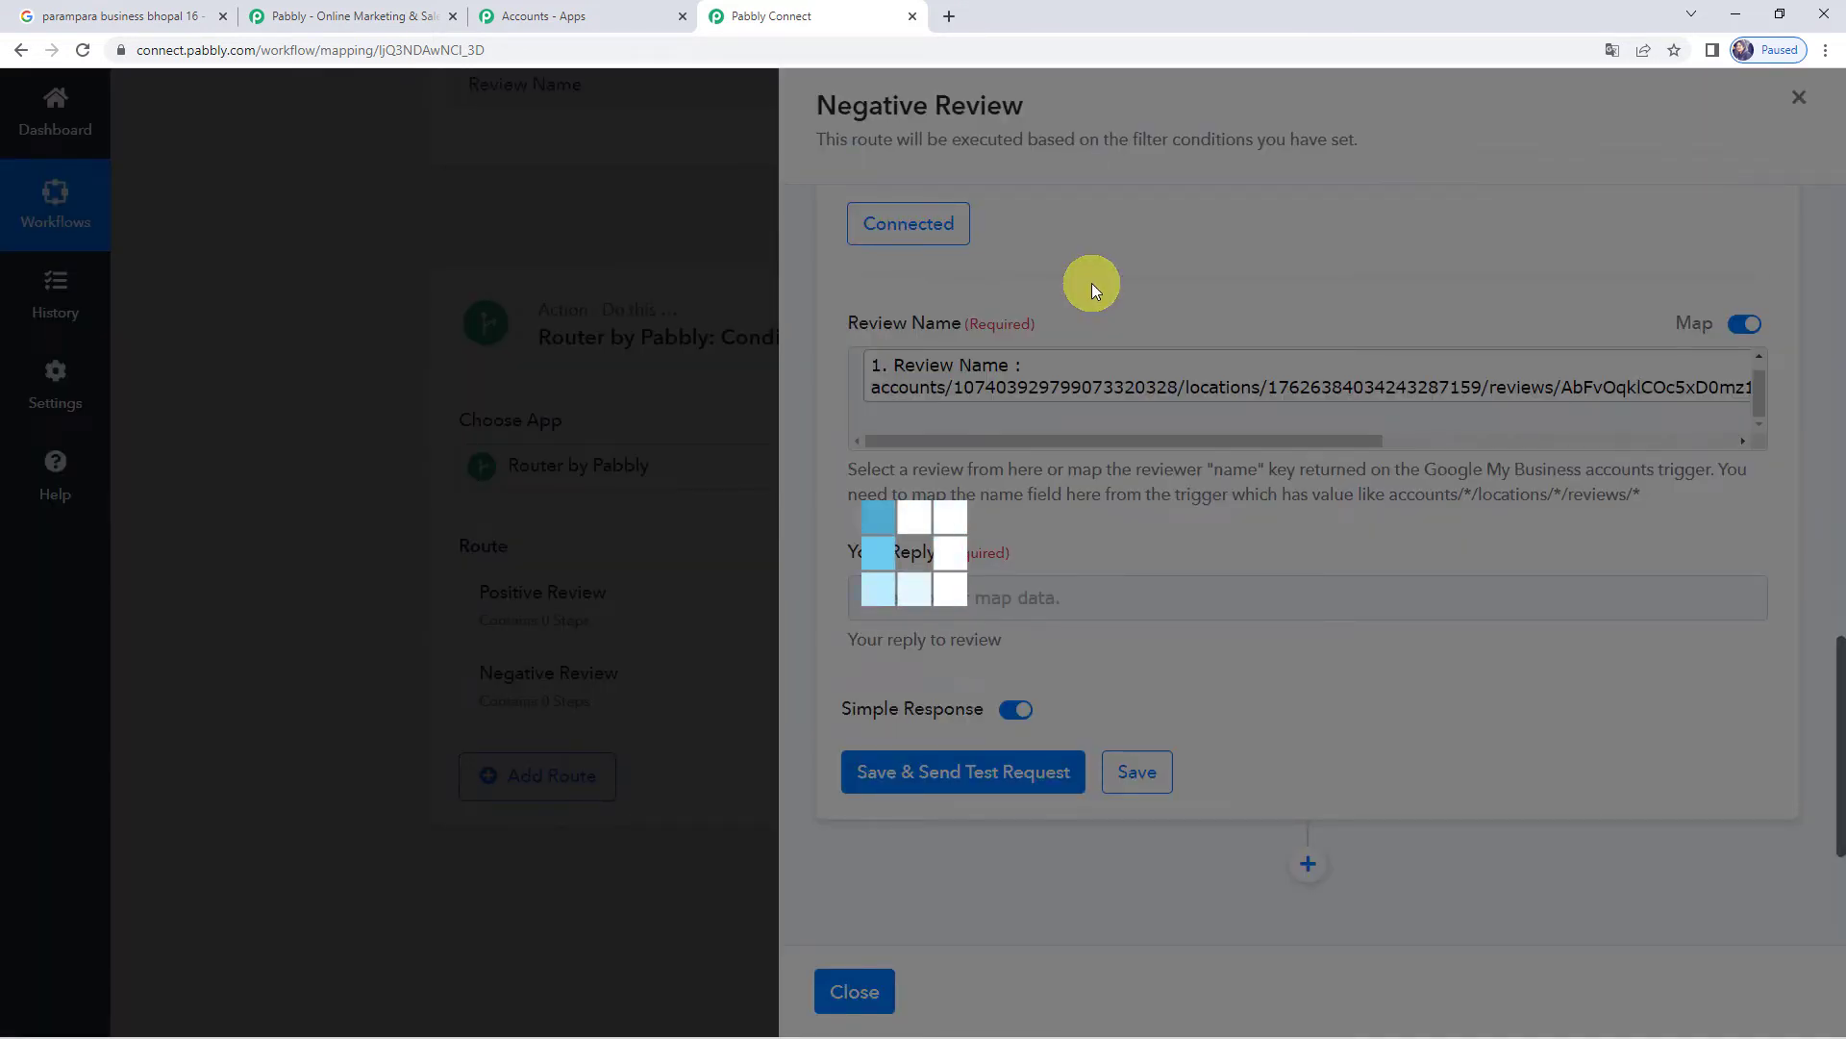
- Start the reply text with "Hi", the mapped Review Reviewer DisplayName from the trigger, and a comma
scroll(1093, 283, "down", 2)
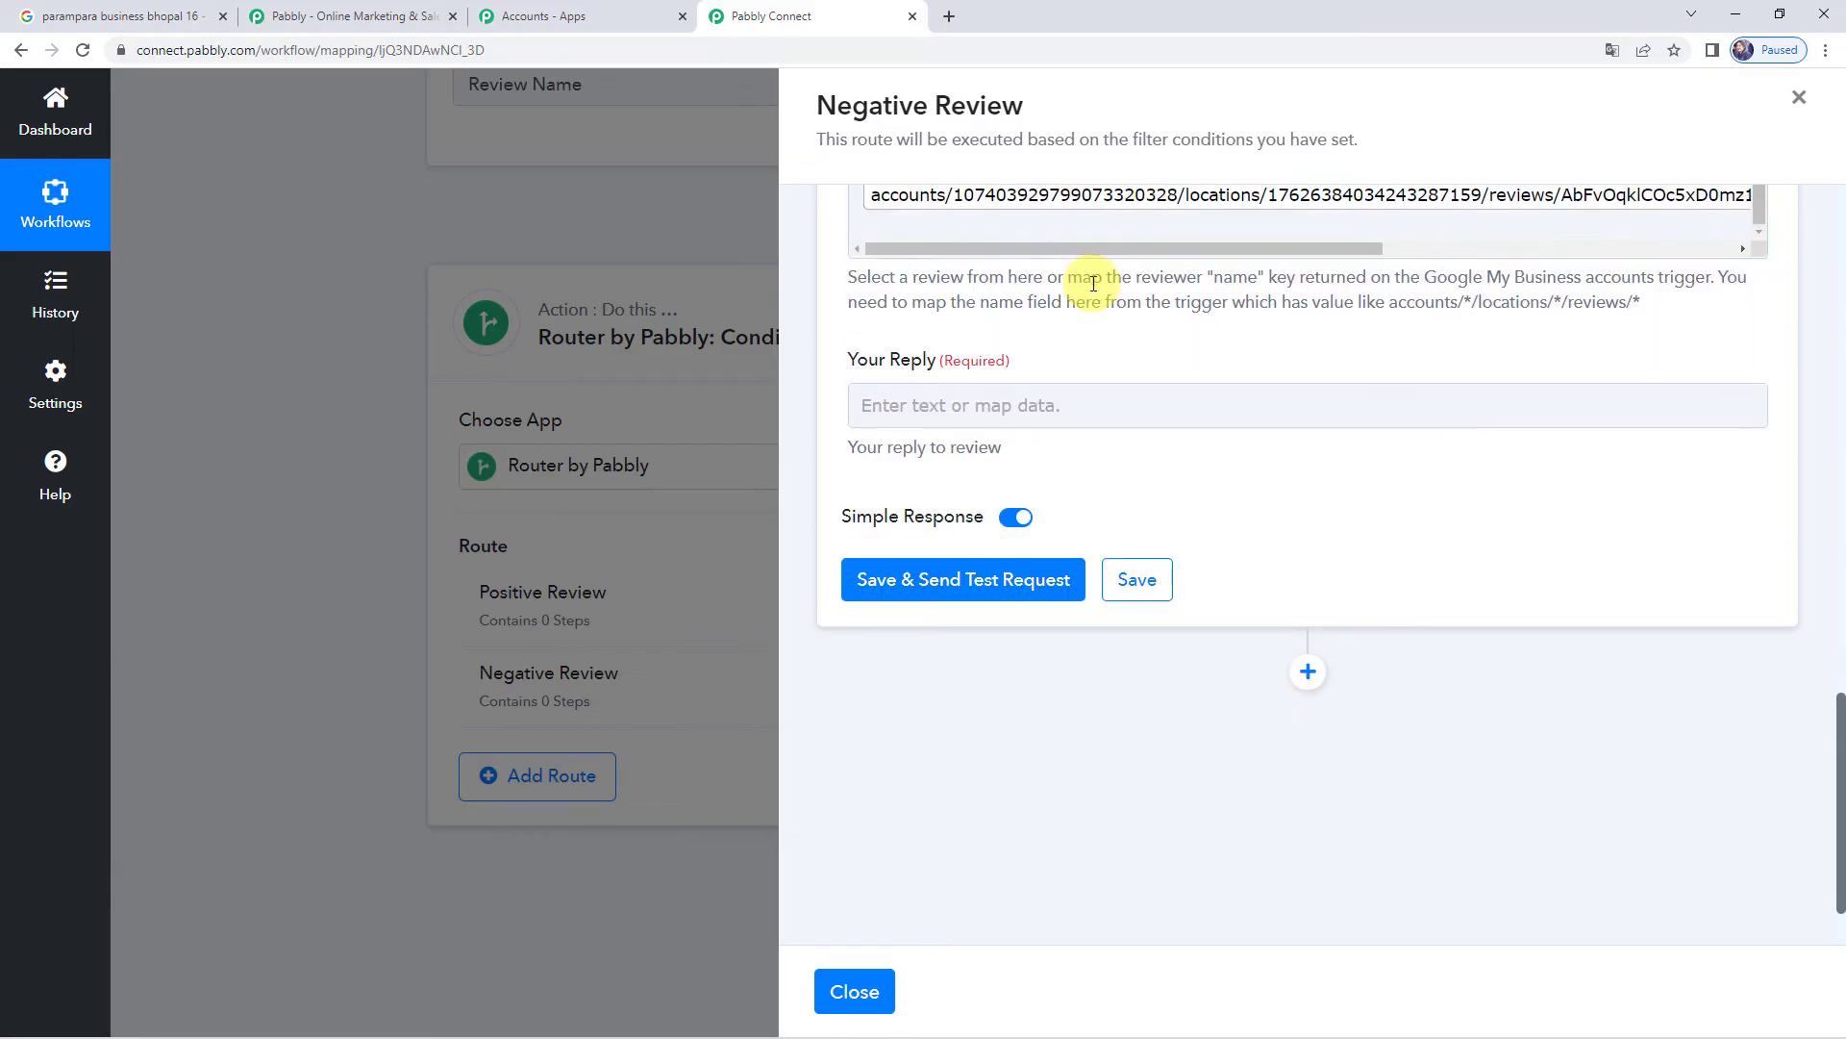
scroll(1092, 283, "up", 1)
left_click(904, 497)
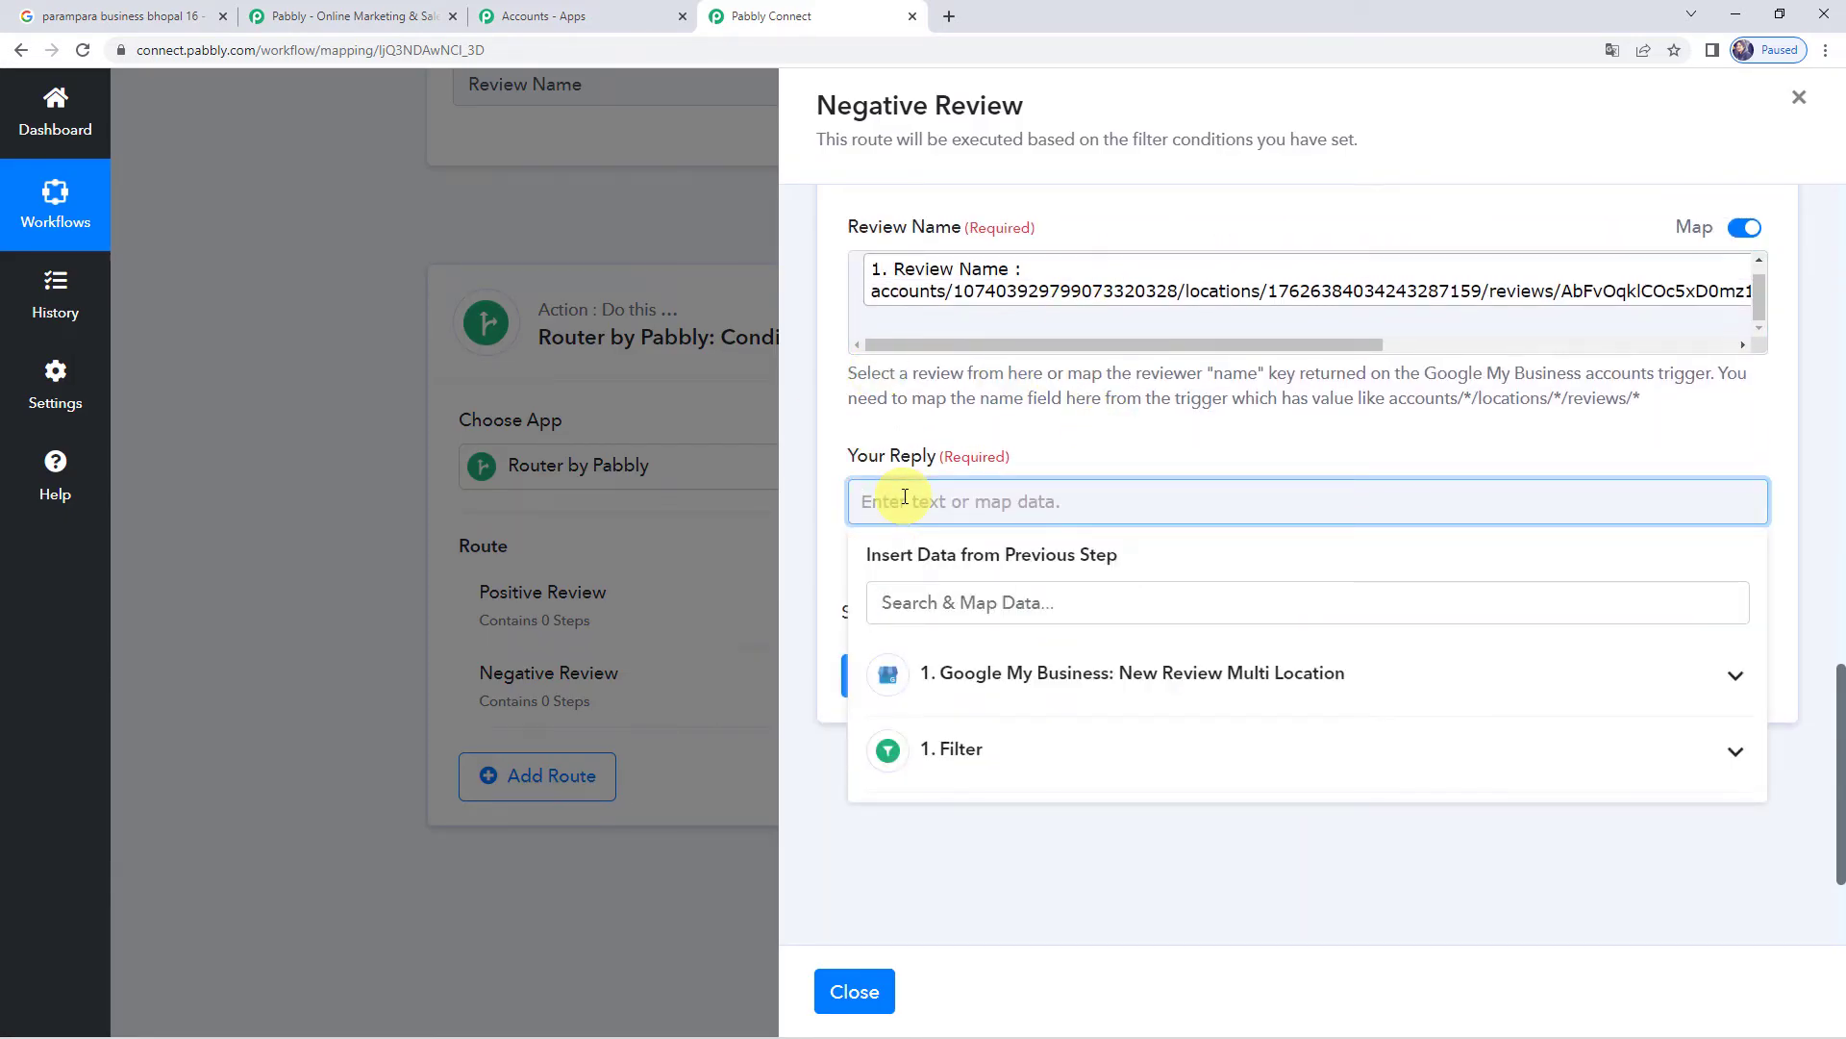
type("Hi")
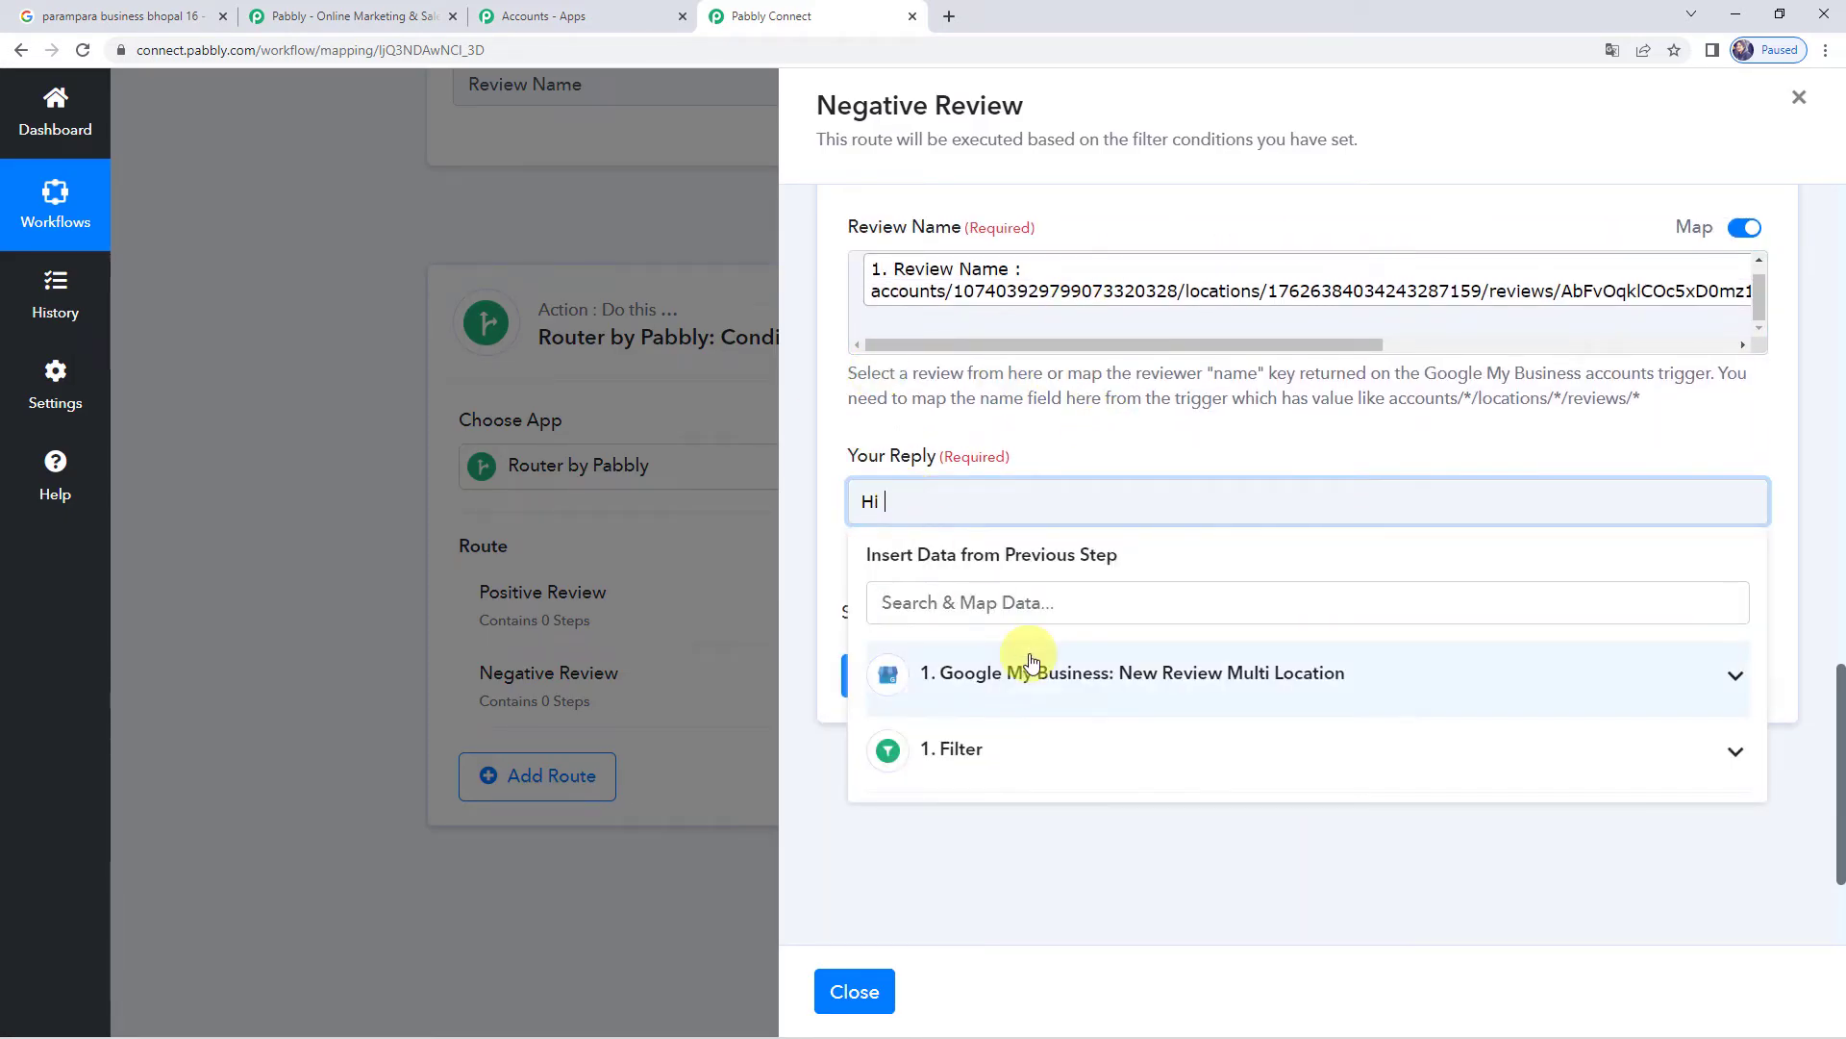
left_click(1029, 677)
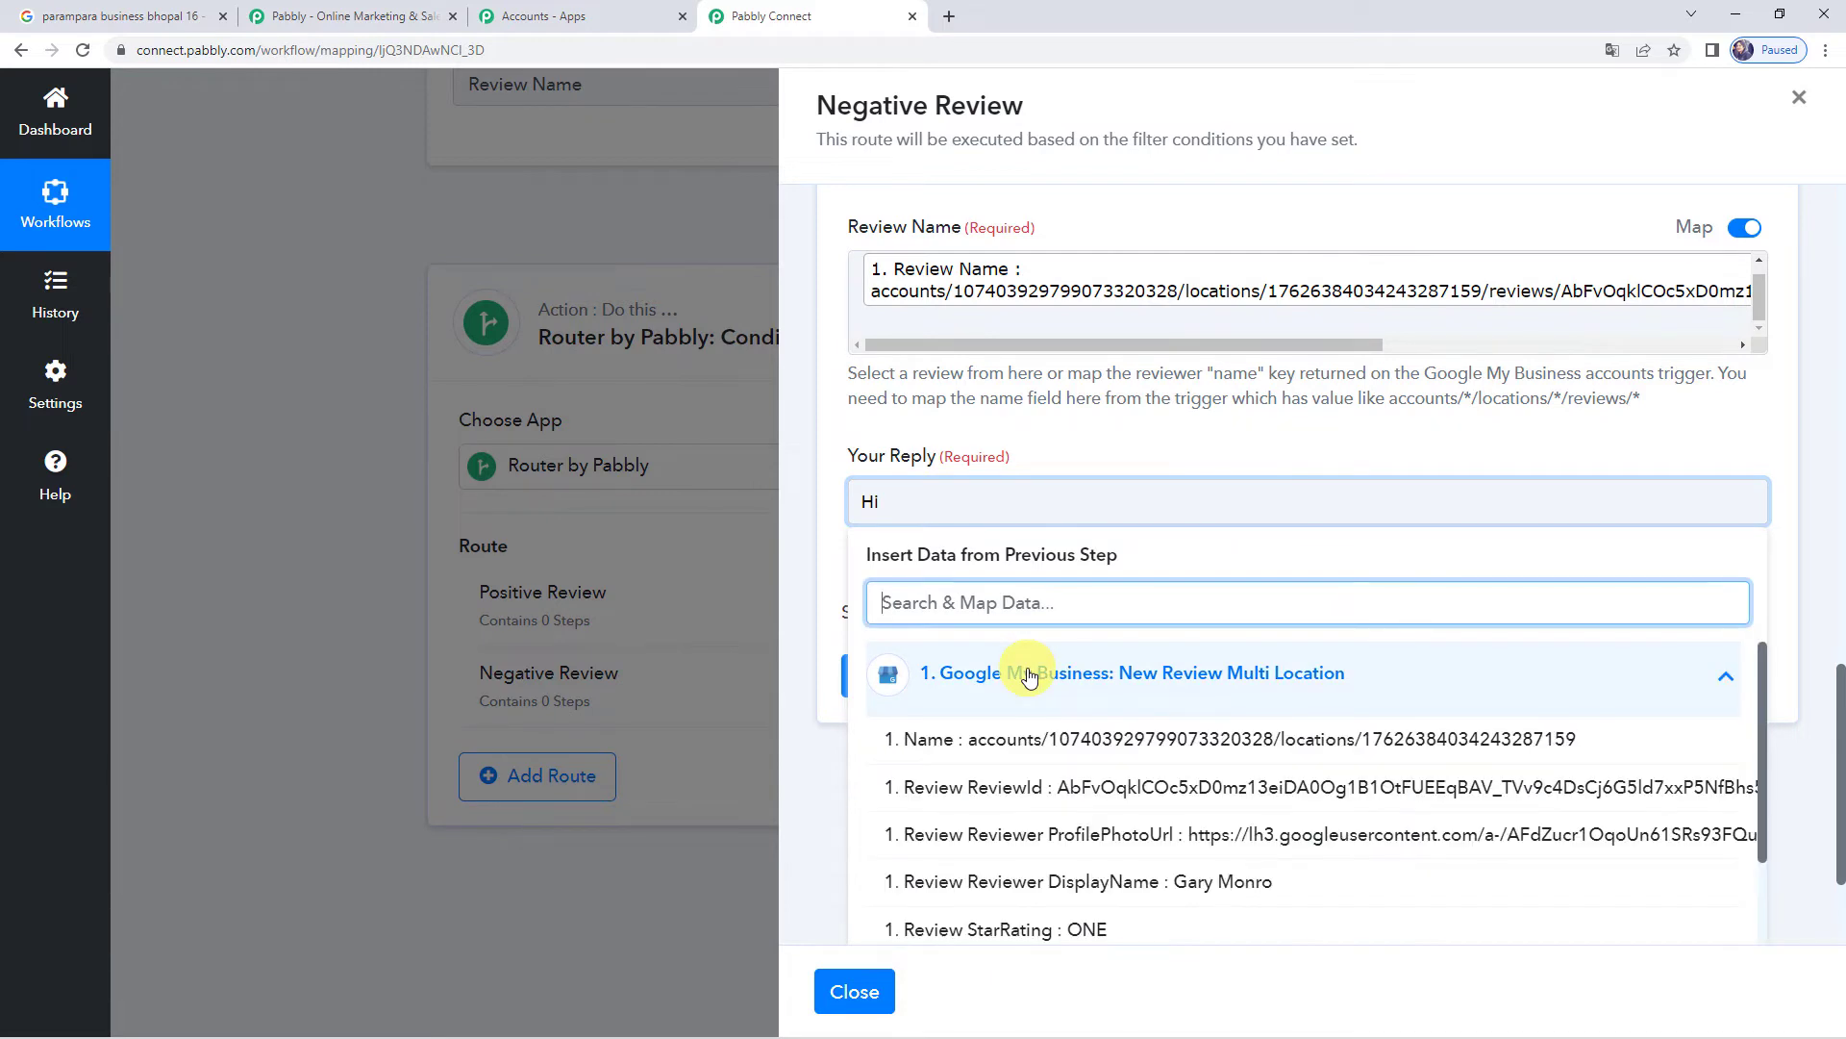
left_click(1077, 889)
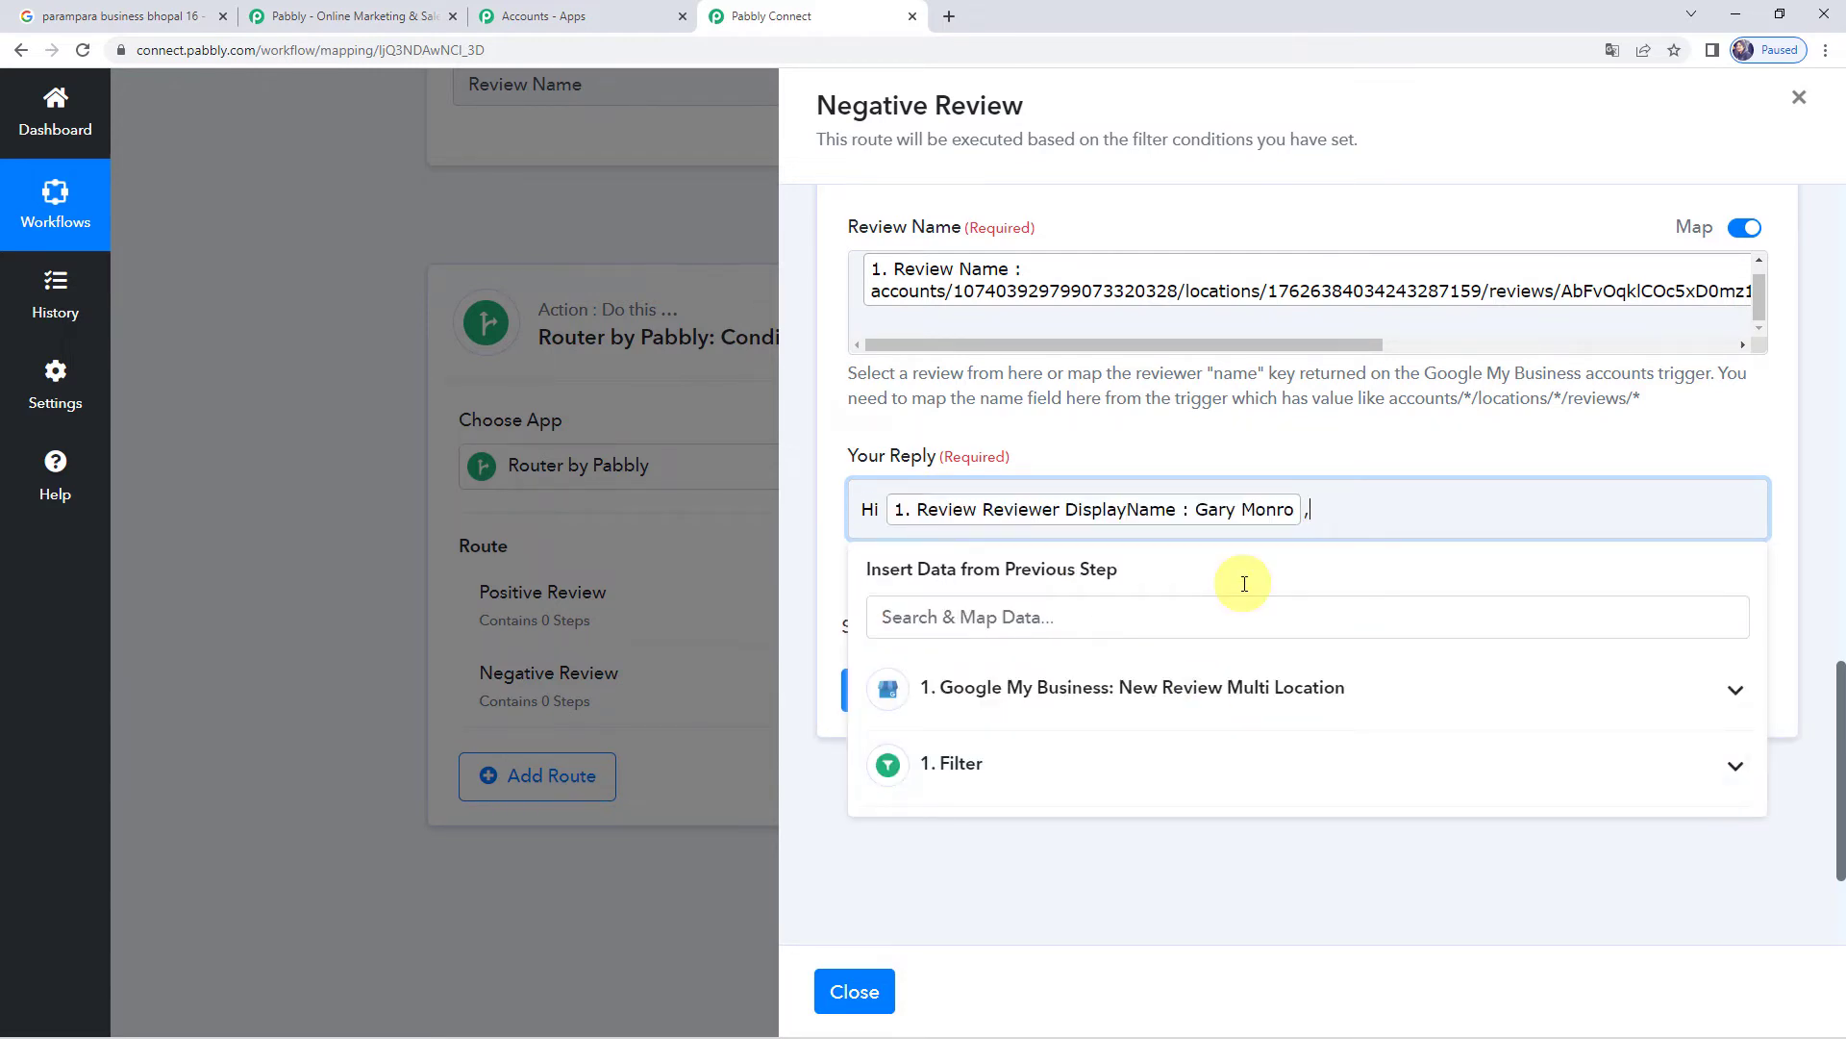
type(",")
- Add a reply body starting "Thank you for sharing your negative experience with us", and end it with "Regards," and "Team Pabbly." on separate lines
key("Return")
type("Thank you for sharing your negative experience with us; we appreciate every form of feedback. Thanks for pointing out what we can do better in the future; we really appreciate your valuable feedback. Regards, Team Pabbly.")
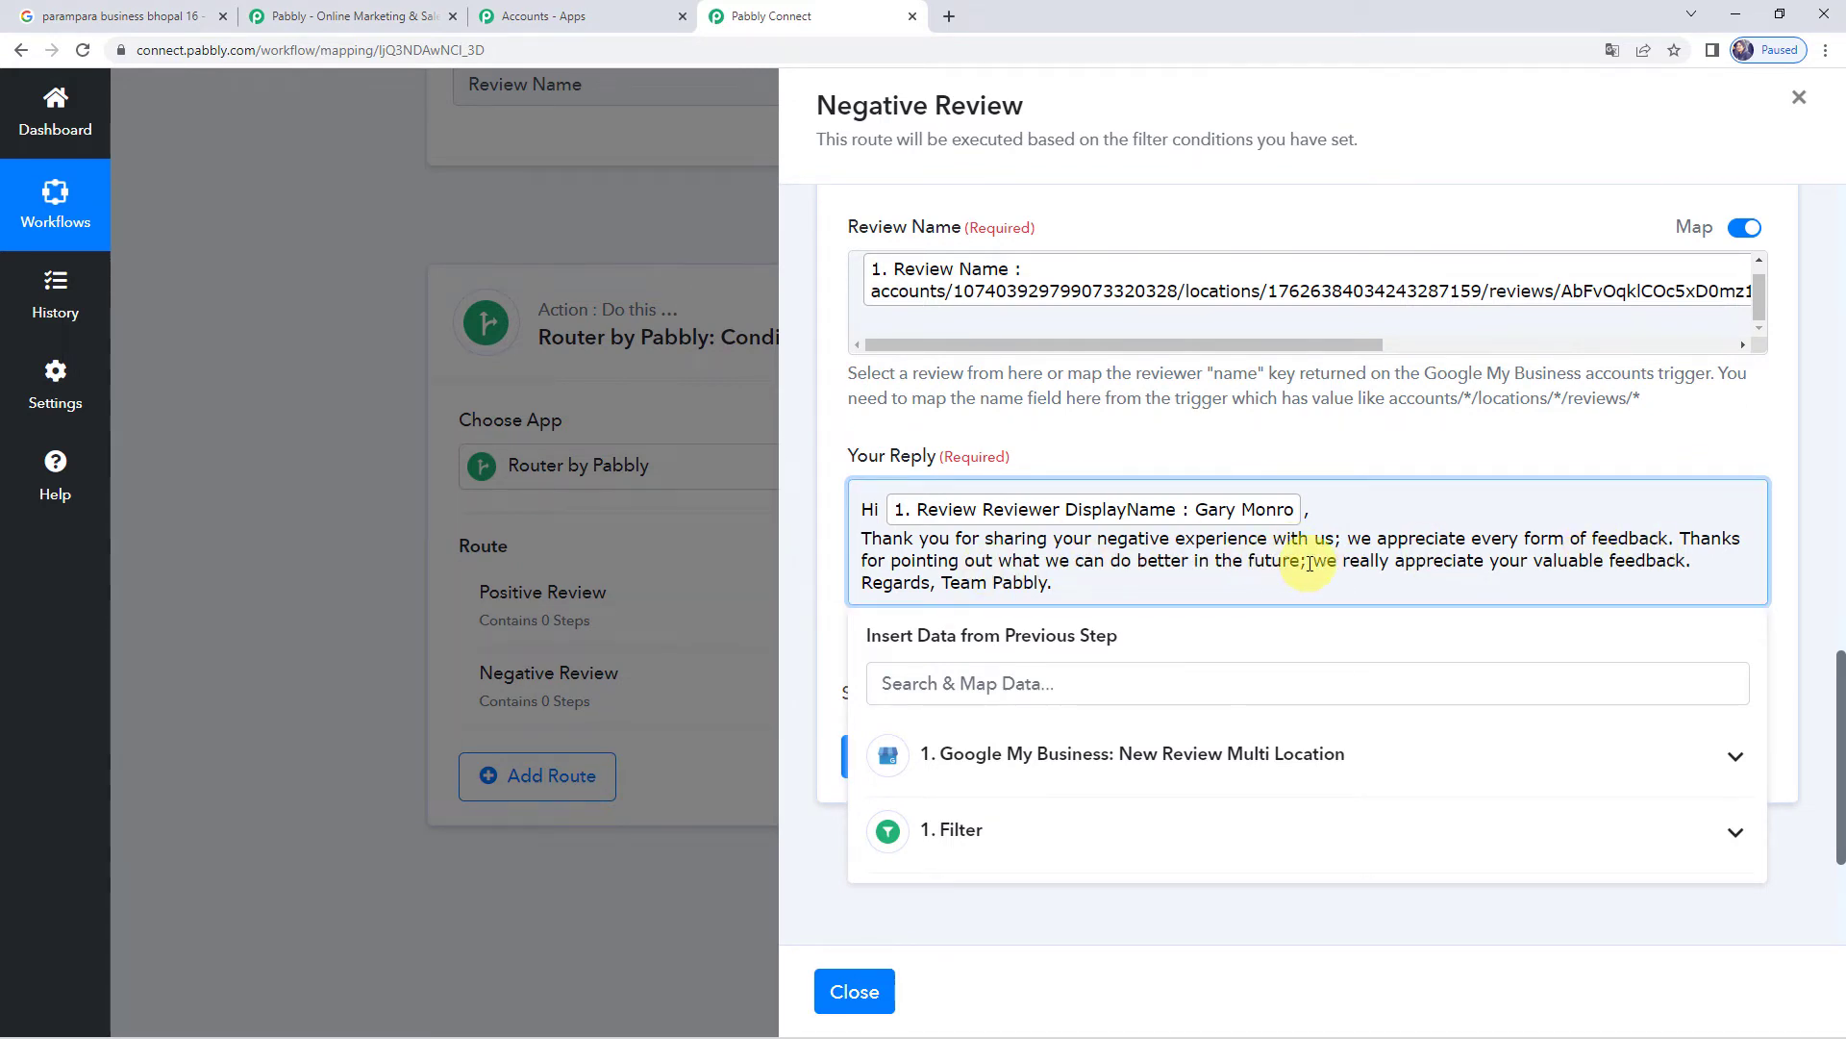
left_click(940, 583)
key("Return")
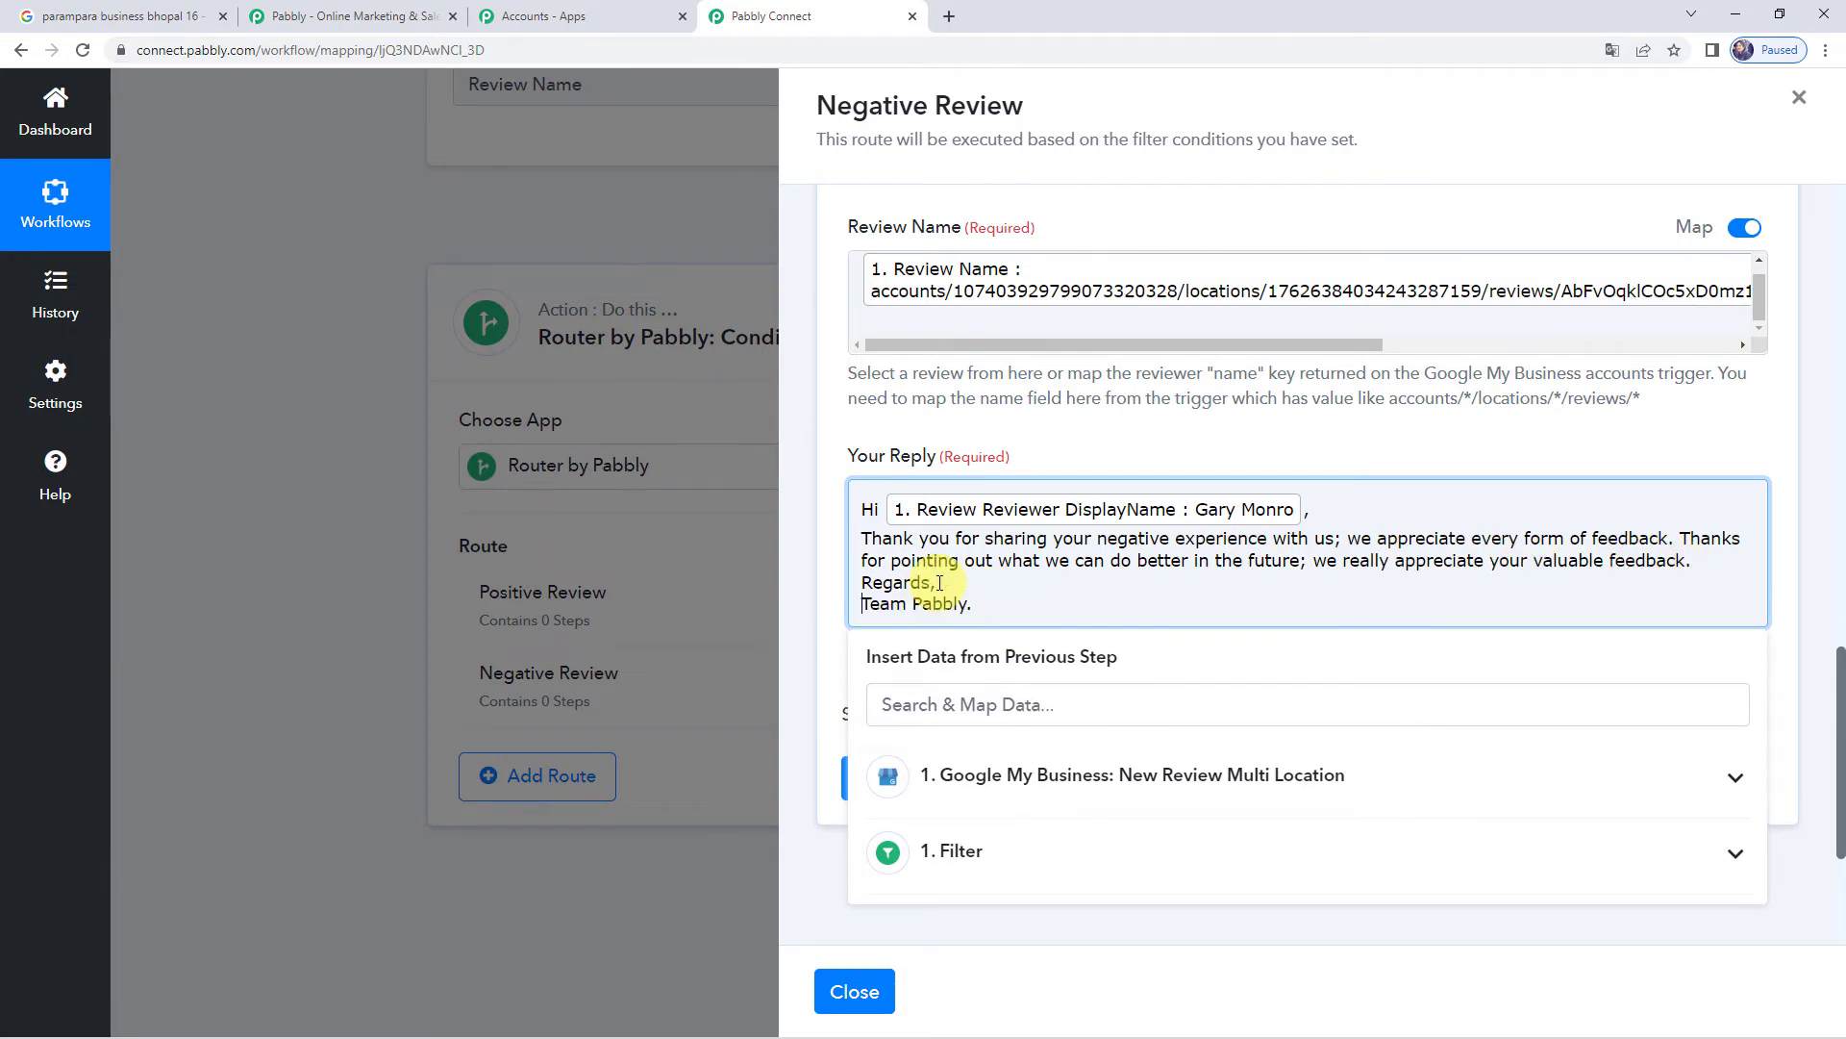
left_click(1037, 454)
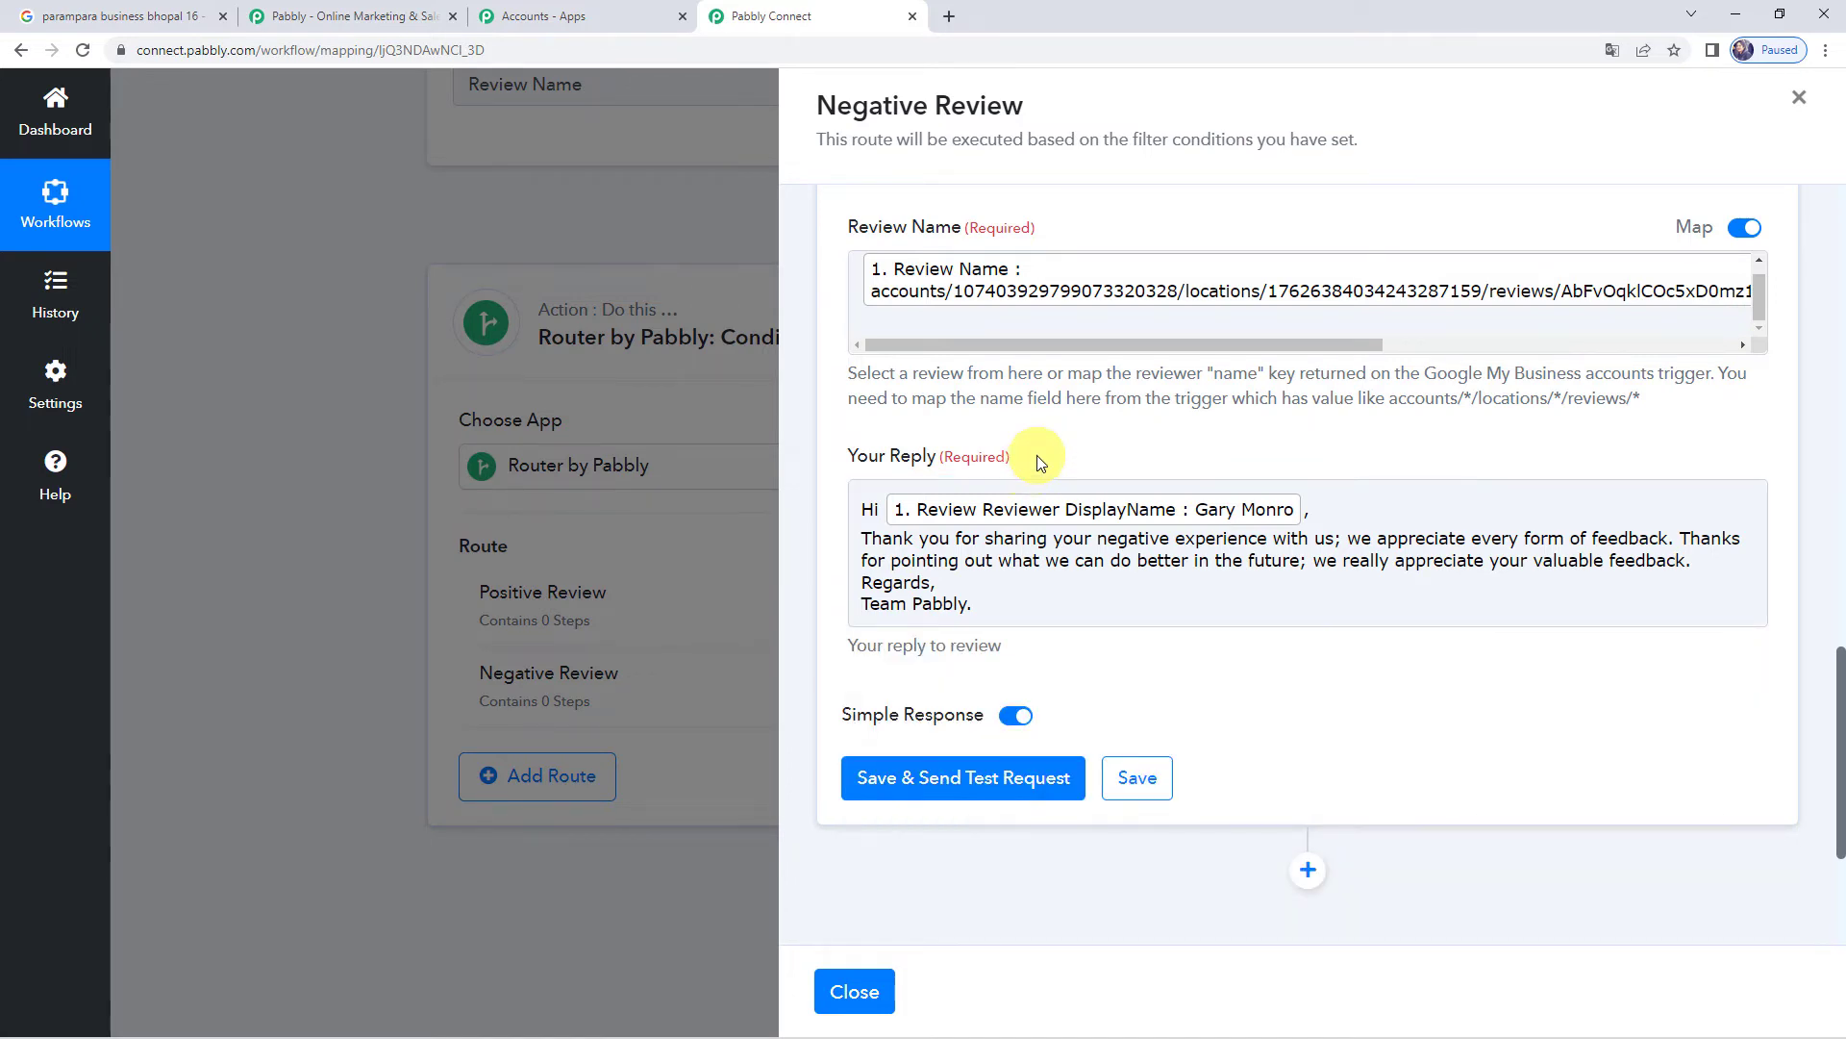
- Save the Create Reply action with a test request and enlarge the response's Comment value to read it in full
left_click(997, 784)
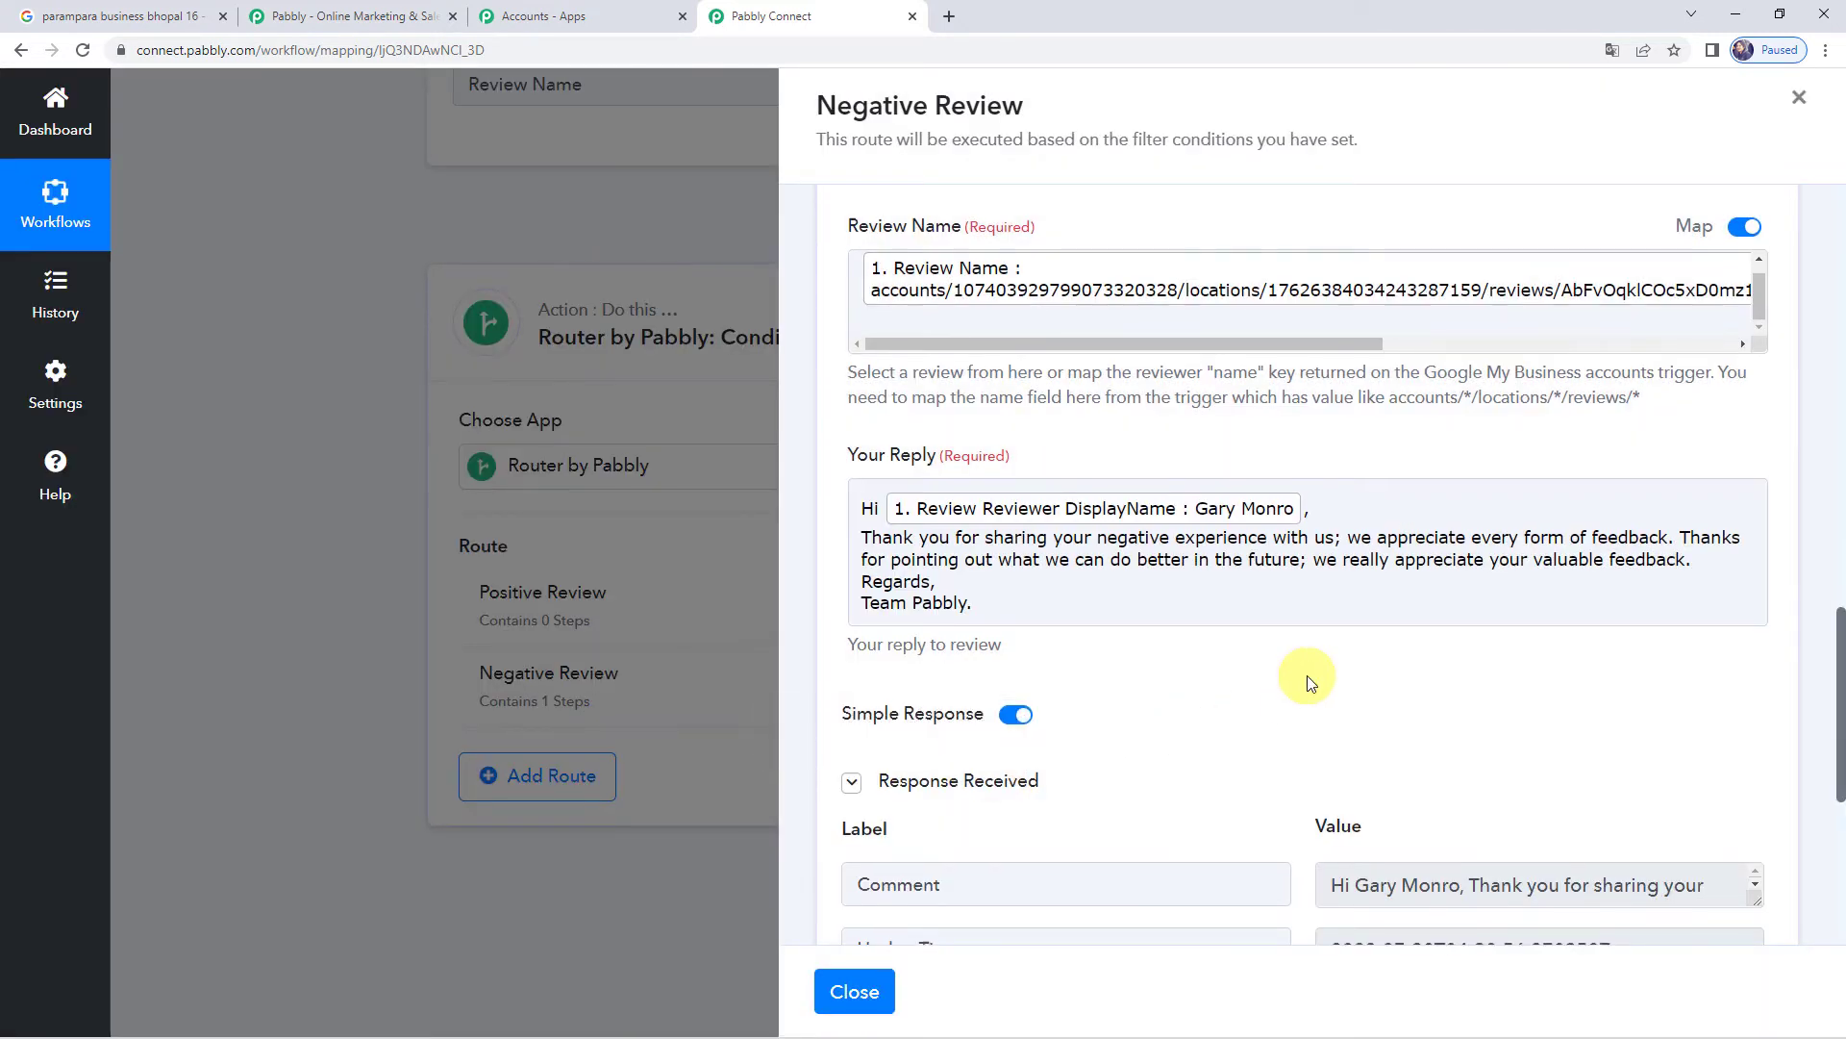
scroll(1195, 651, "down", 2)
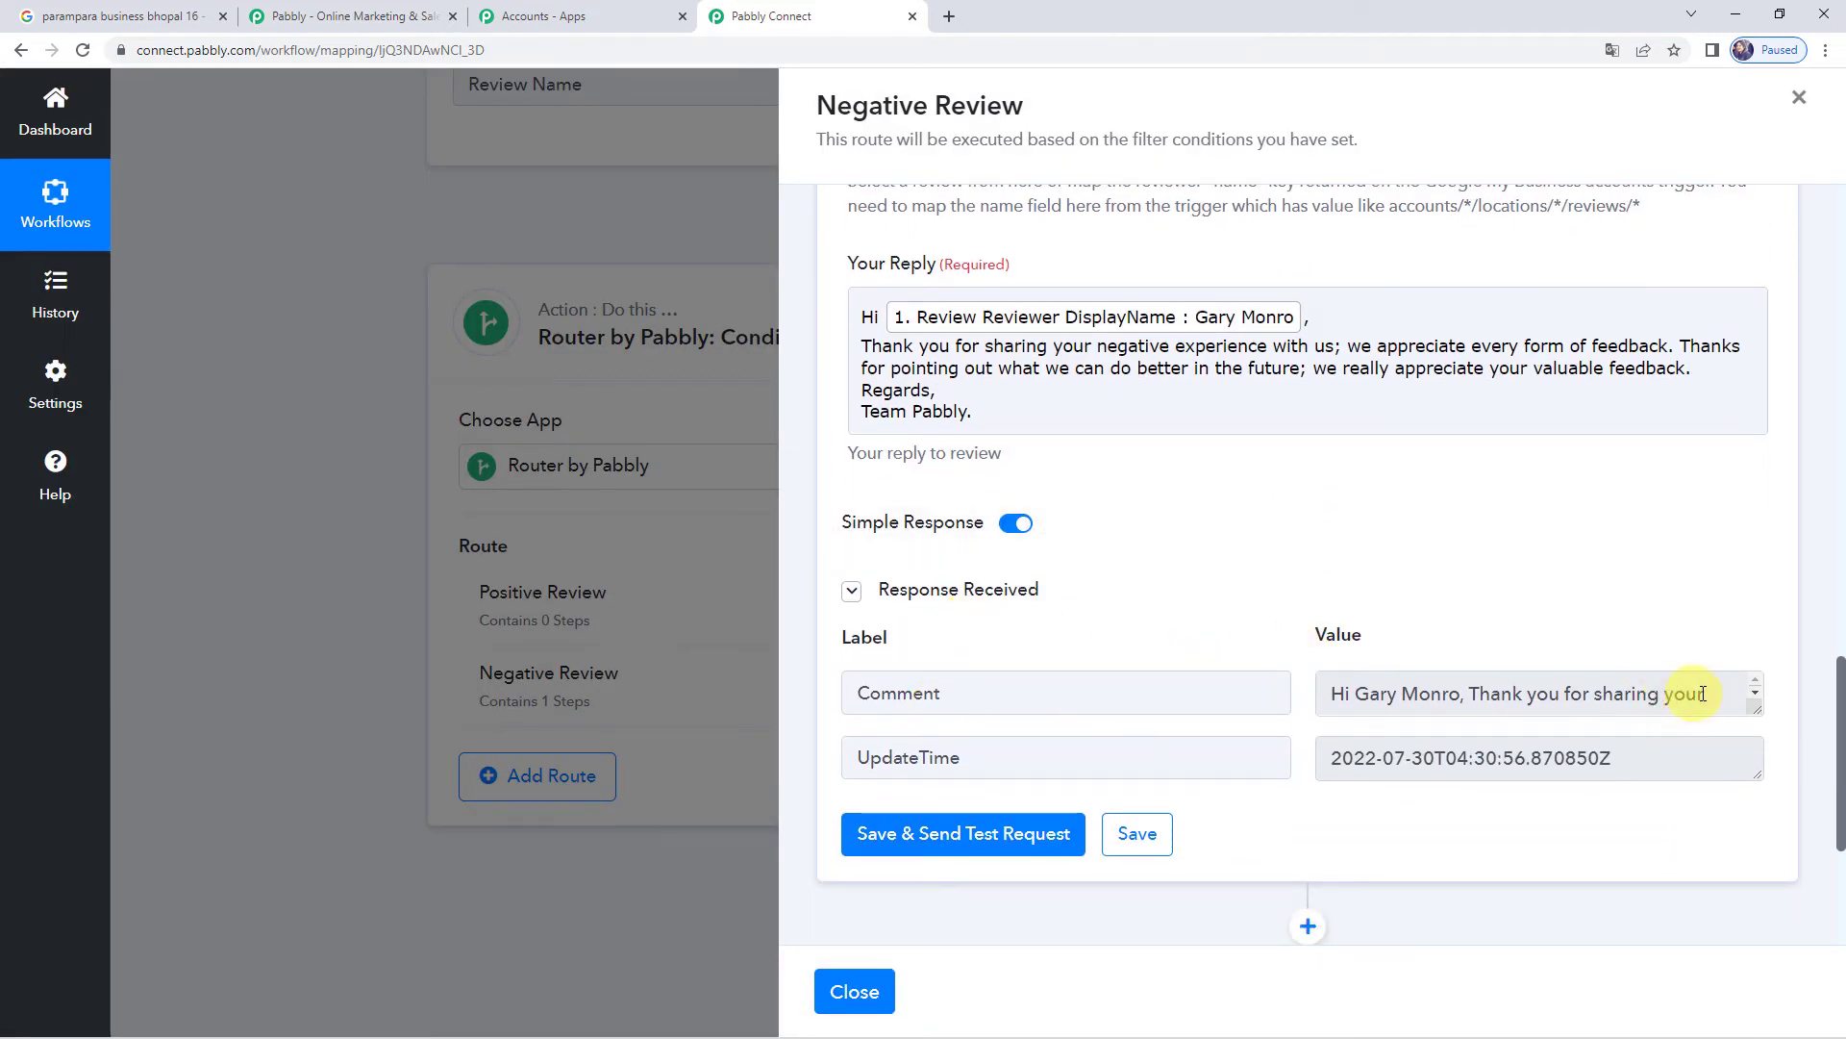
left_click_drag(1754, 713, 1761, 861)
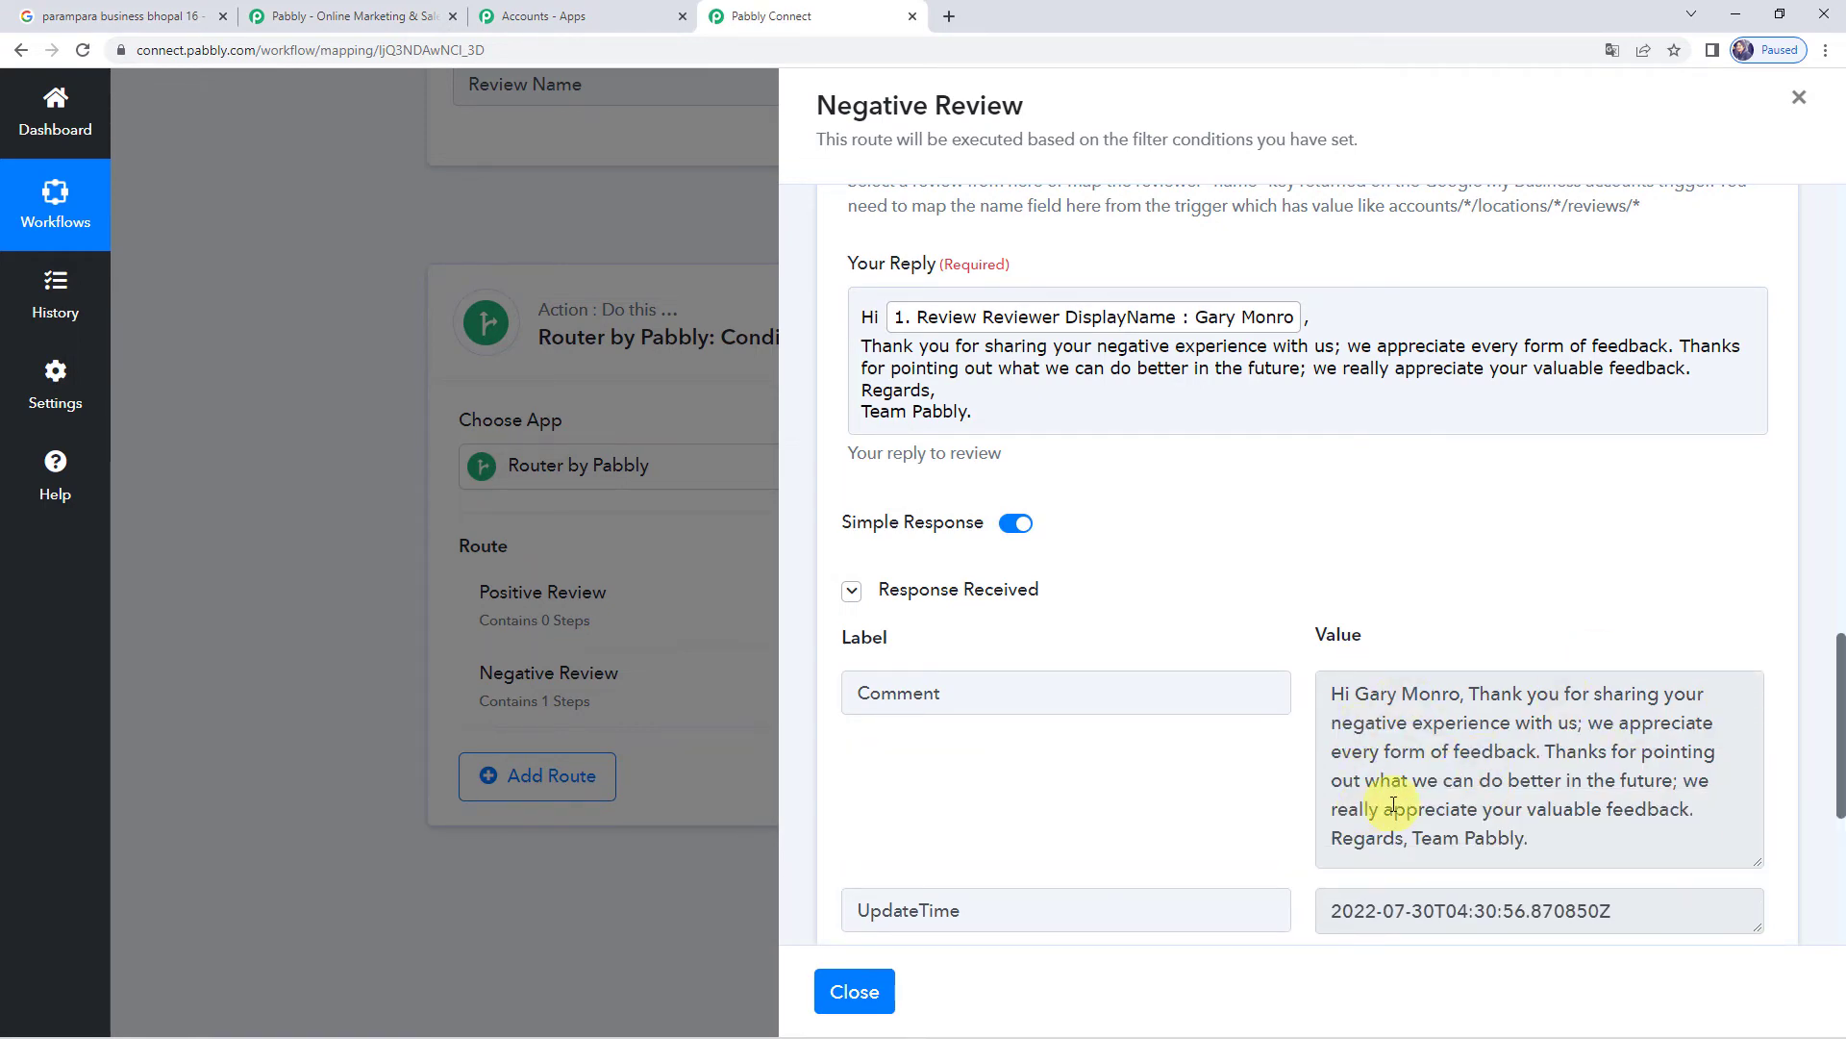
- Reload the business's Google reviews page and check the owner's response under the unhappy review
left_click(135, 20)
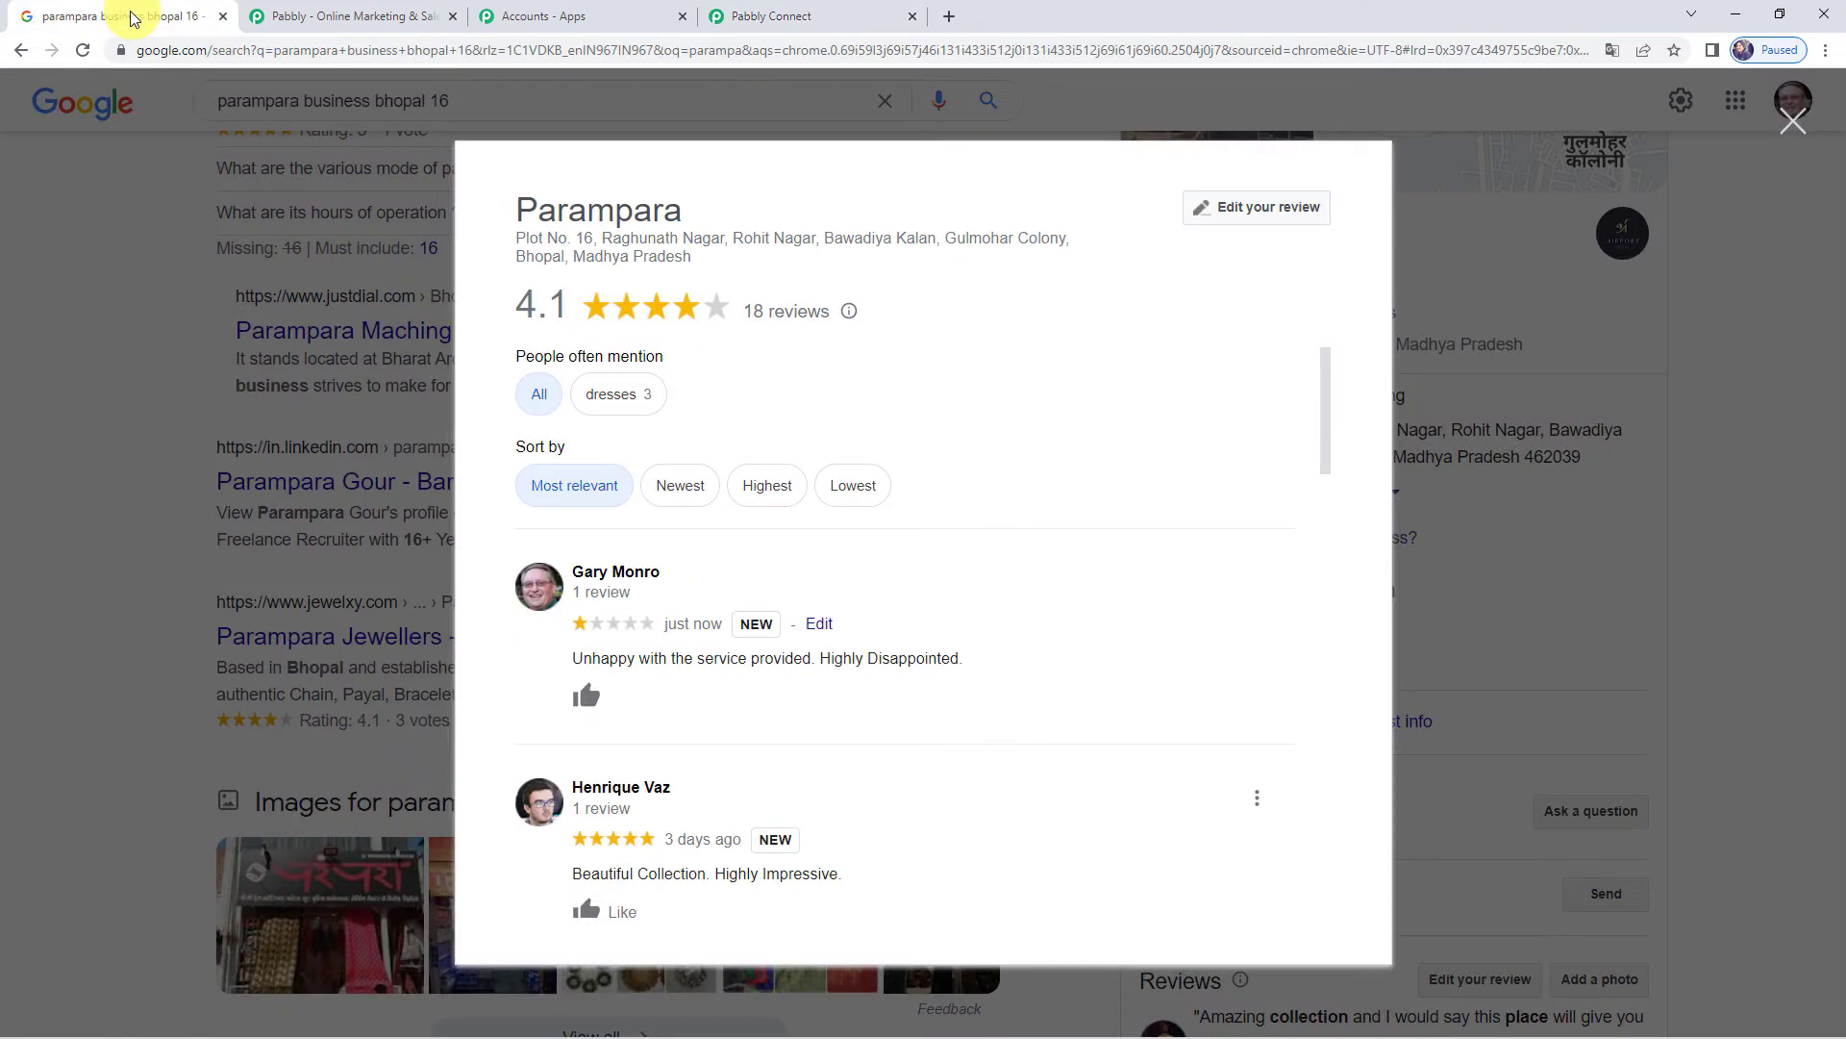
left_click(316, 54)
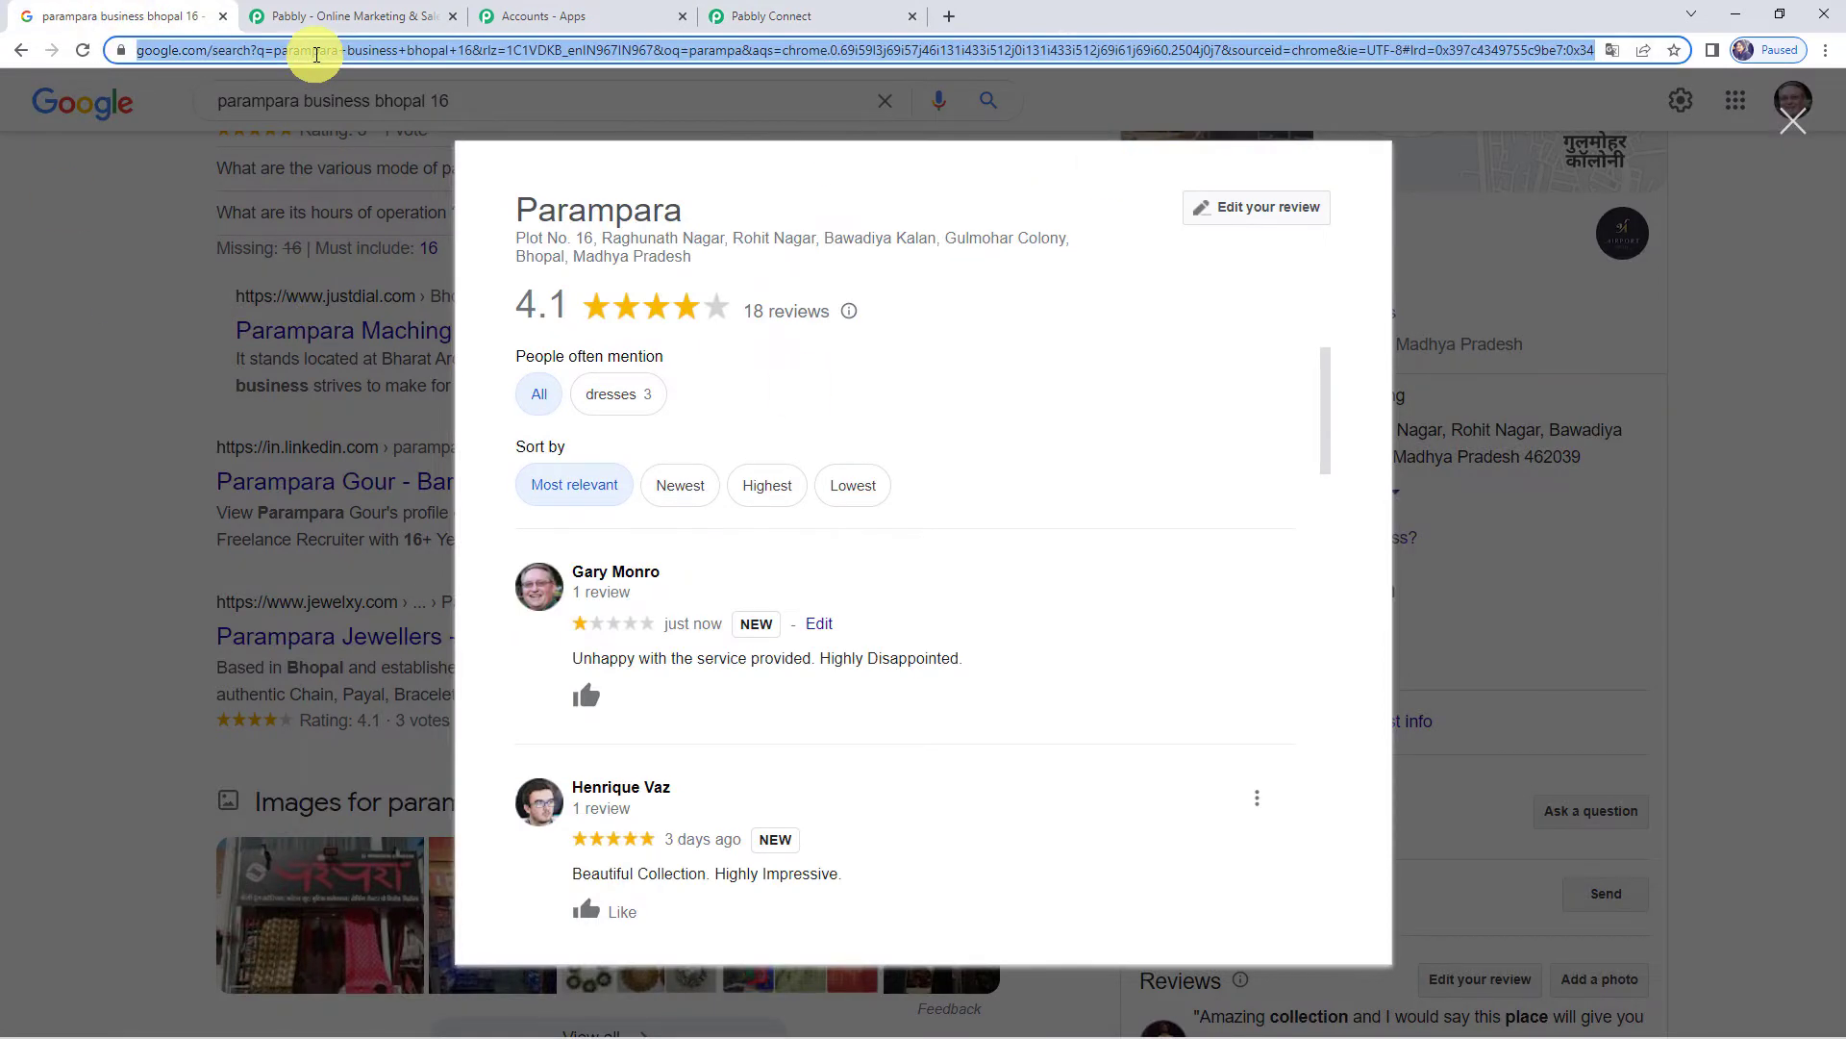
key("Return")
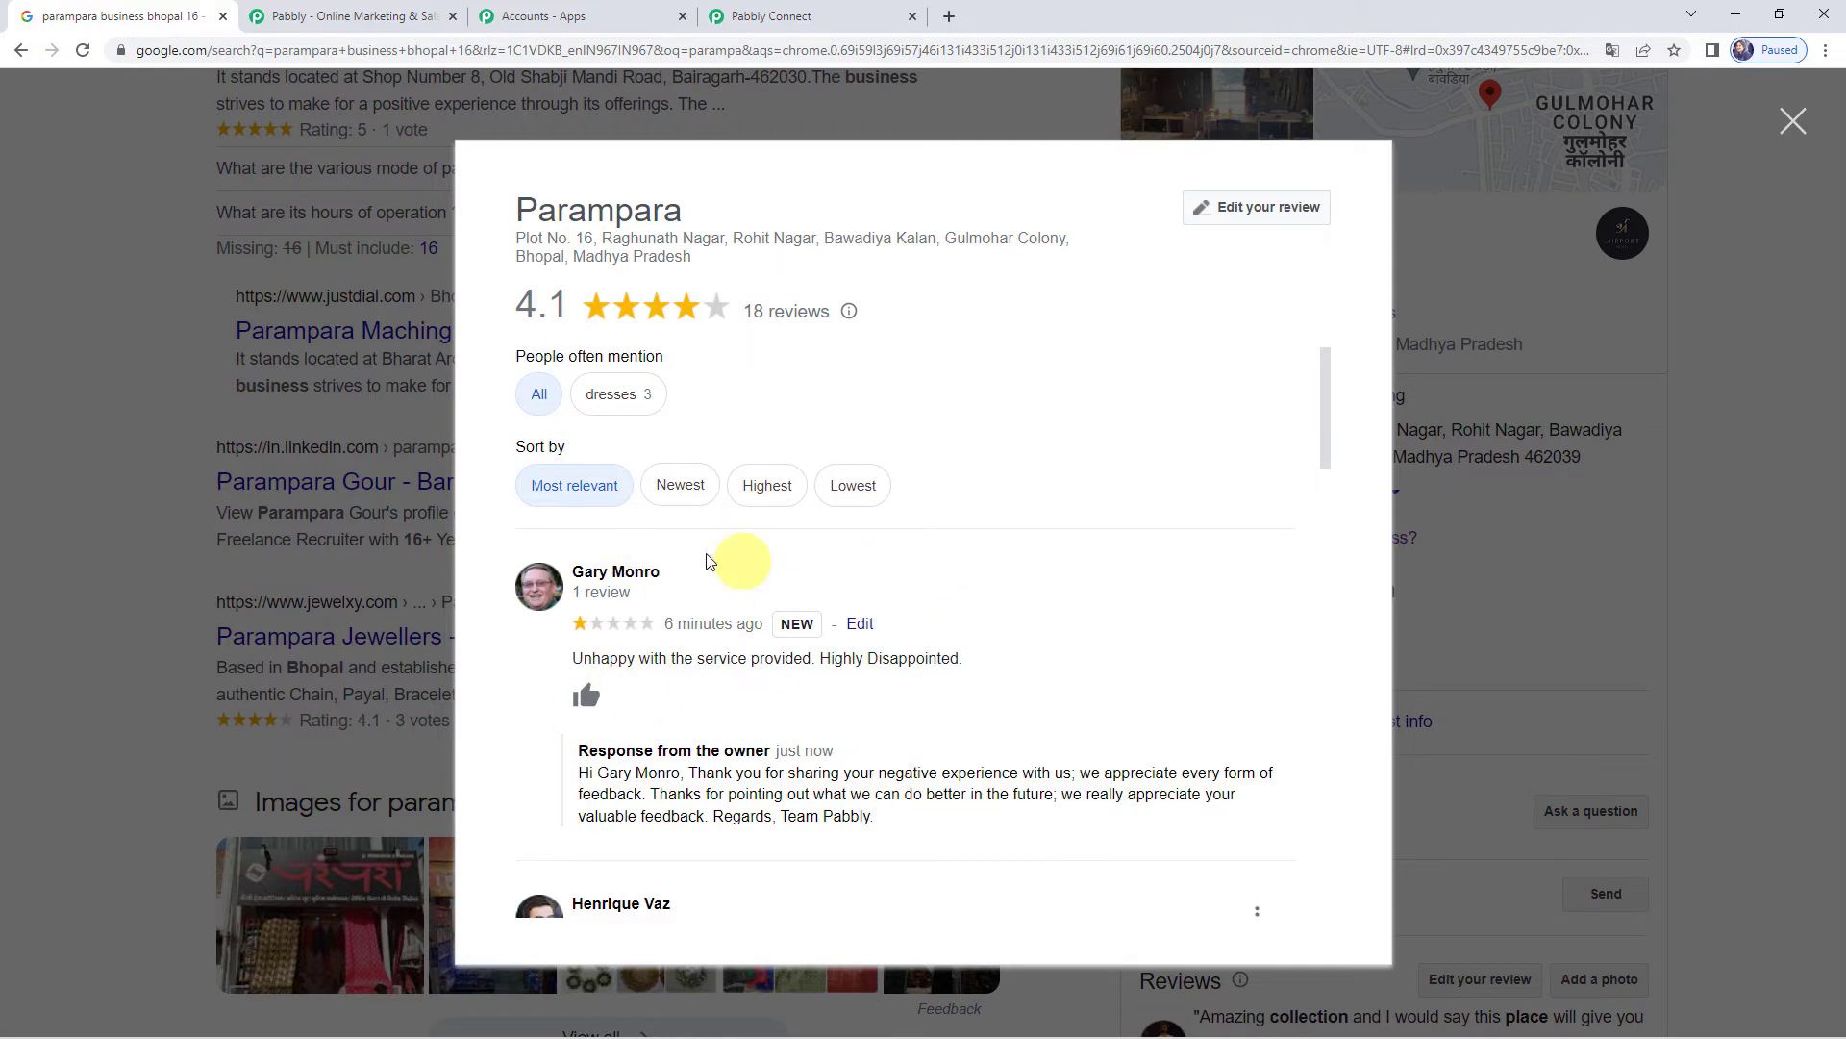
- Return to Pabbly Connect, save the Create Reply action and close the Negative Review route
left_click(832, 21)
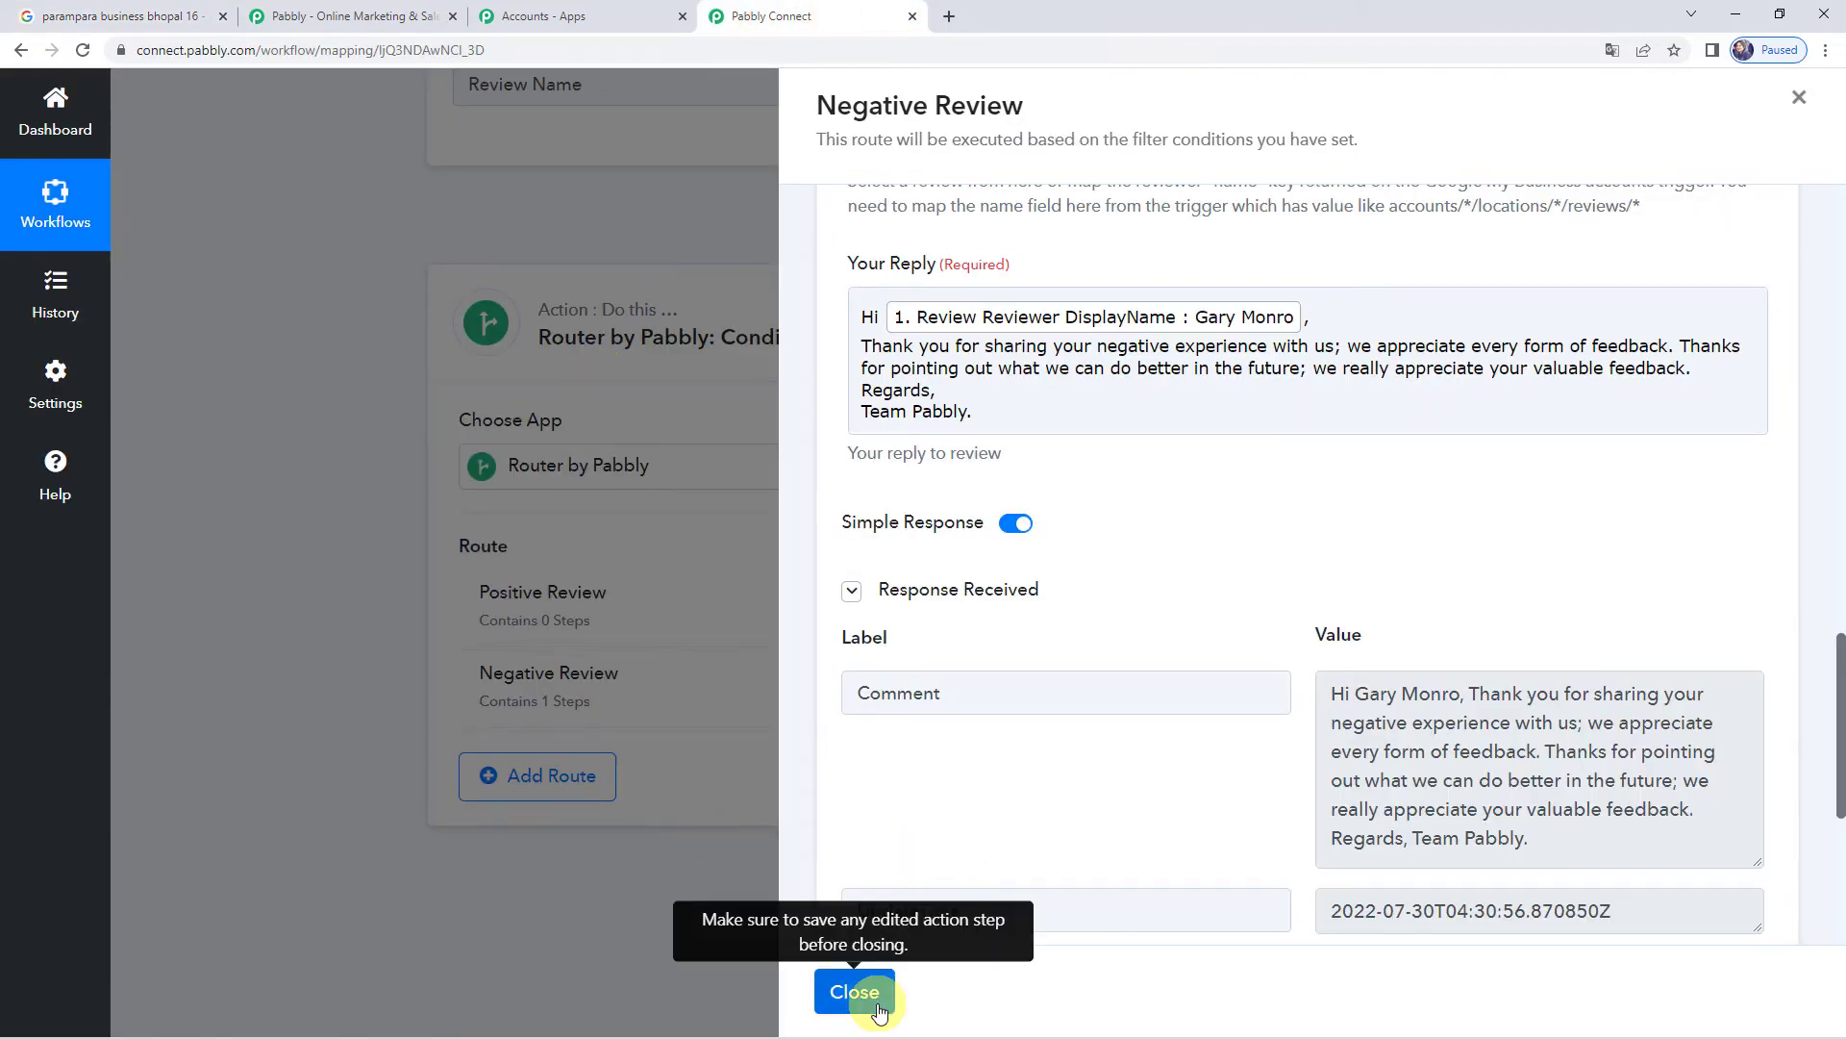
scroll(1010, 829, "down", 1)
scroll(1010, 822, "down", 5)
left_click(1144, 511)
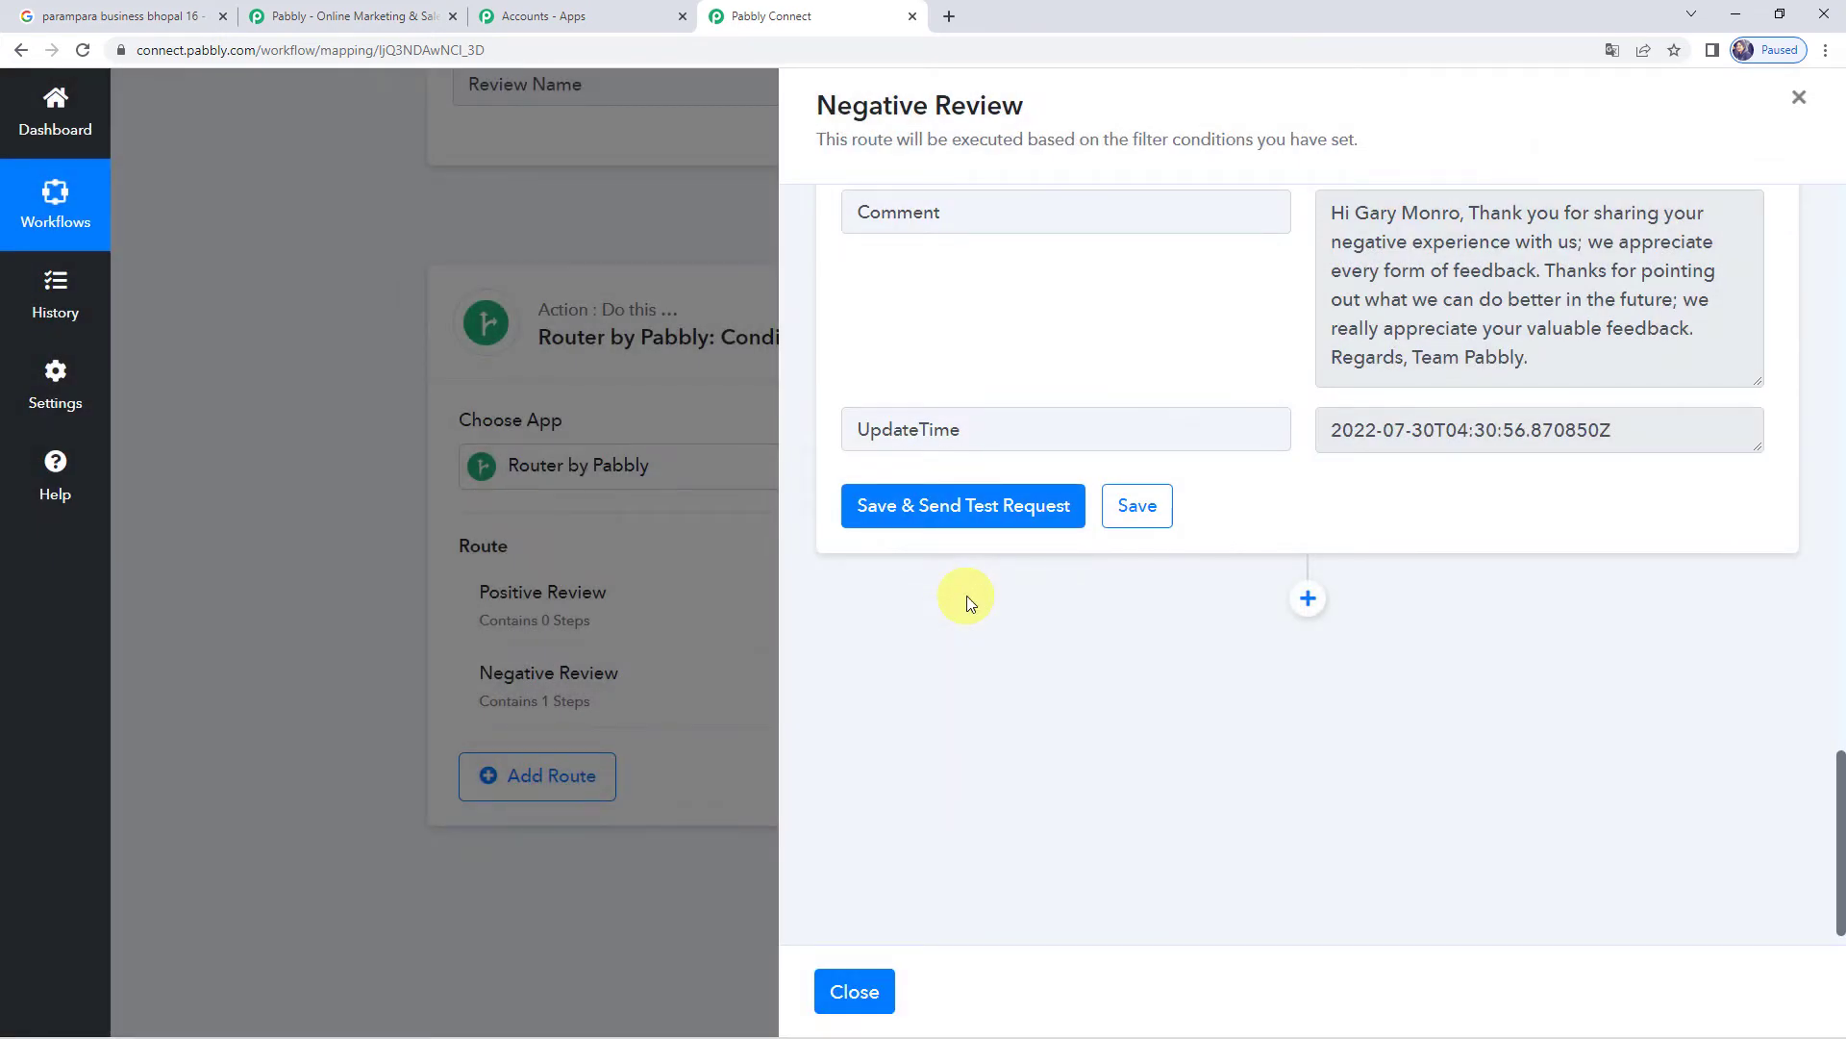
left_click(871, 995)
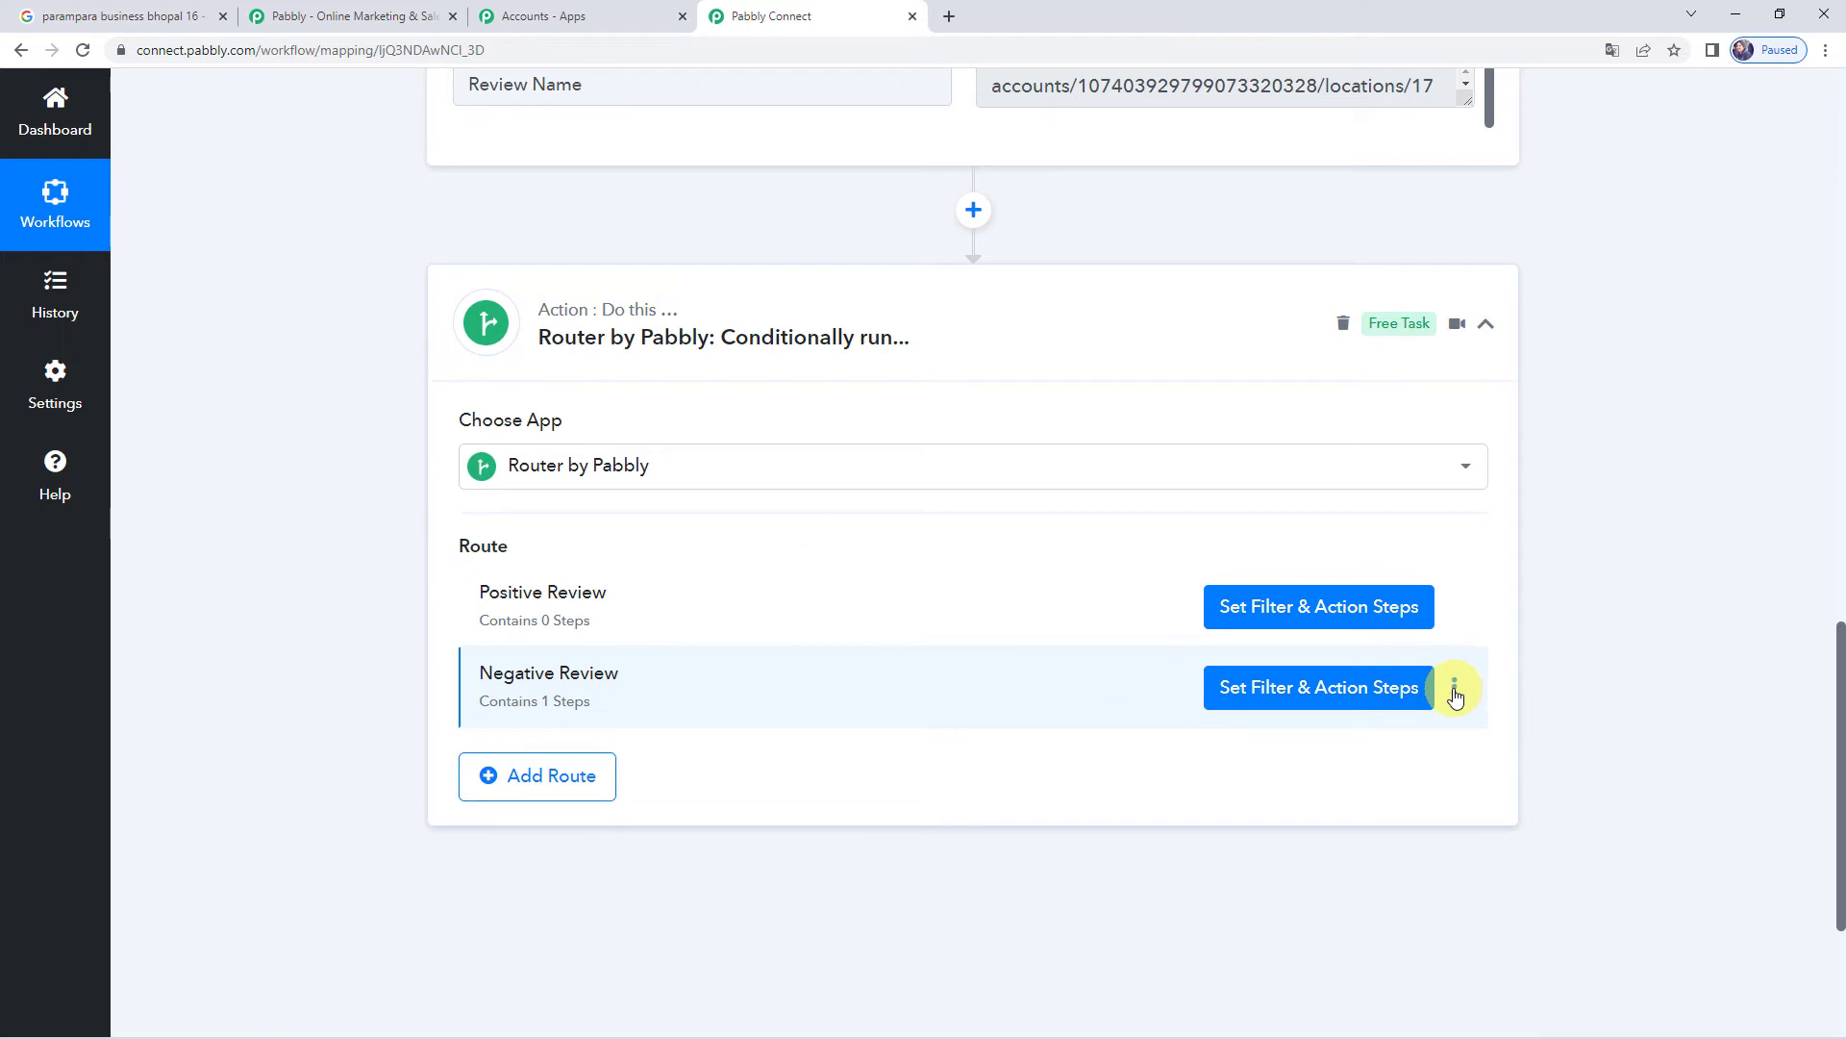
- Clone the Negative Review route in the router
left_click(1454, 691)
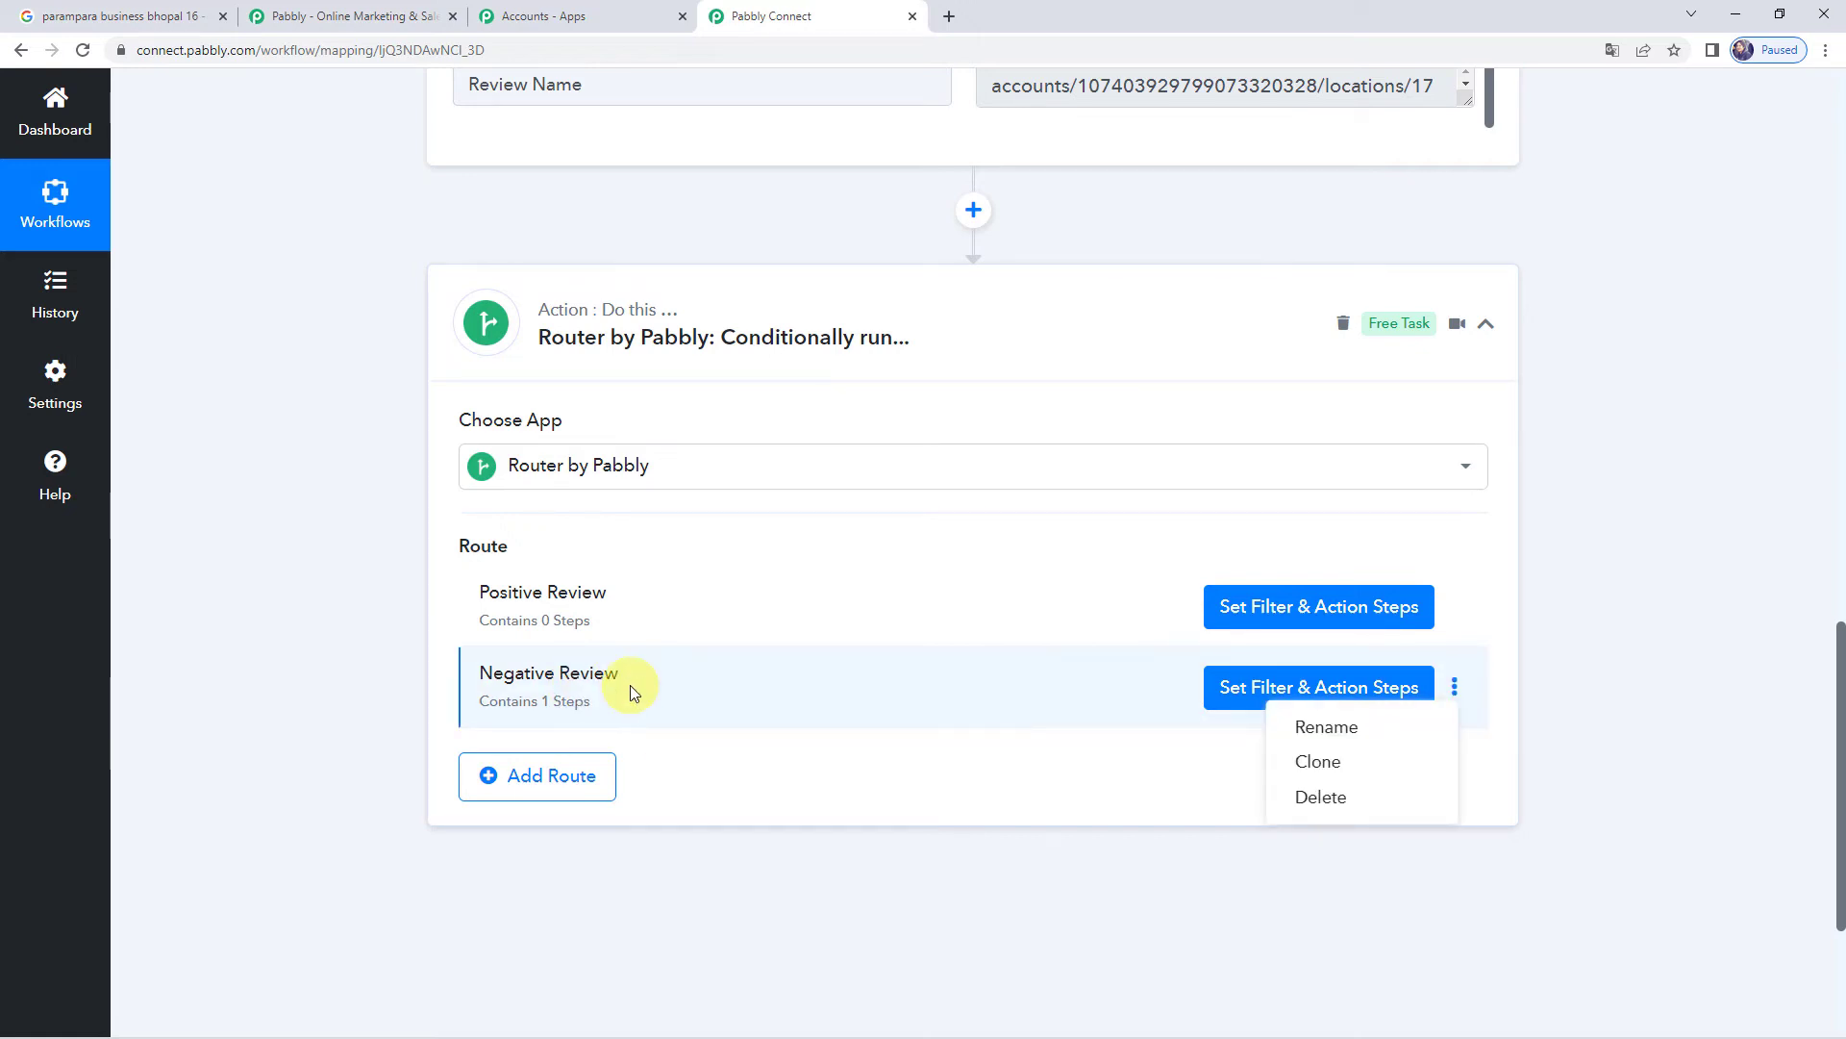
left_click(1337, 777)
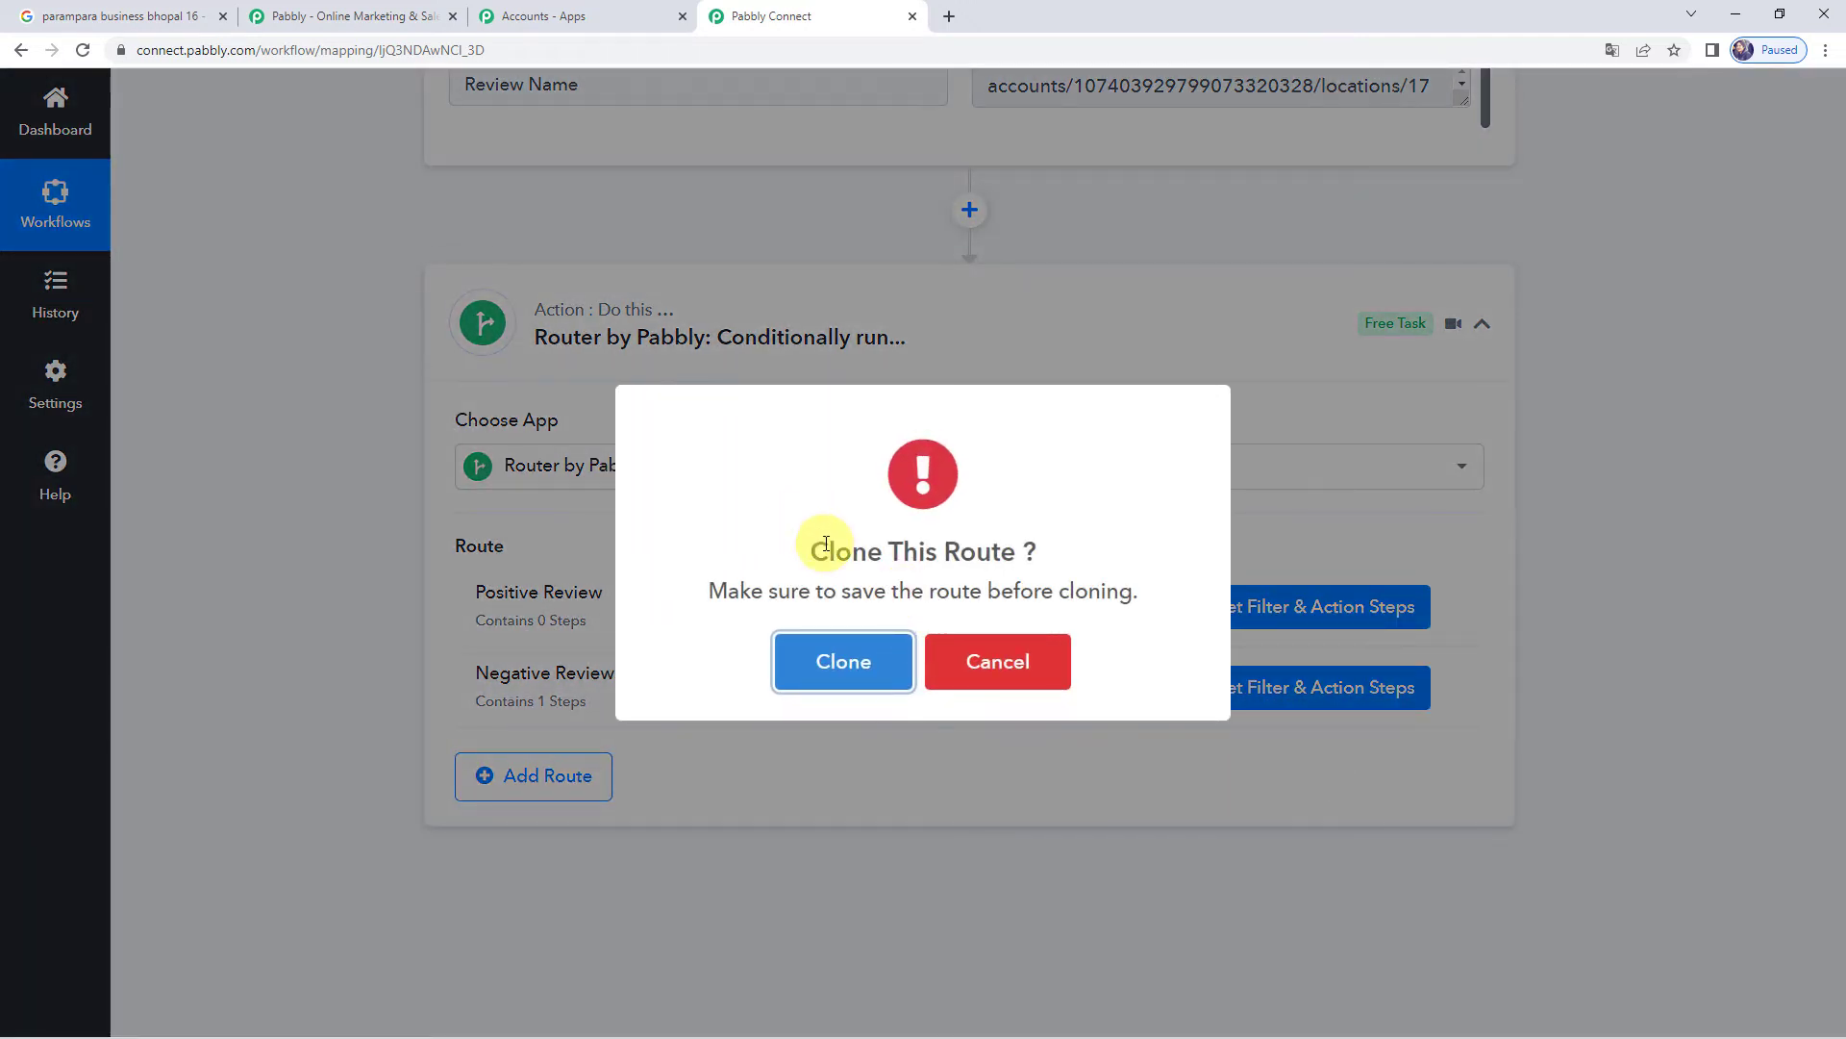
left_click(812, 664)
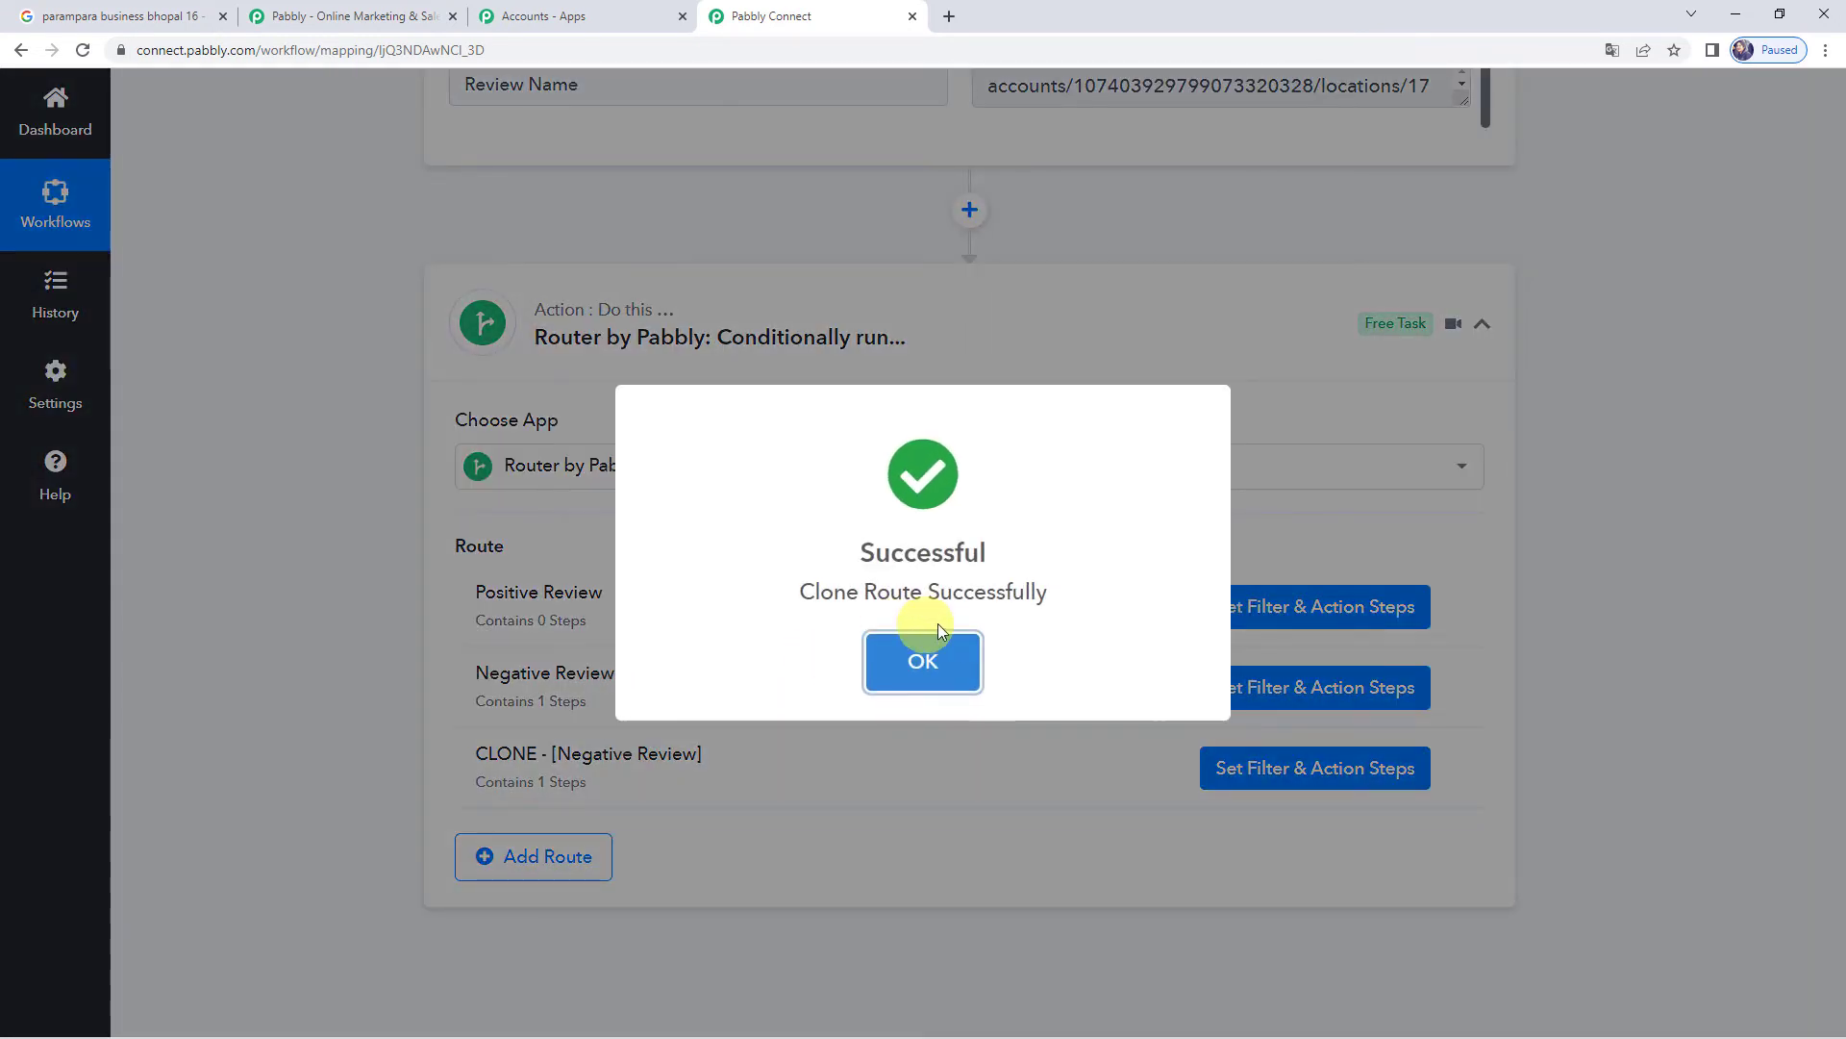
left_click(920, 658)
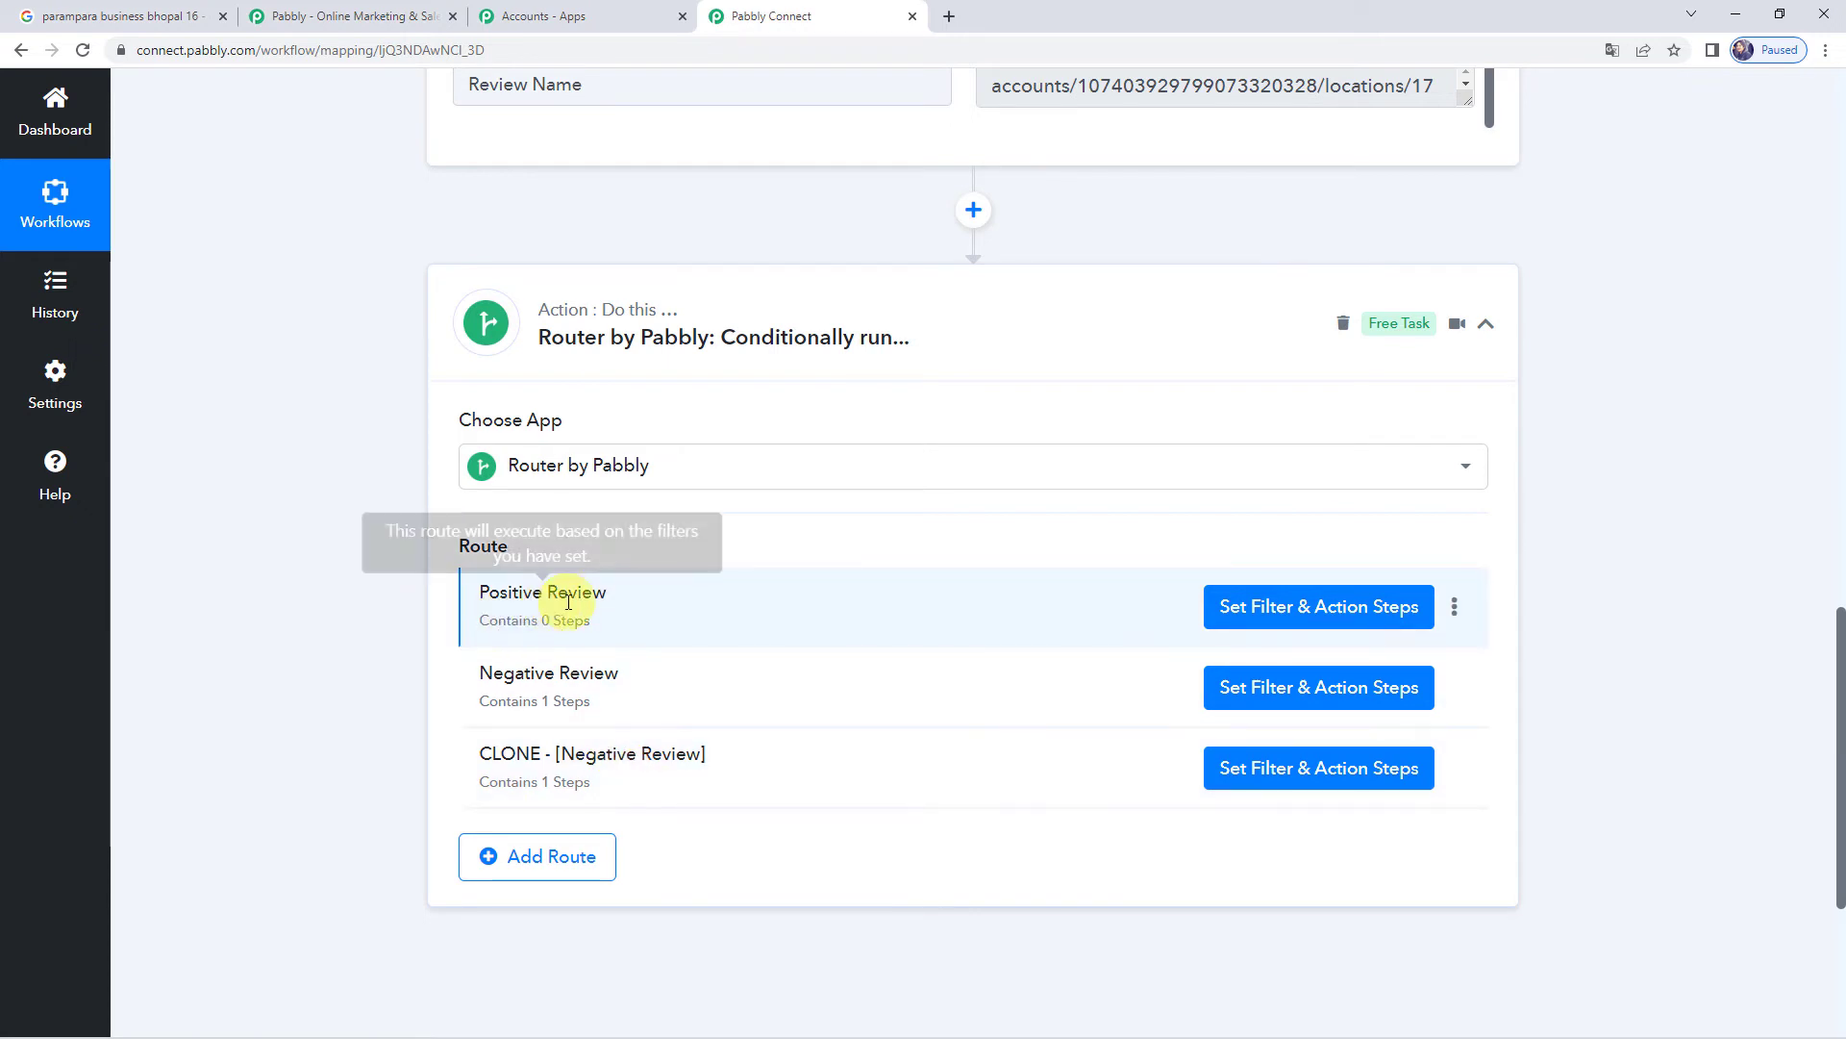
- Delete the empty Positive Review route from the router
left_click(1453, 606)
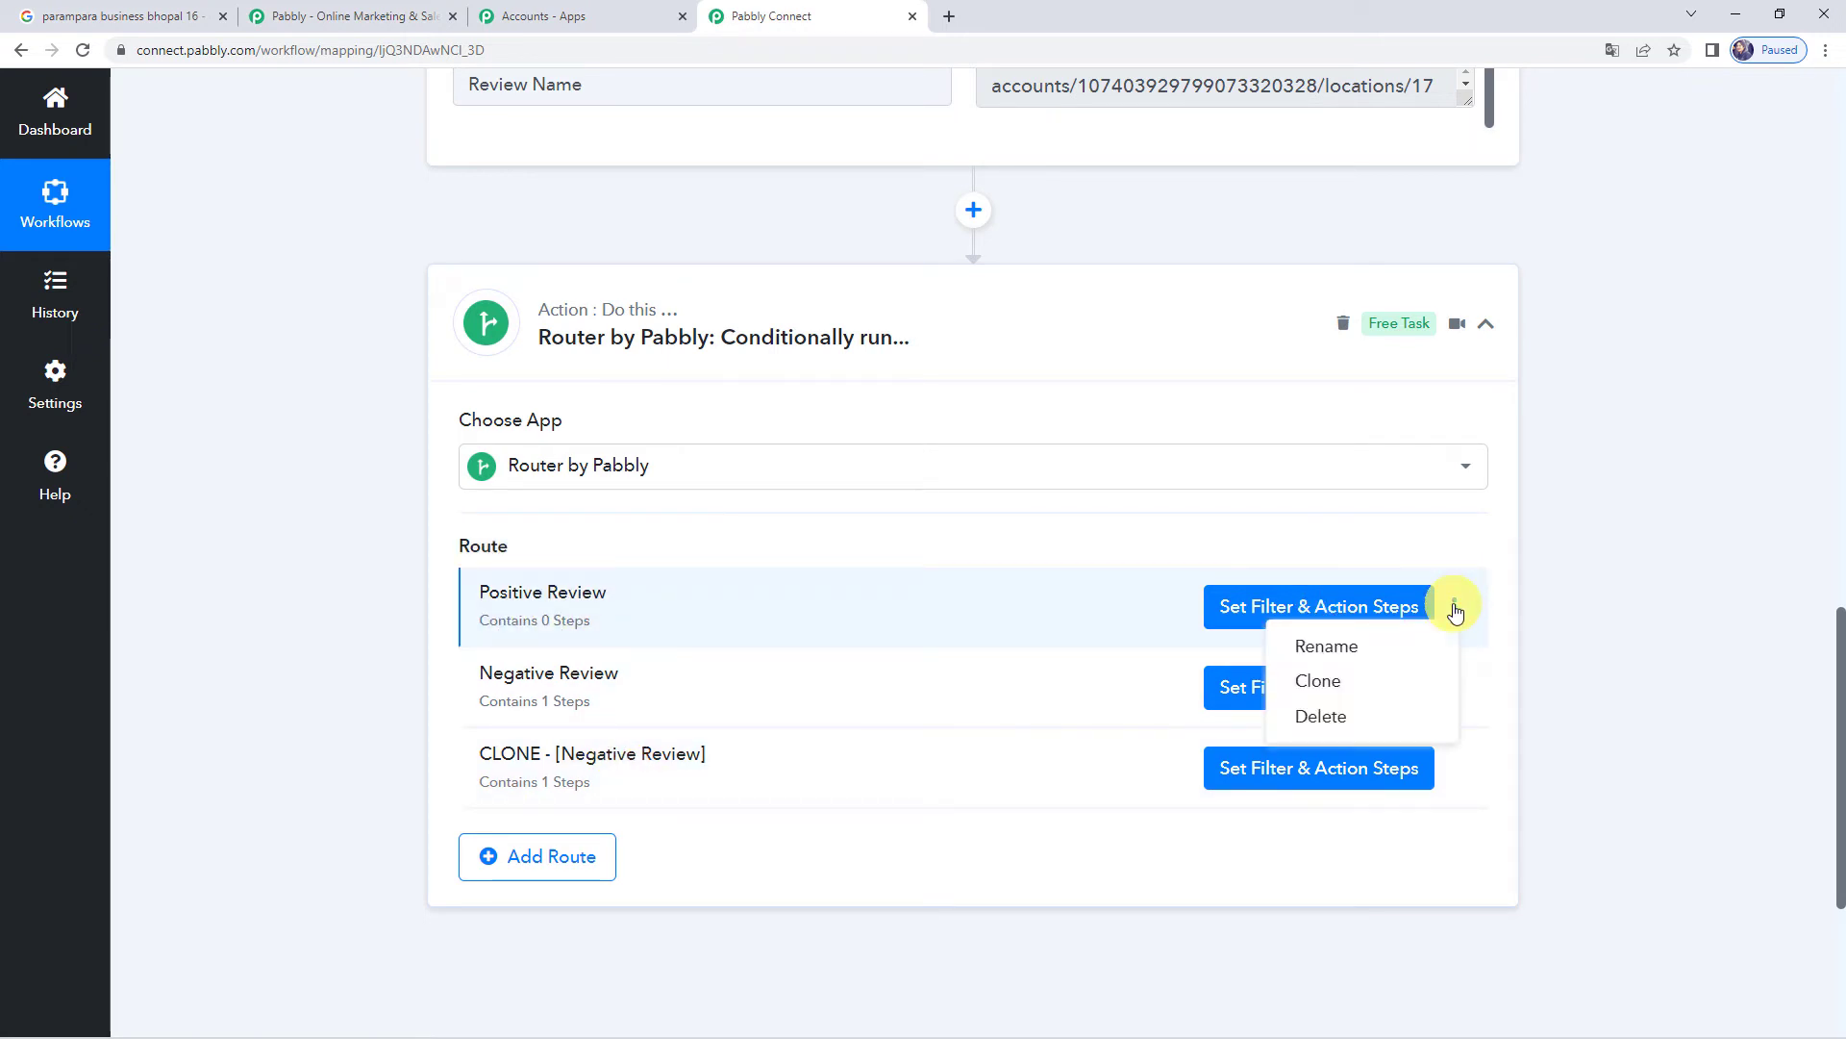
left_click(1358, 717)
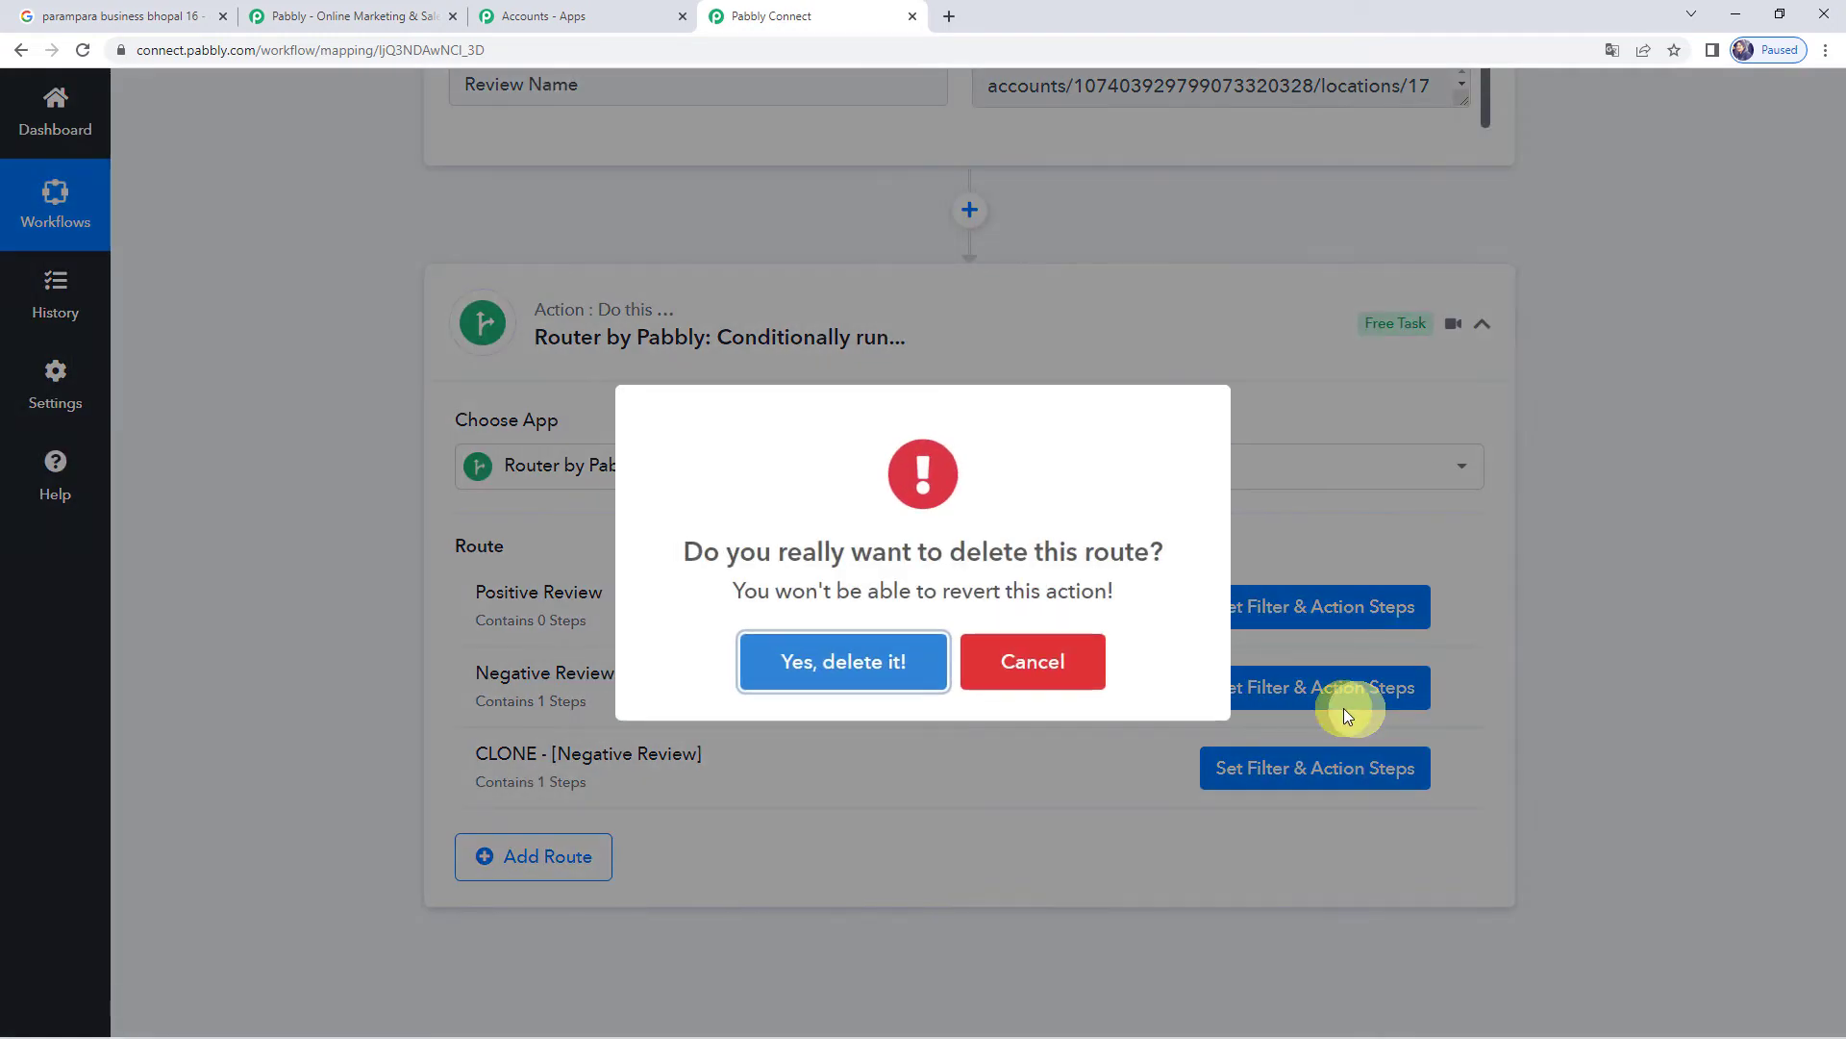
left_click(849, 662)
left_click(894, 673)
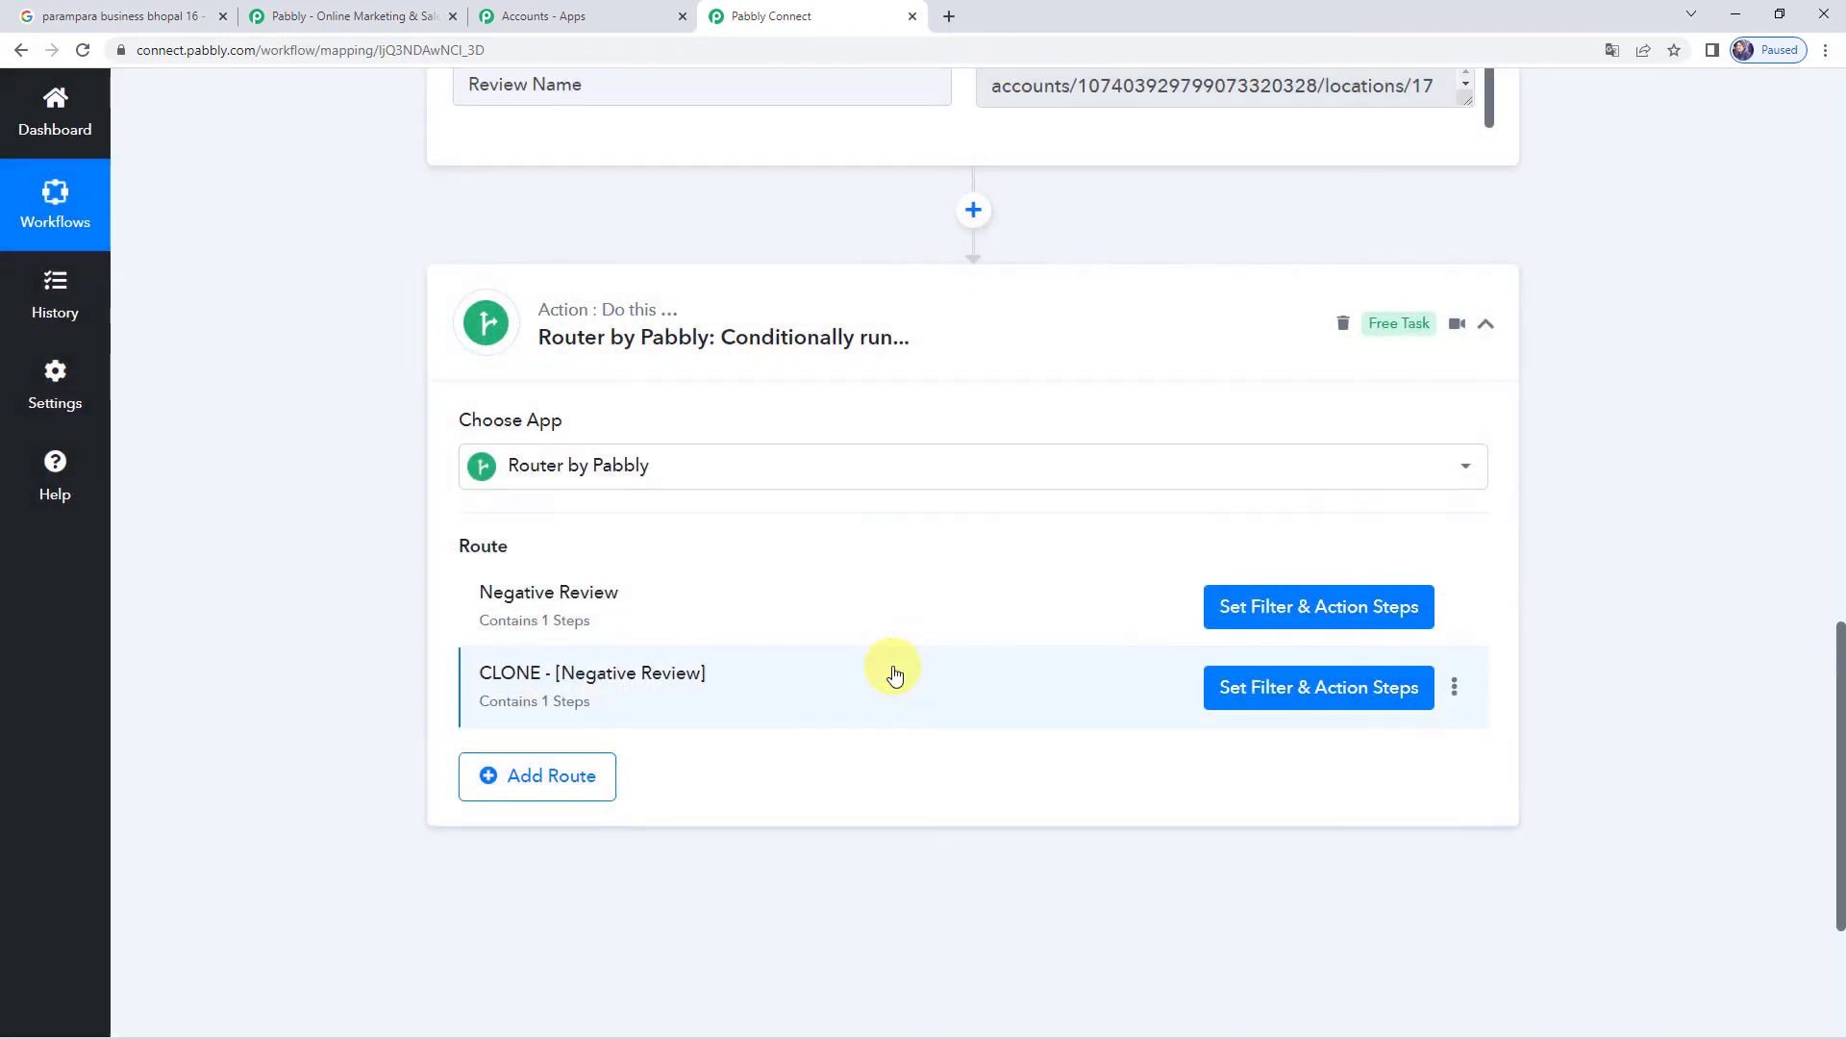
- Rename the cloned Negative Review route to "Positive Review"
left_click(1454, 687)
left_click(1314, 729)
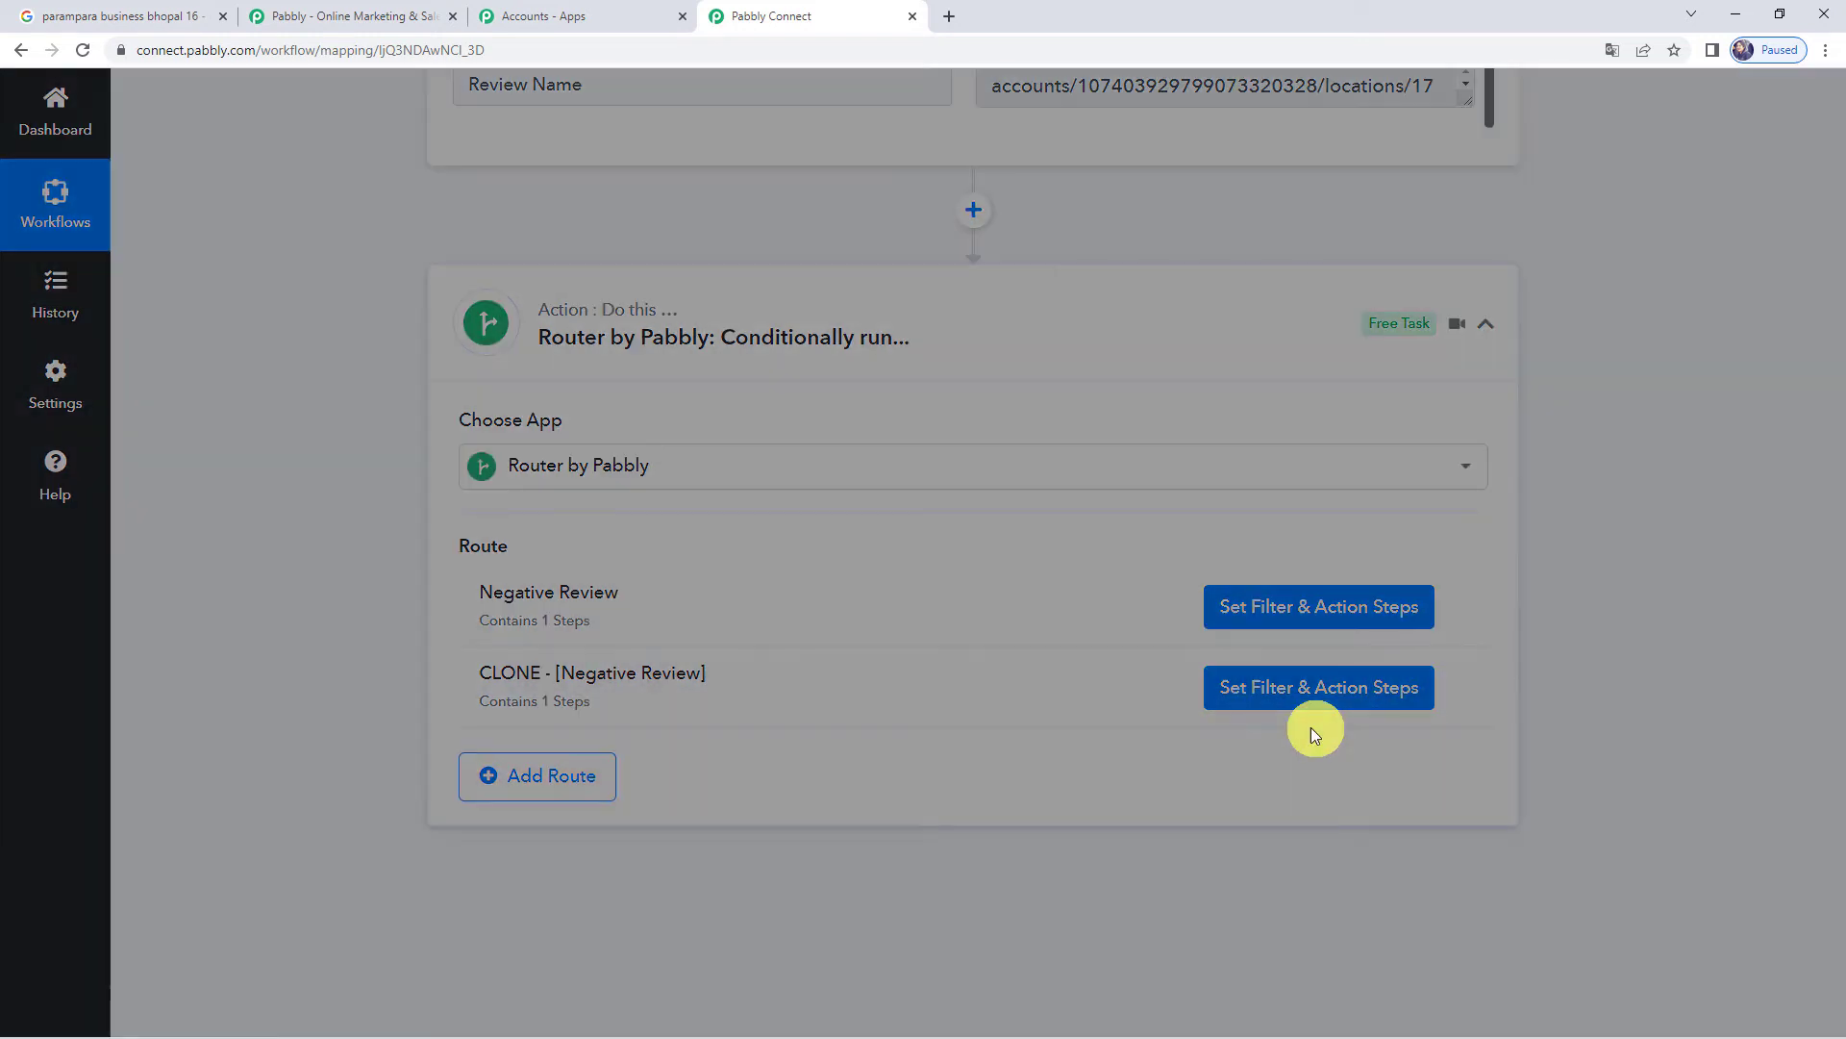
left_click_drag(815, 567, 450, 578)
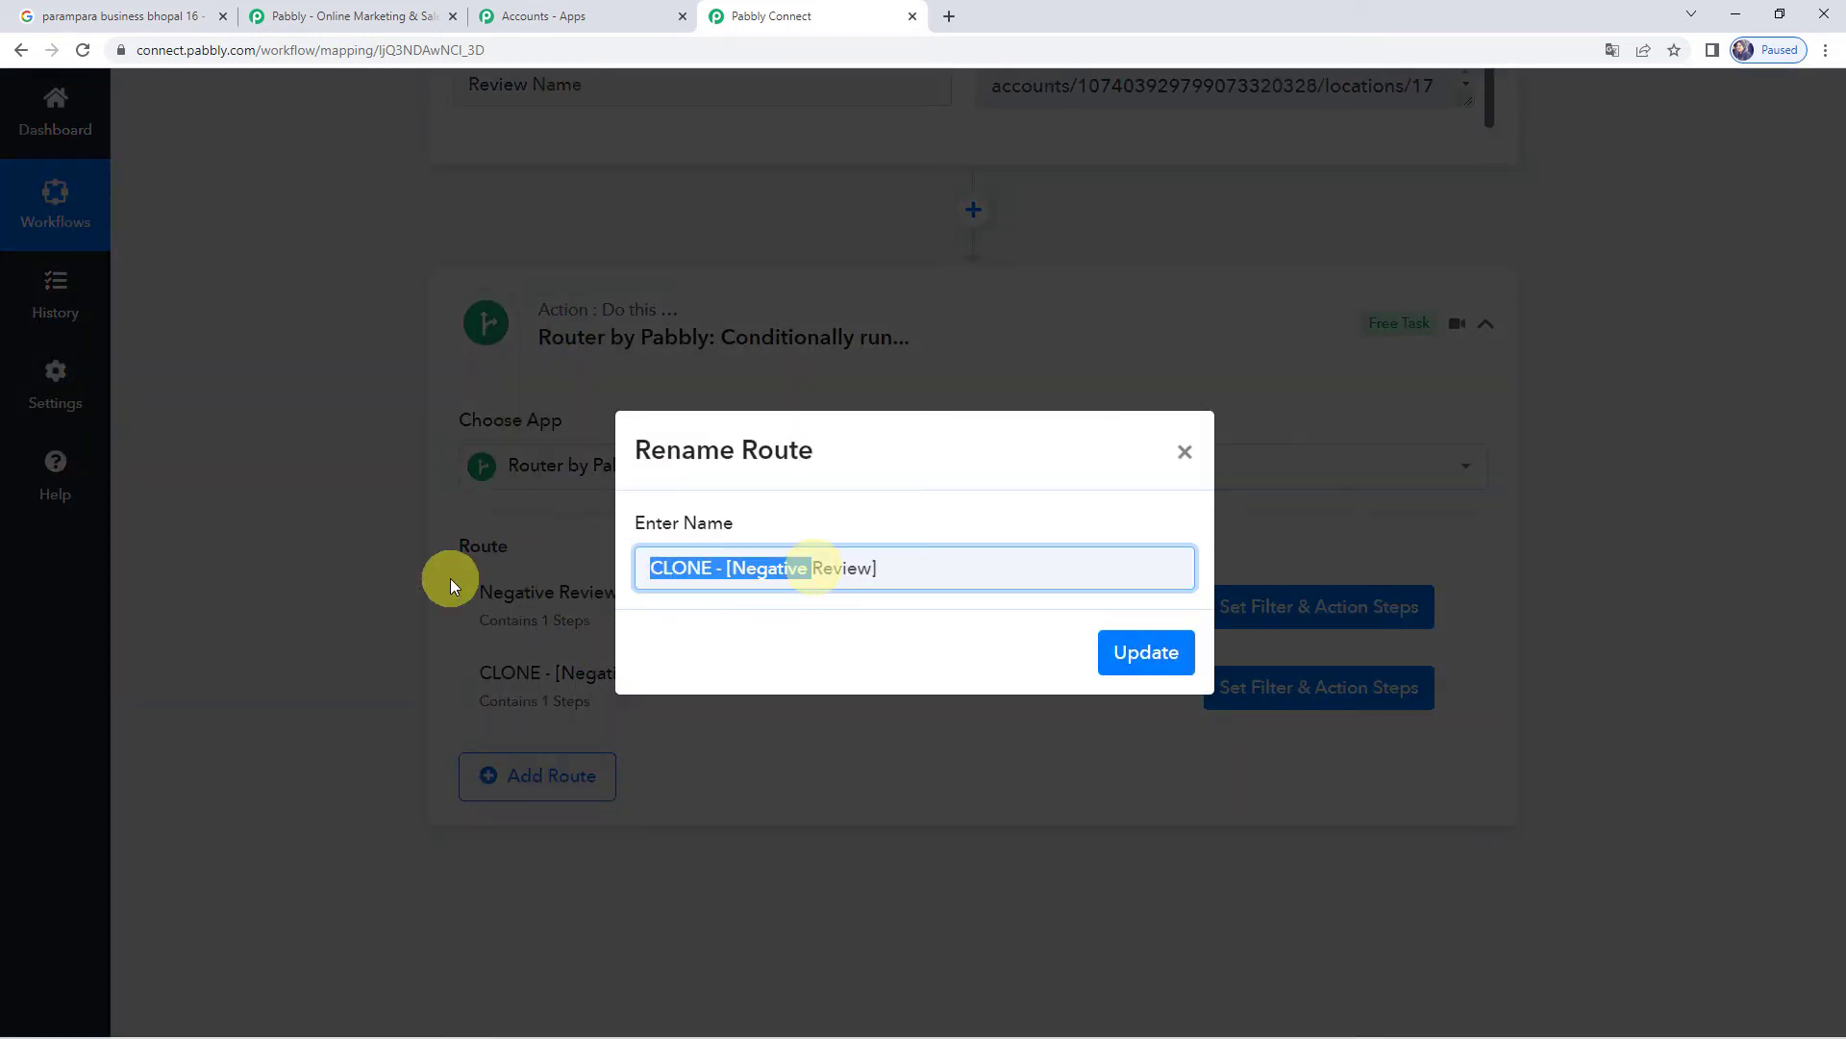
type("Posi")
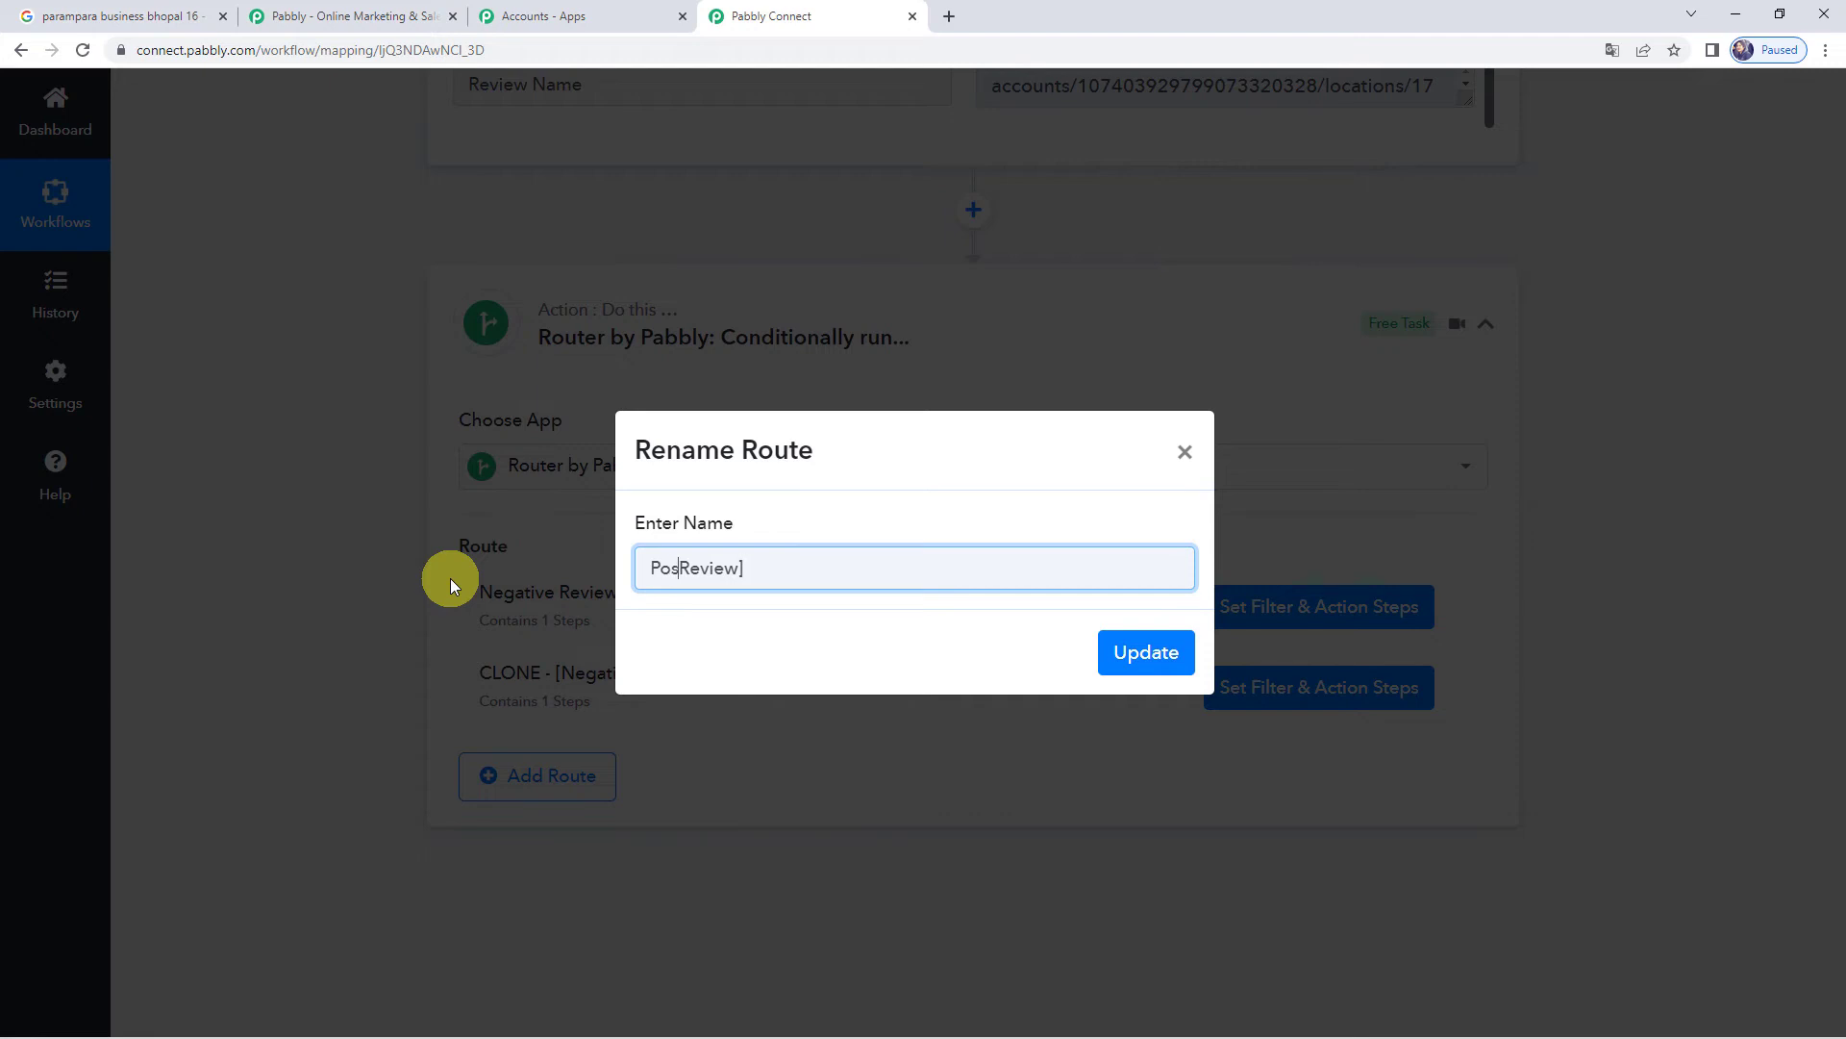
type("tive")
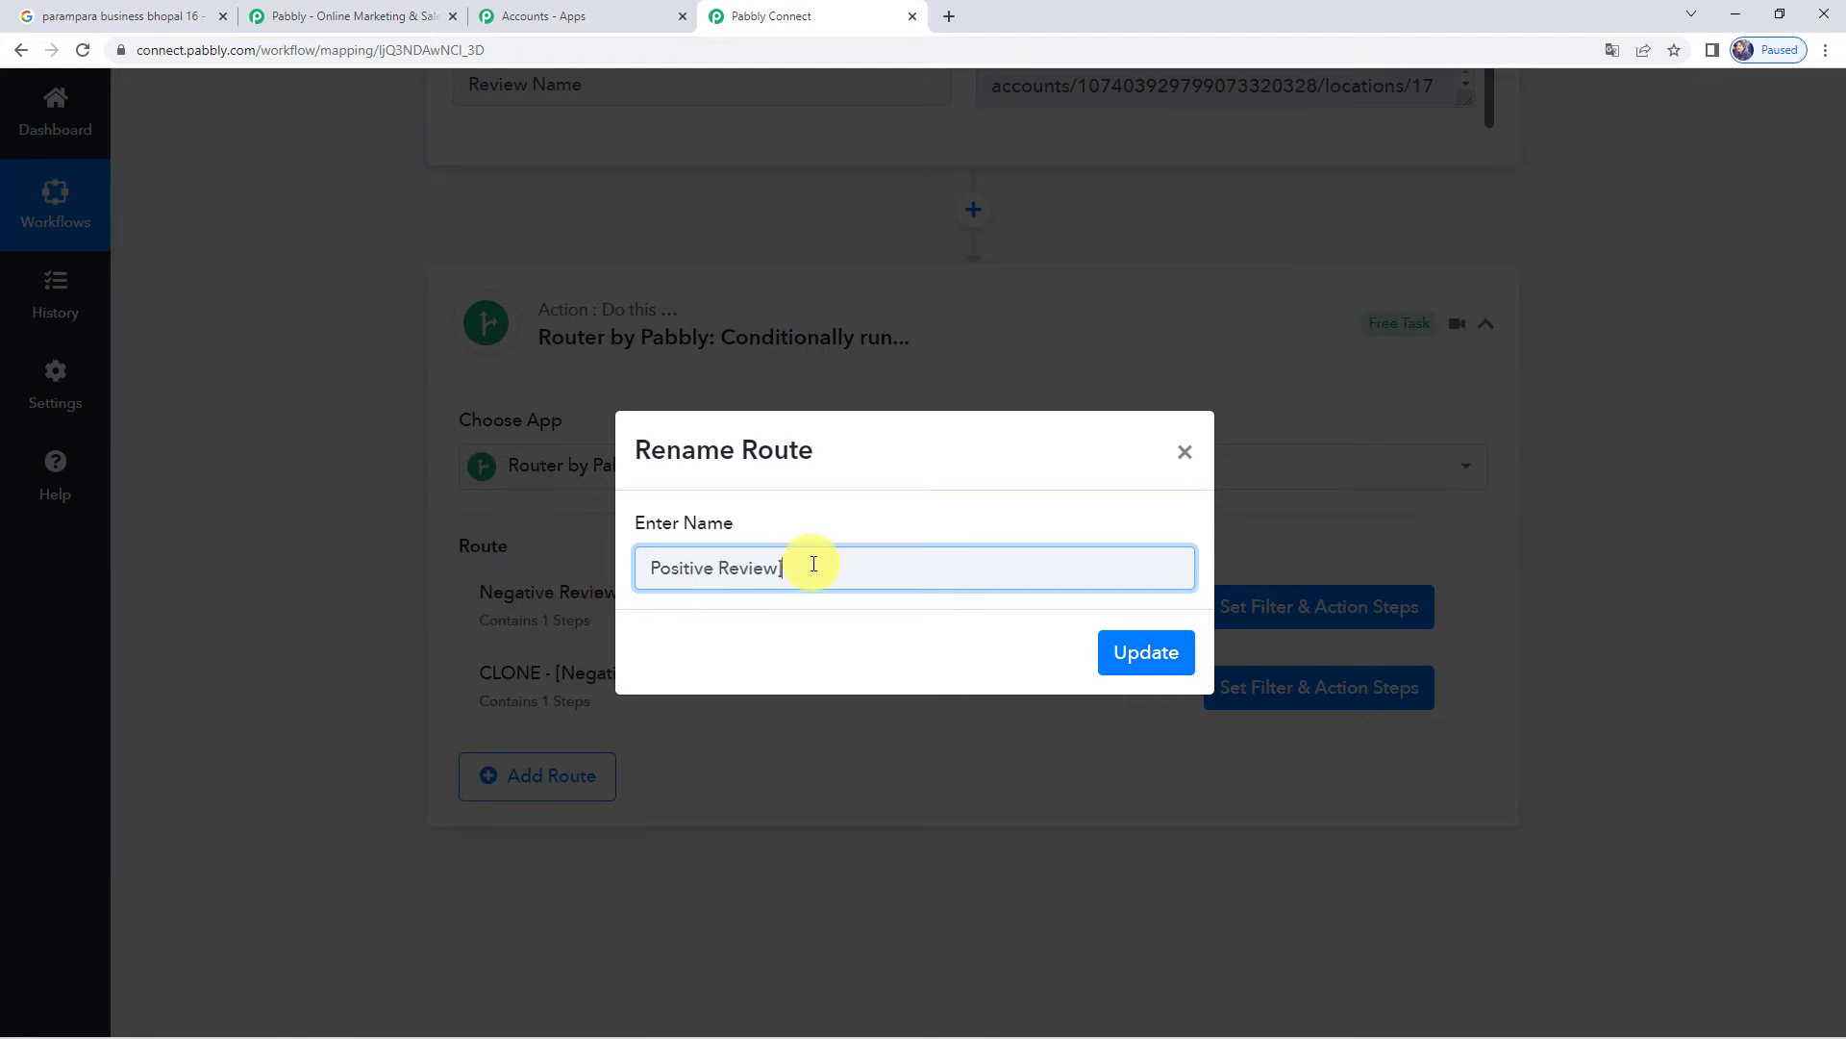
left_click(1134, 651)
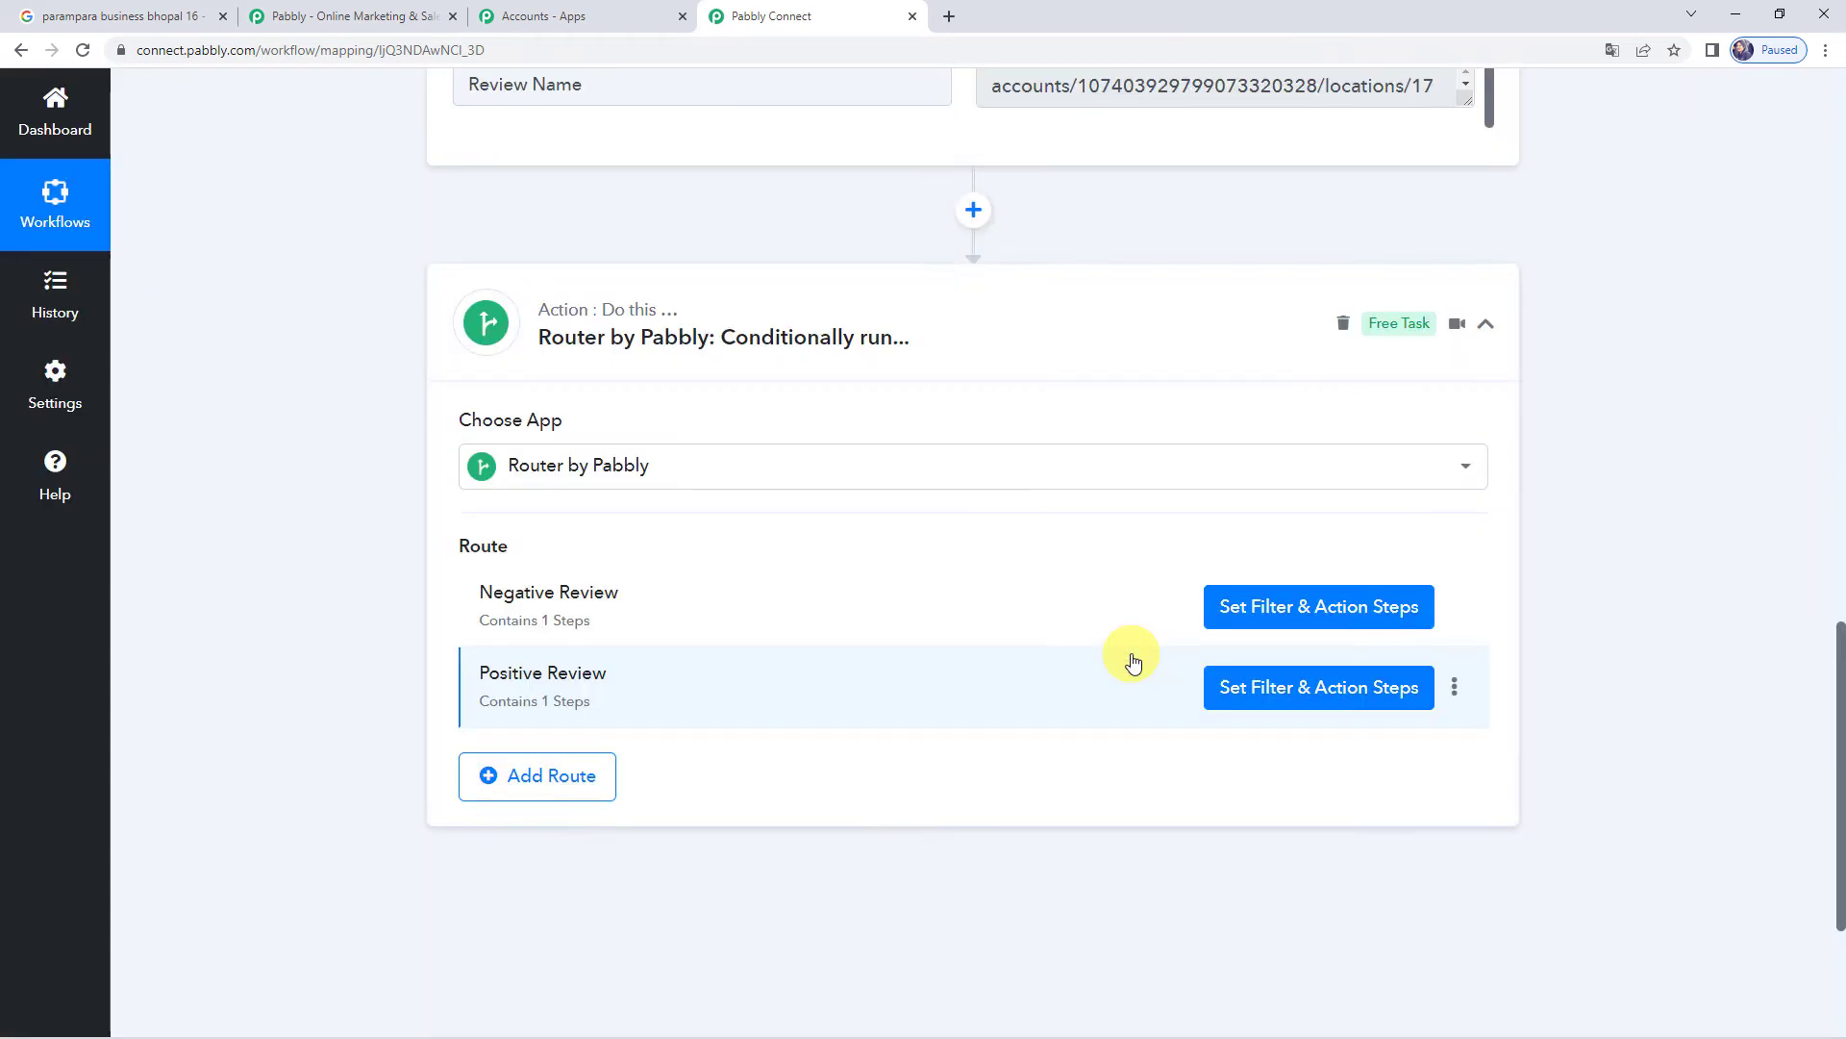
- Open the Positive Review route's filter and set the first condition's value to "Highly Satisfied"
left_click(1364, 693)
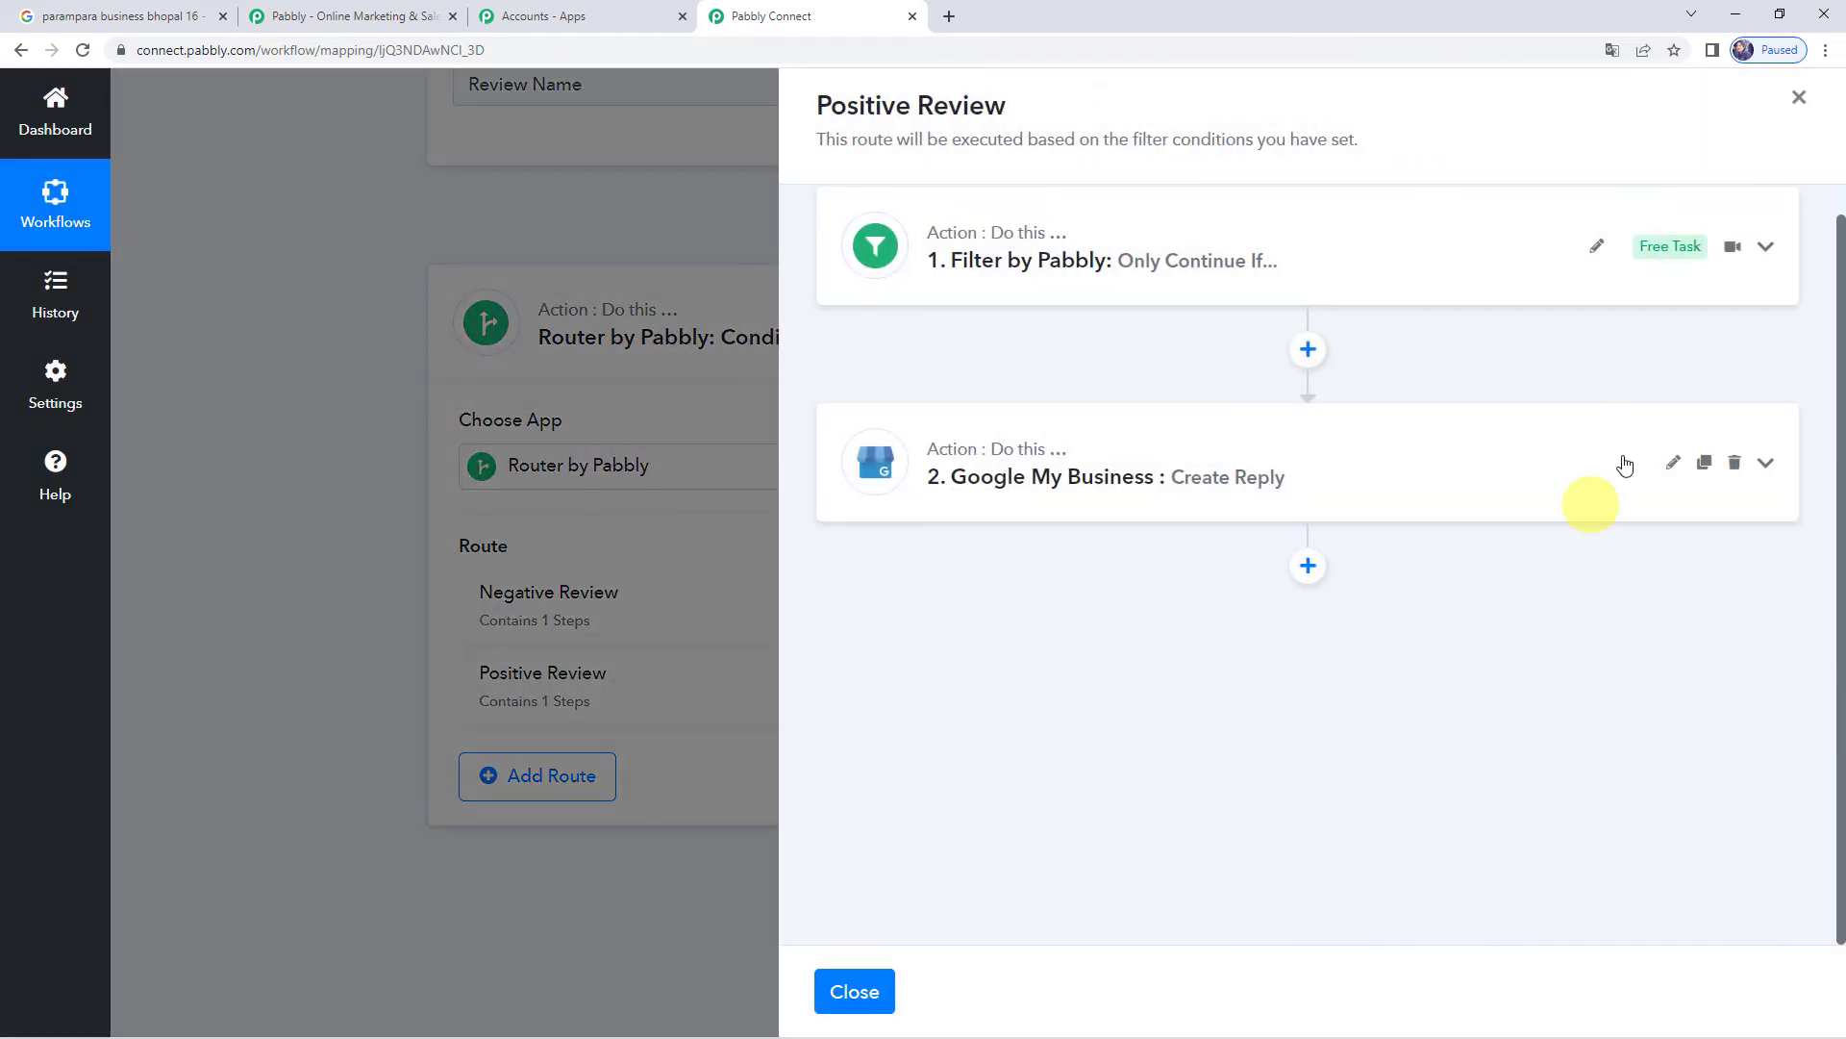
left_click(1291, 272)
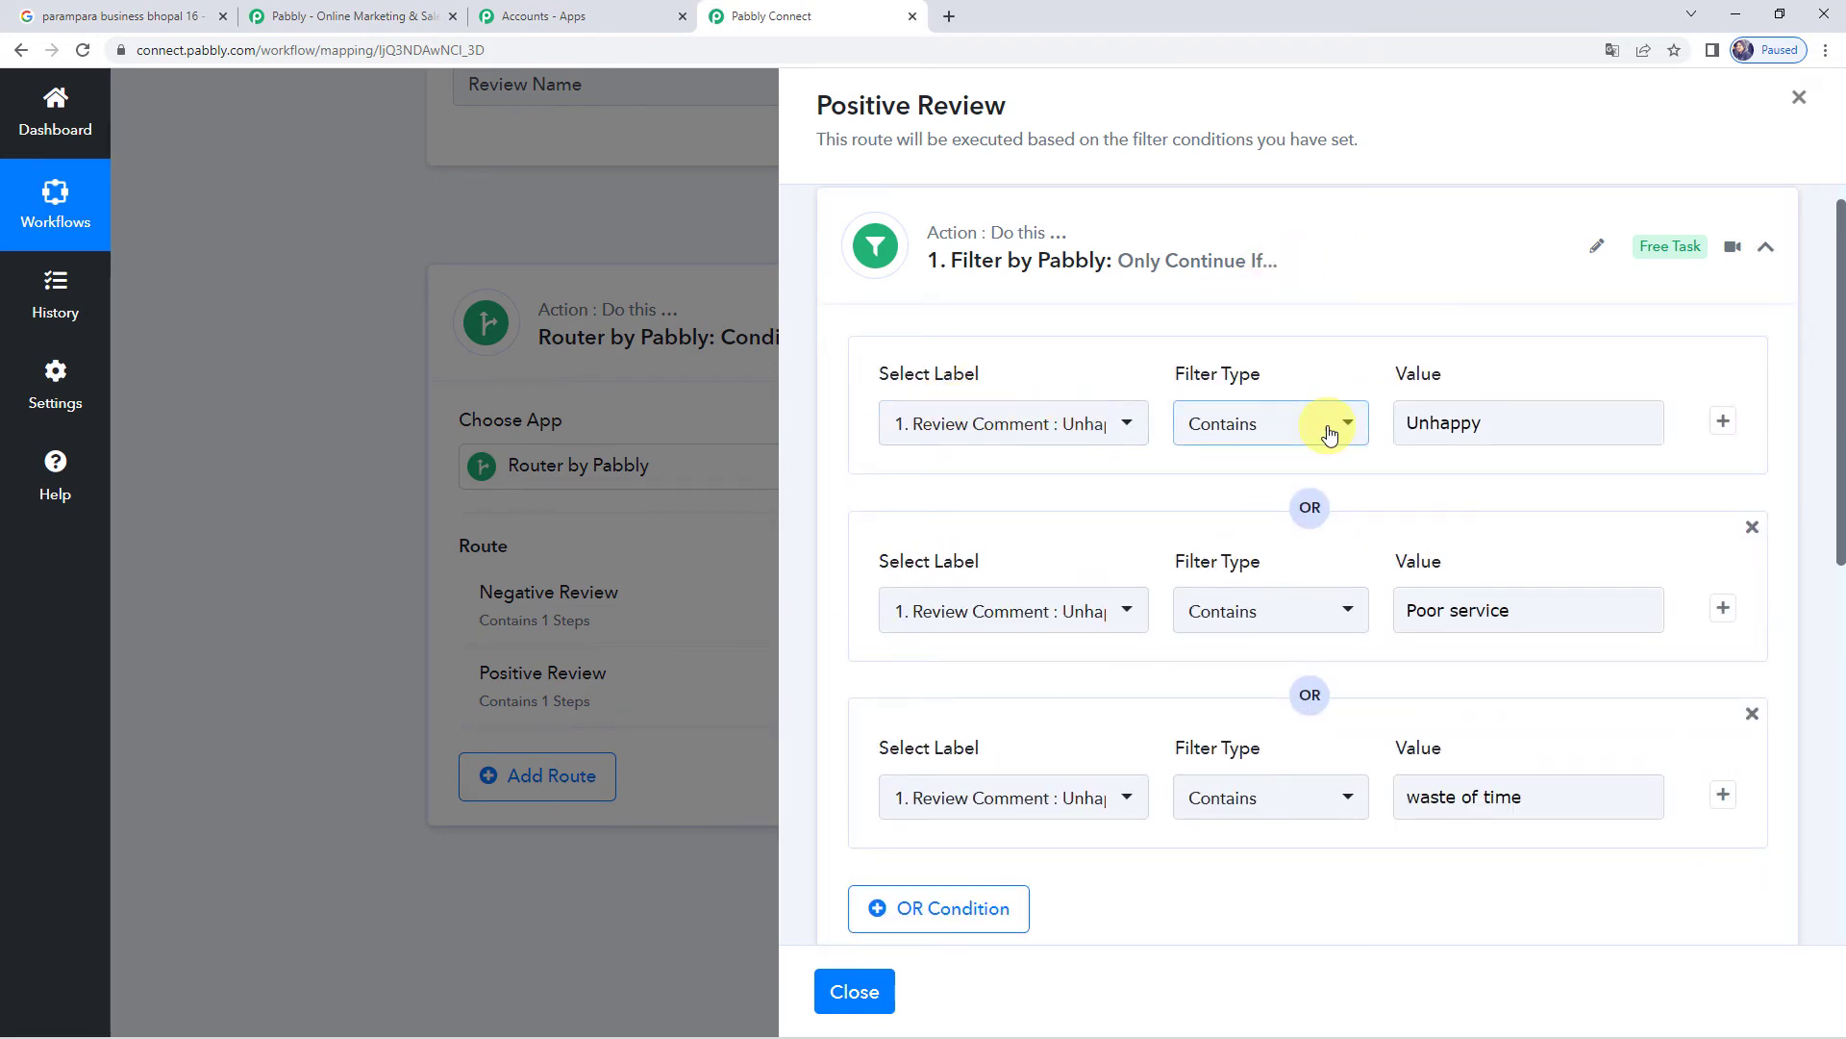
left_click(1516, 427)
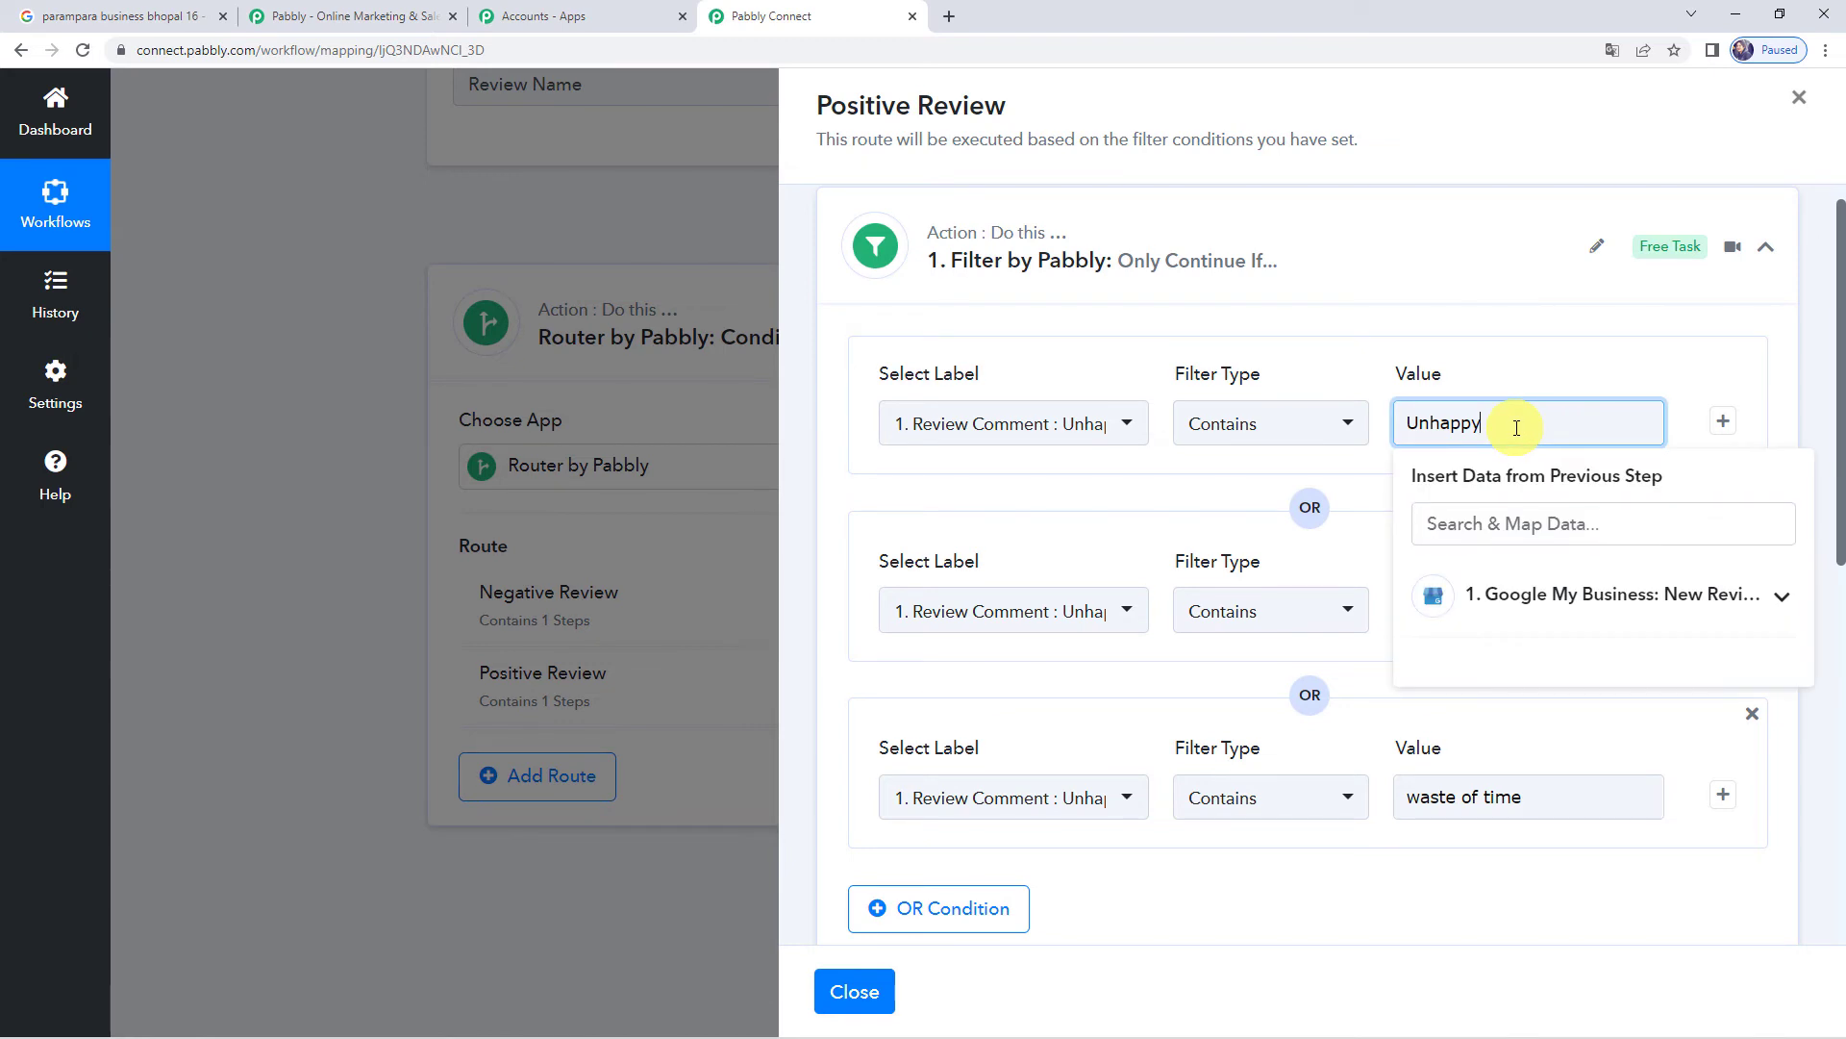
key("BackSpace")
key("BackSpace")
key("BackSpace")
key("BackSpace")
key("BackSpace")
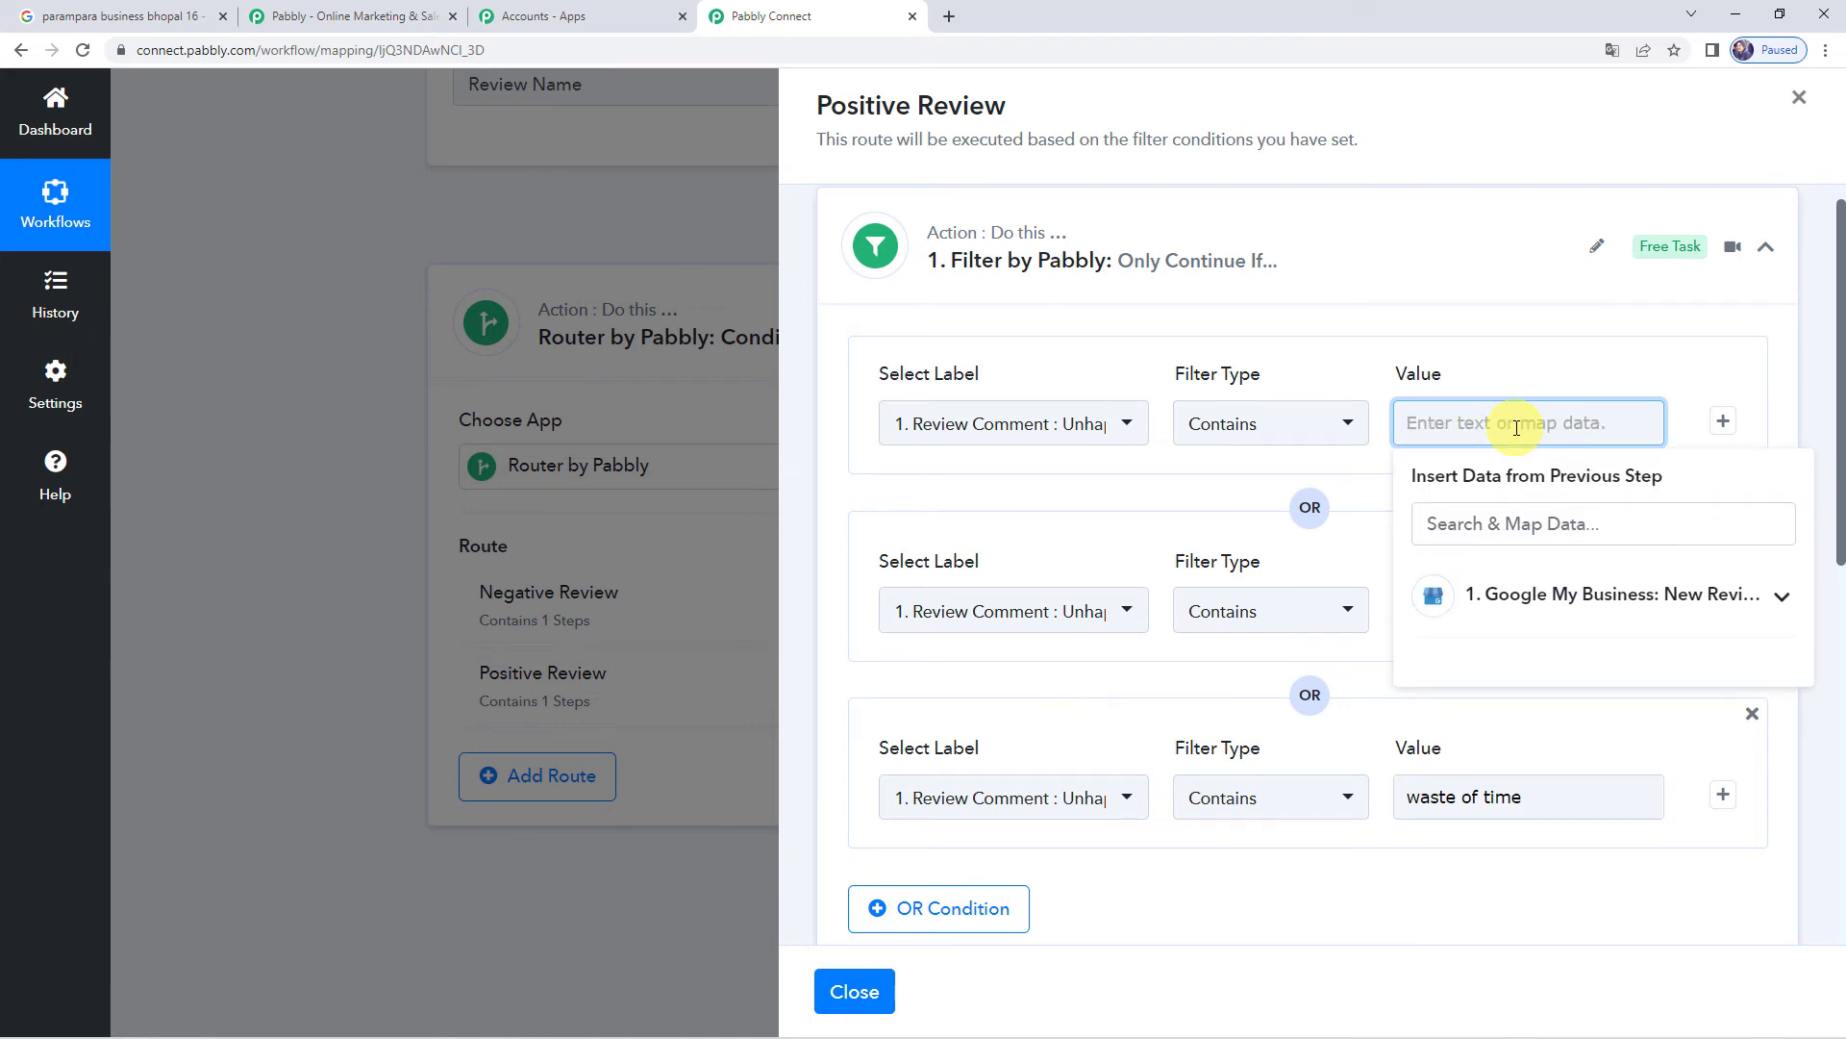
type("Highly Satisfied")
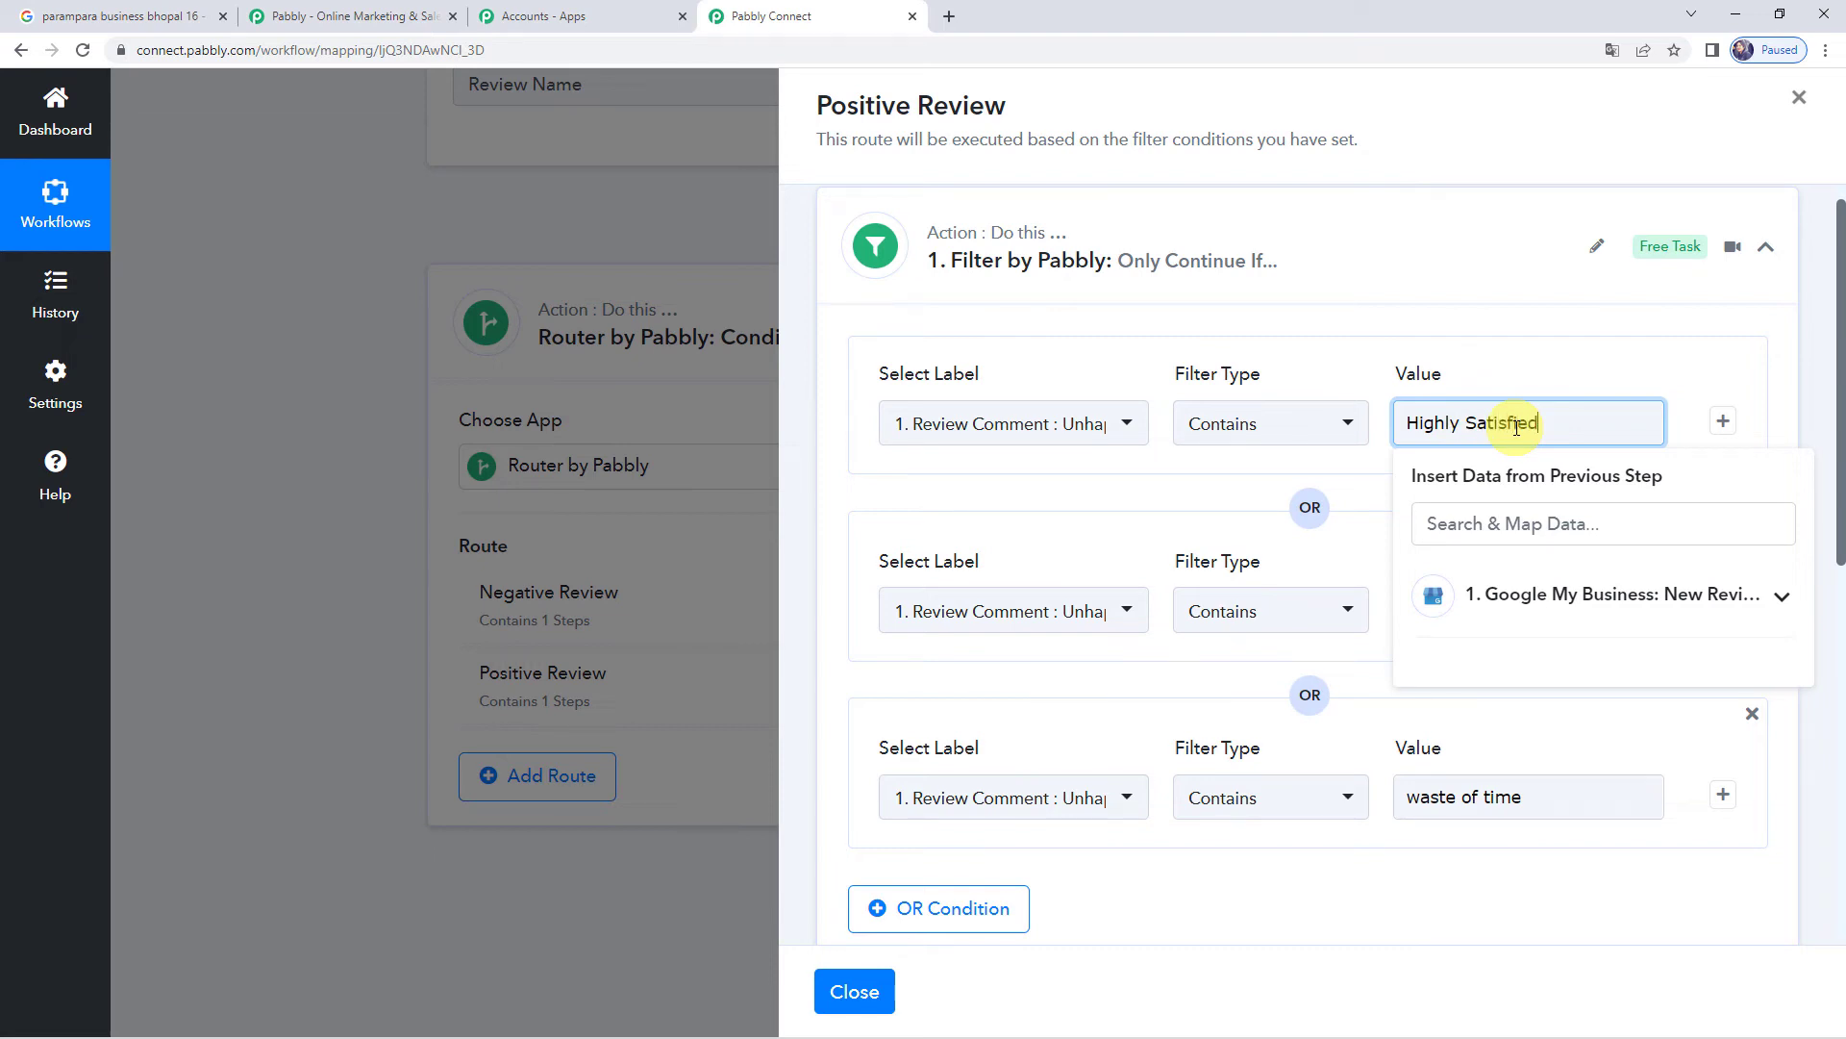
left_click(1091, 548)
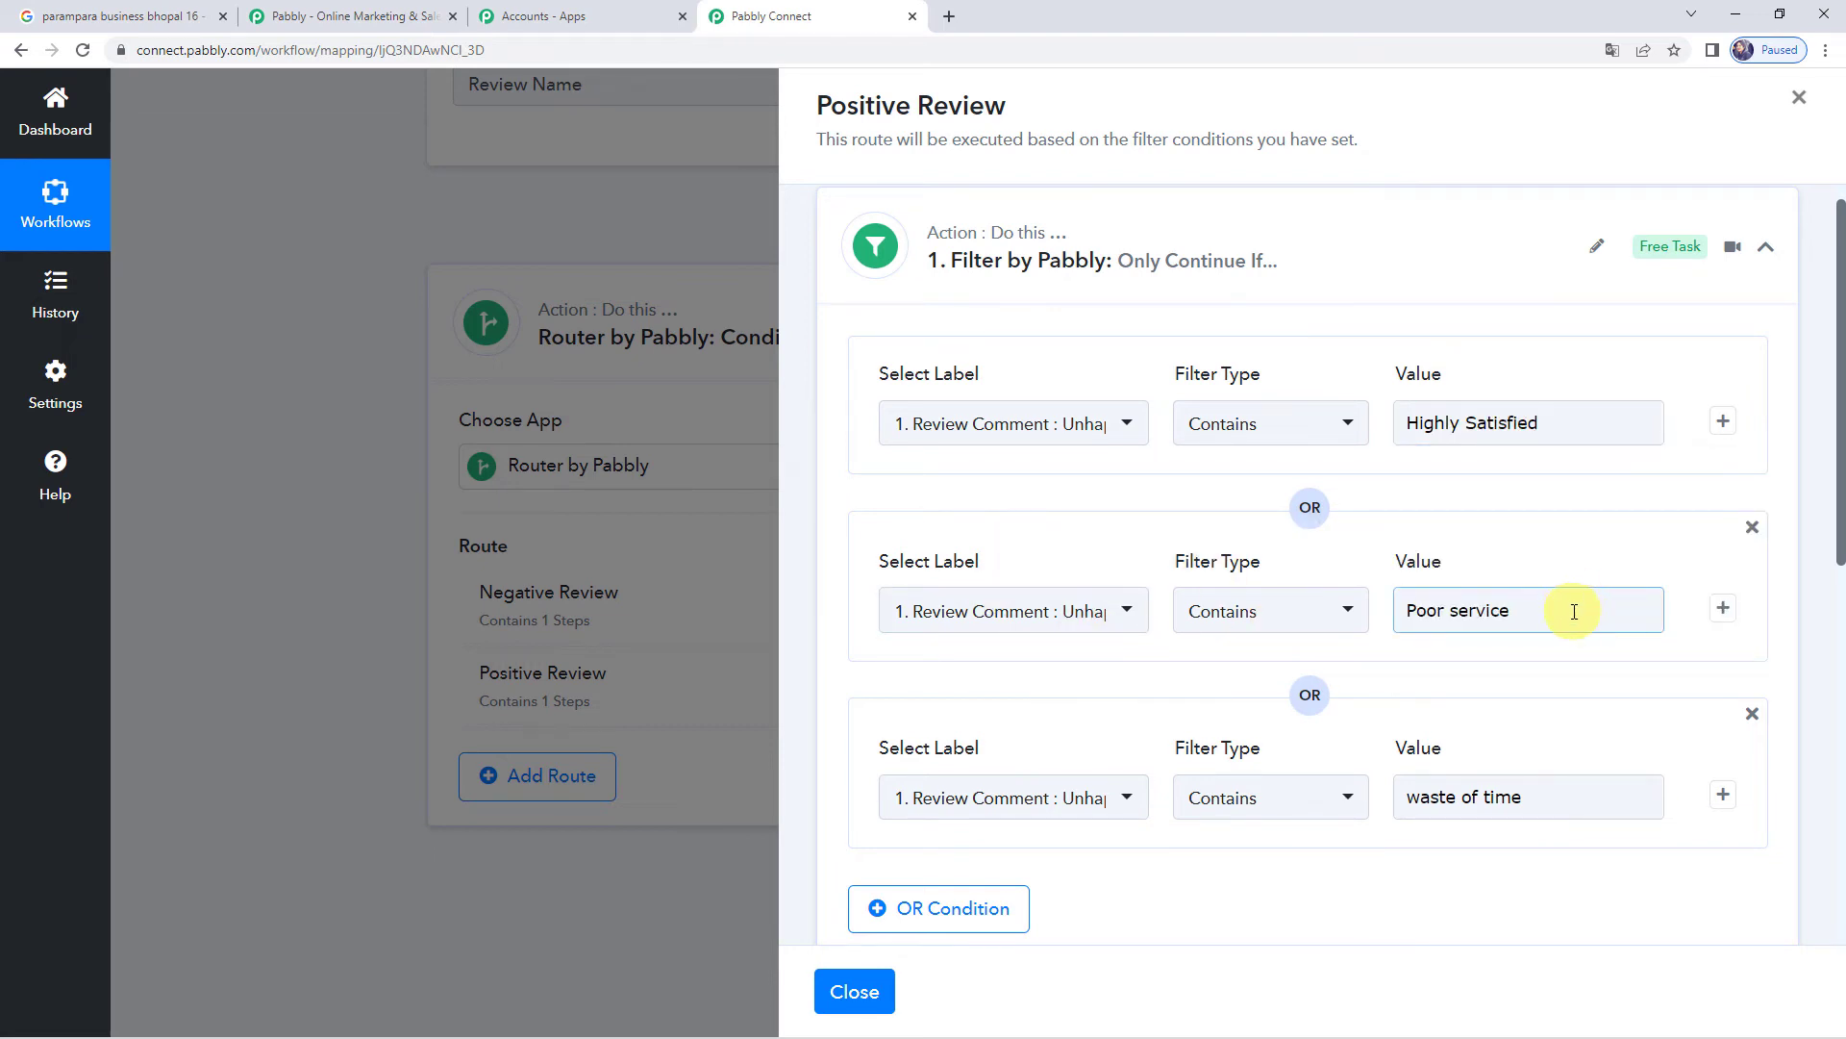
- Replace the "Poor service" value in the second filter condition with "Amazing"
left_click(1574, 612)
key("BackSpace")
key("BackSpace")
key("BackSpace")
key("BackSpace")
key("BackSpace")
key("BackSpace")
key("BackSpace")
key("BackSpace")
key("BackSpace")
key("BackSpace")
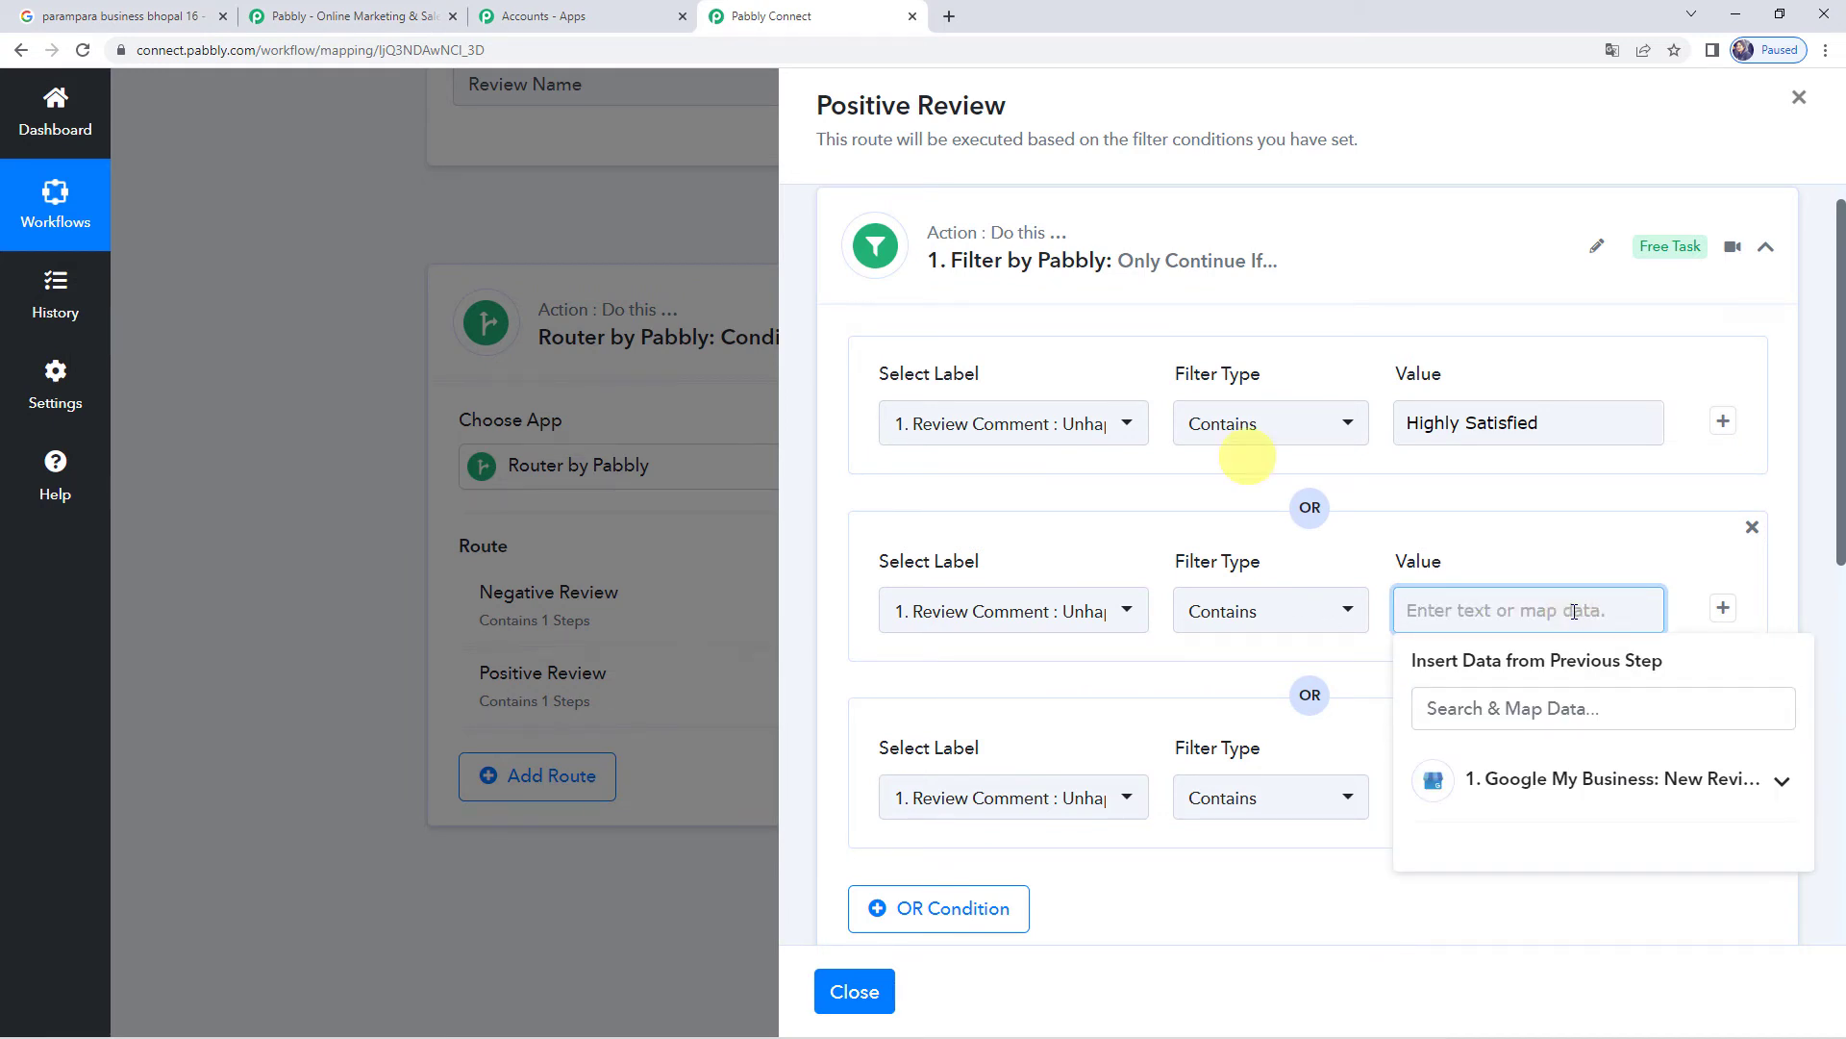
type("Amazing")
left_click(1049, 741)
- Replace the "waste of time" value in the third filter condition with "Great"
scroll(1577, 580, "down", 2)
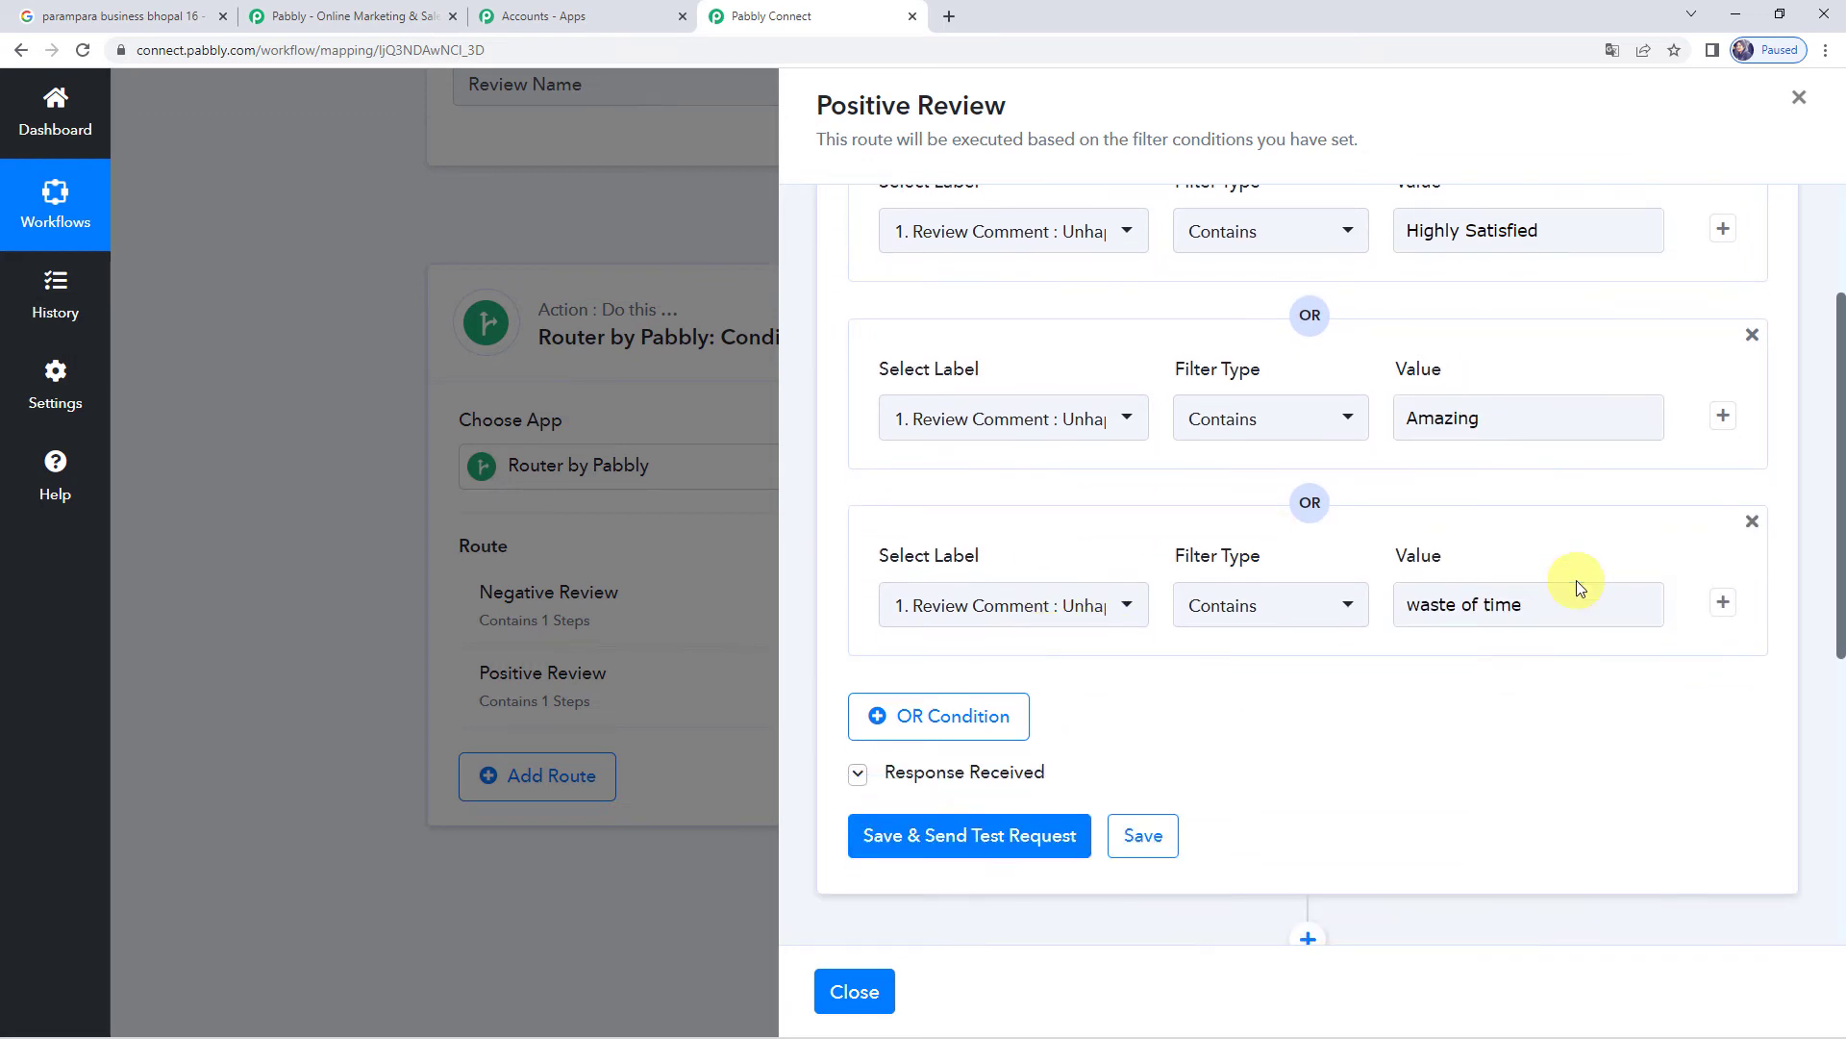
triple_click(1577, 584)
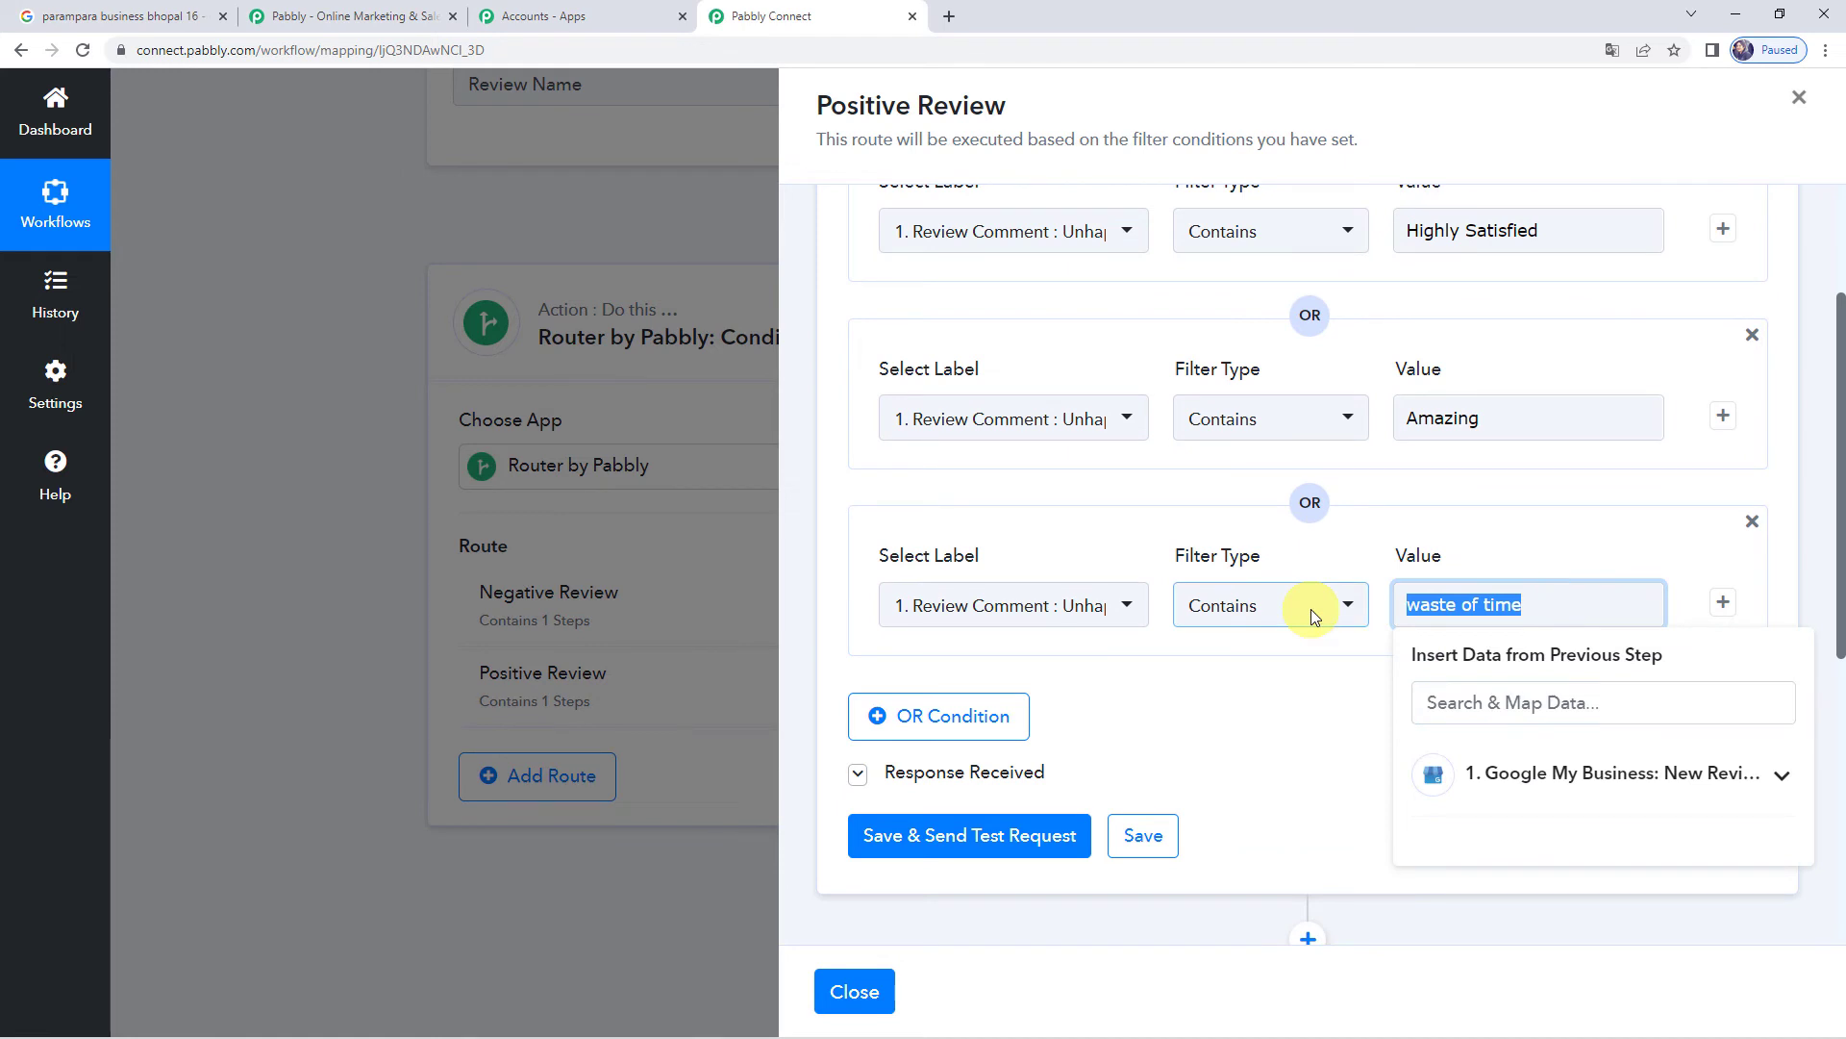
type("Grea")
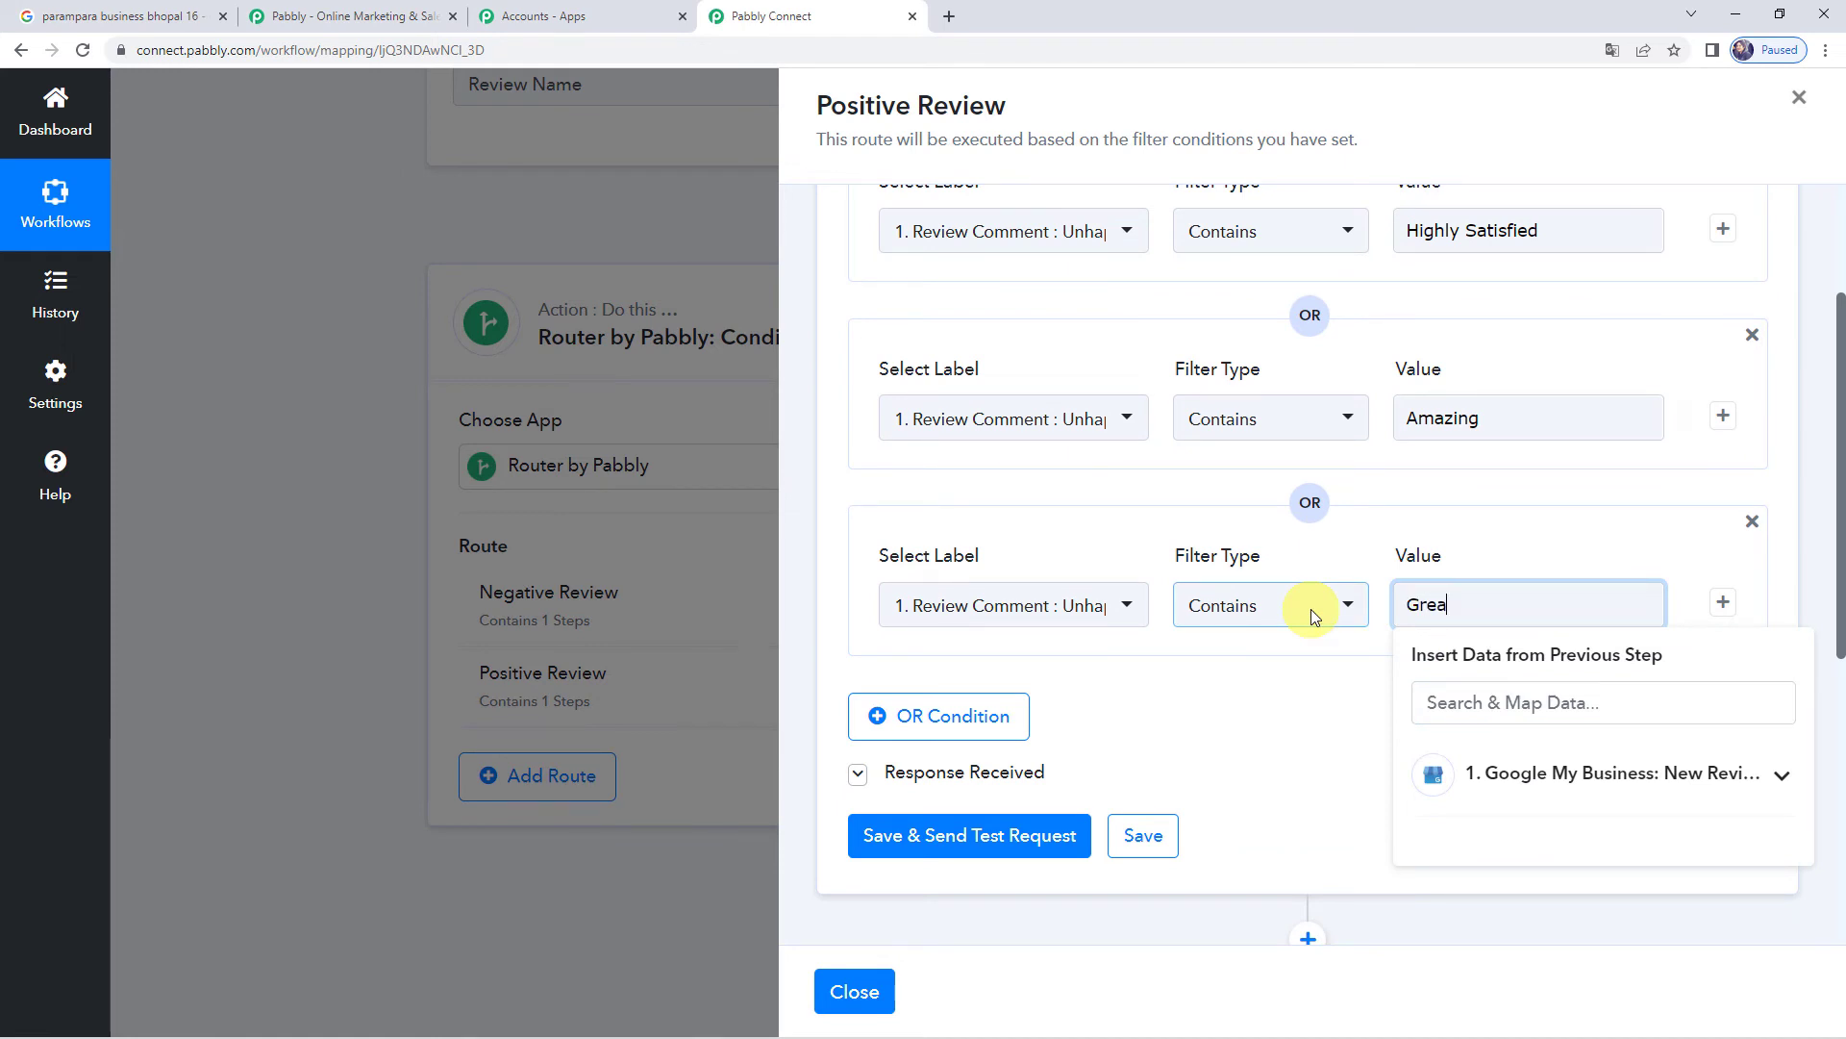
type("t")
left_click(1284, 754)
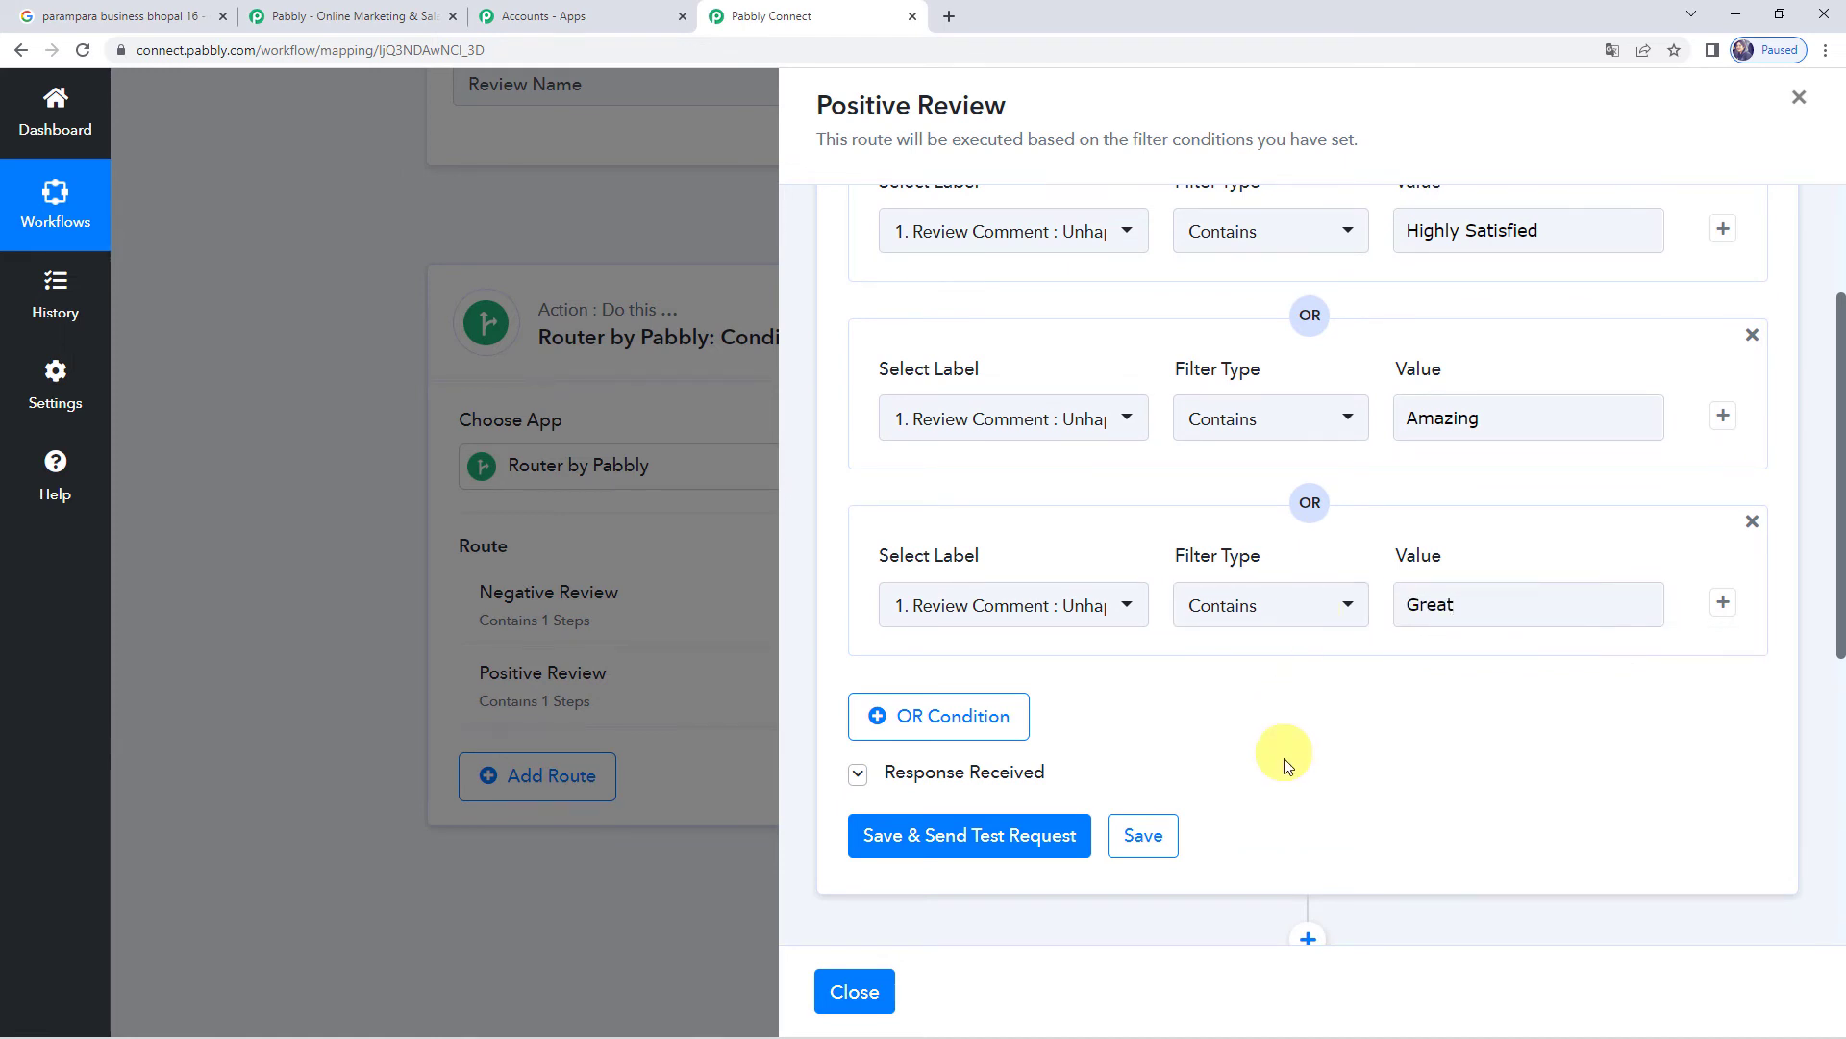
- Save the Positive Review filter with a test request and check the response message
scroll(1327, 544, "up", 2)
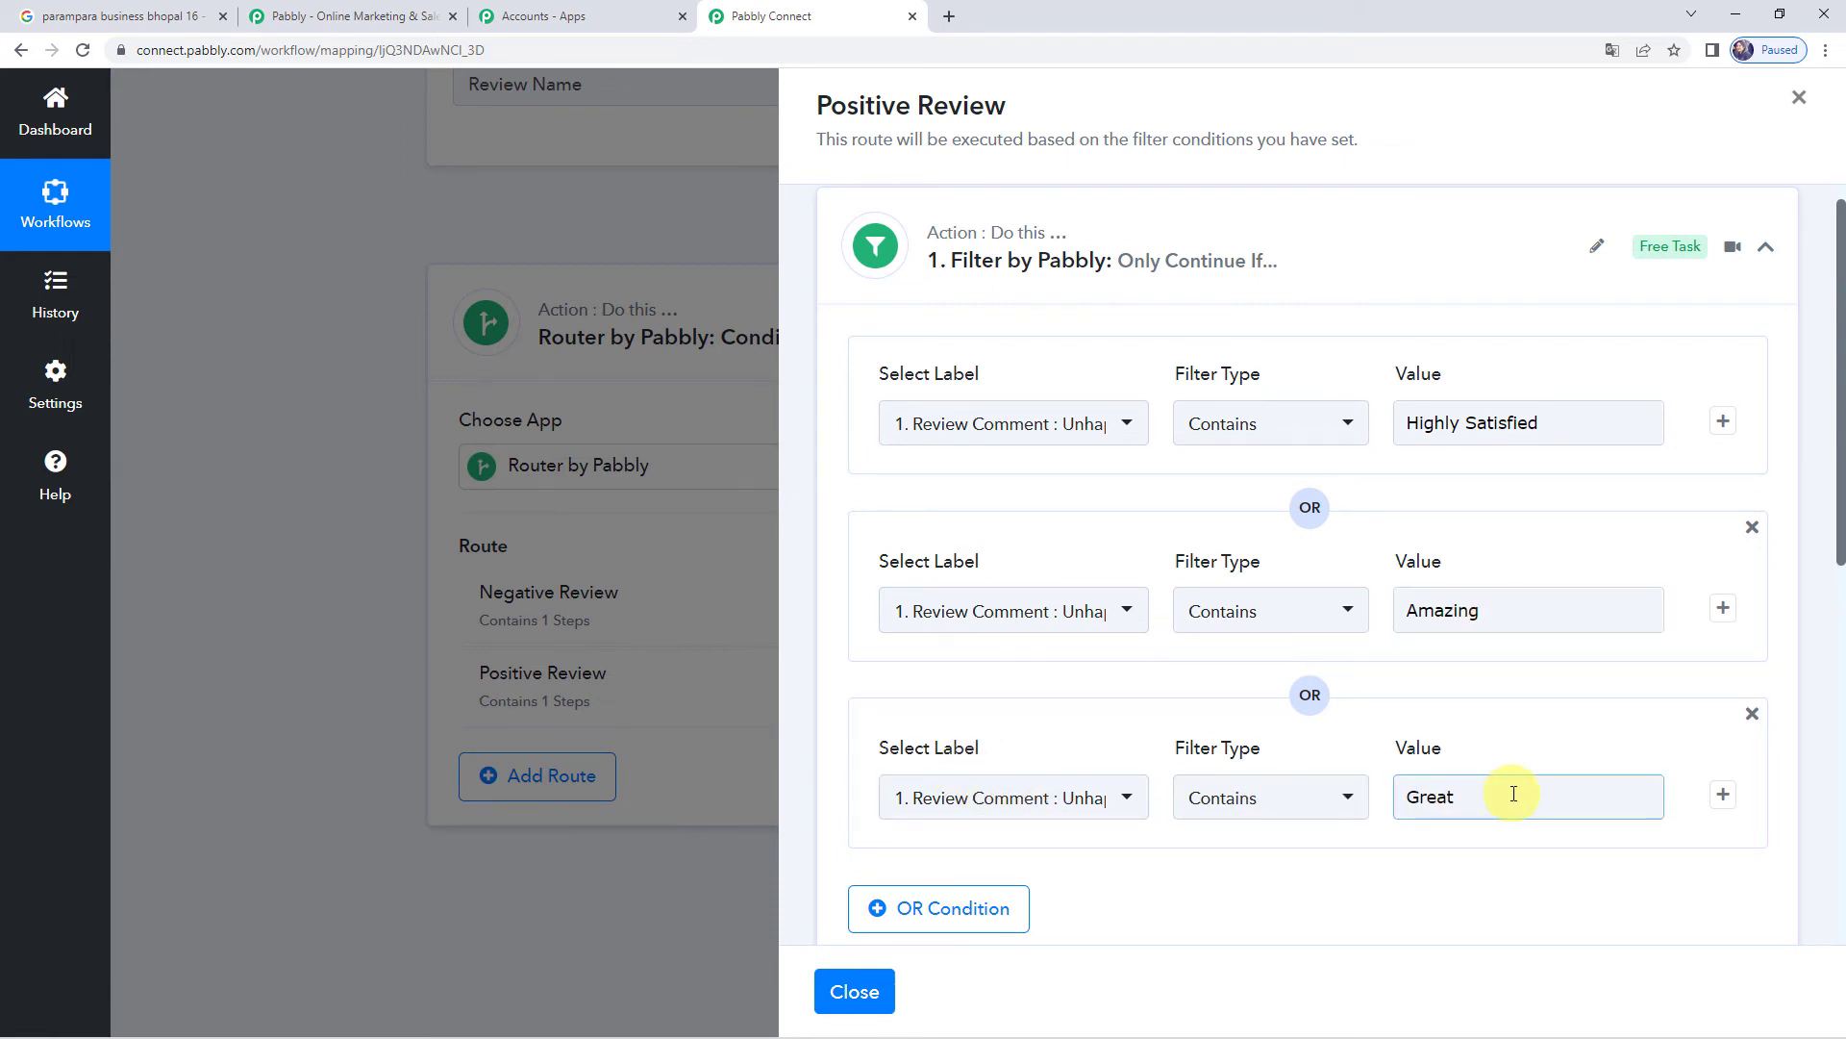
scroll(1521, 749, "down", 3)
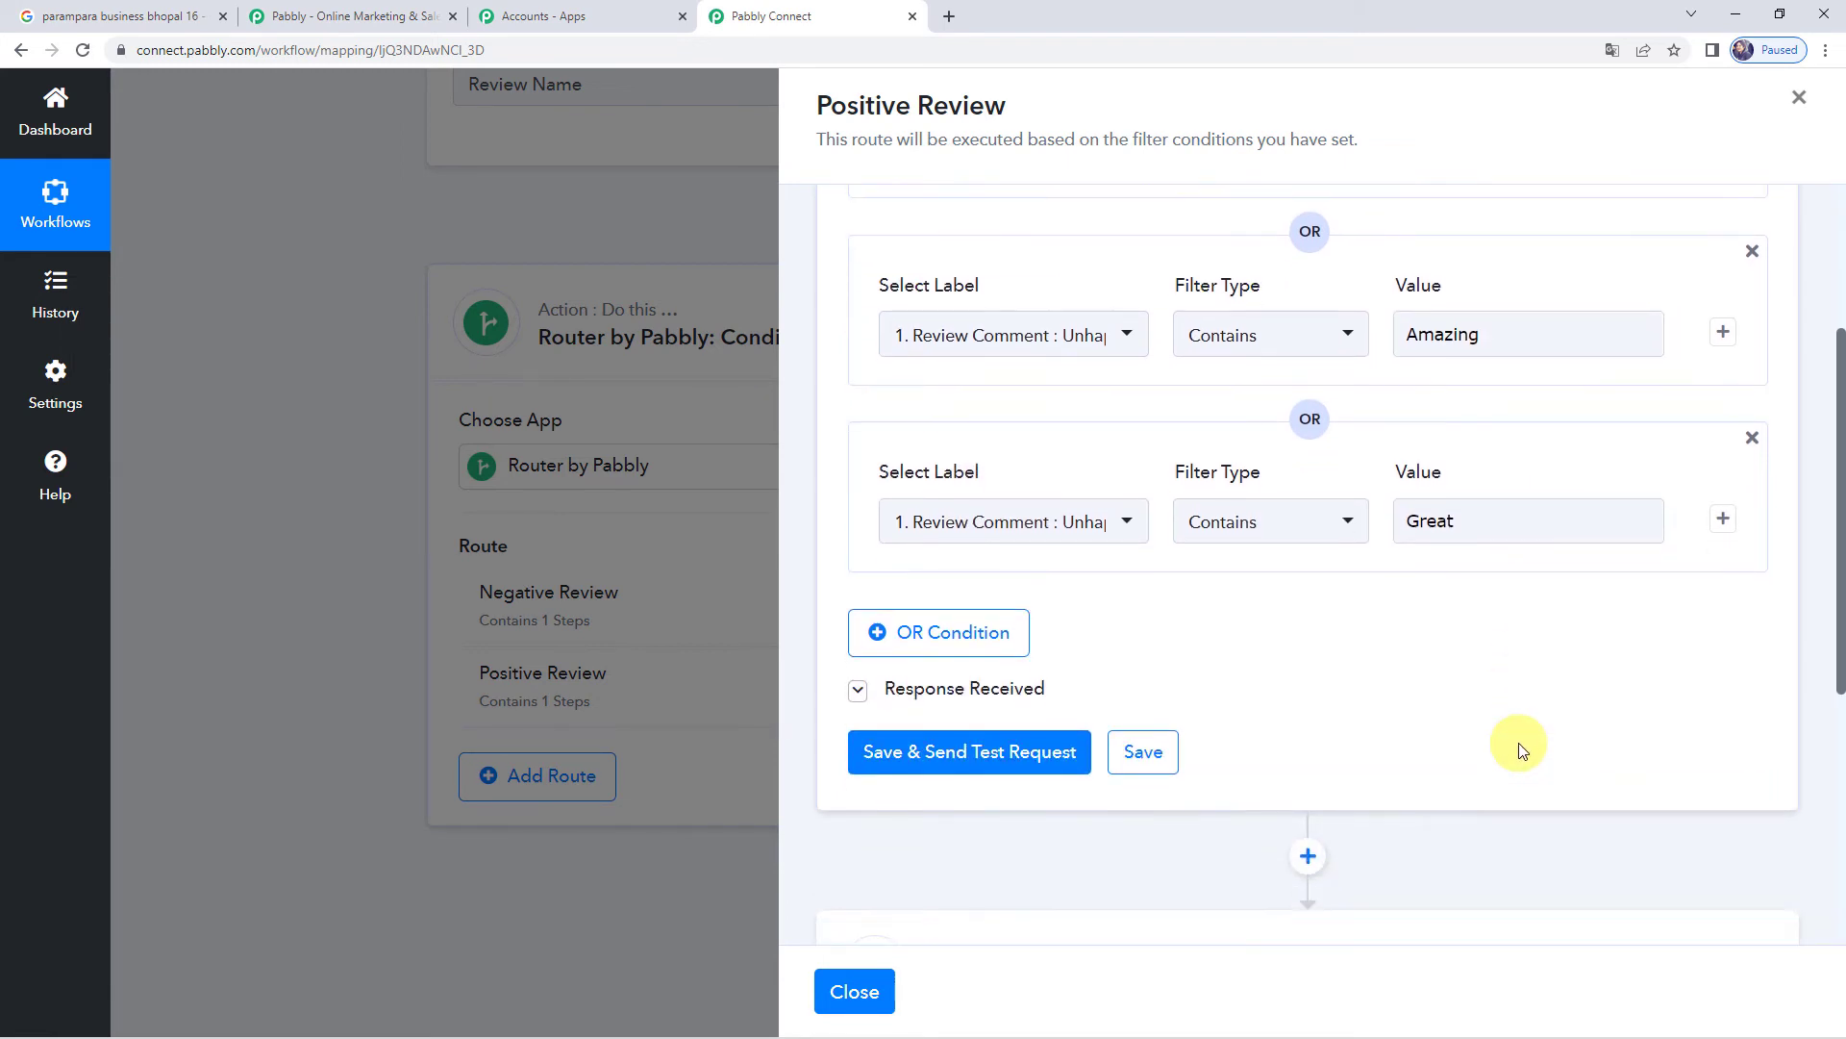
left_click(947, 743)
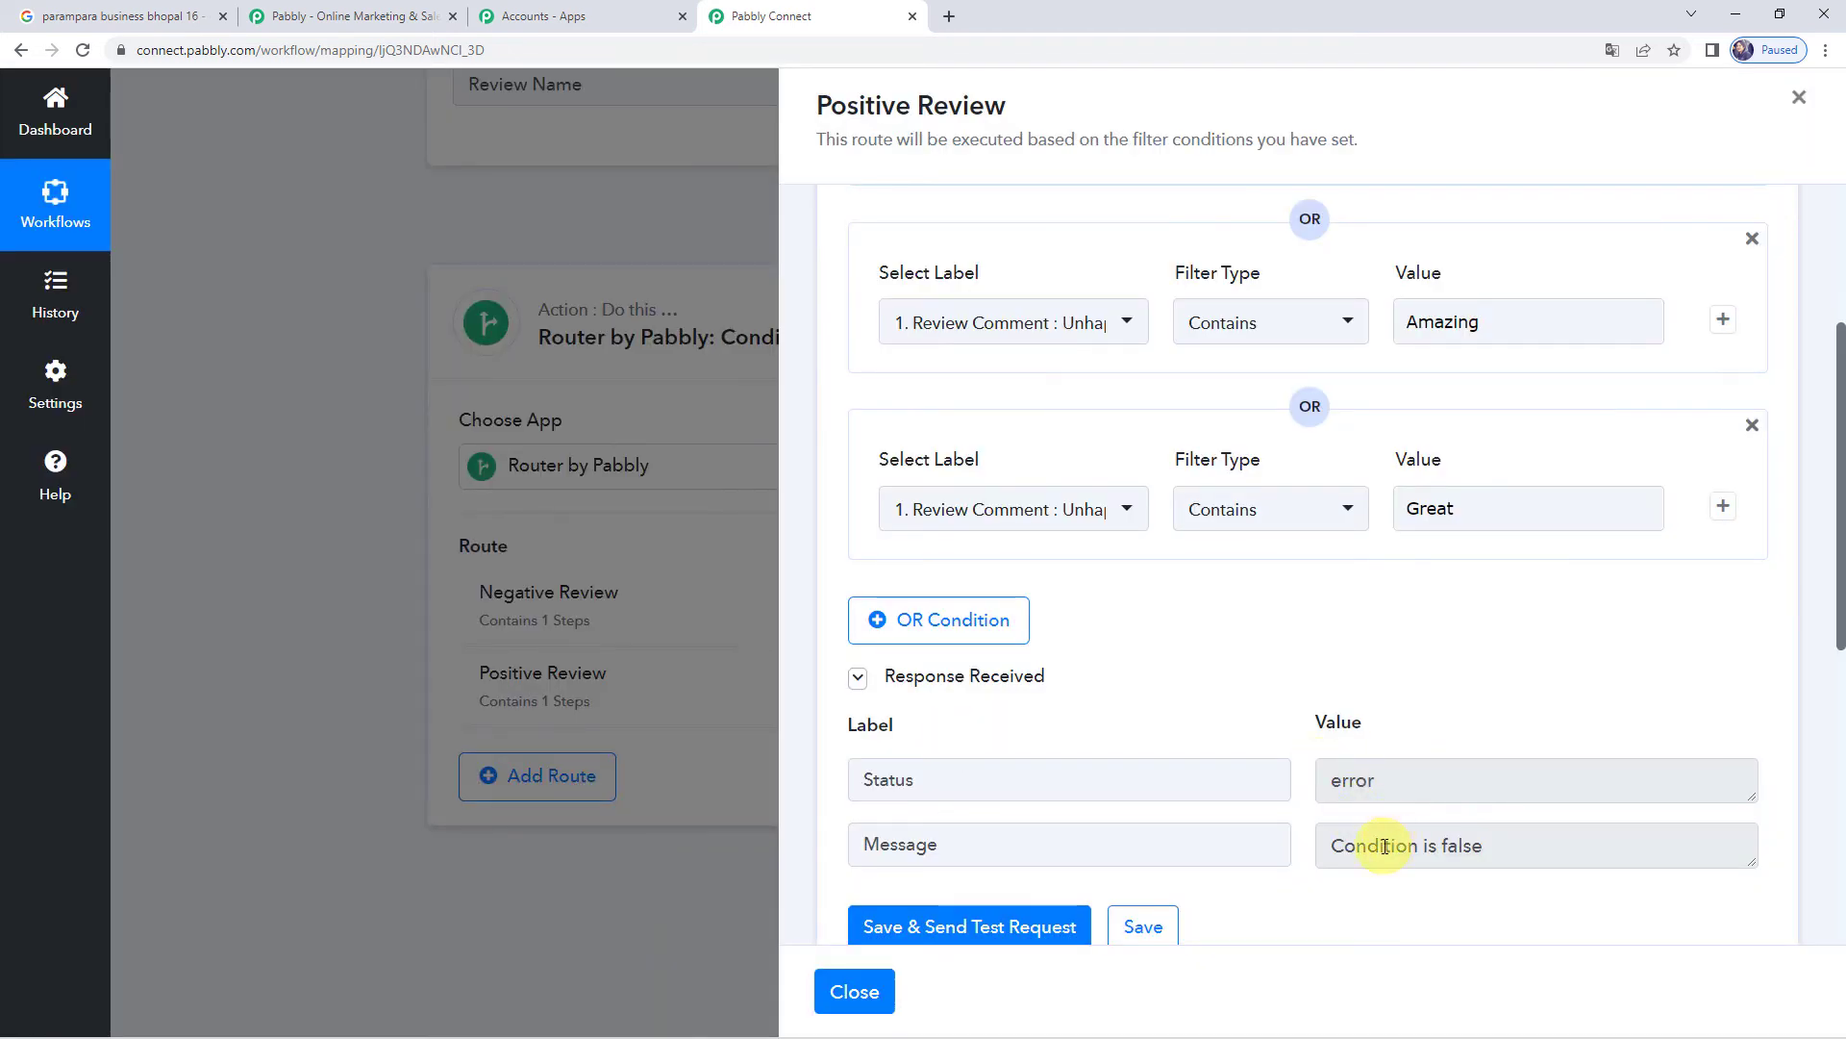
left_click(1386, 846)
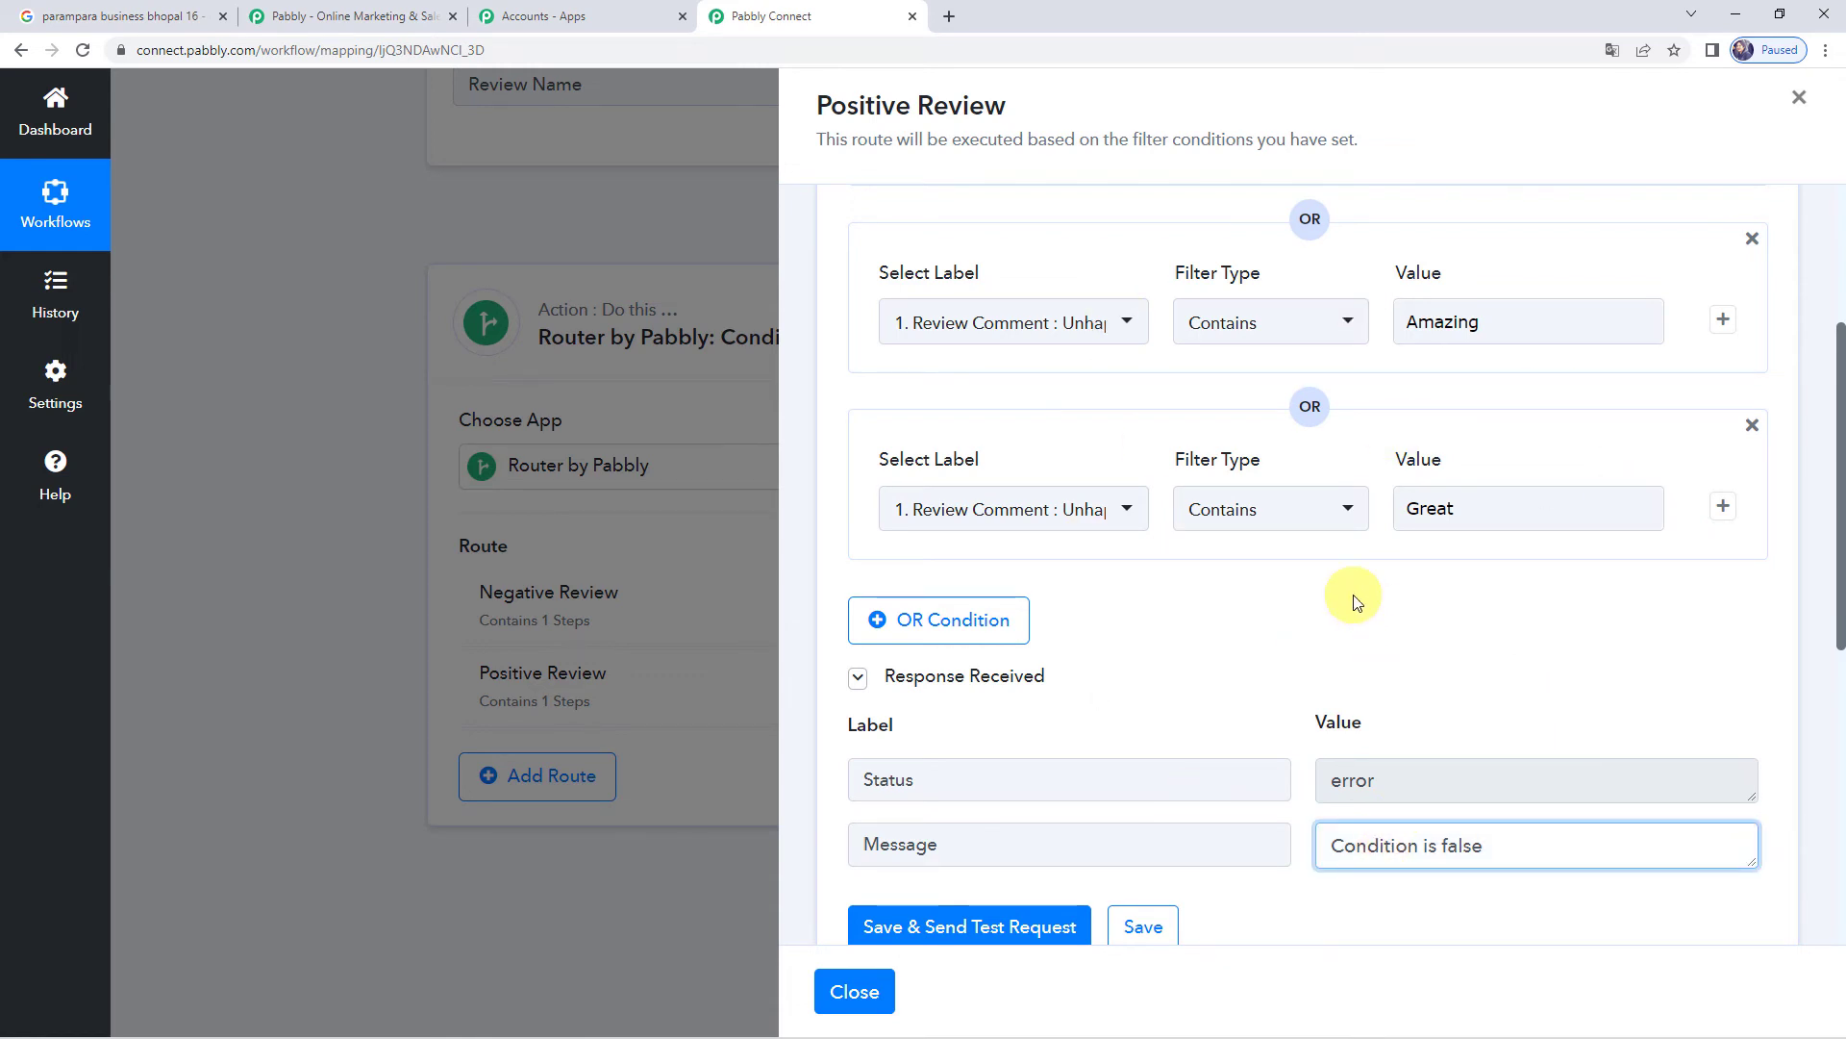
- Open the Positive Review route's Google My Business Create Reply action and check its Review Name mapping
scroll(1353, 598, "down", 6)
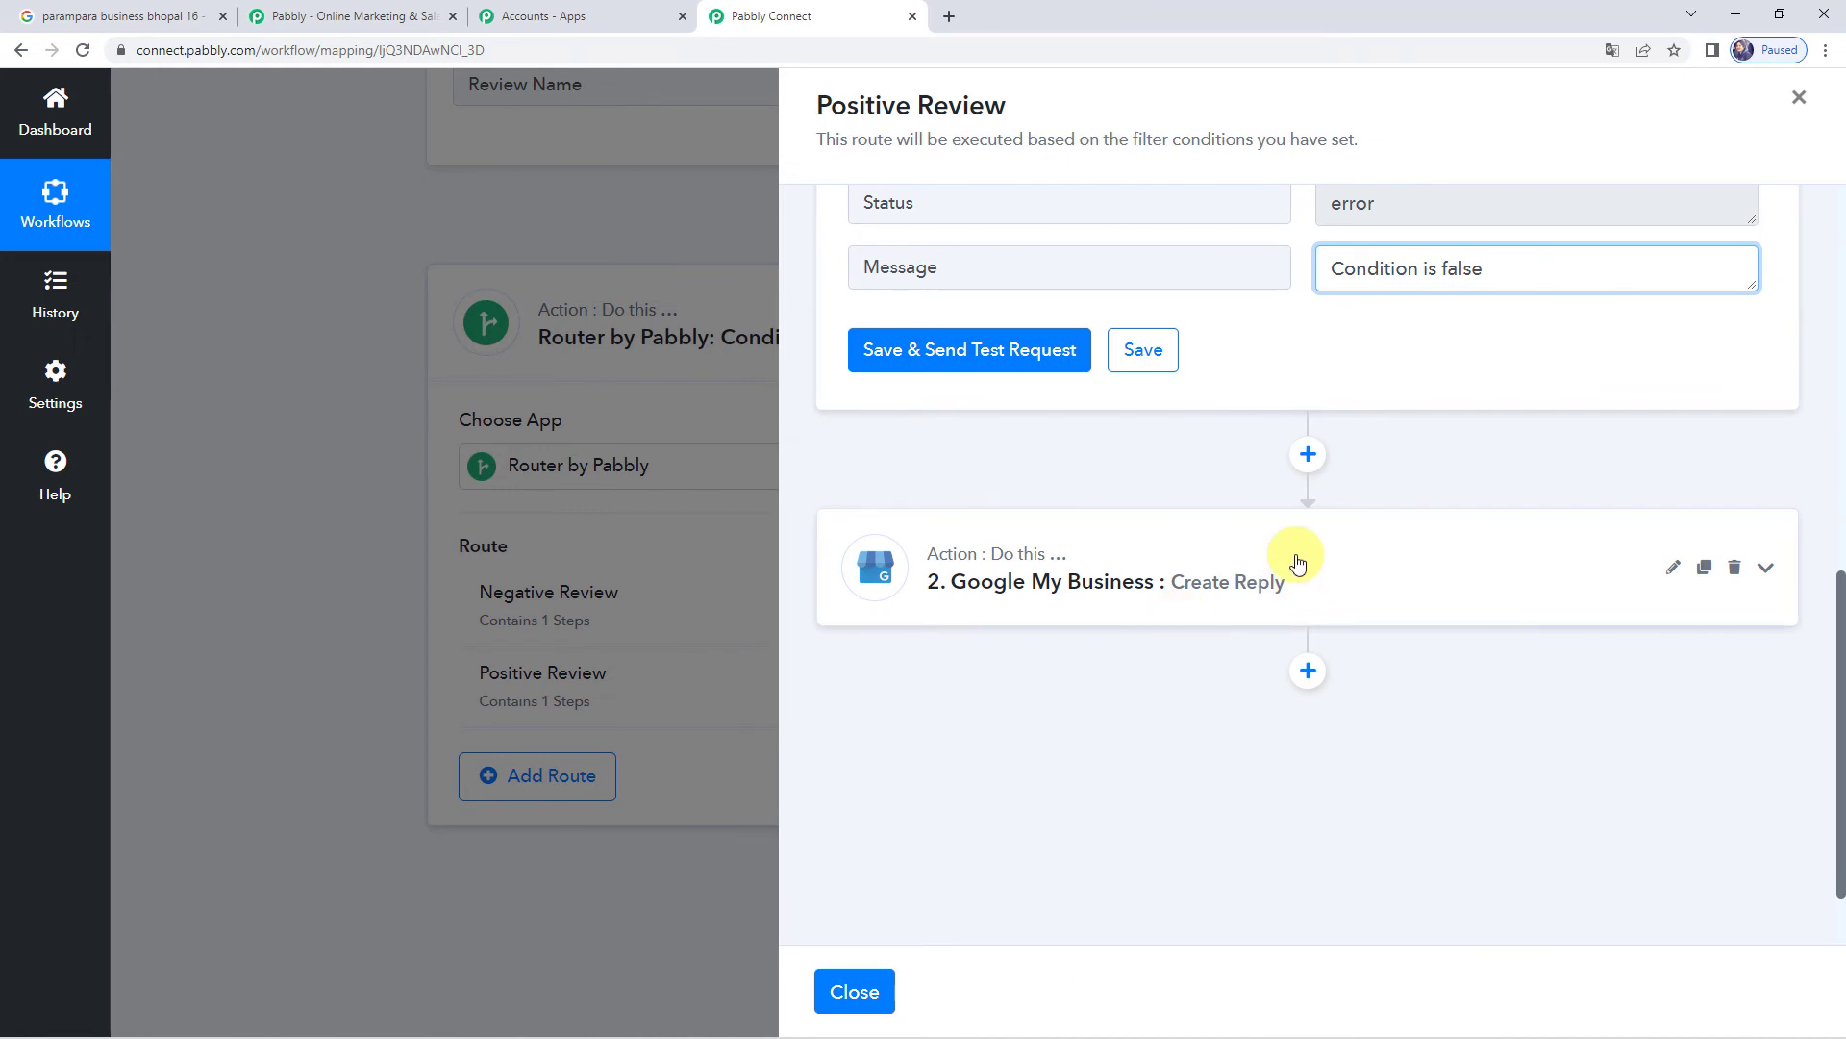
left_click(1297, 564)
scroll(931, 426, "down", 3)
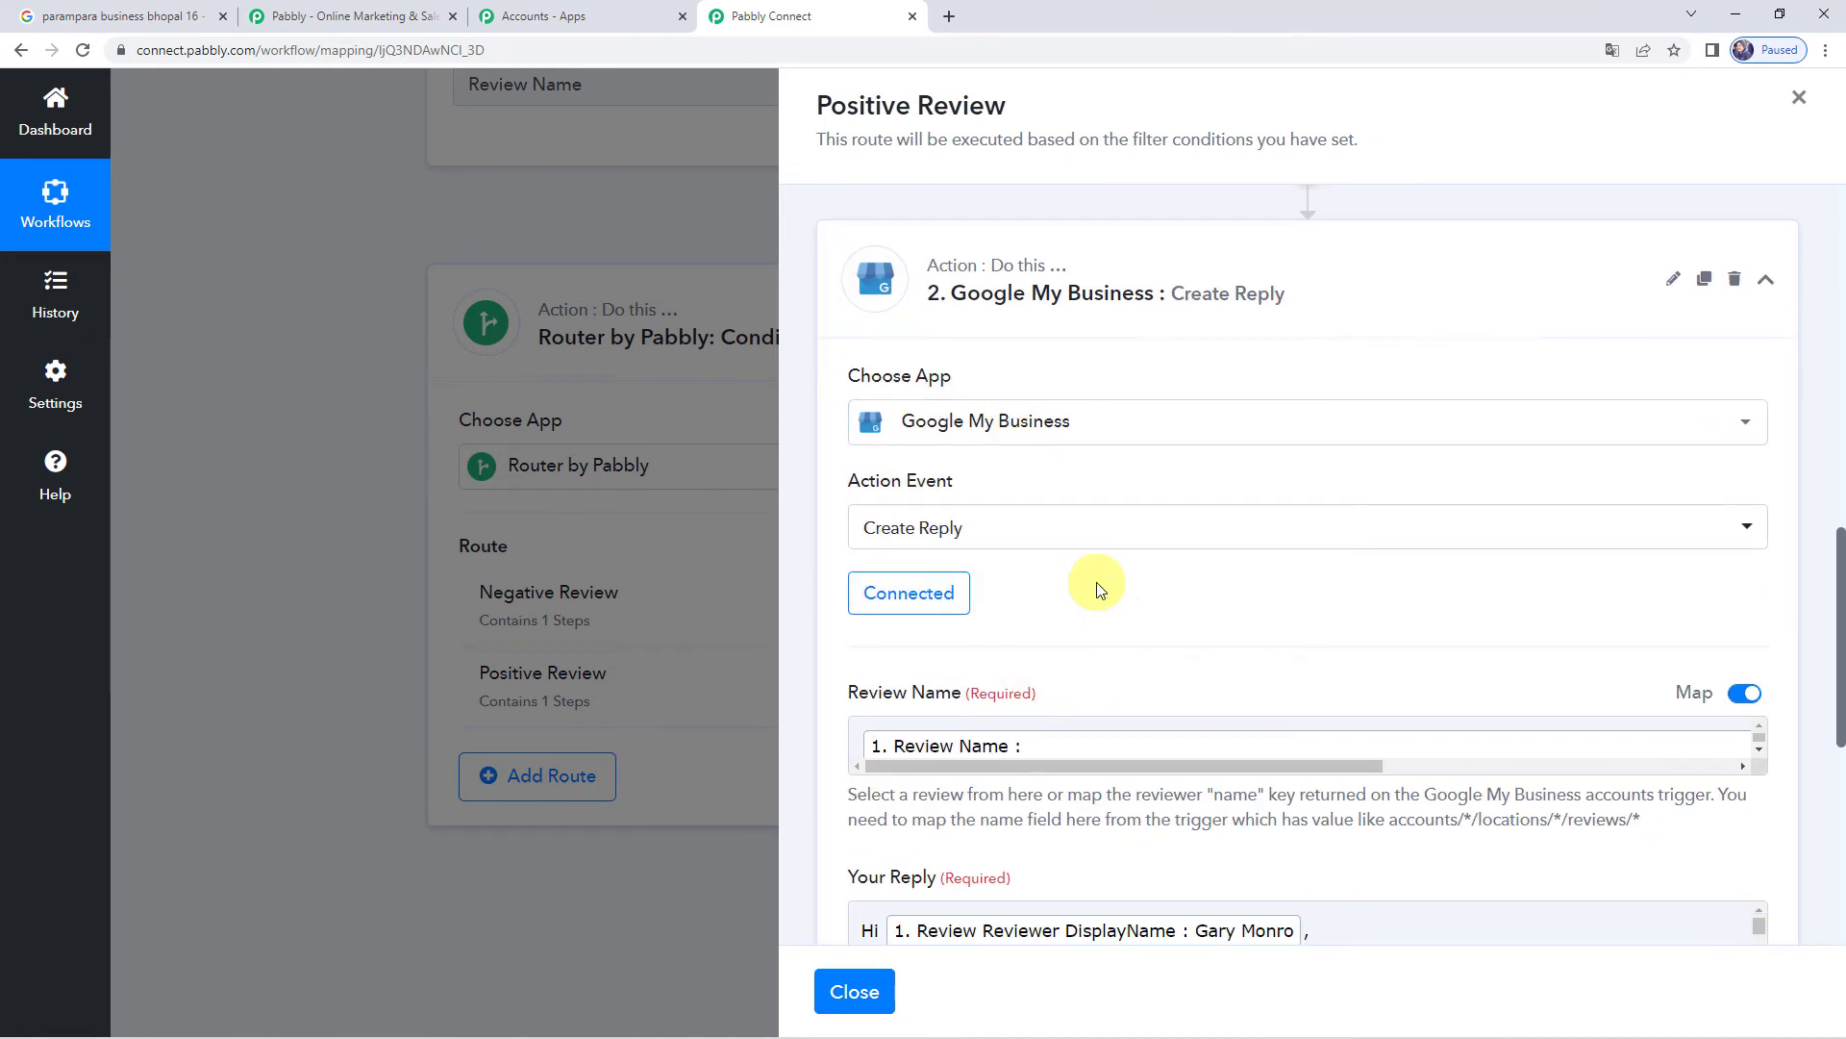
scroll(1099, 587, "down", 3)
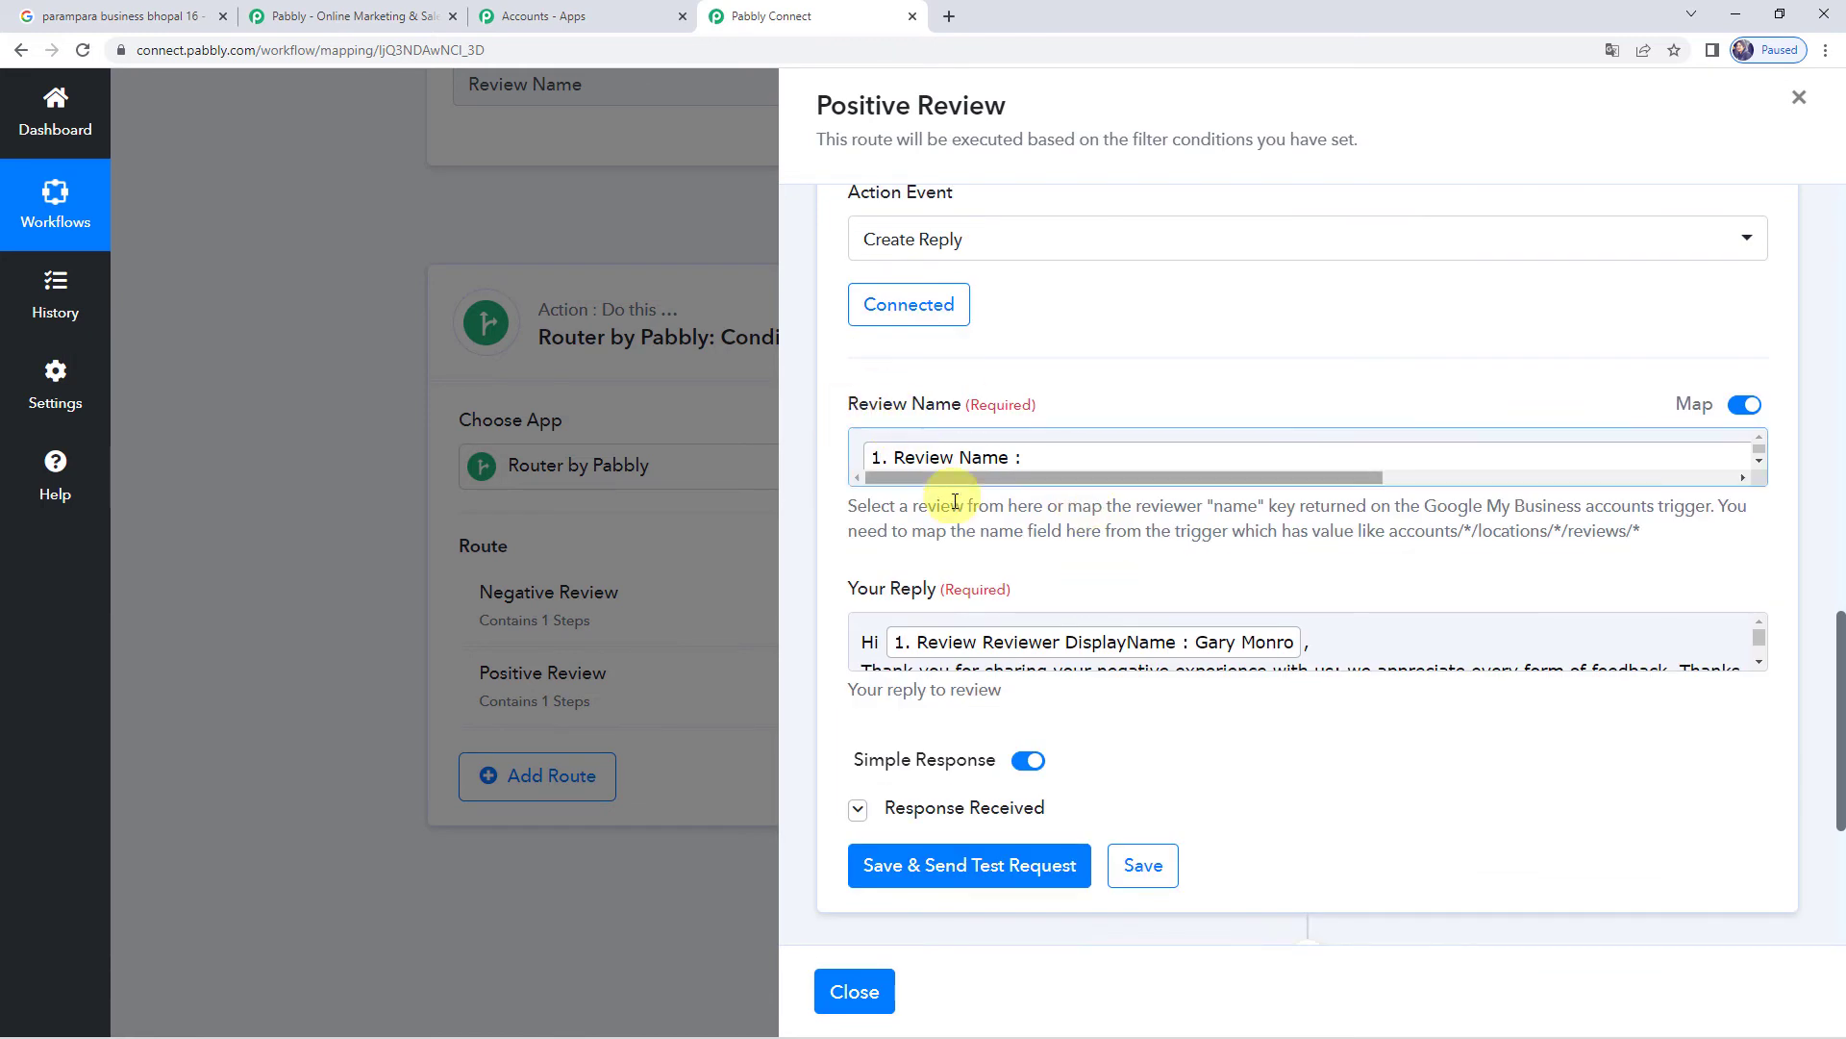
left_click(1761, 483)
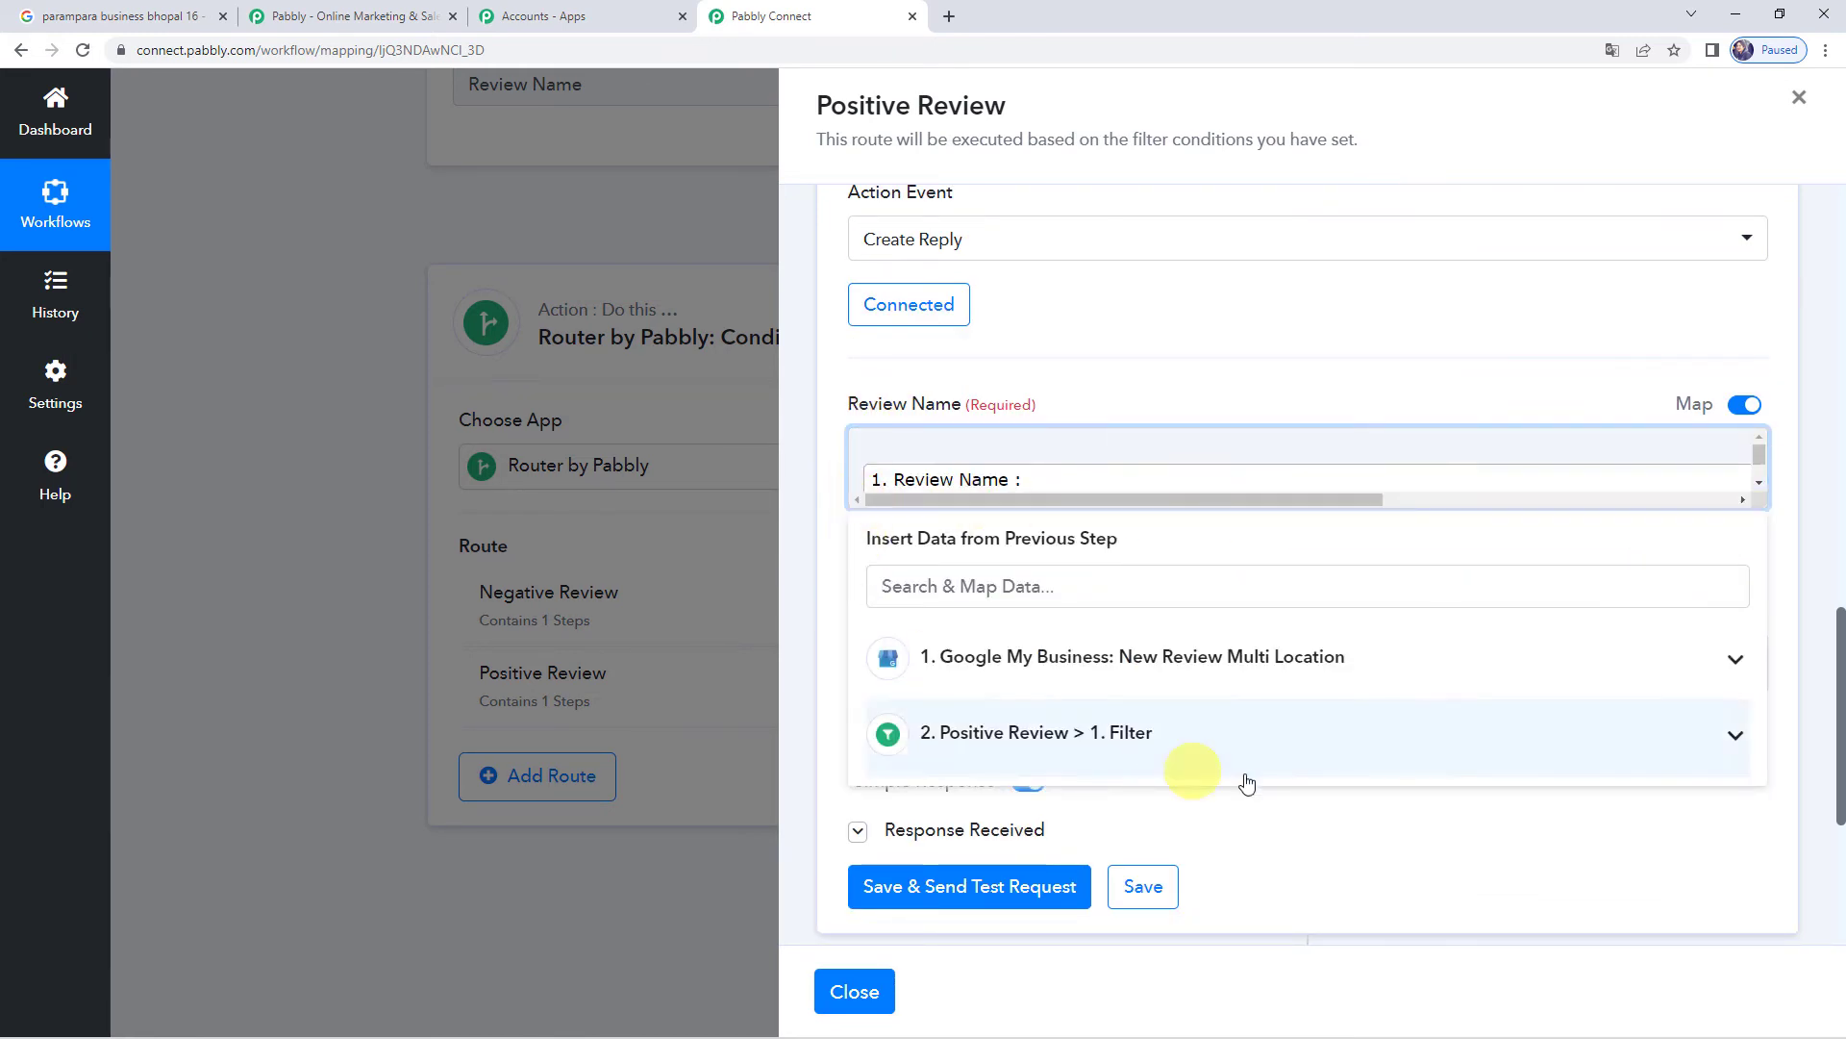
left_click(1058, 409)
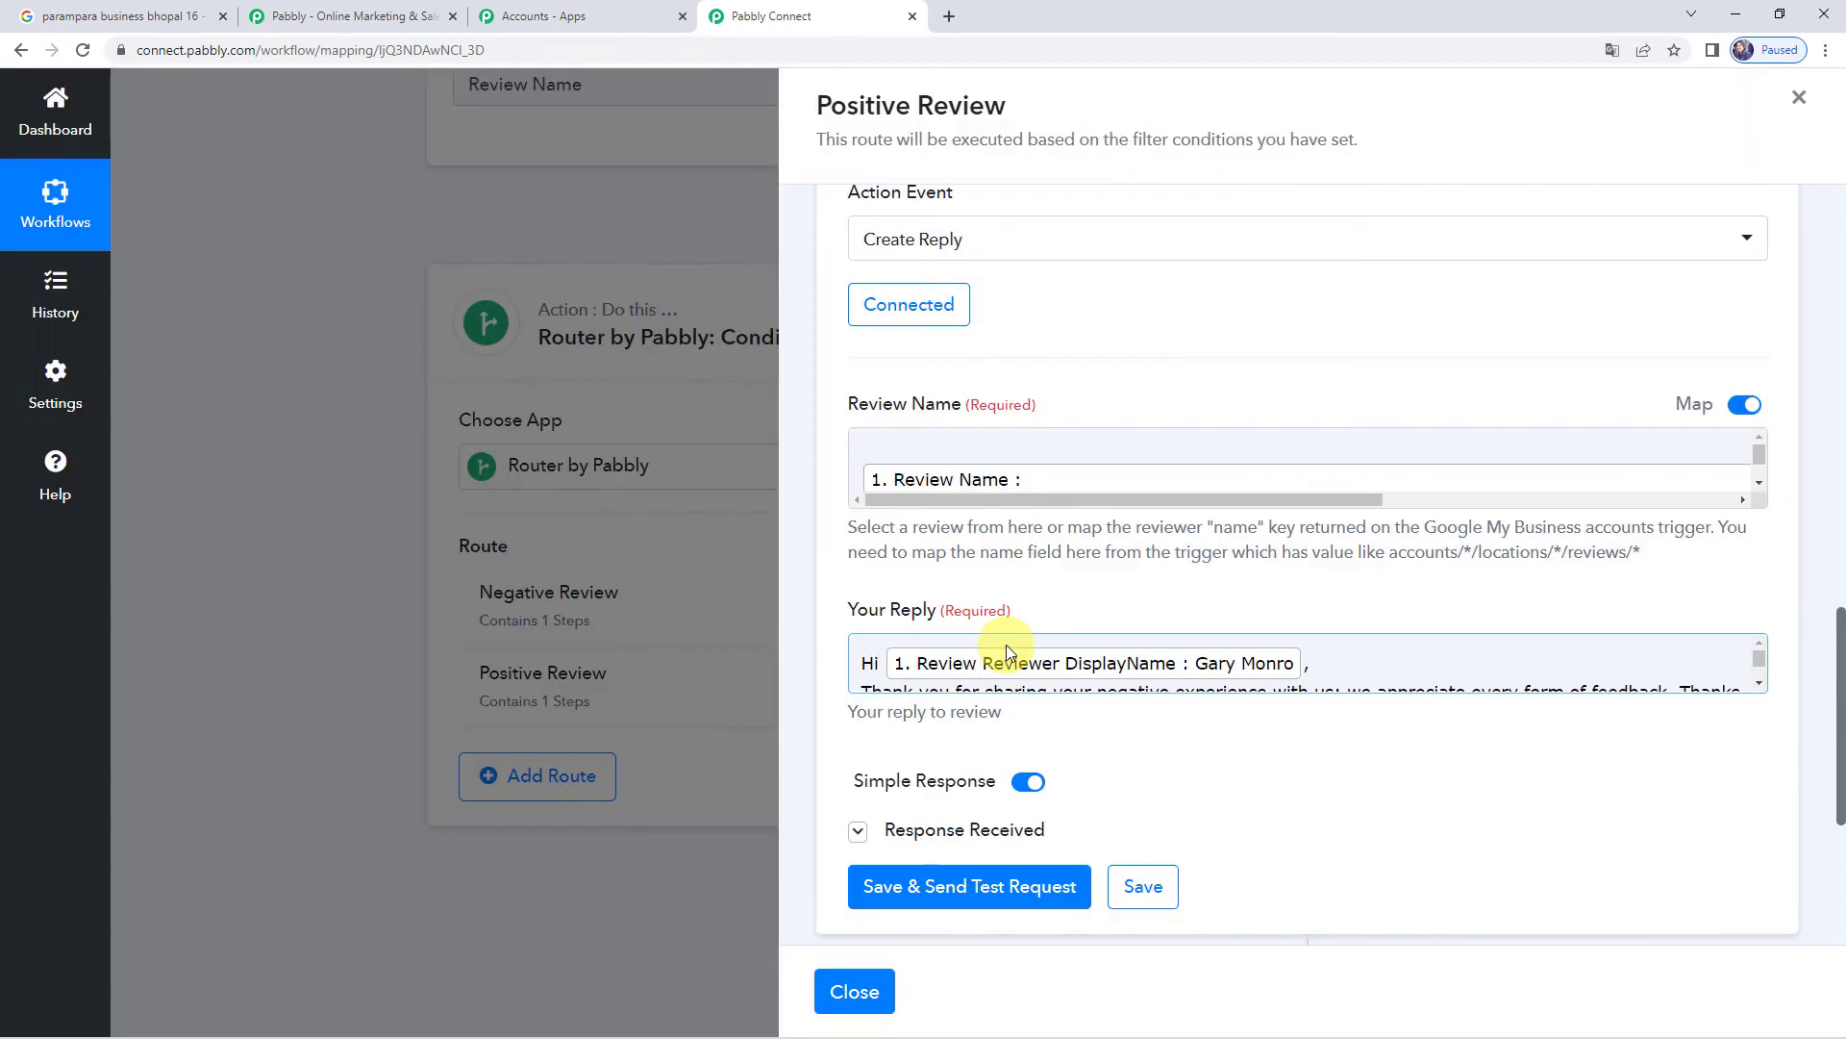
- Replace the reply text after the greeting with "We are so grateful for your kind words. Thanks for sharing your review with us. Regards, Team Pabbly."
scroll(1006, 652, "down", 3)
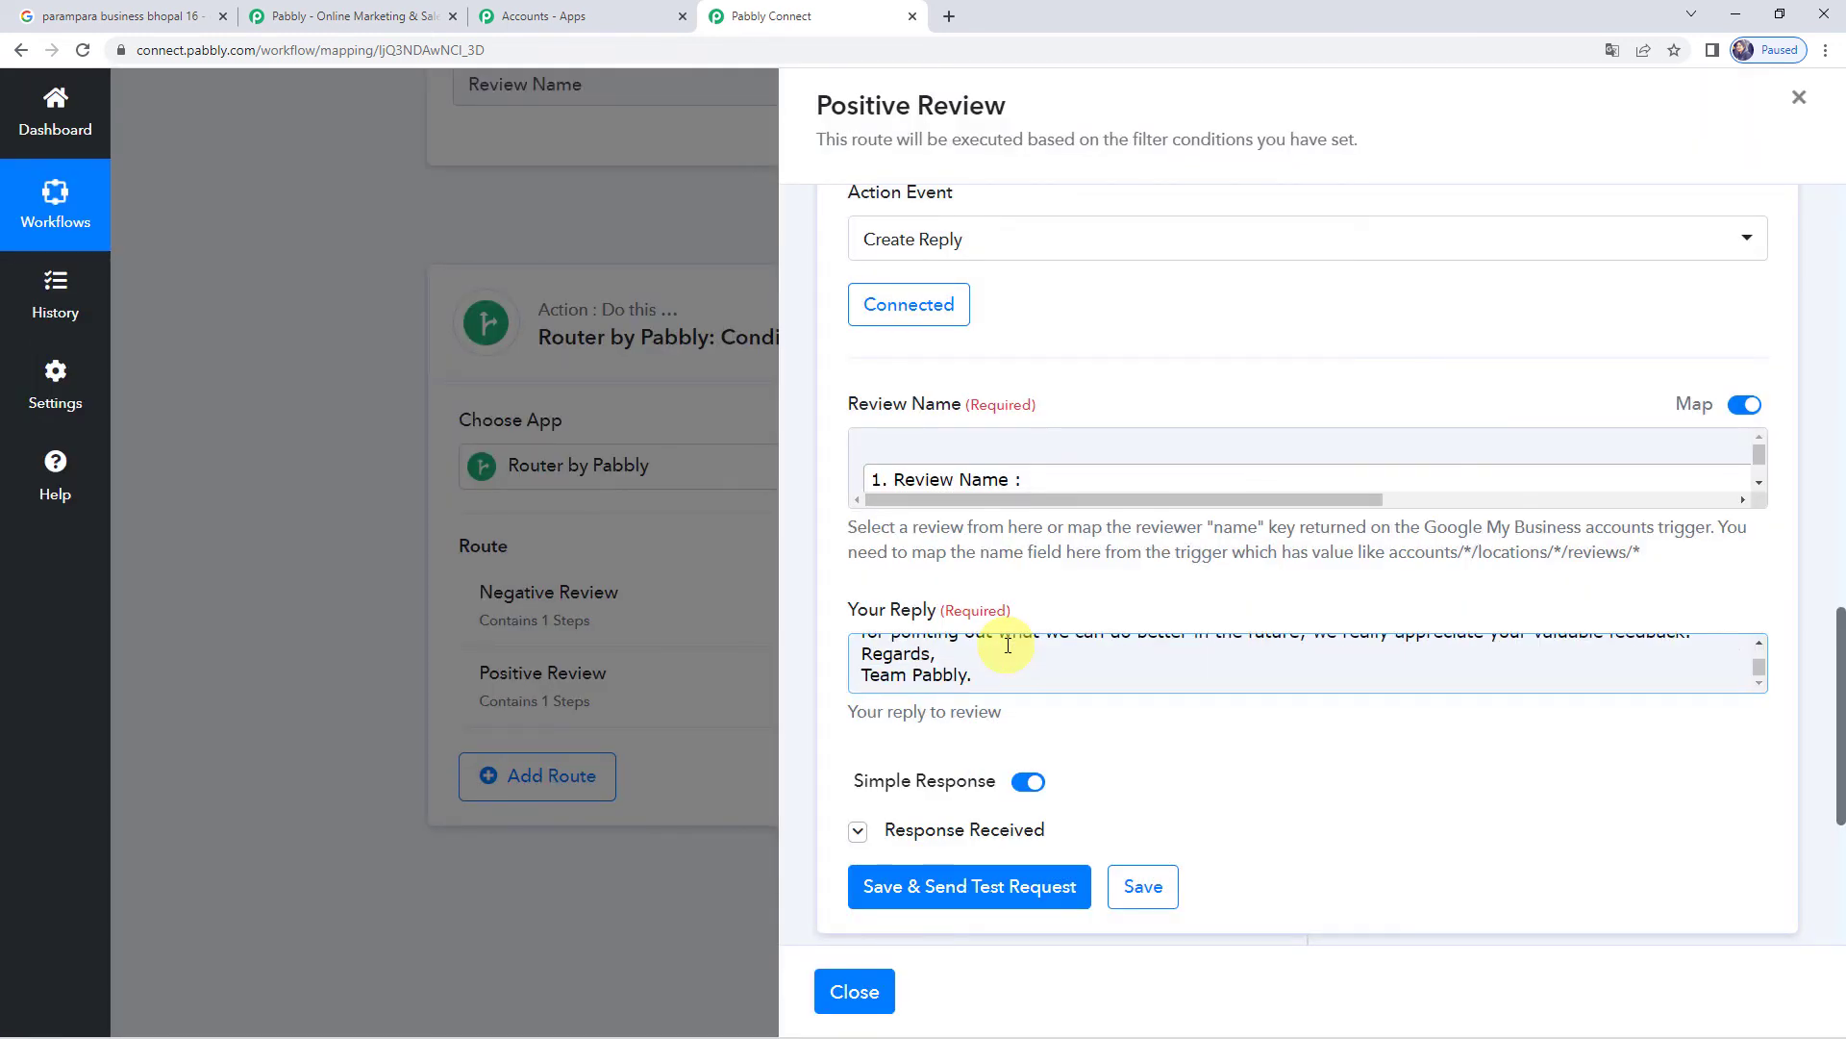
left_click(1742, 689)
left_click(1743, 697)
scroll(1055, 528, "down", 3)
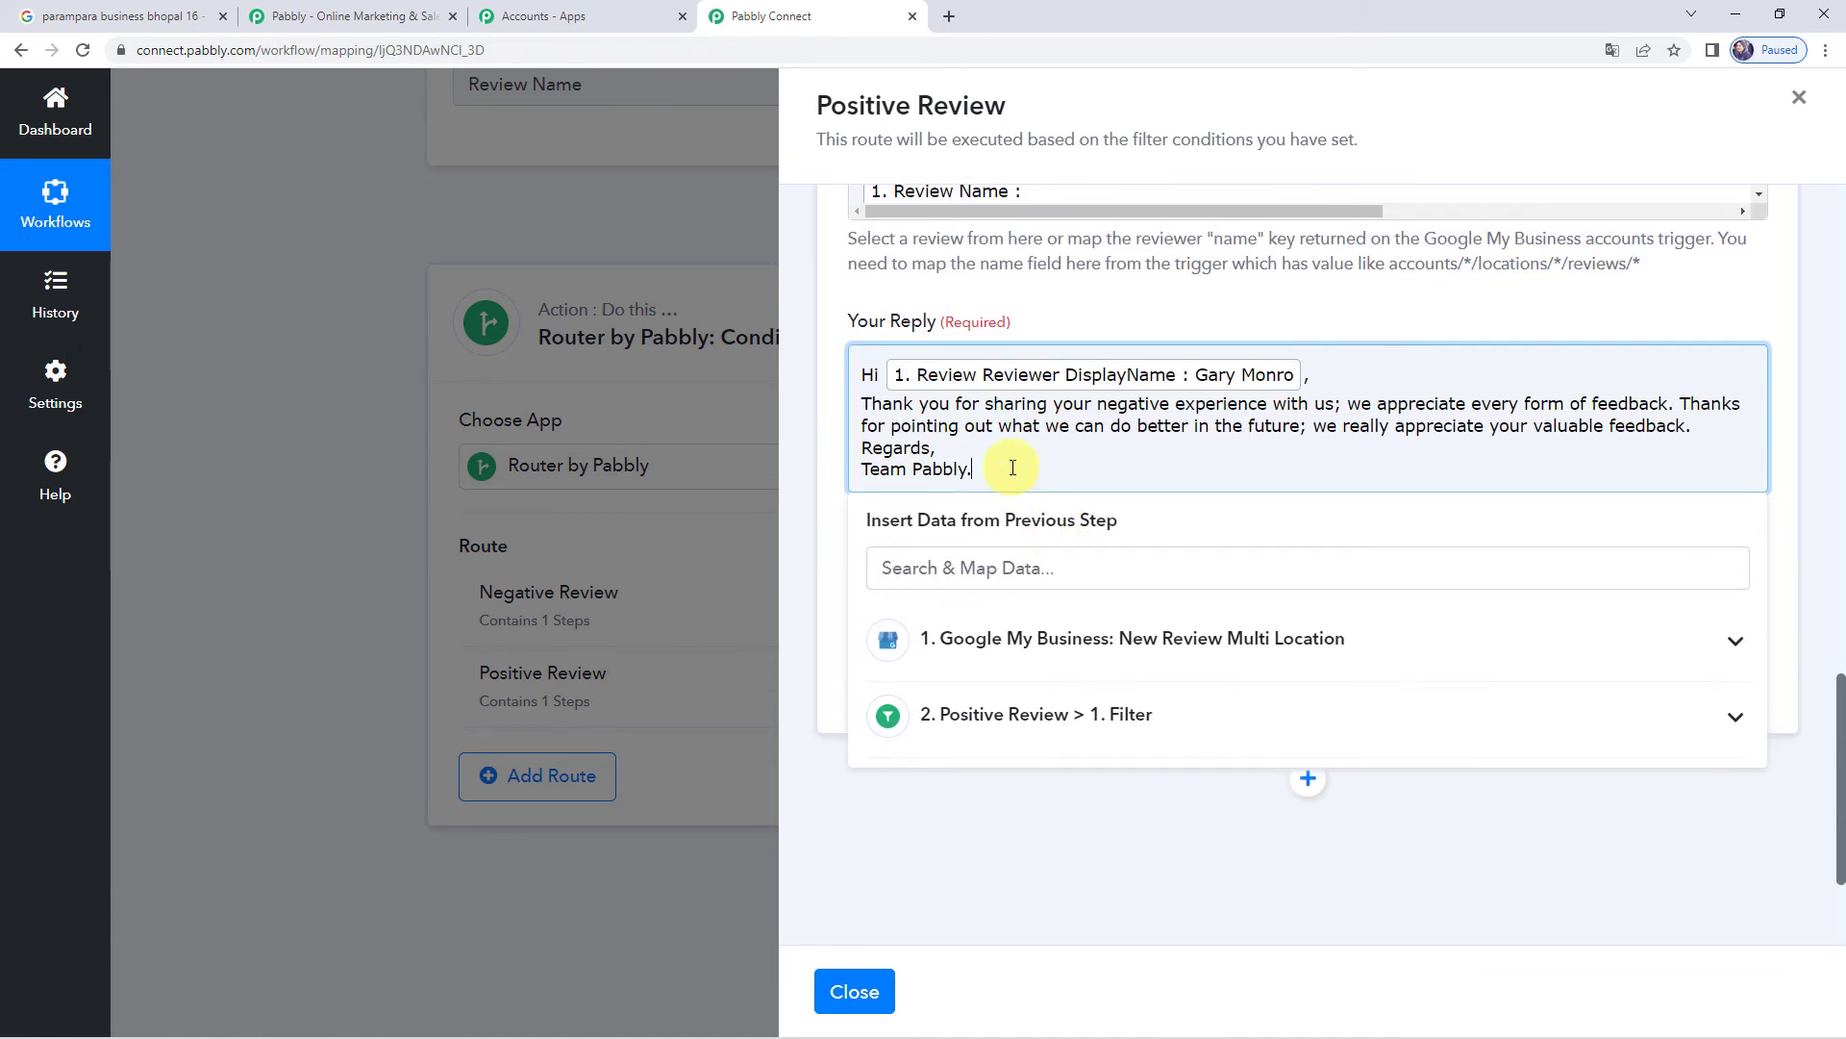
left_click_drag(972, 468, 848, 406)
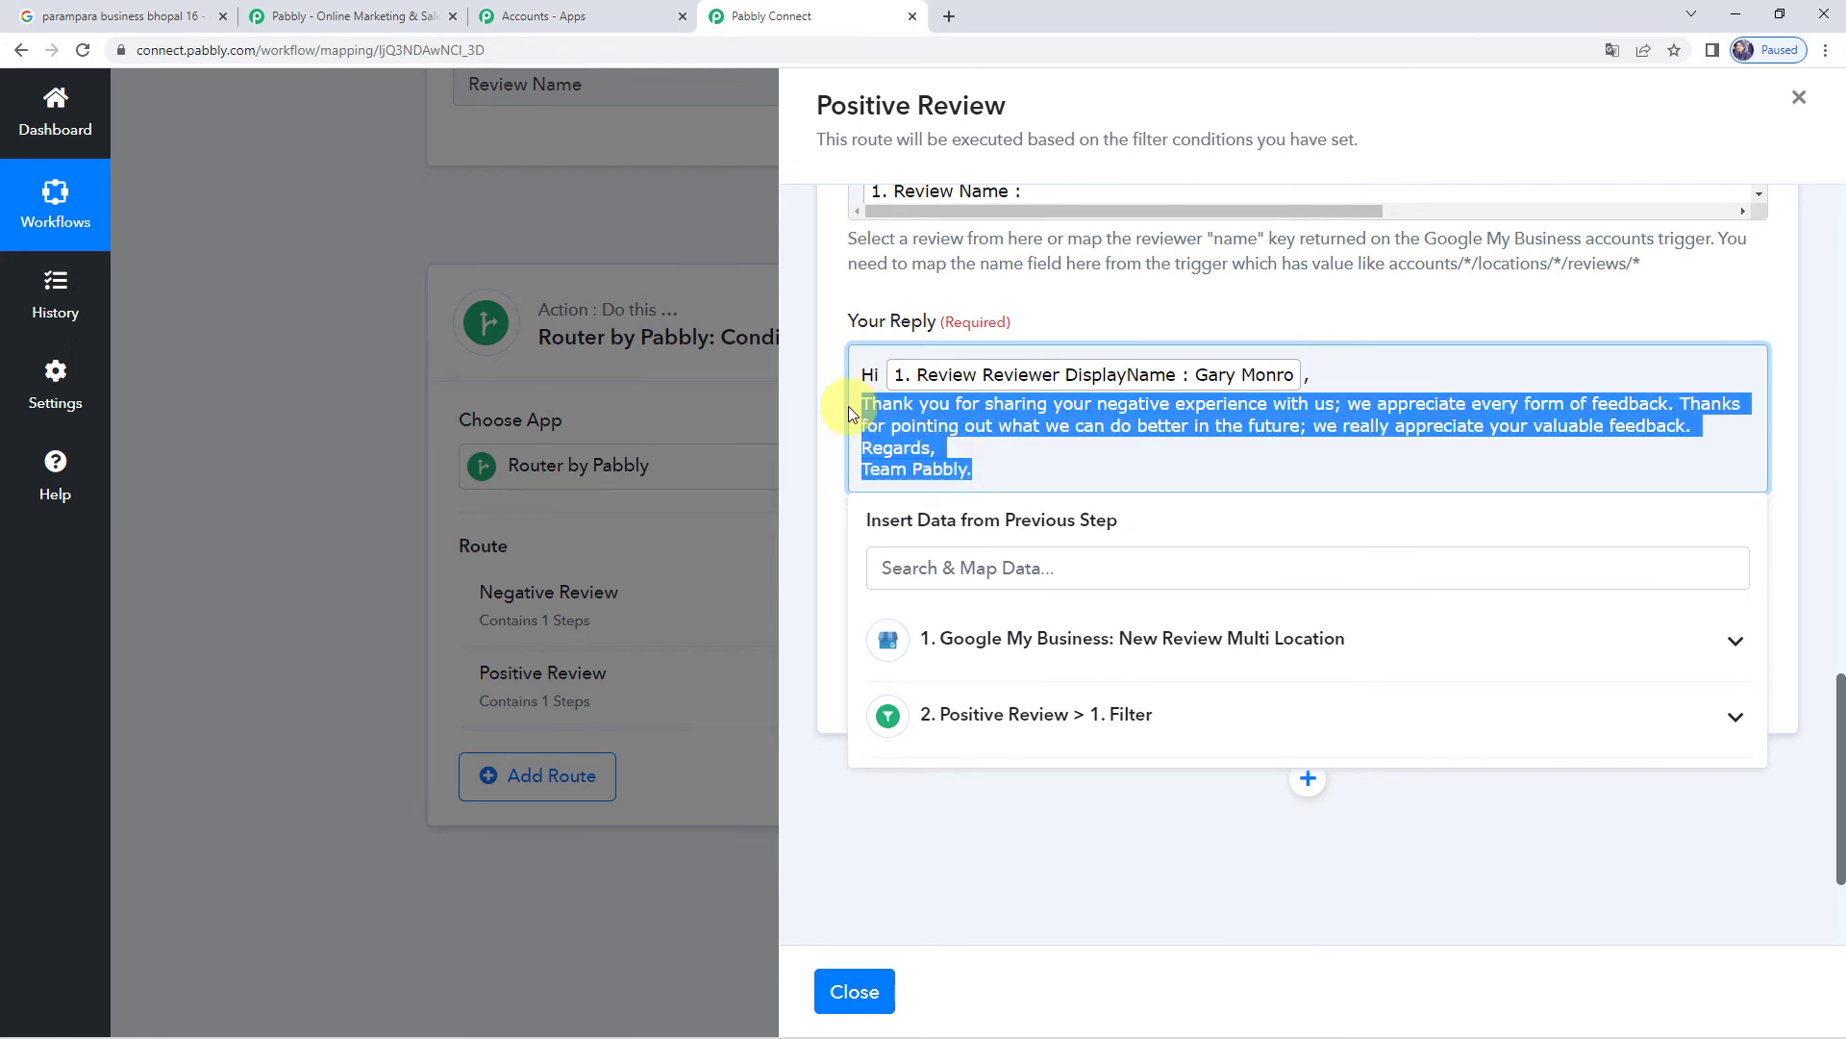
key("BackSpace")
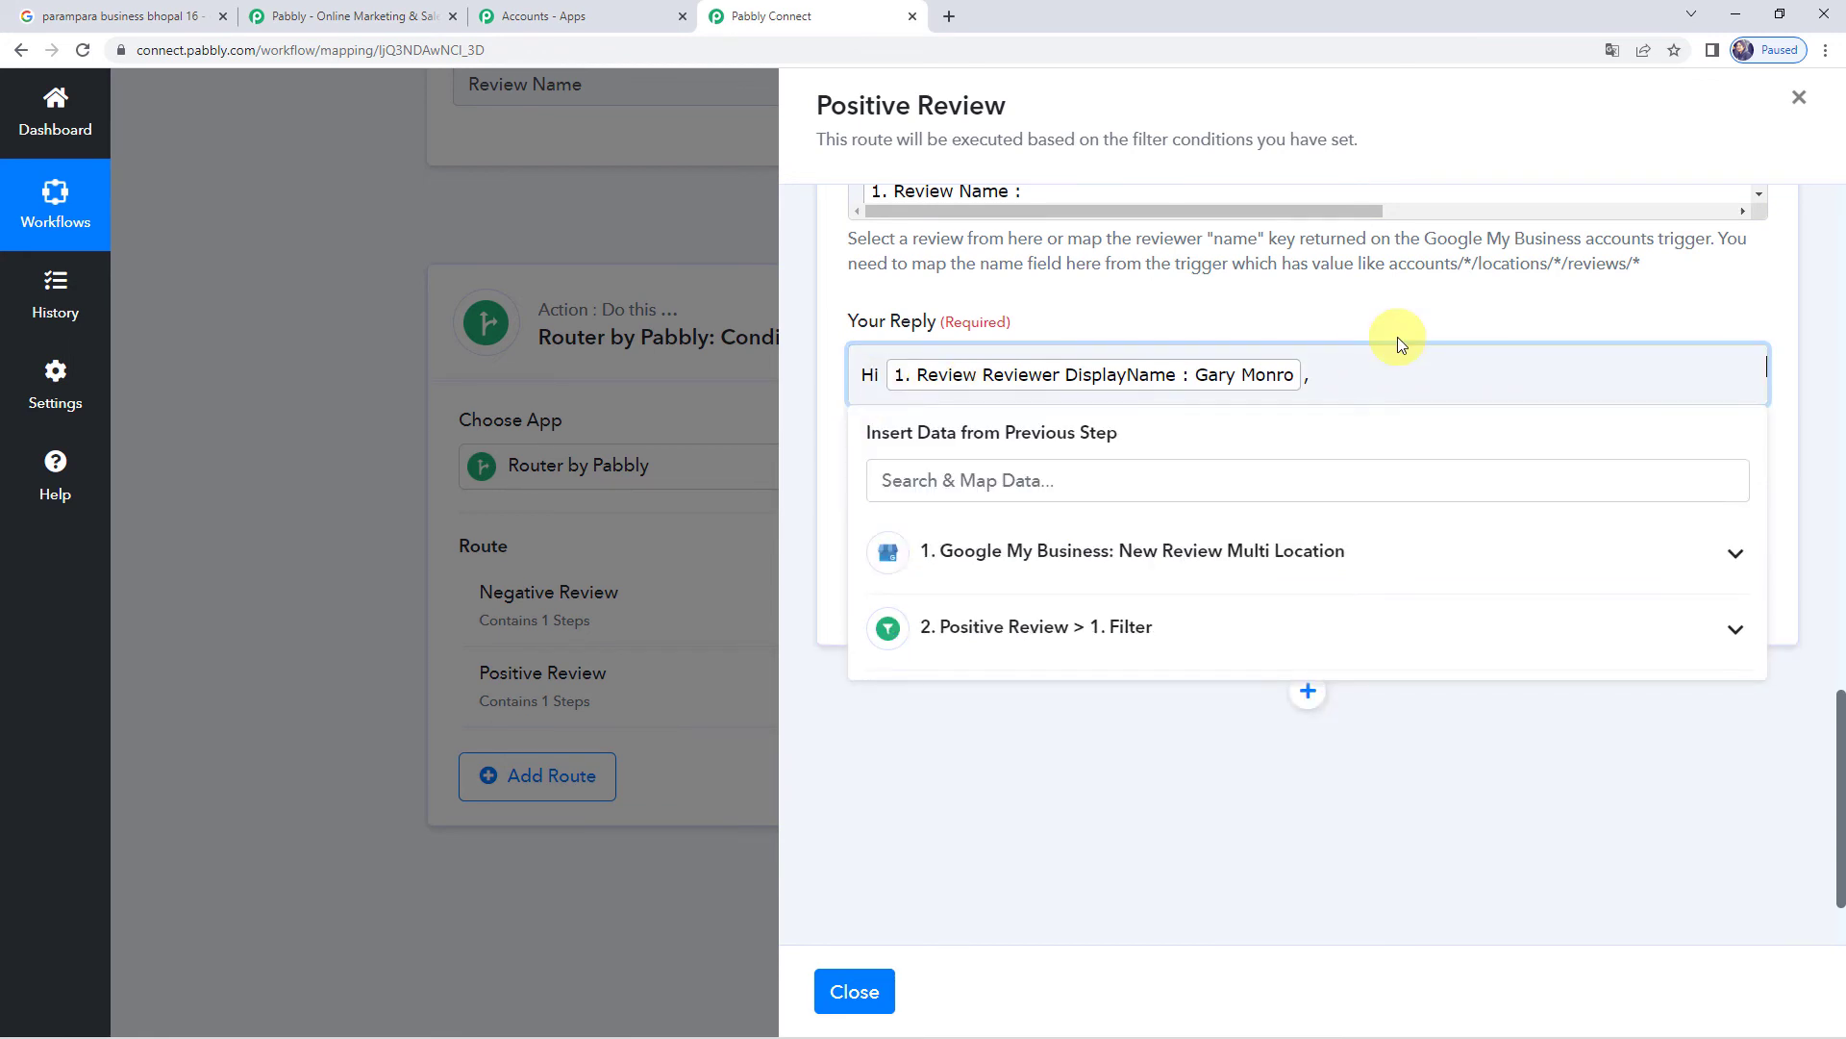
key("Return")
type("We are so grateful for your kind words. Thanks for sharing your review with us. Regards, Team Pabbly.")
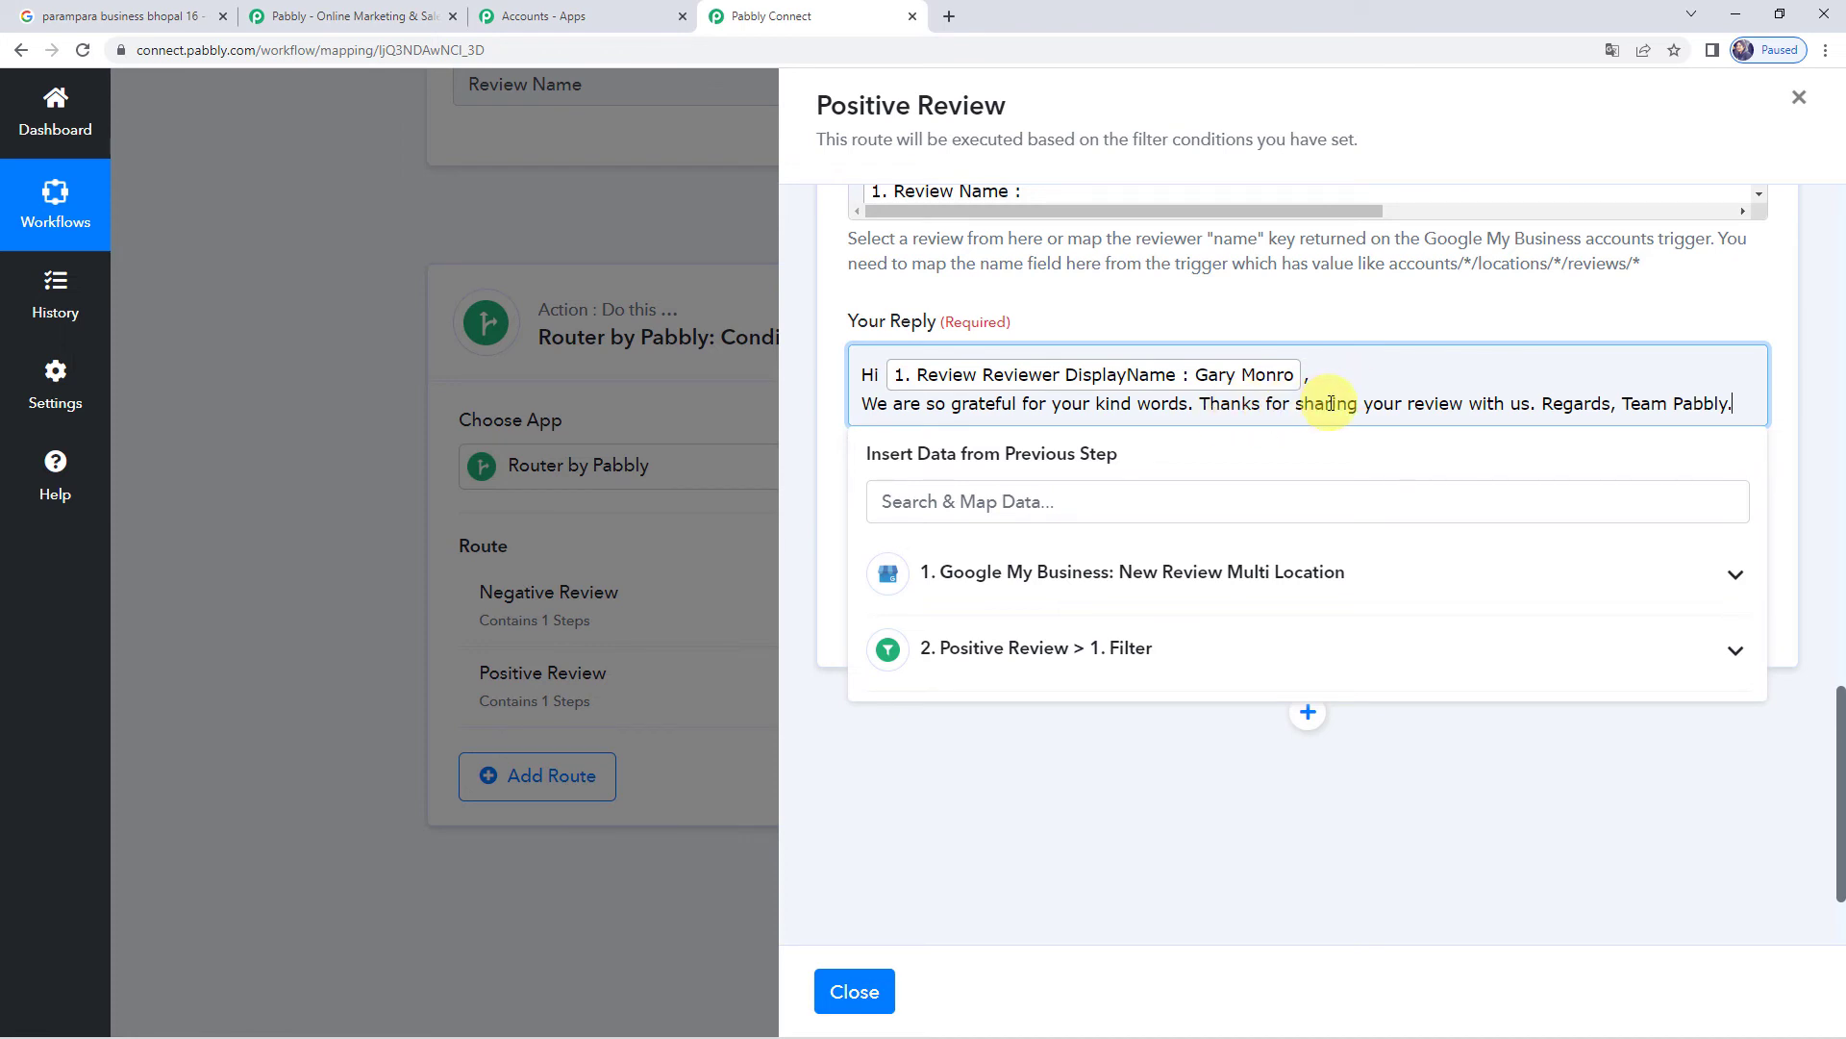
- Put "Regards," and "Team Pabbly." on separate lines of the reply, and save the action before closing the Positive Review route
left_click(1543, 405)
key("Return")
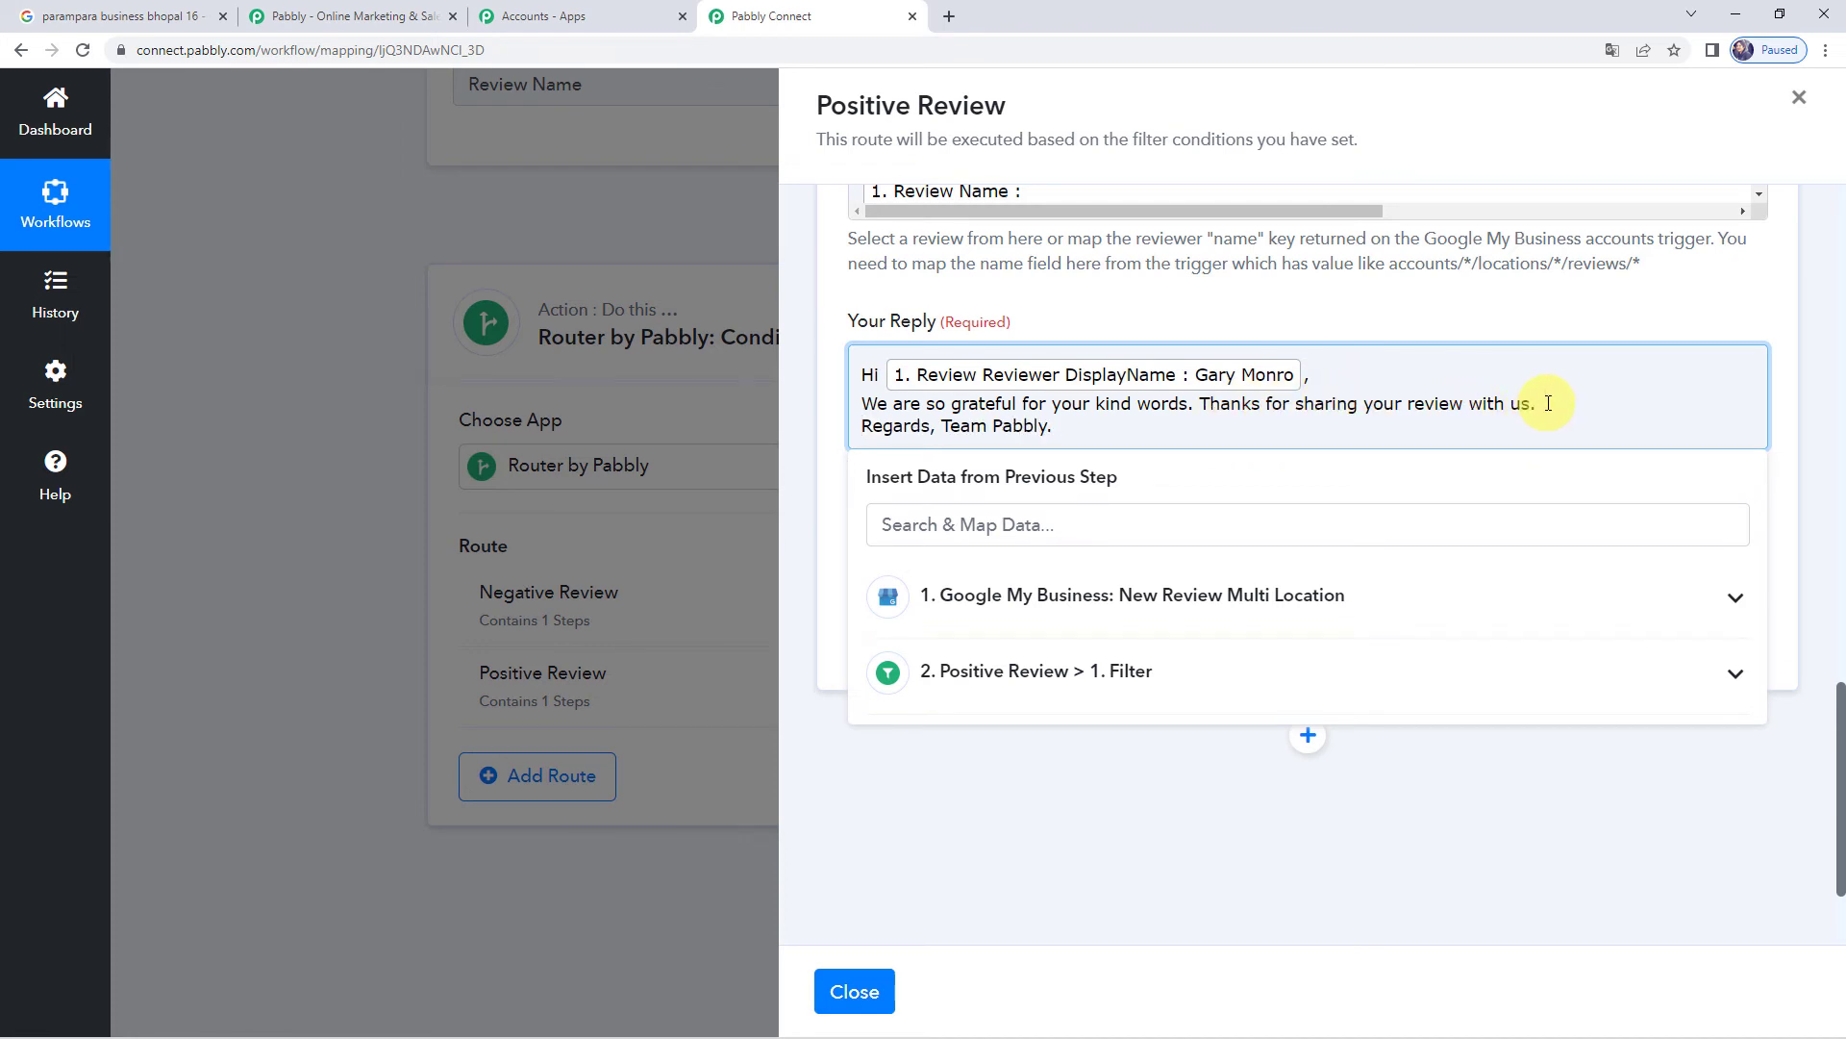
left_click(939, 425)
key("Return")
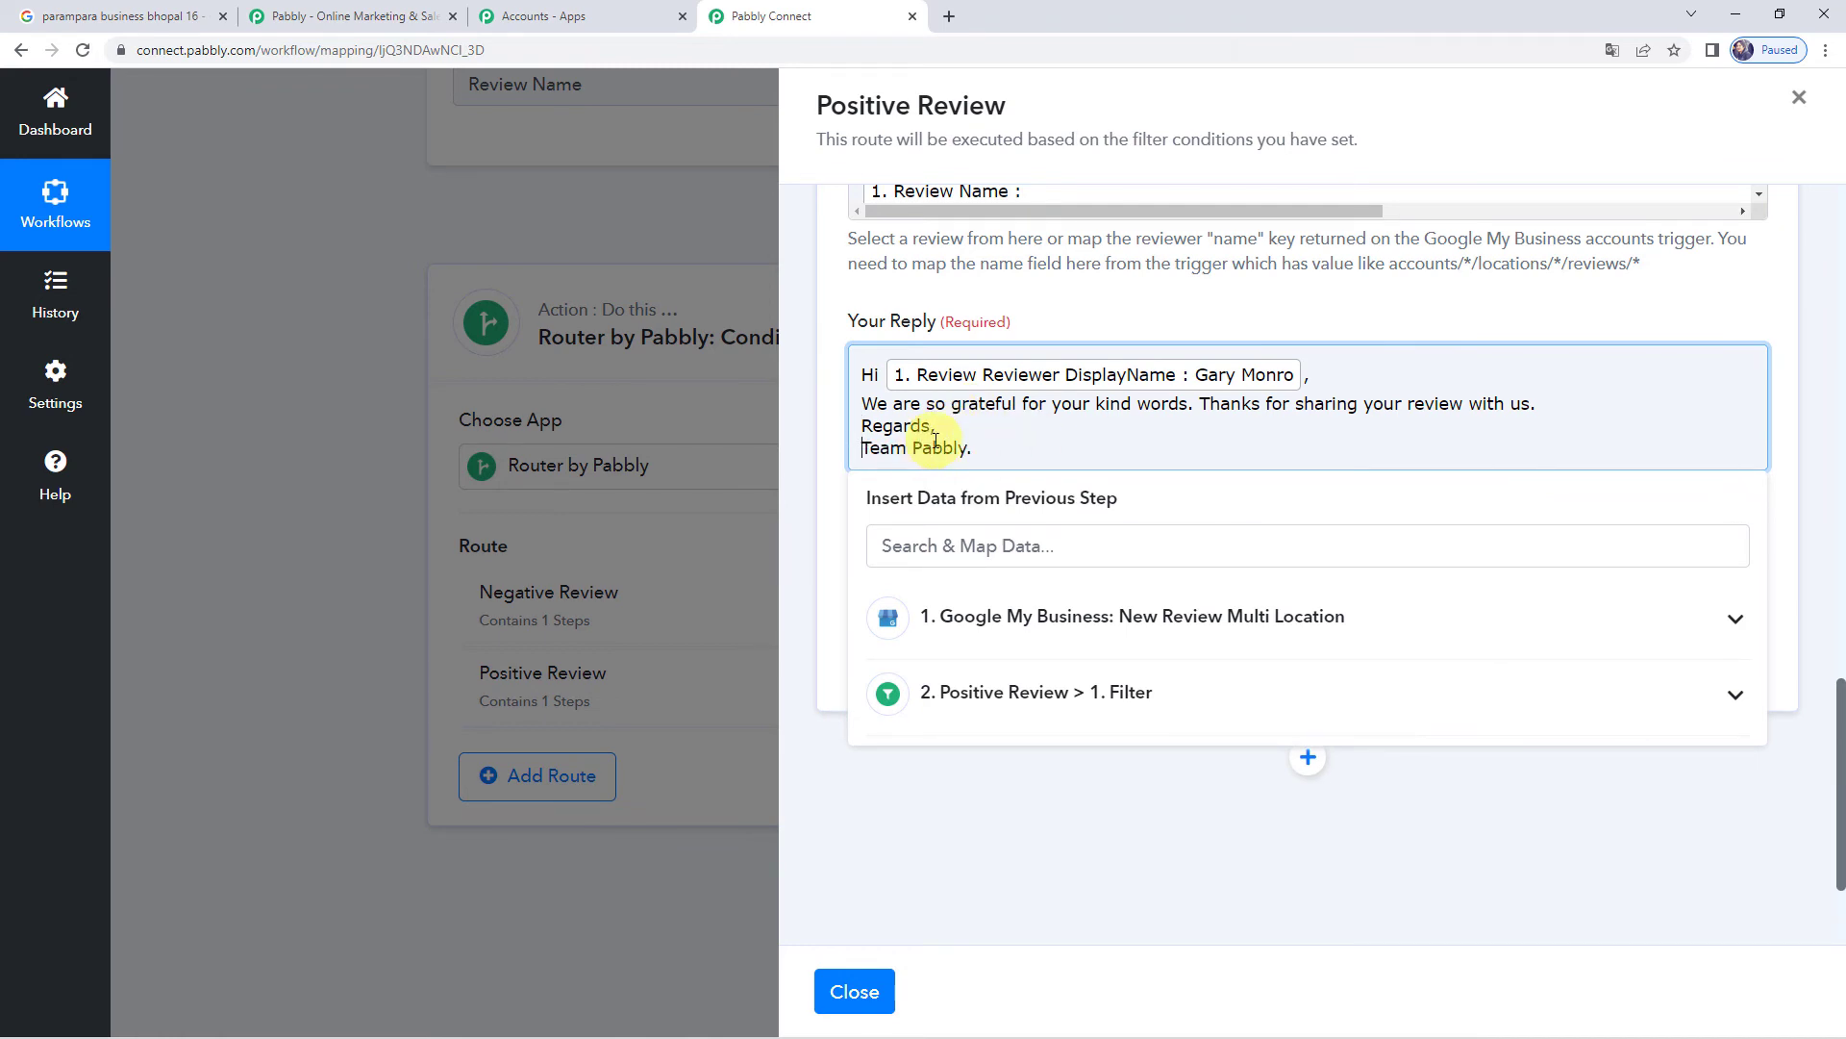
left_click(824, 502)
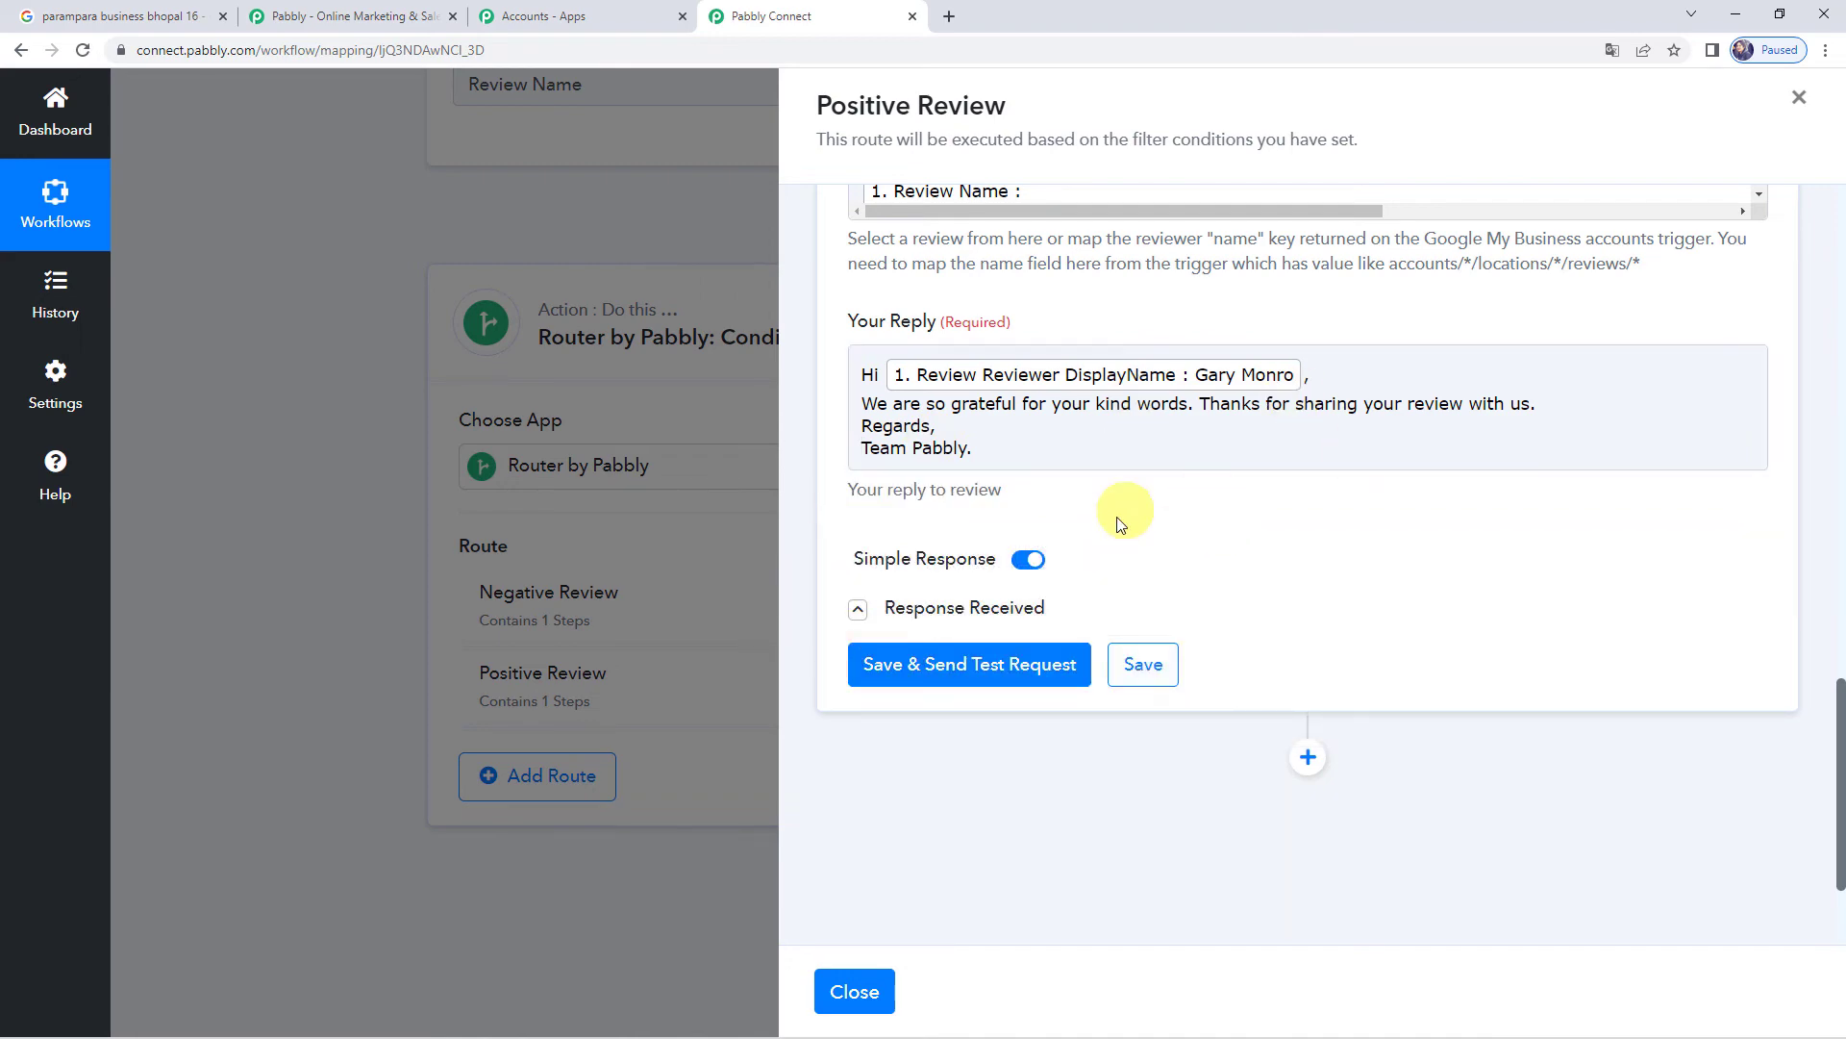
left_click(1141, 661)
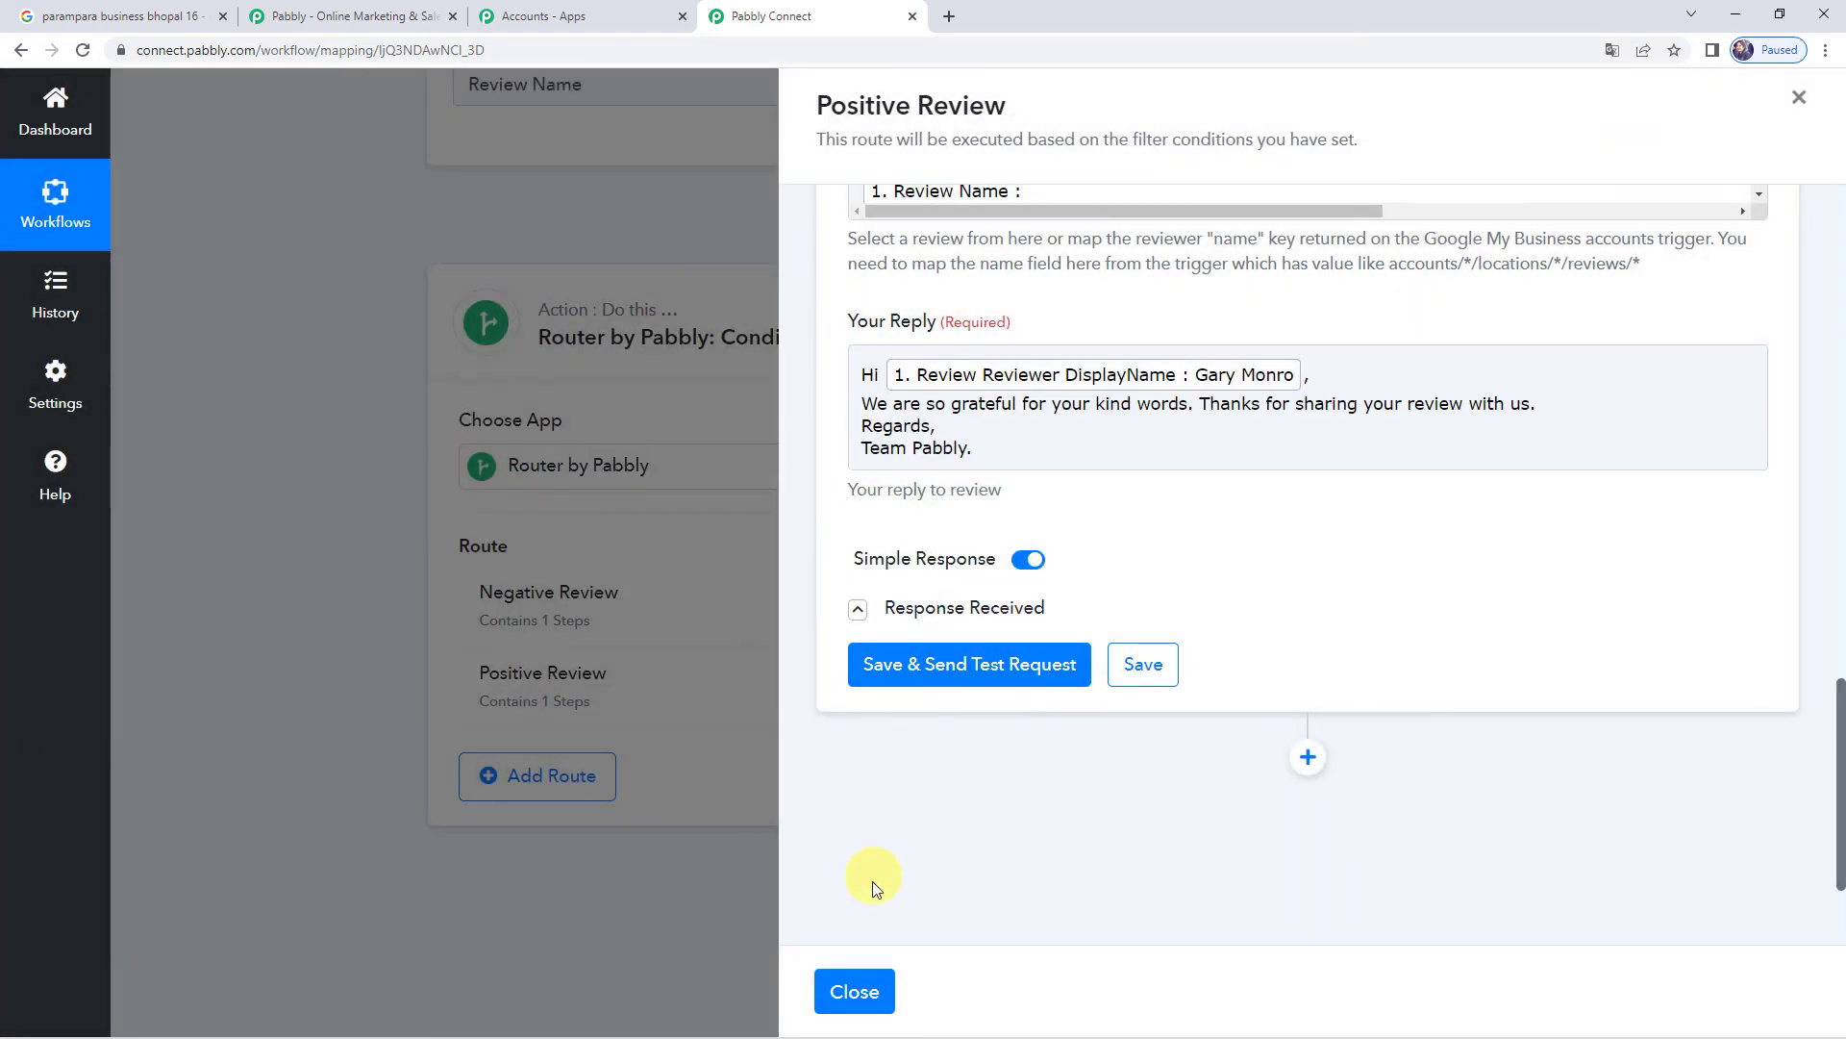
left_click(852, 993)
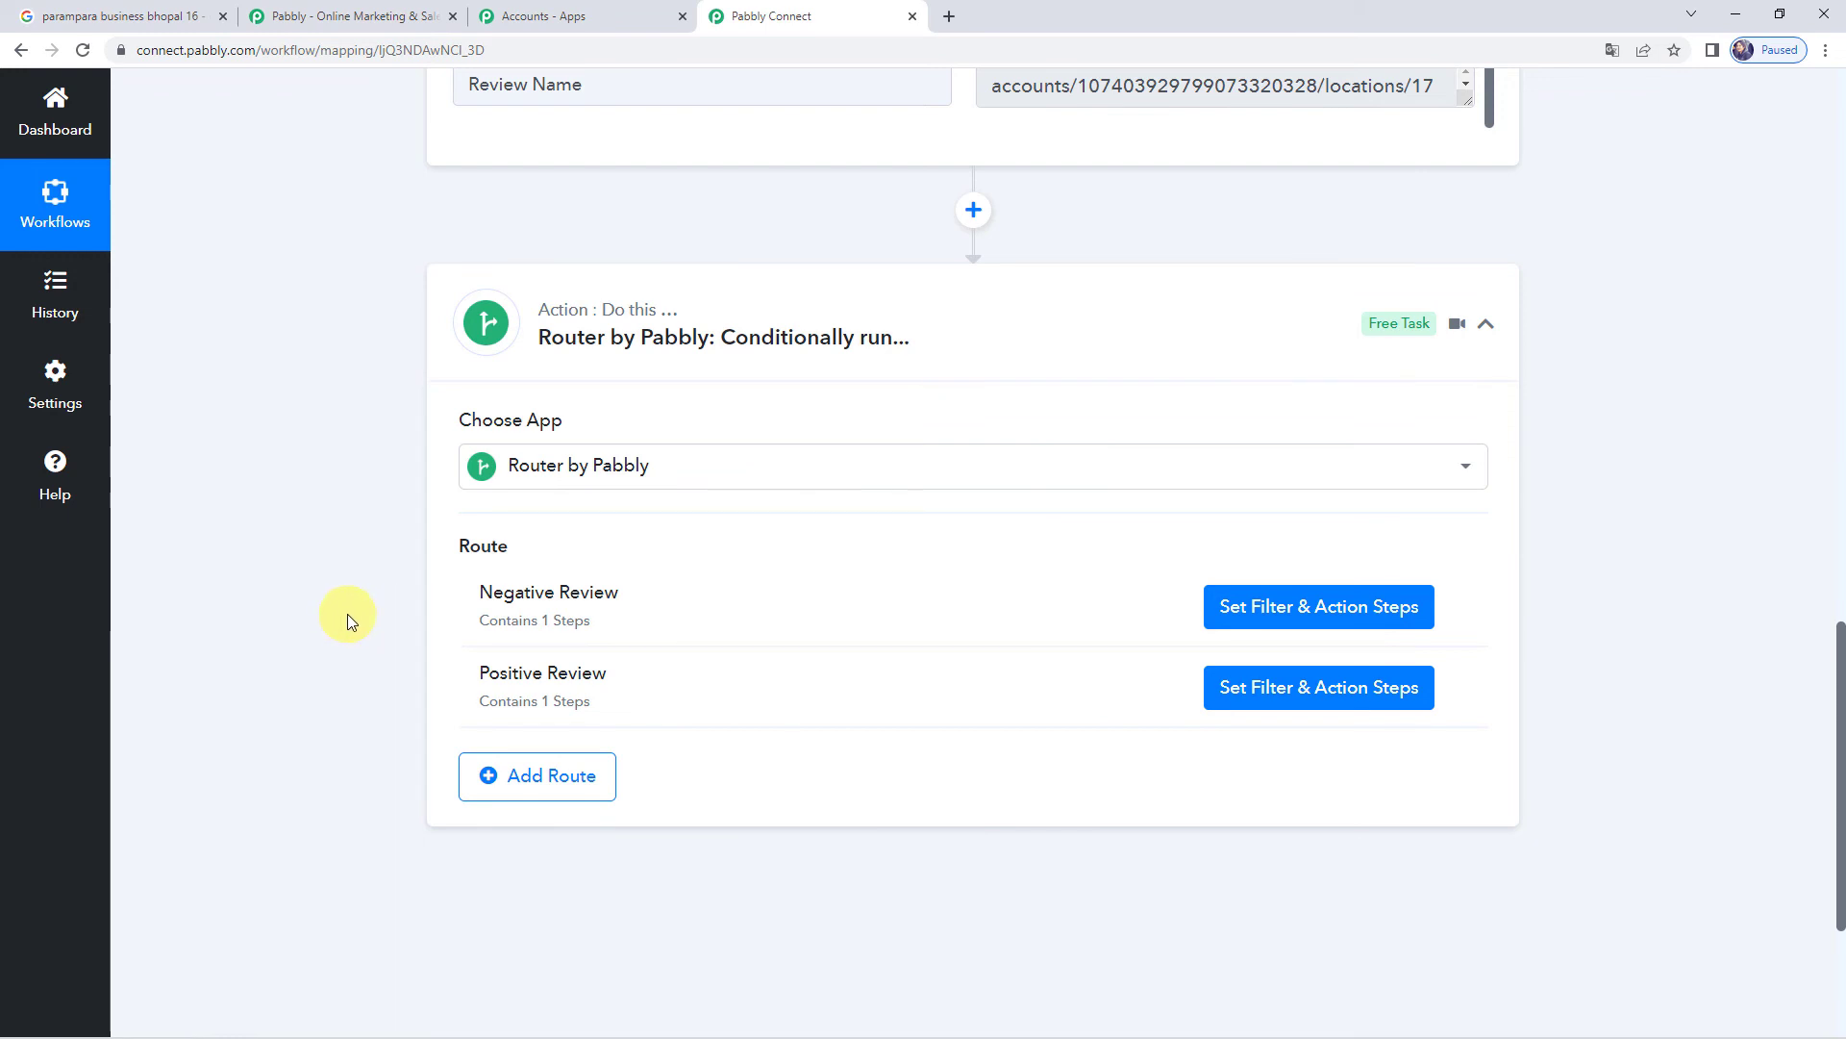
- Switch to the Parampara listing on Google, post the five-star review ending in "Amazing Collection.", and decline the Local Guides invitation
left_click(193, 18)
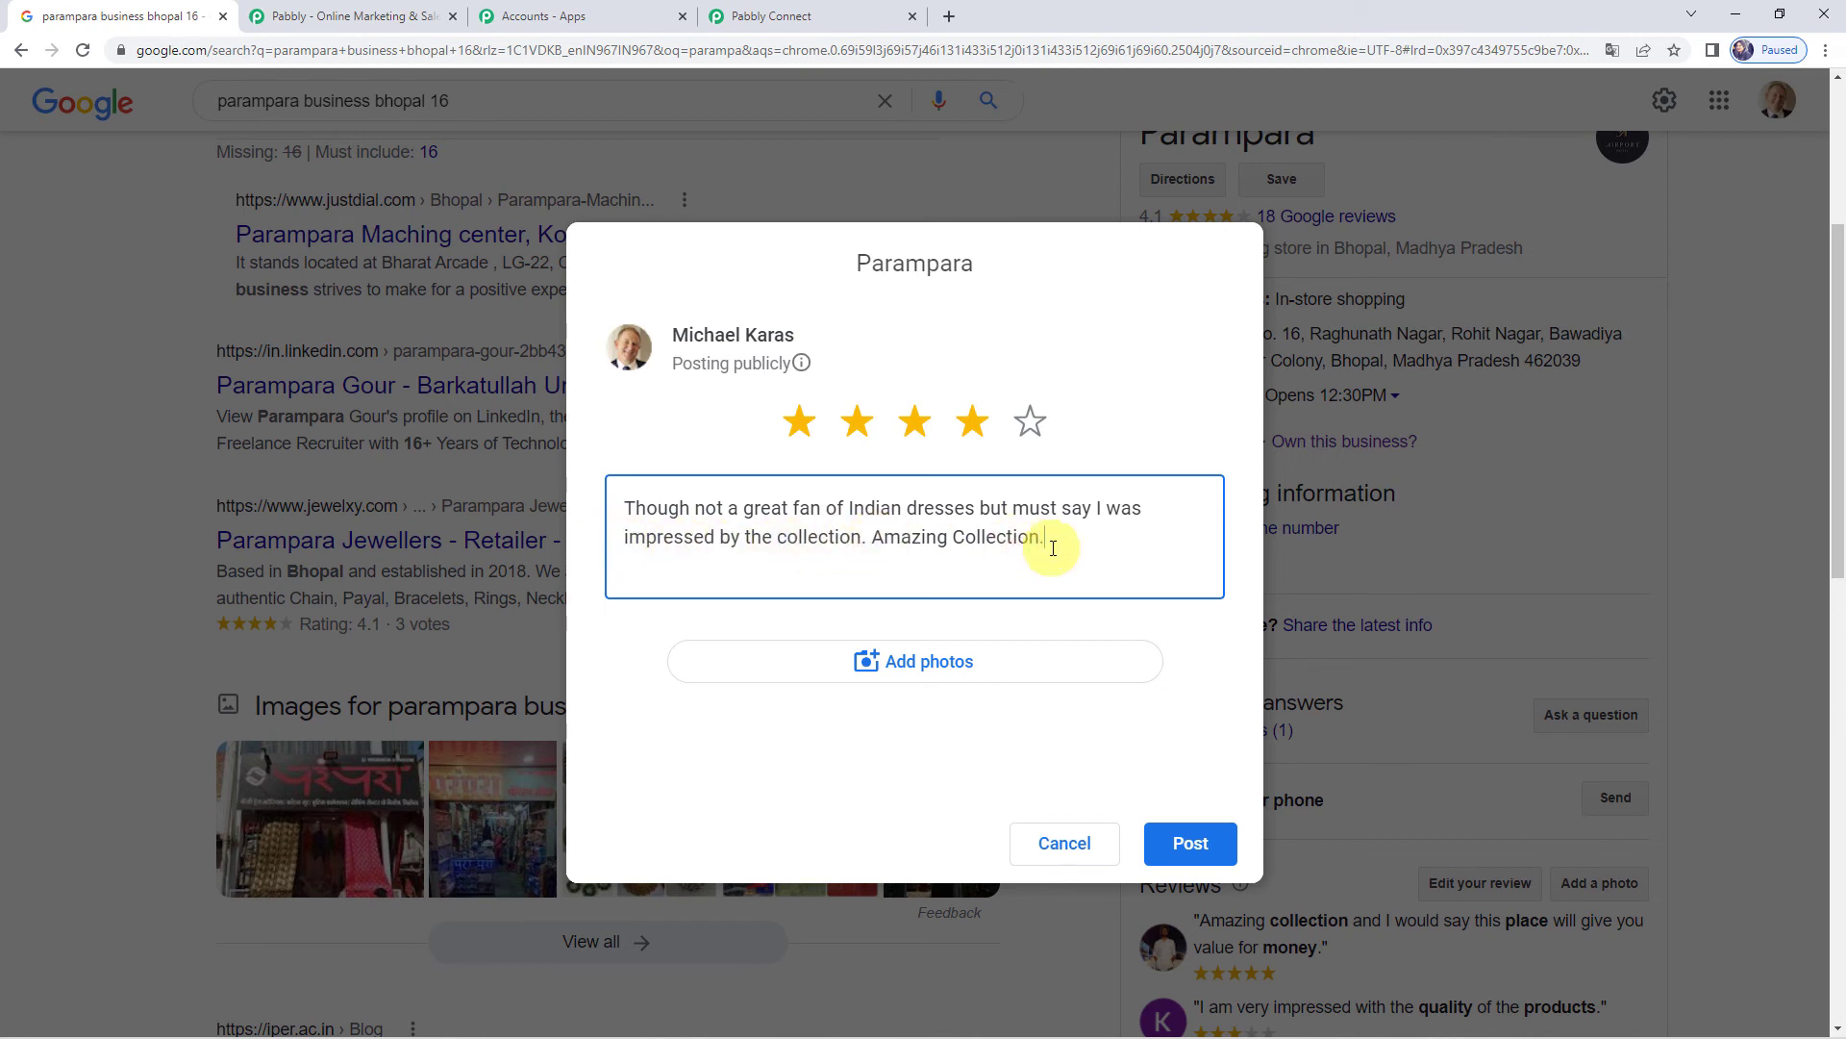
left_click(1031, 430)
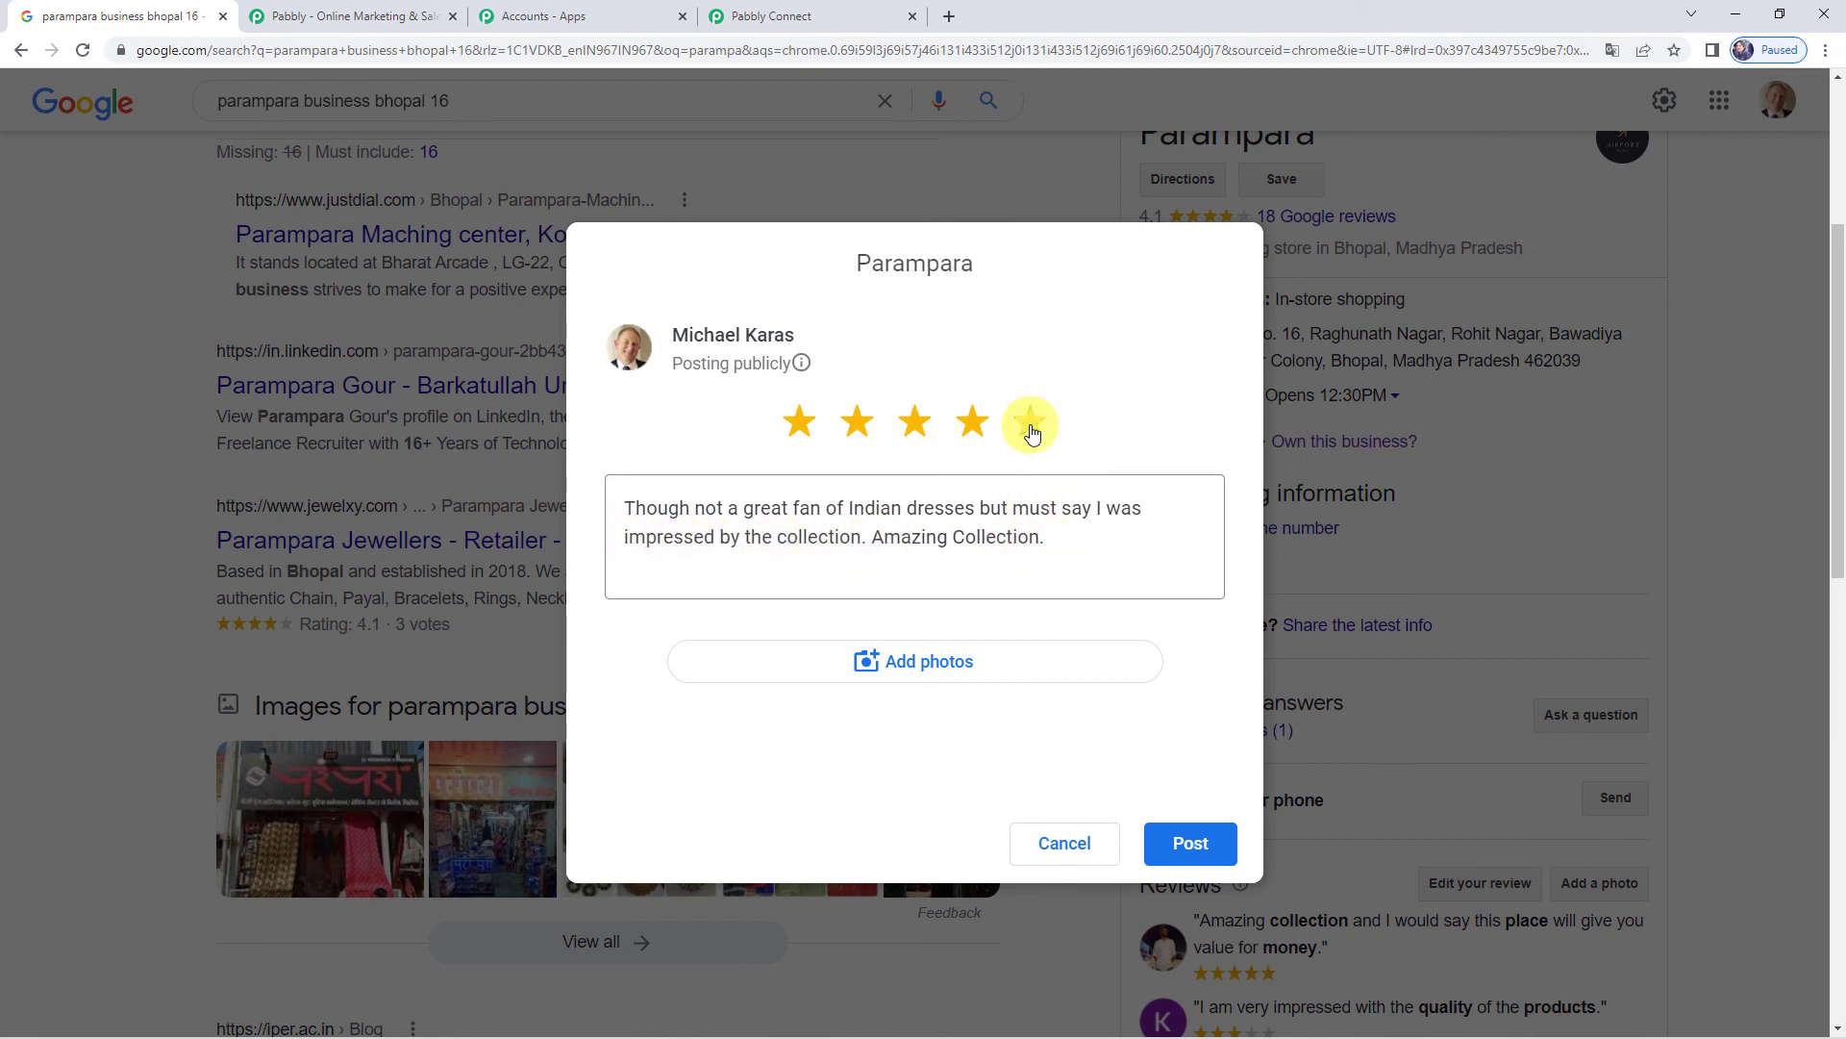
left_click(1186, 851)
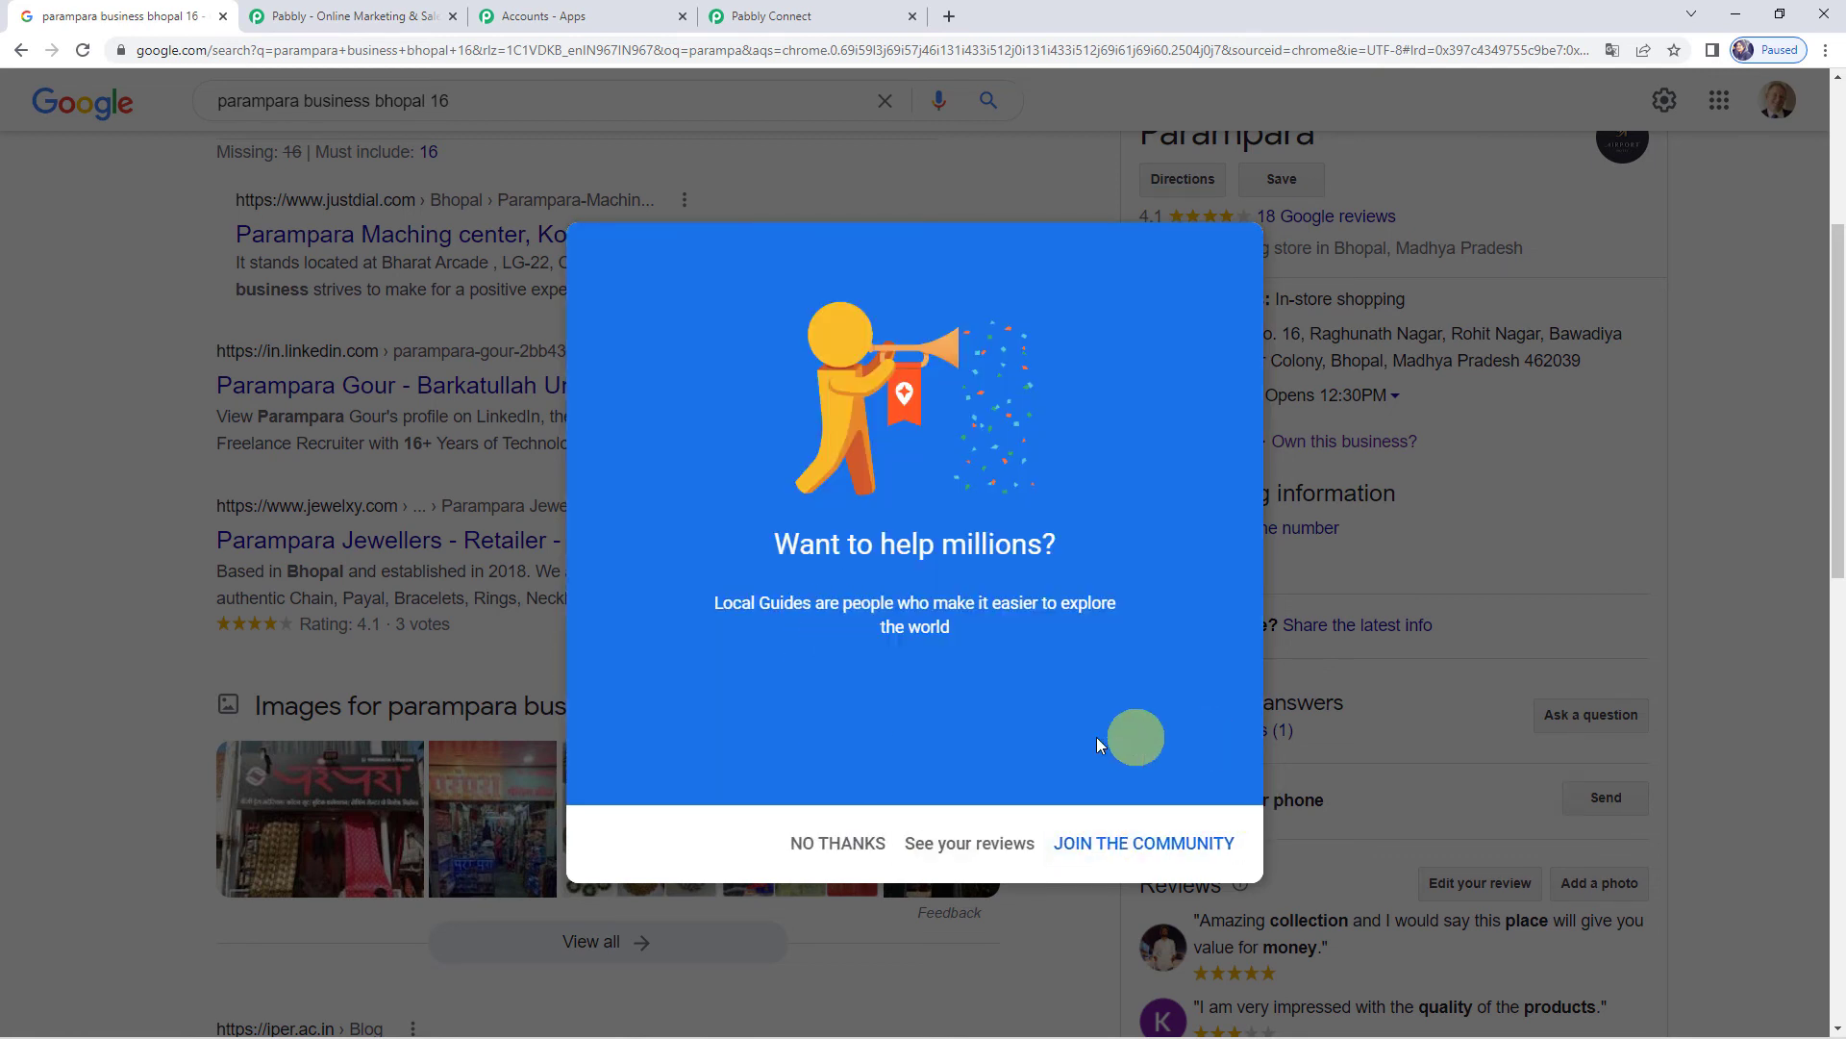
left_click(845, 845)
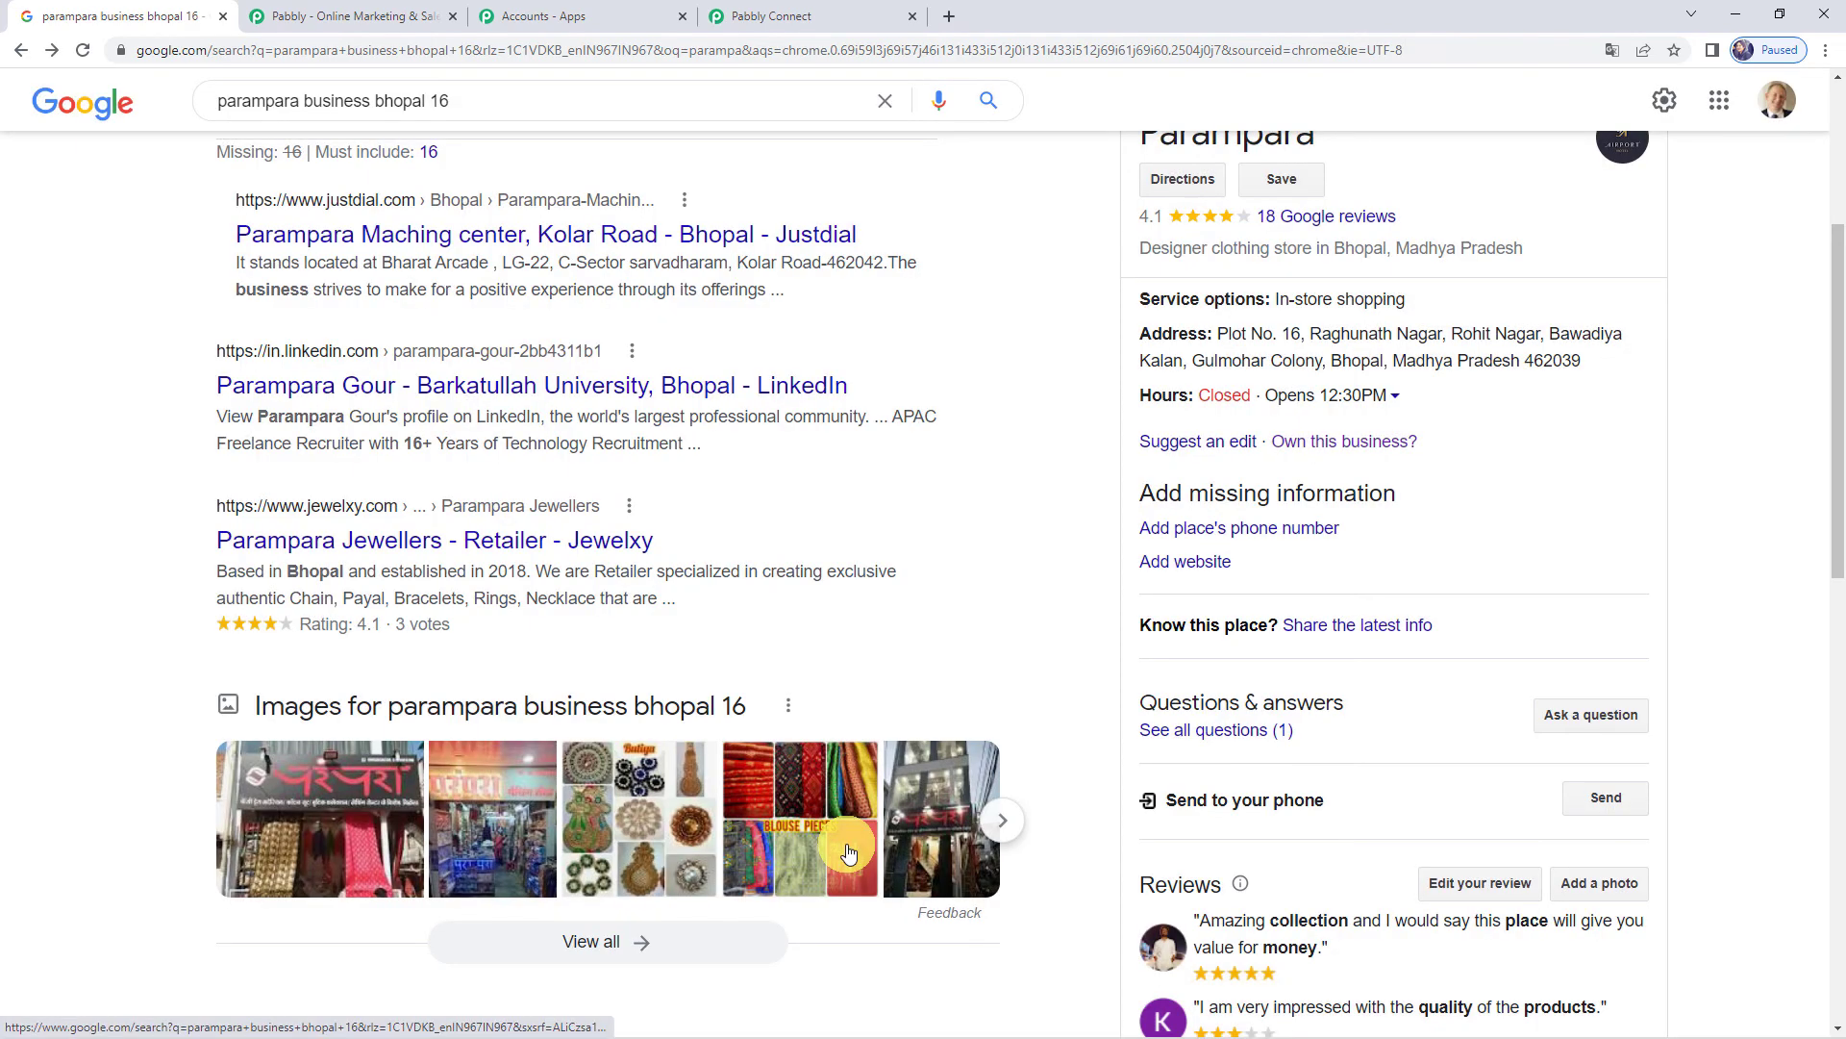
- Open Parampara's Google reviews and check the owner's response to the newly posted review
scroll(1307, 327, "up", 2)
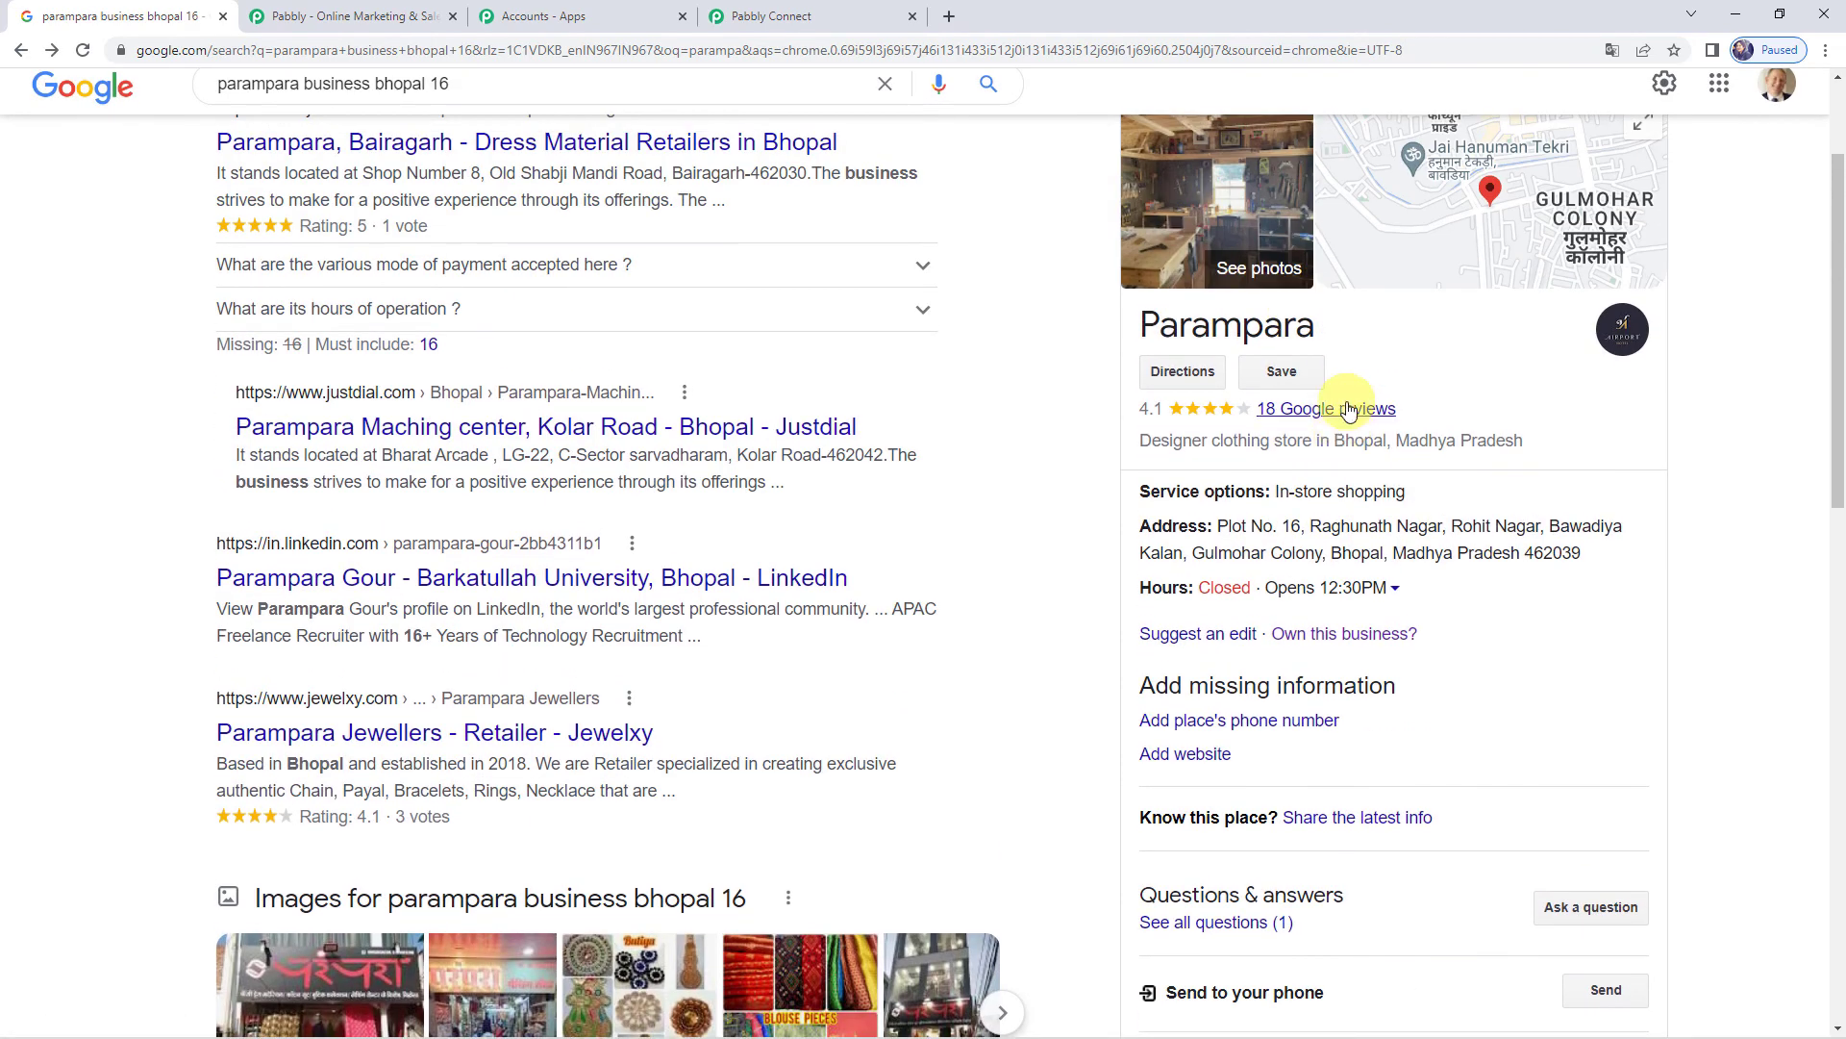
left_click(1349, 412)
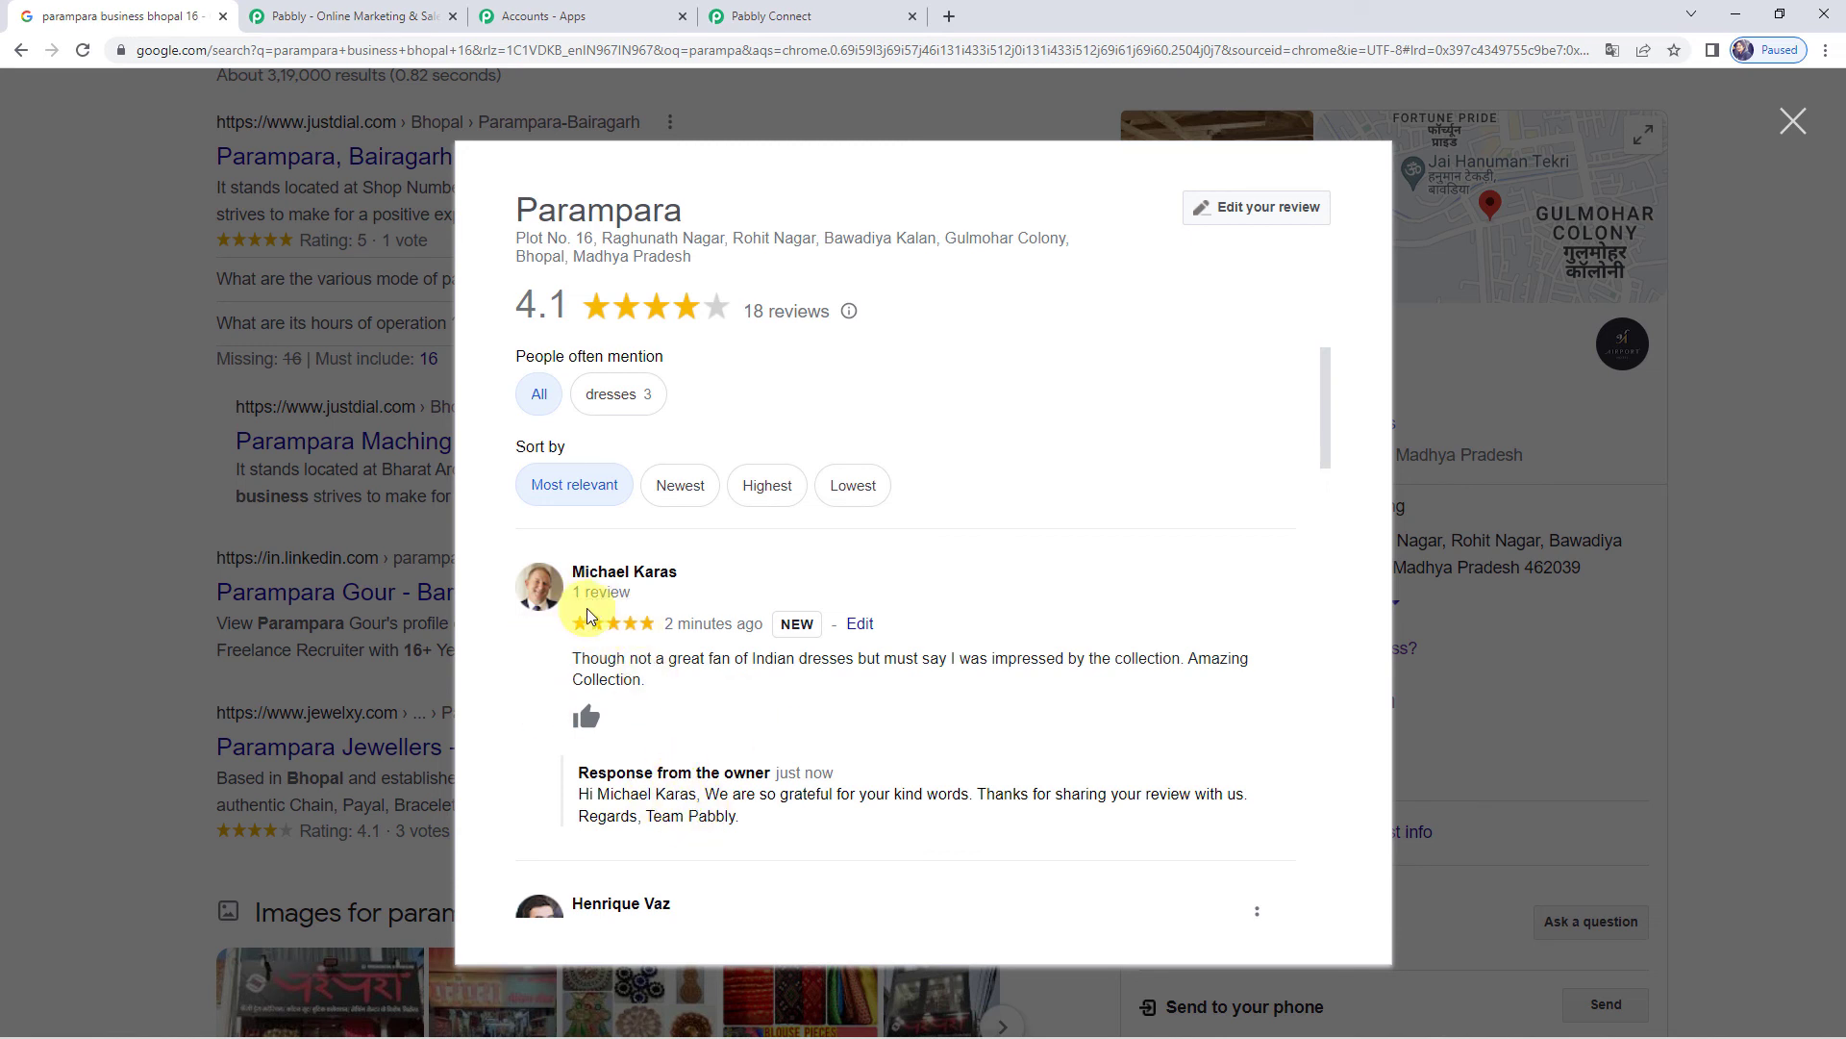
- Return to the Pabbly Connect workflow, collapse its trigger, and review the Router's Negative Review and Positive Review routes
left_click(760, 16)
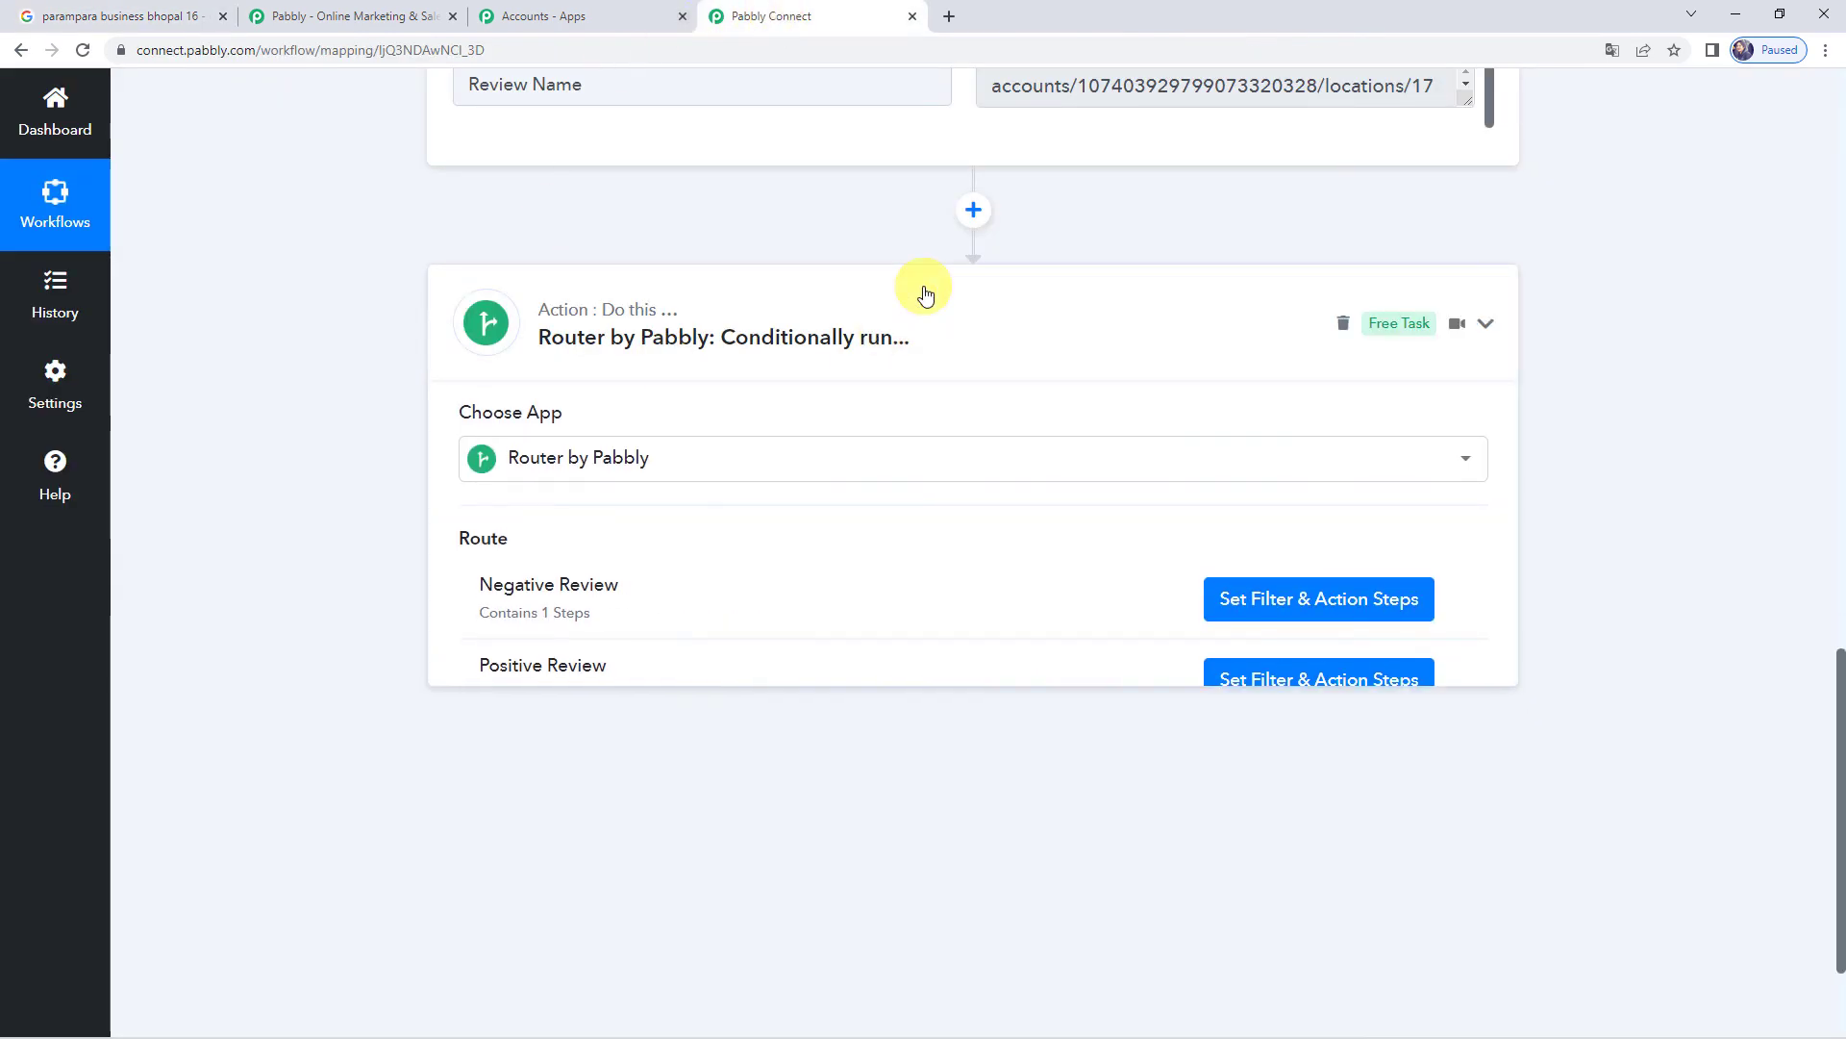
scroll(904, 346, "up", 10)
scroll(837, 384, "up", 5)
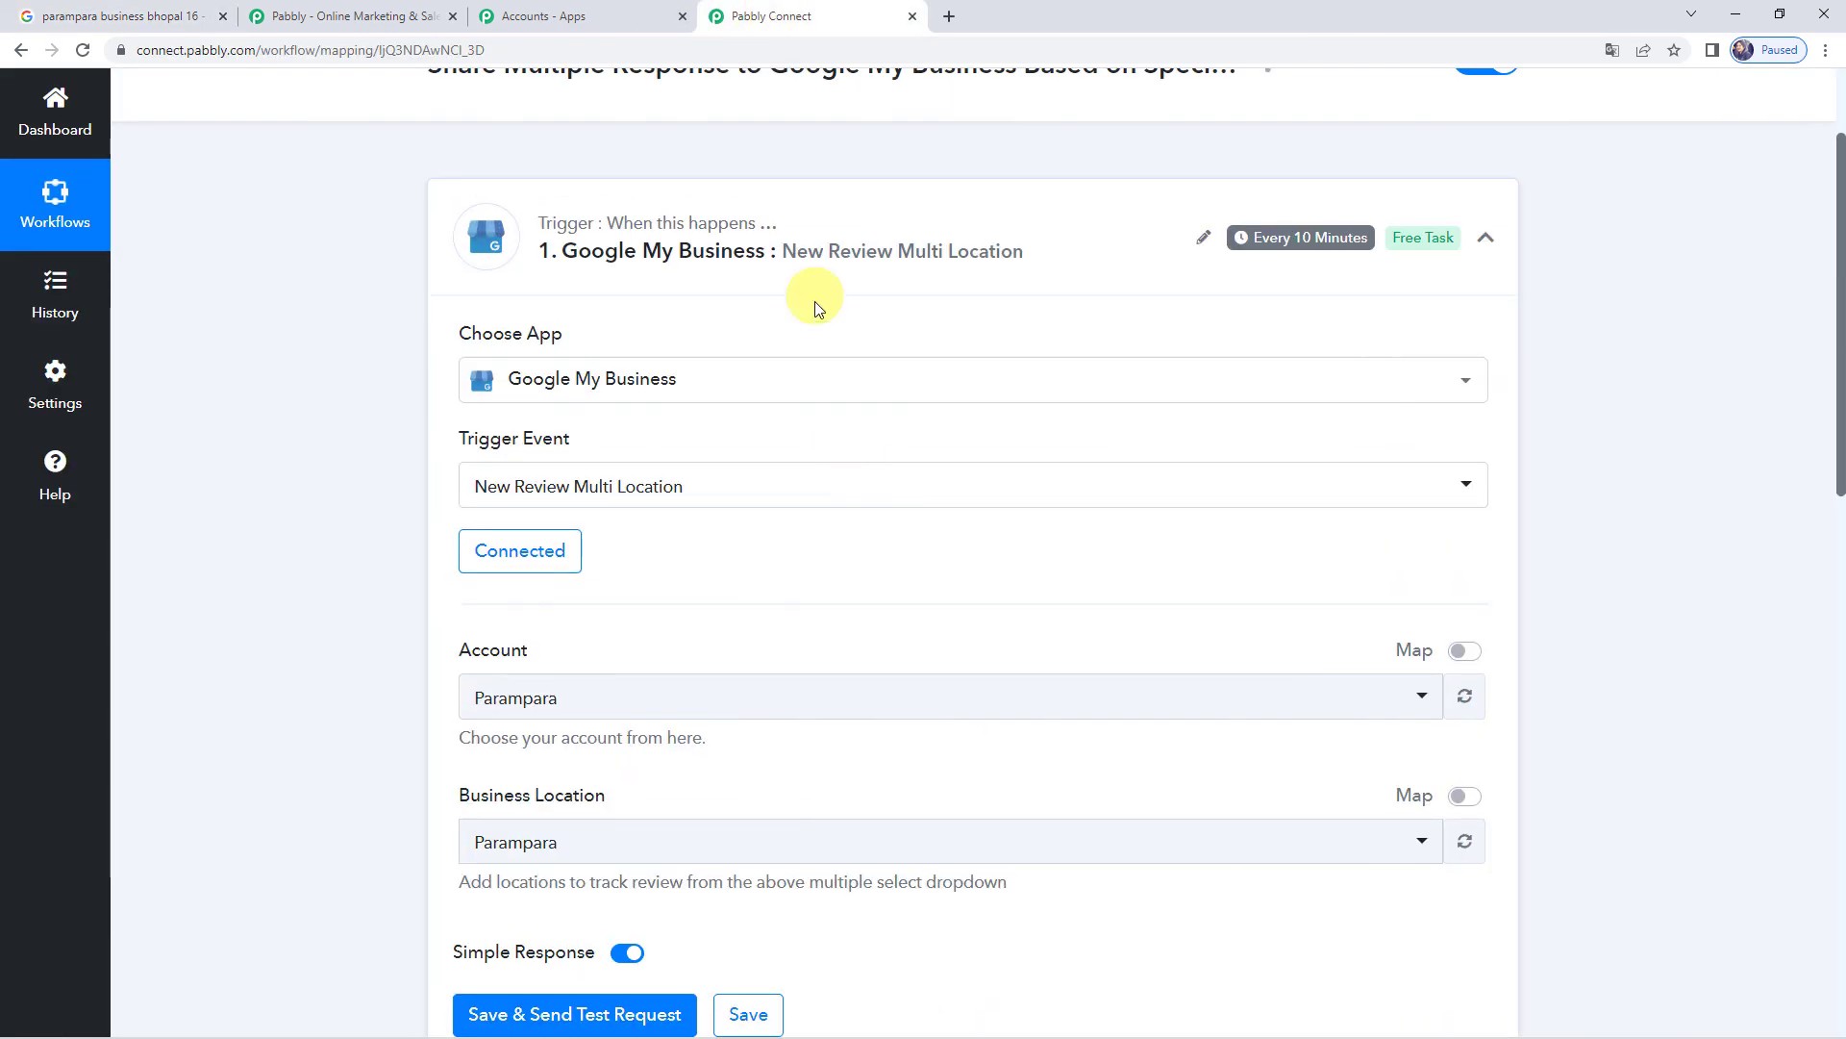
left_click(816, 200)
scroll(769, 438, "up", 2)
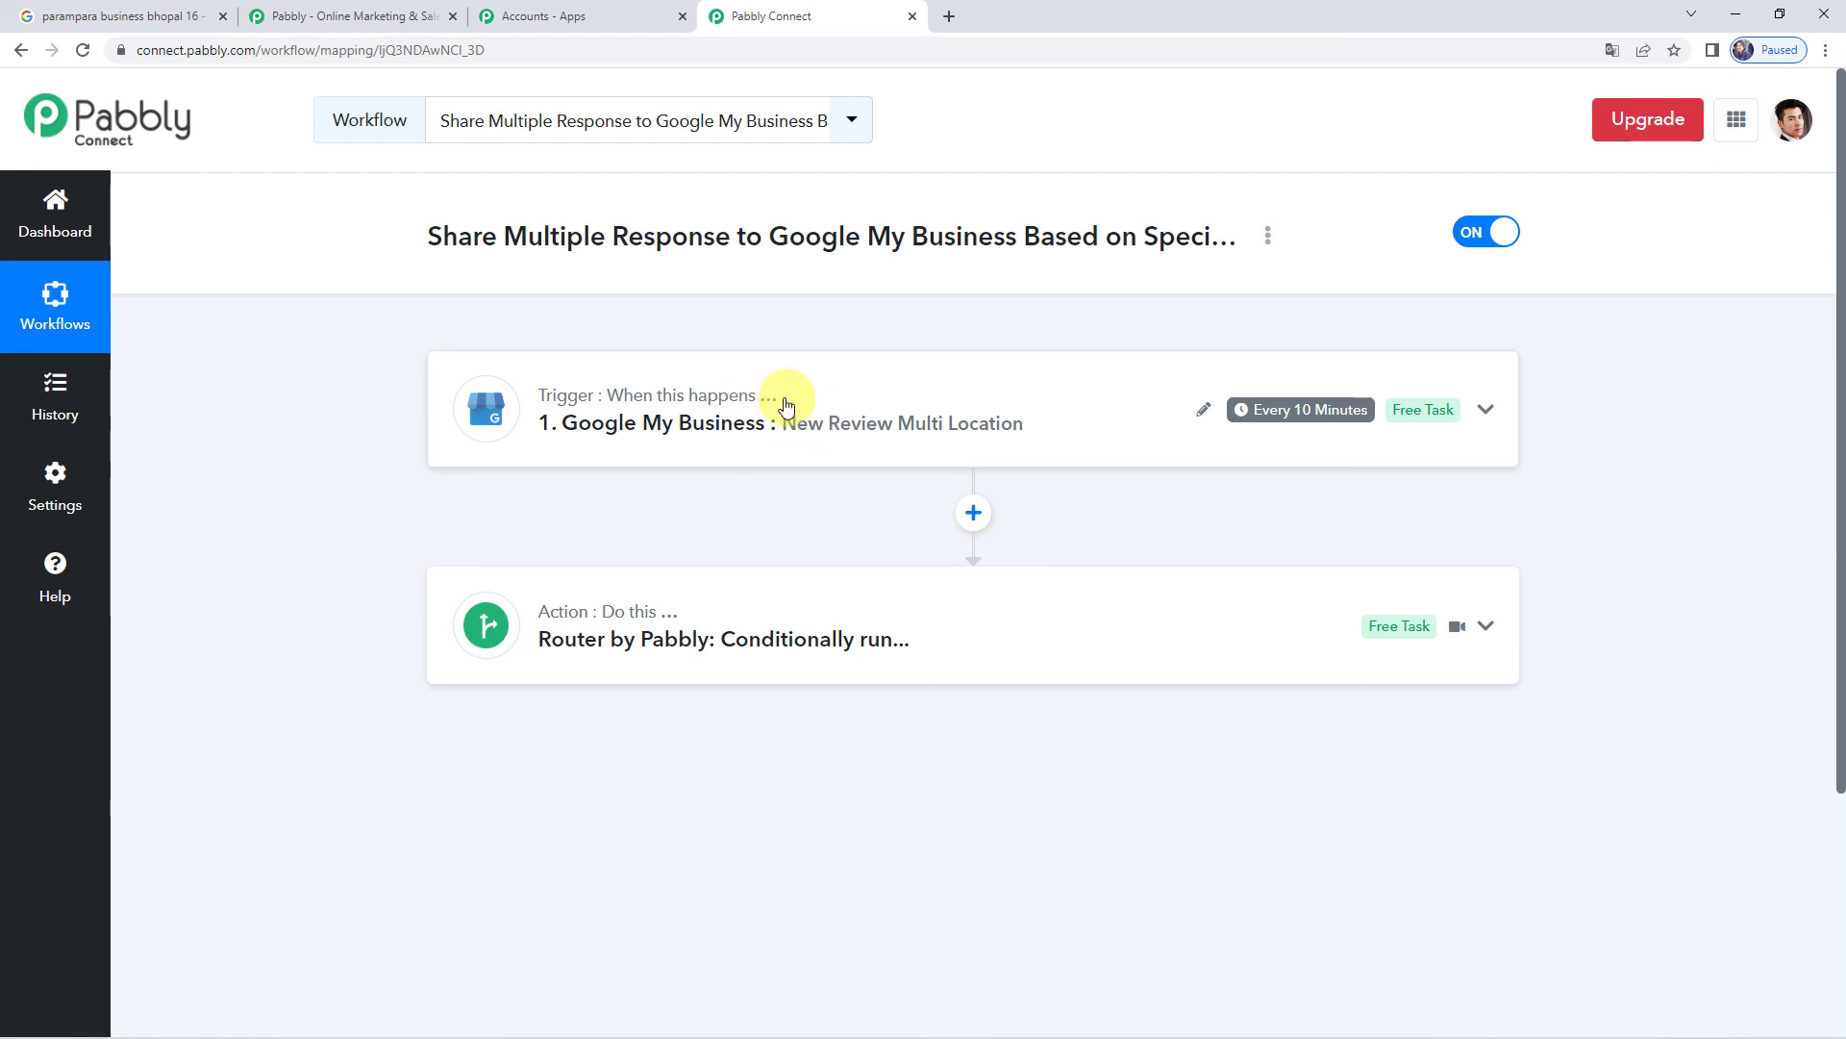
left_click(644, 656)
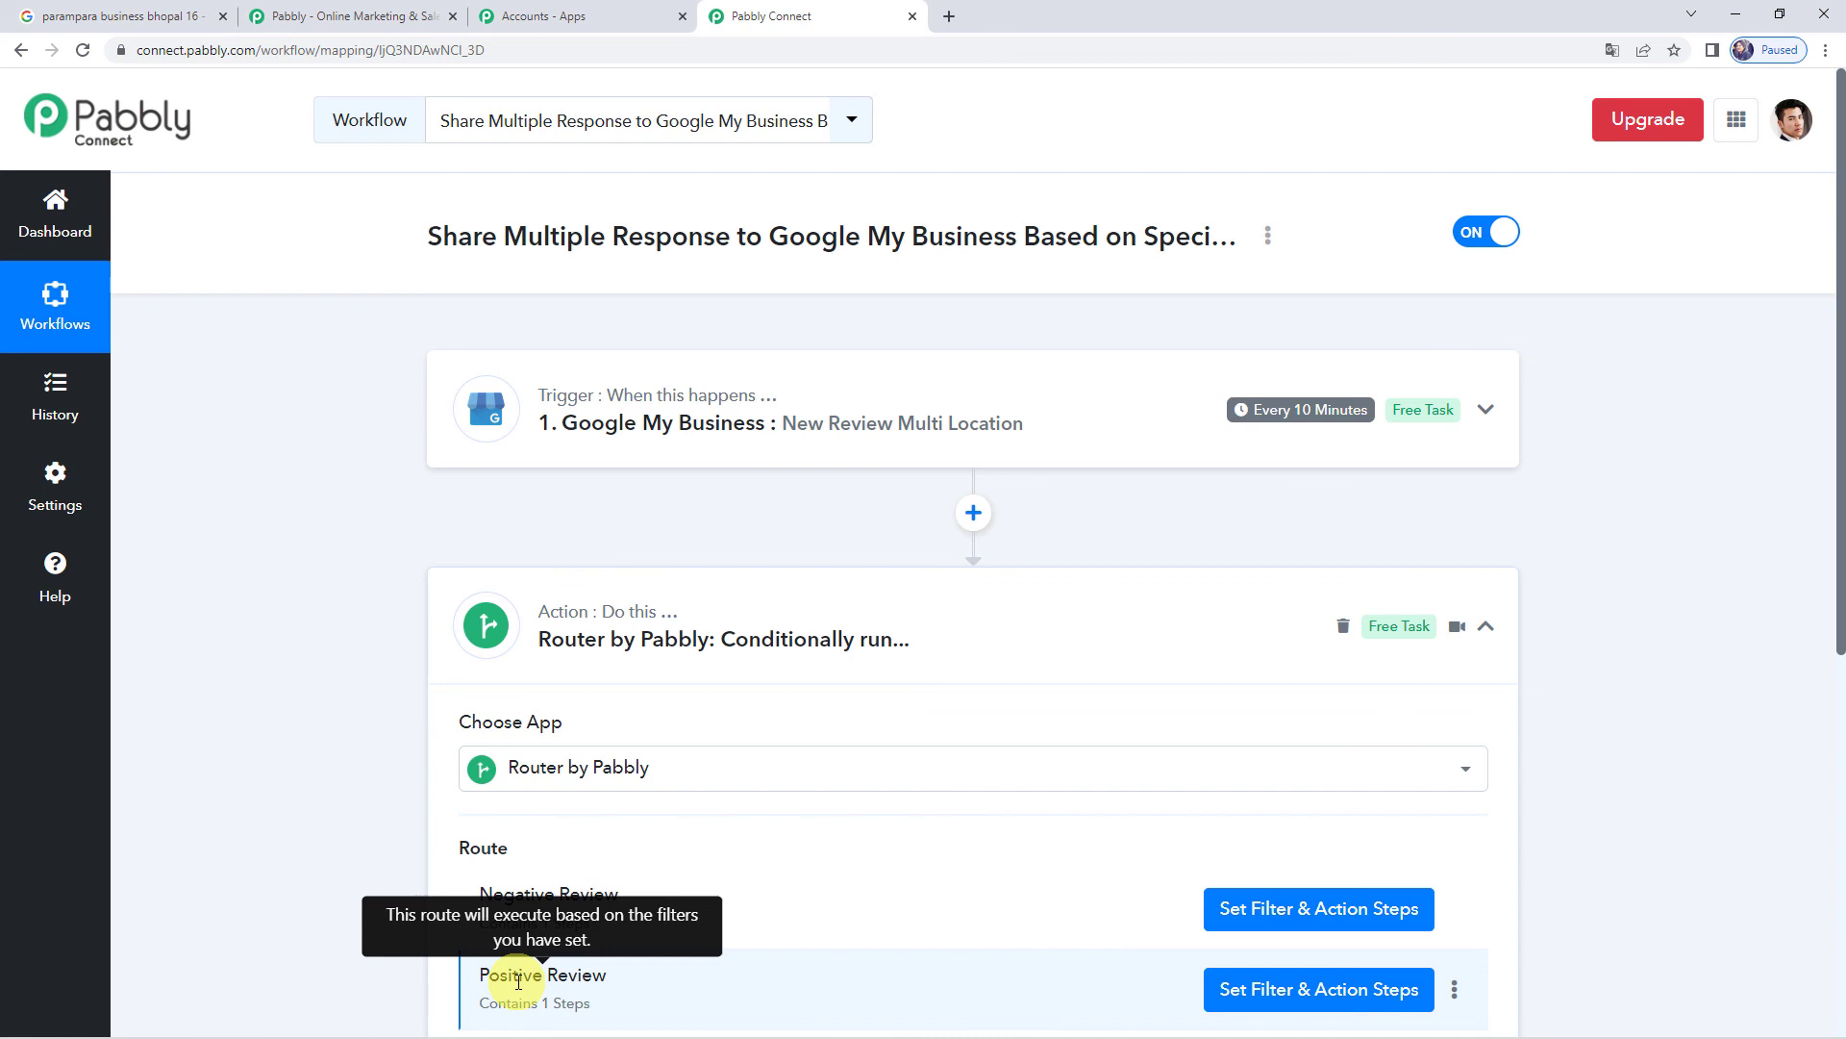
left_click(819, 612)
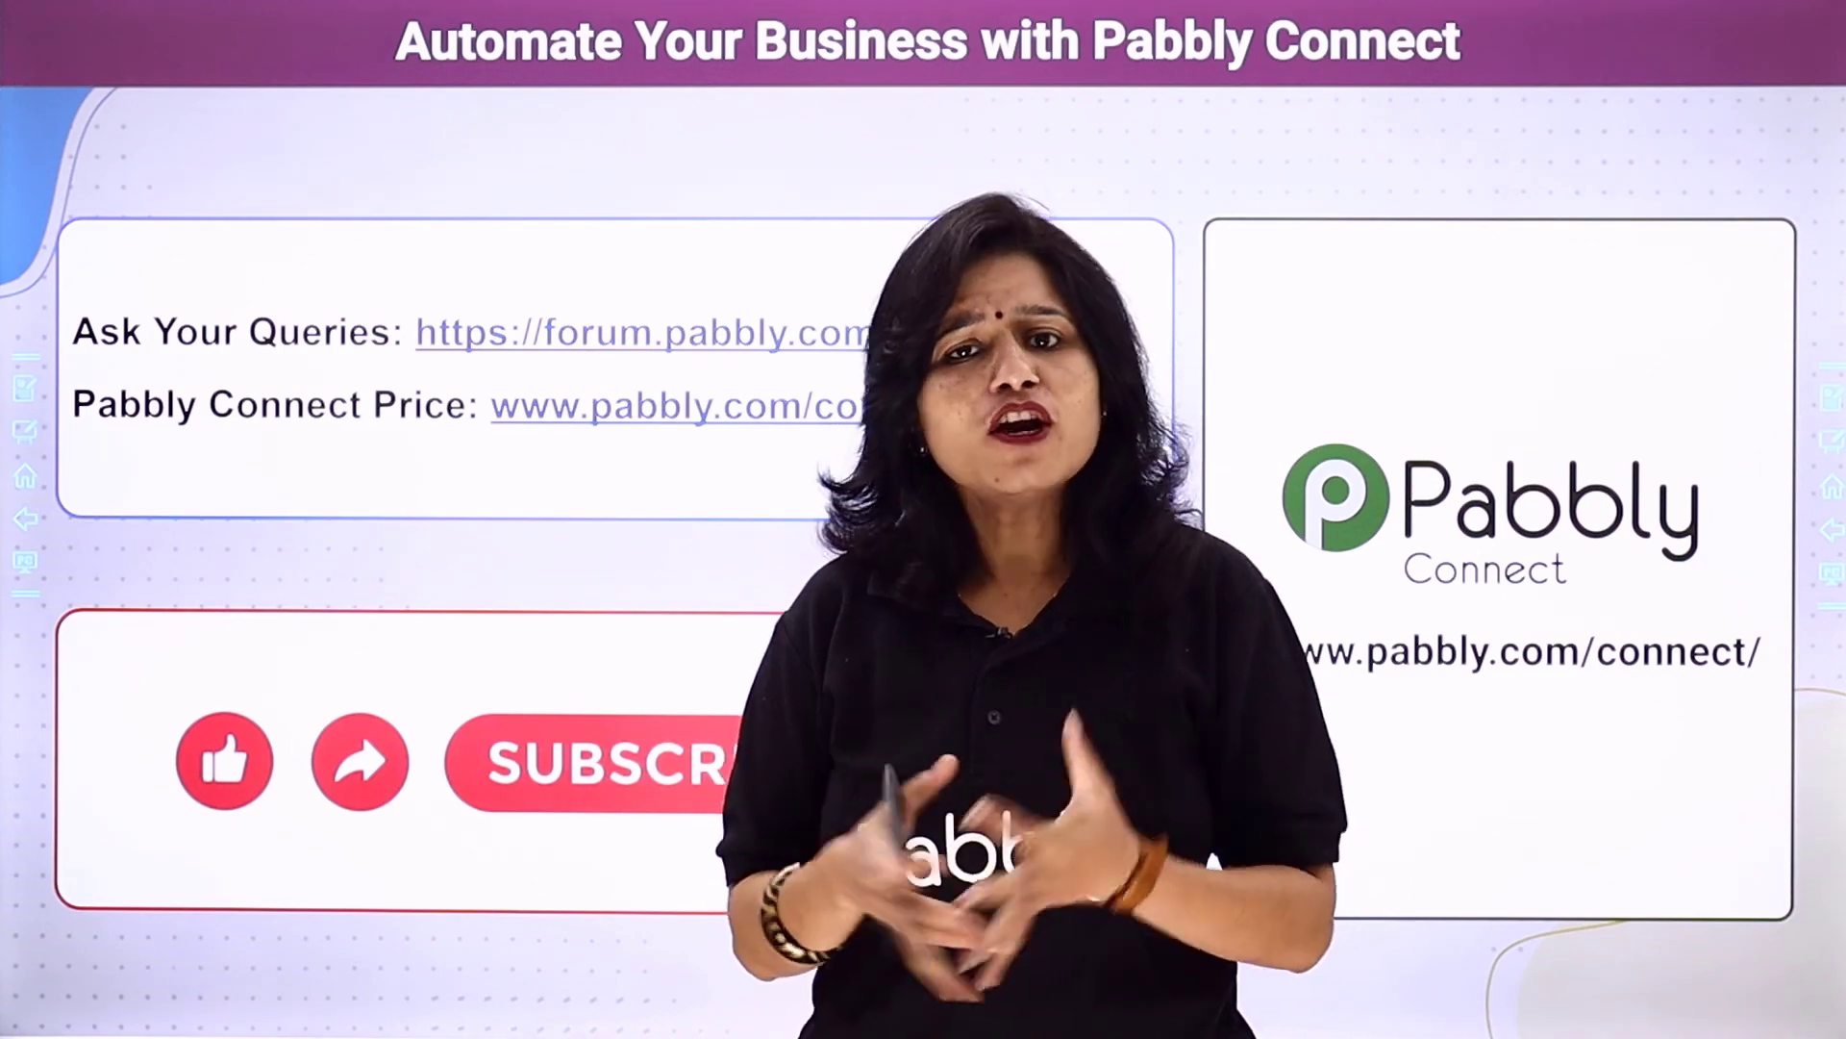